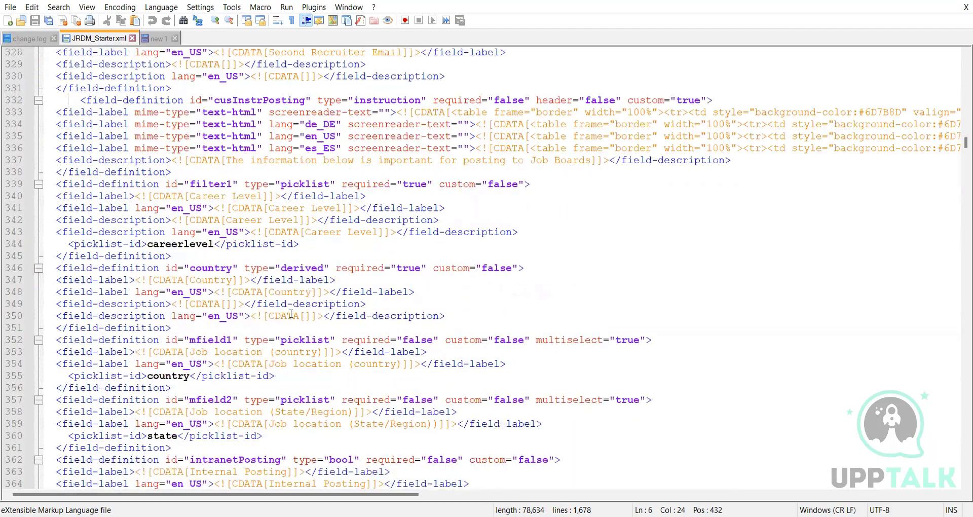
# Examine the field definitions in JRDM_Starter.xml, from filter1, country, mfield1 and mfield2 through the posting and date fields to interviewGuide
pyautogui.scroll(-20, 291, 315)
pyautogui.scroll(12, 175, 177)
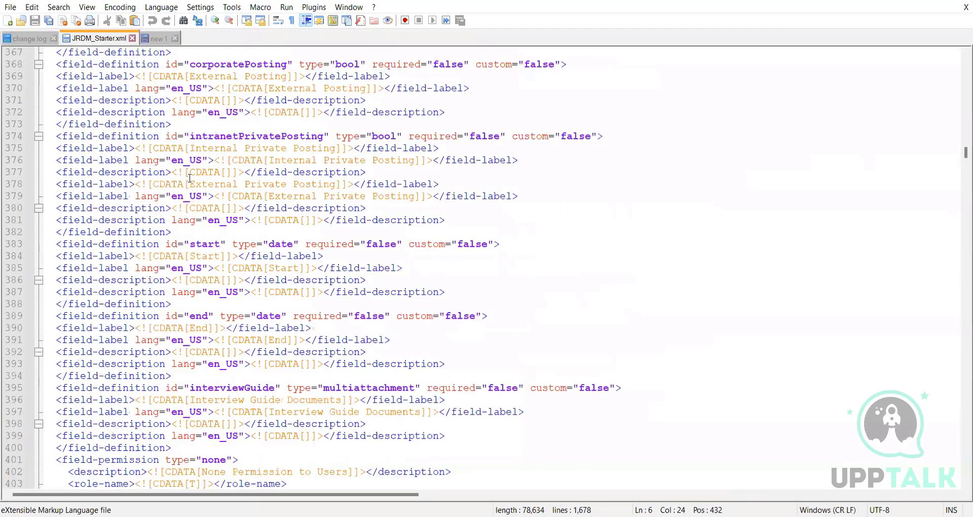
pyautogui.scroll(11, 169, 170)
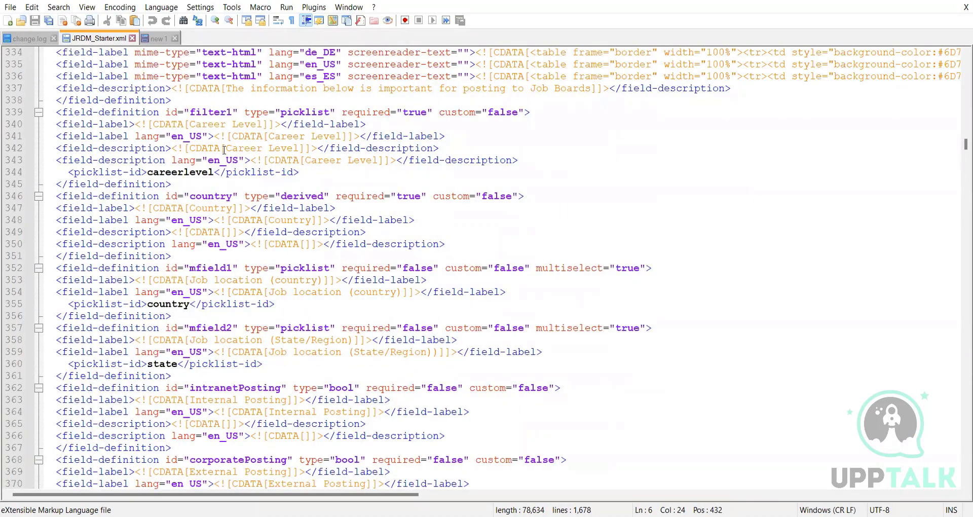
pyautogui.doubleClick(210, 112)
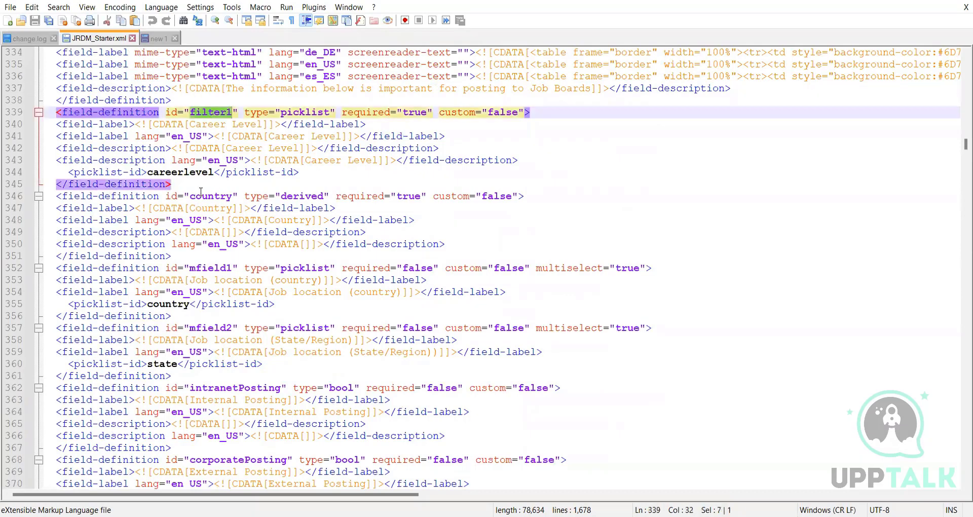
pyautogui.doubleClick(206, 196)
pyautogui.doubleClick(200, 279)
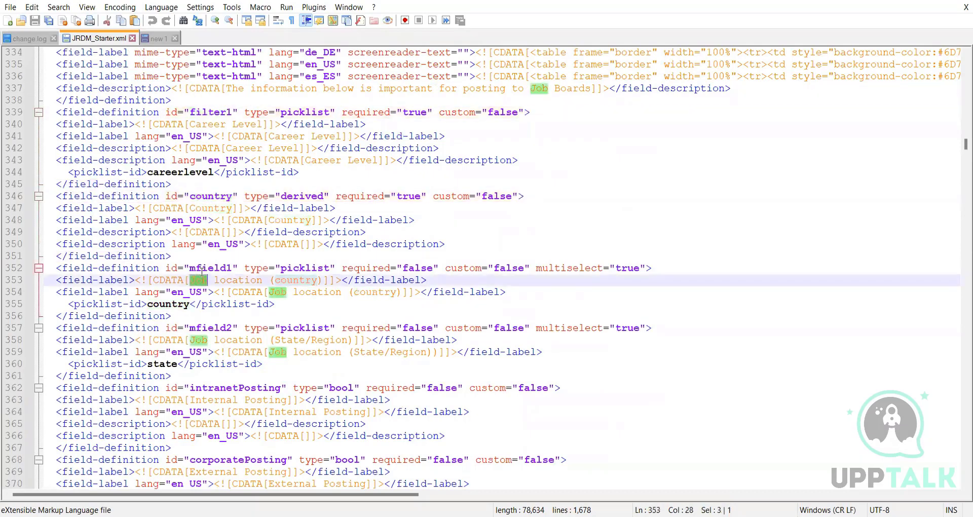
pyautogui.click(219, 330)
pyautogui.scroll(-1, 236, 349)
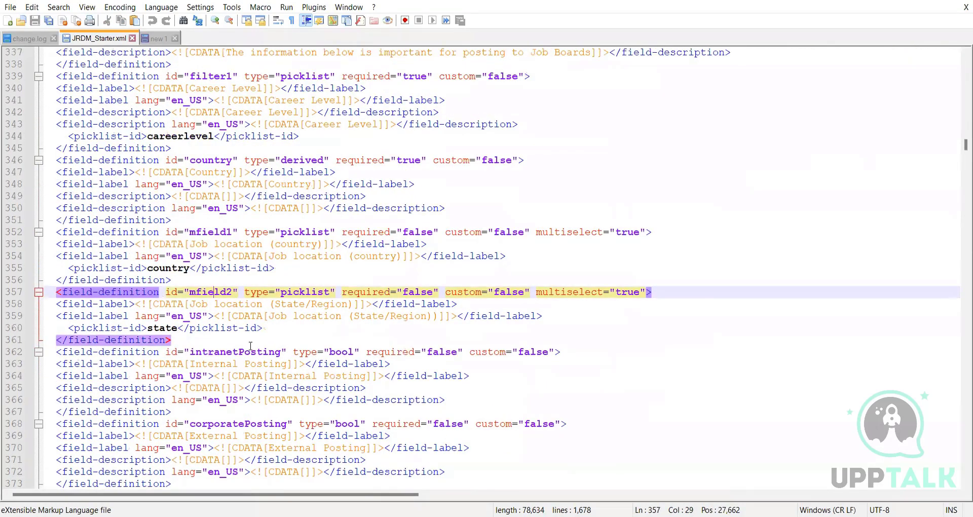
pyautogui.scroll(-5, 250, 346)
pyautogui.scroll(-2, 232, 290)
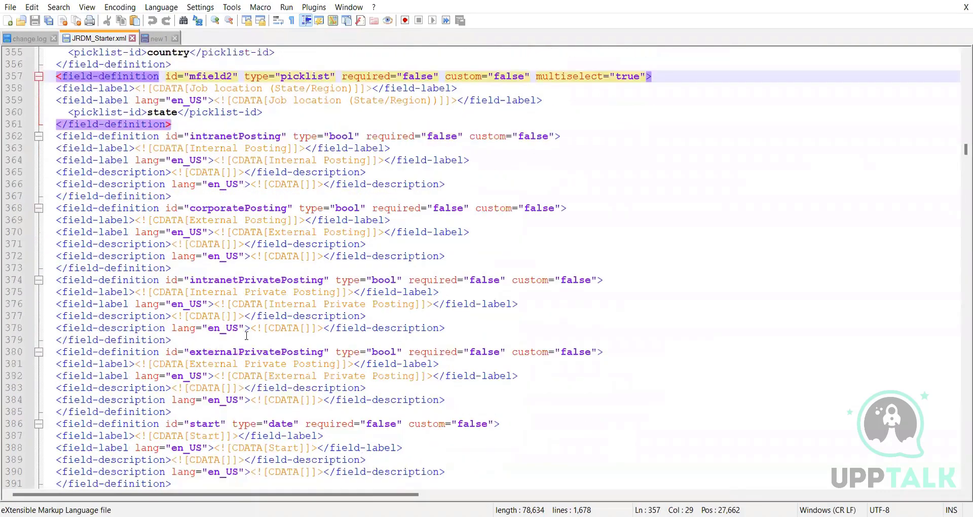
pyautogui.scroll(-3, 246, 330)
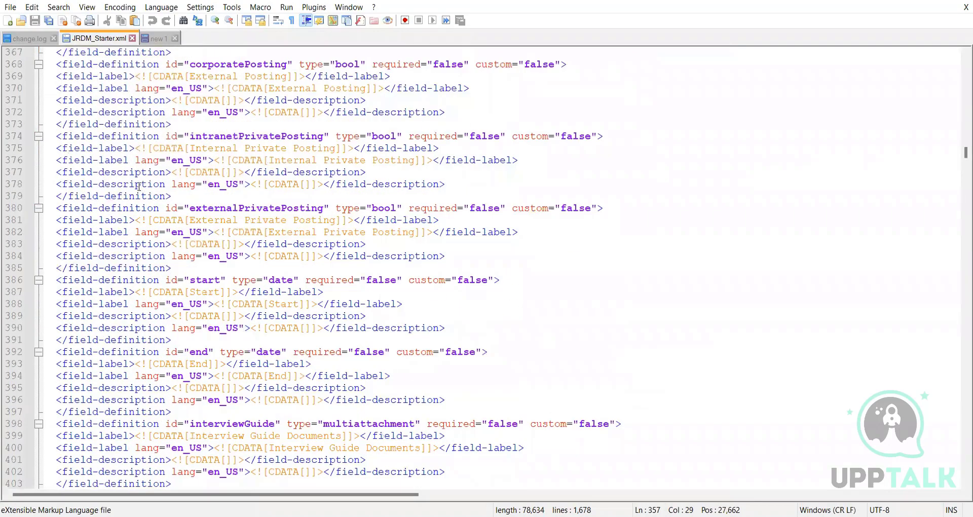
pyautogui.scroll(-3, 218, 288)
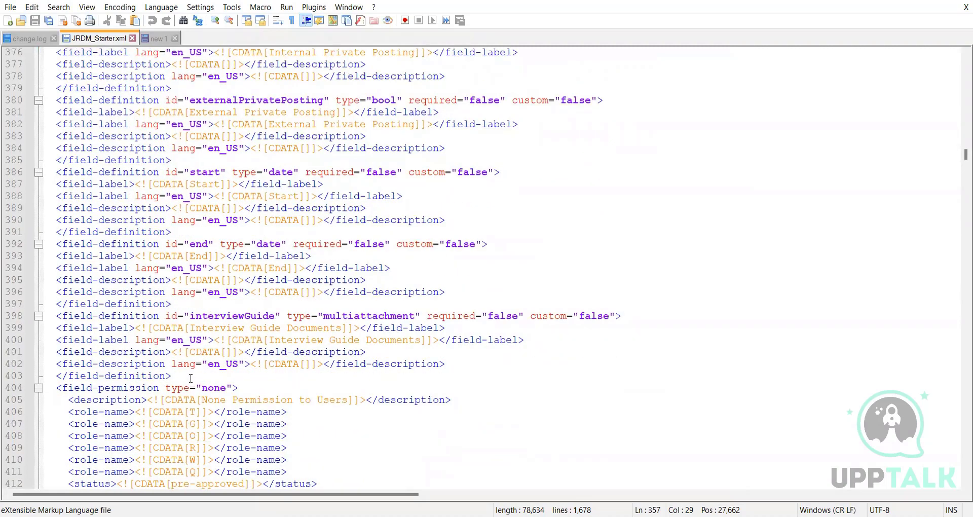
# Insert a blank line after the interviewGuide field definition, before the first field-permission block
pyautogui.click(172, 376)
pyautogui.moveTo(171, 376); pyautogui.dragTo(36, 297)
pyautogui.click(176, 375)
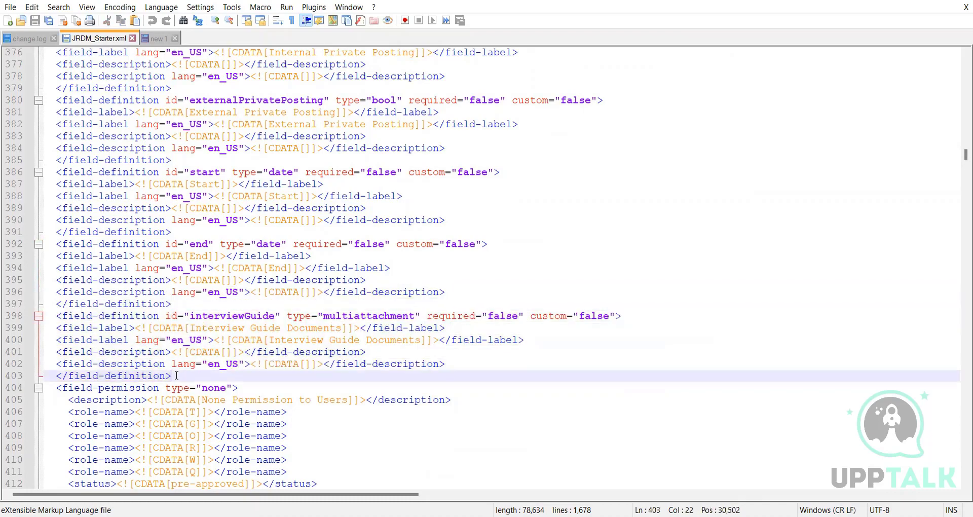
pyautogui.press('Return')
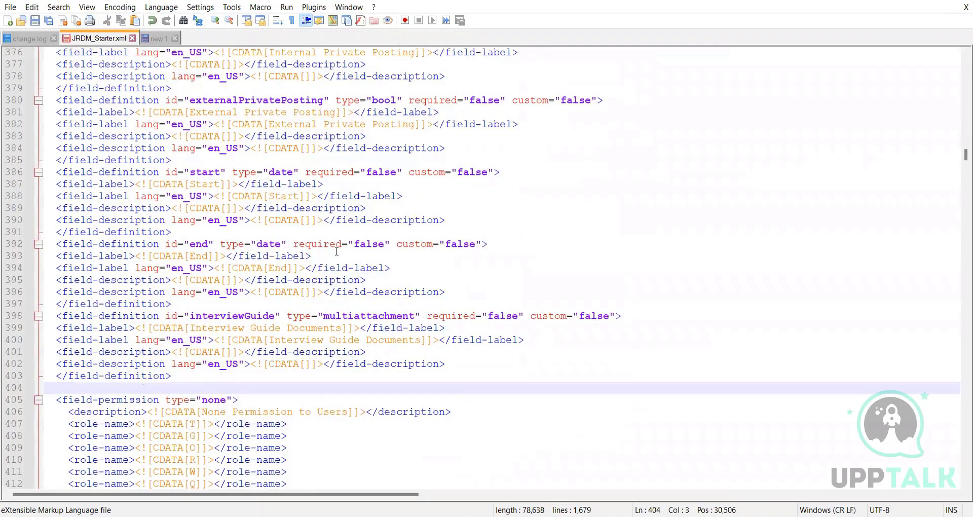
# Switch to a maximized blank Notepad window and write the line "Pre approved, approved and closed"
pyautogui.scroll(-6, 323, 323)
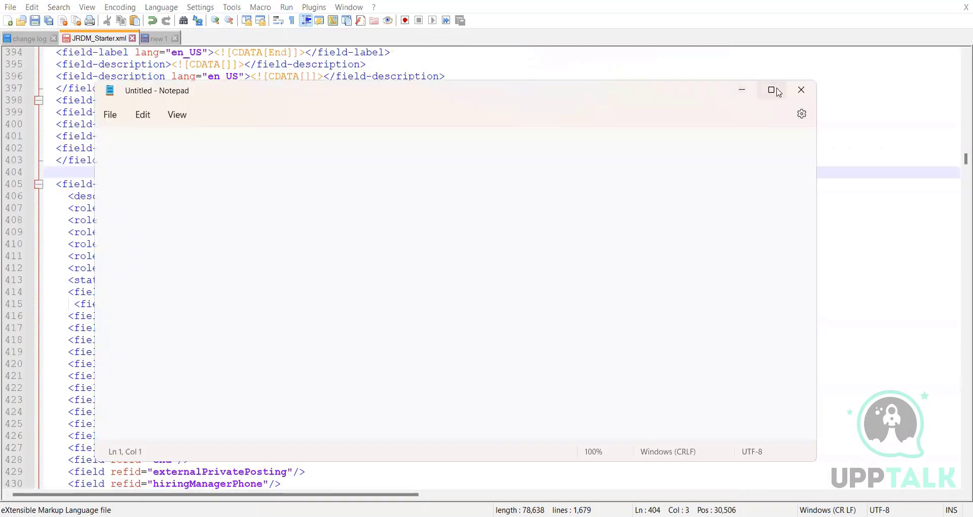
pyautogui.click(772, 91)
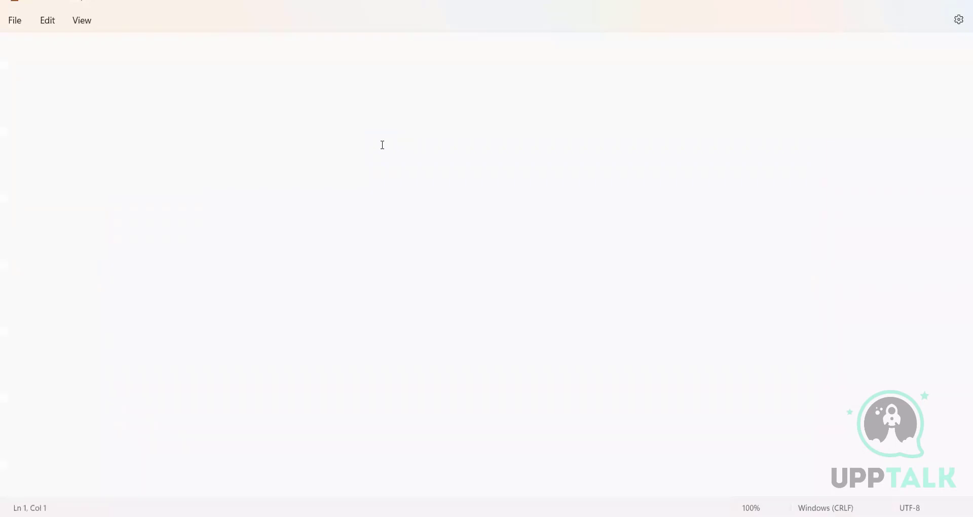
pyautogui.write('Pre')
pyautogui.press('BackSpace')
pyautogui.press('BackSpace')
pyautogui.write('re approved, approved and ')
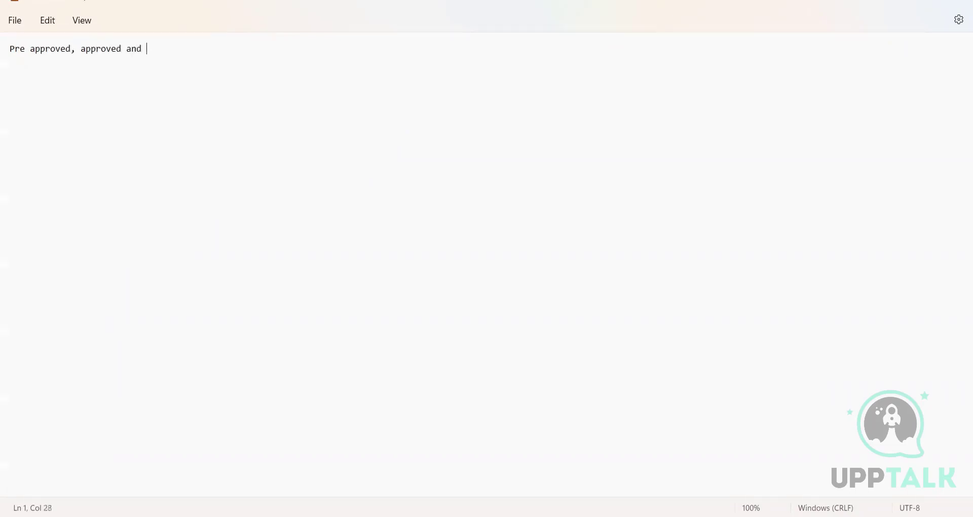
pyautogui.write('closed')
pyautogui.press('Return')
# Add the note "(pending with route map)" directly after "Pre approved"
pyautogui.click(71, 49)
pyautogui.moveTo(71, 49); pyautogui.dragTo(4, 48)
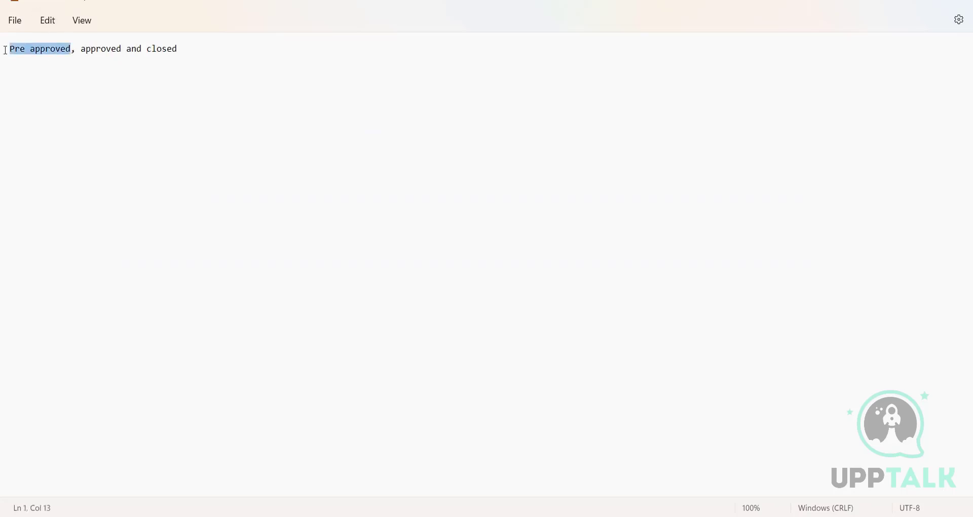
pyautogui.click(71, 52)
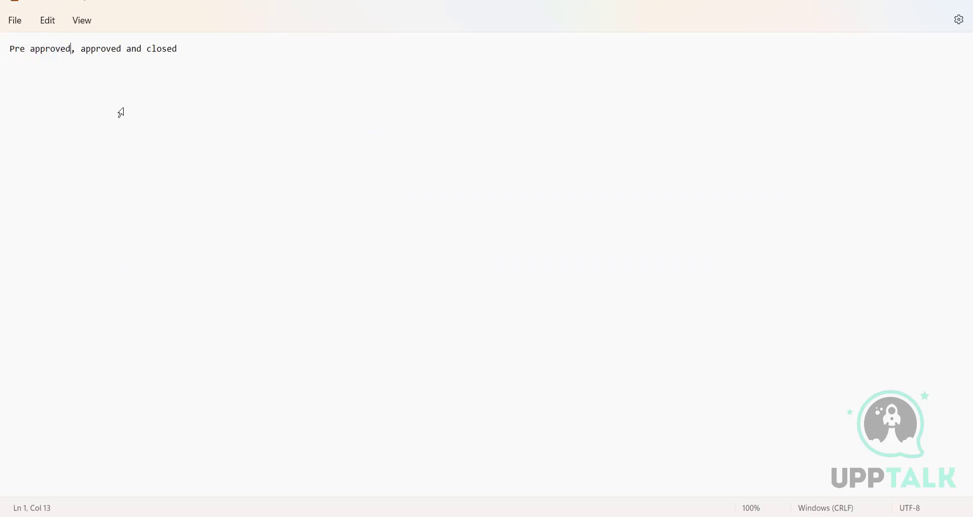
pyautogui.press('BackSpace')
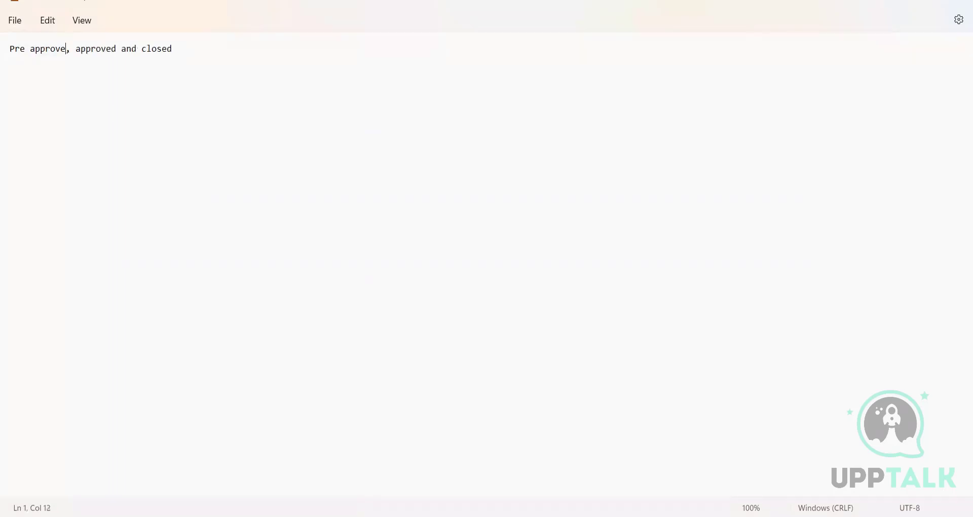
pyautogui.write('d (')
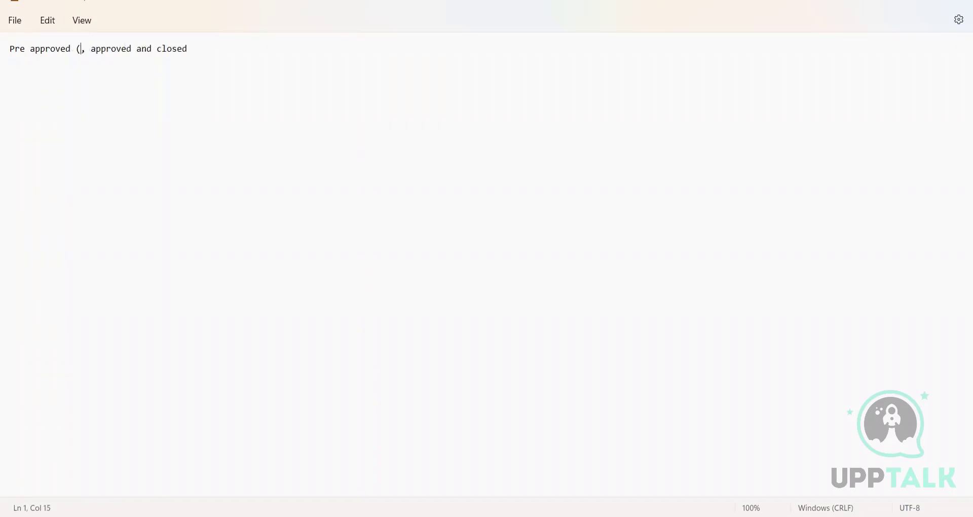
pyautogui.write('pending with')
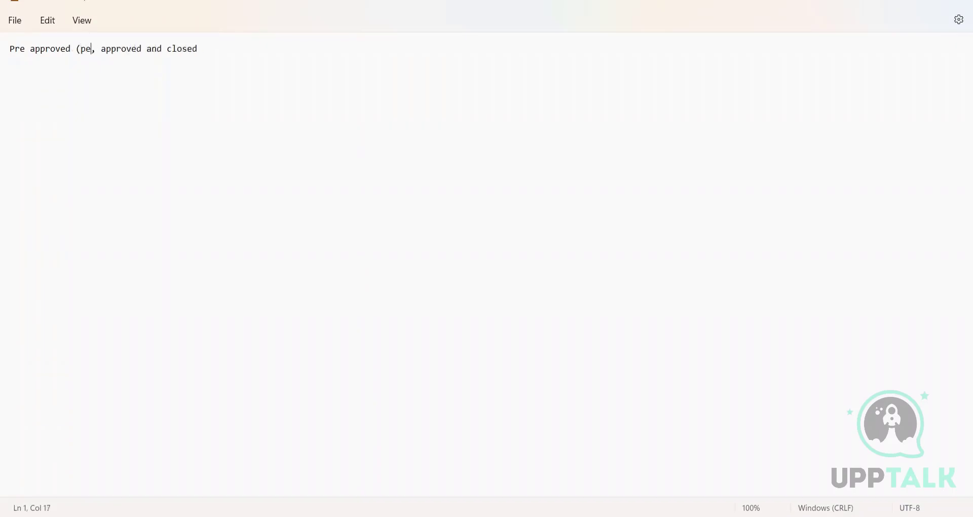
pyautogui.write(' Rout')
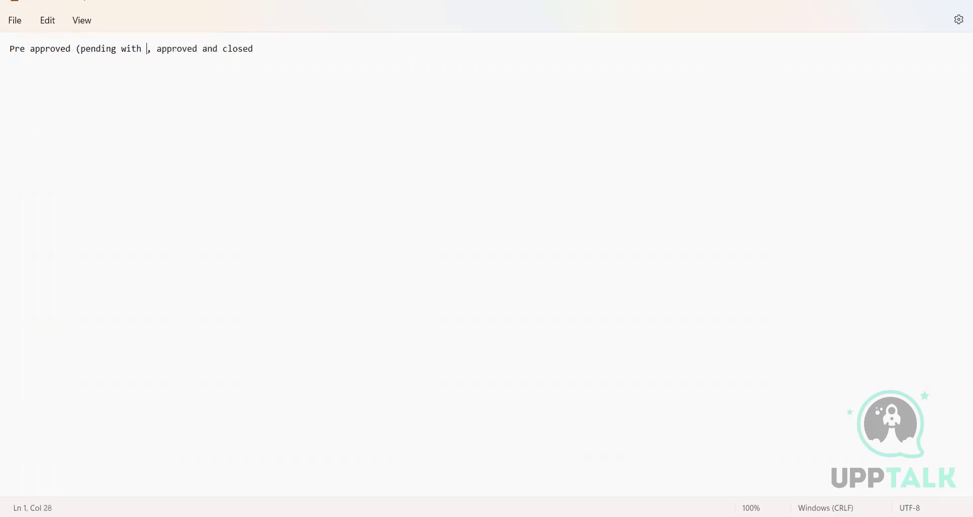
pyautogui.press('BackSpace')
pyautogui.press('BackSpace')
pyautogui.press('BackSpace')
pyautogui.press('BackSpace')
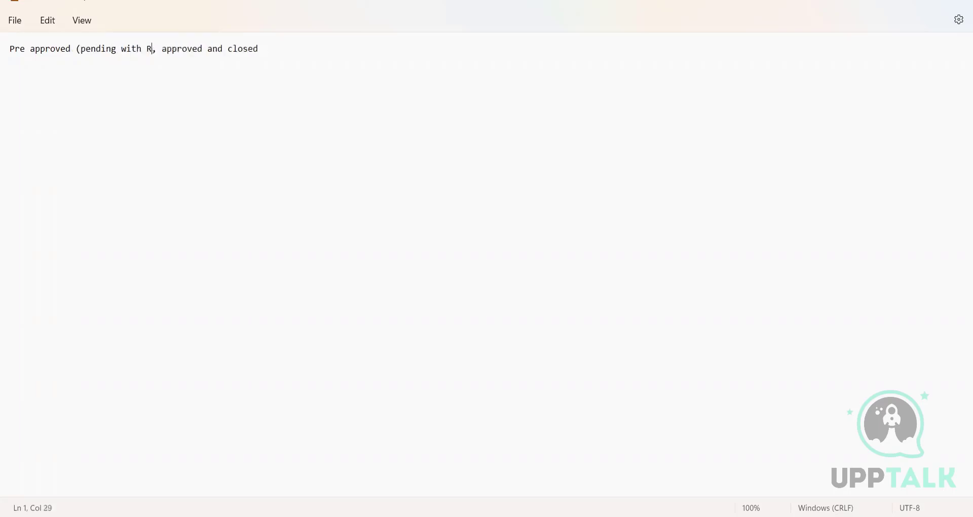
pyautogui.write('route map')
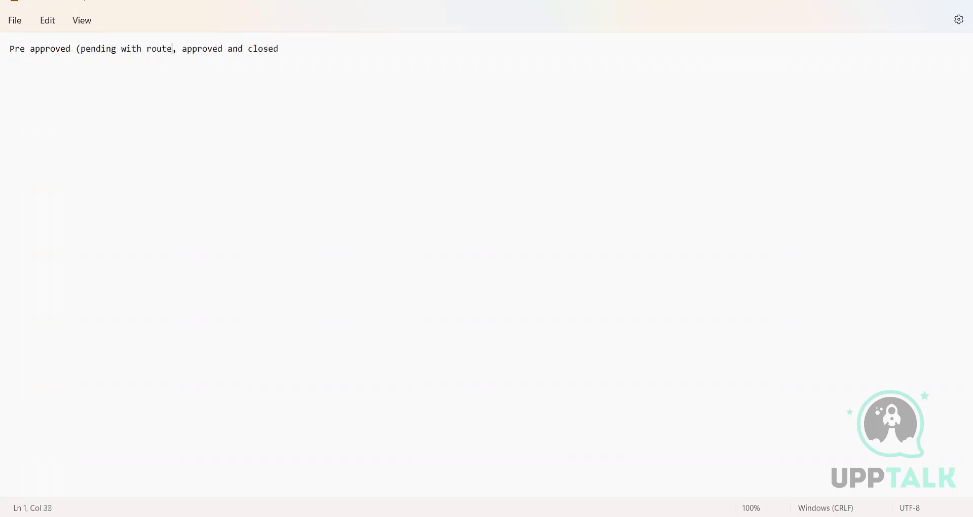
pyautogui.write(')')
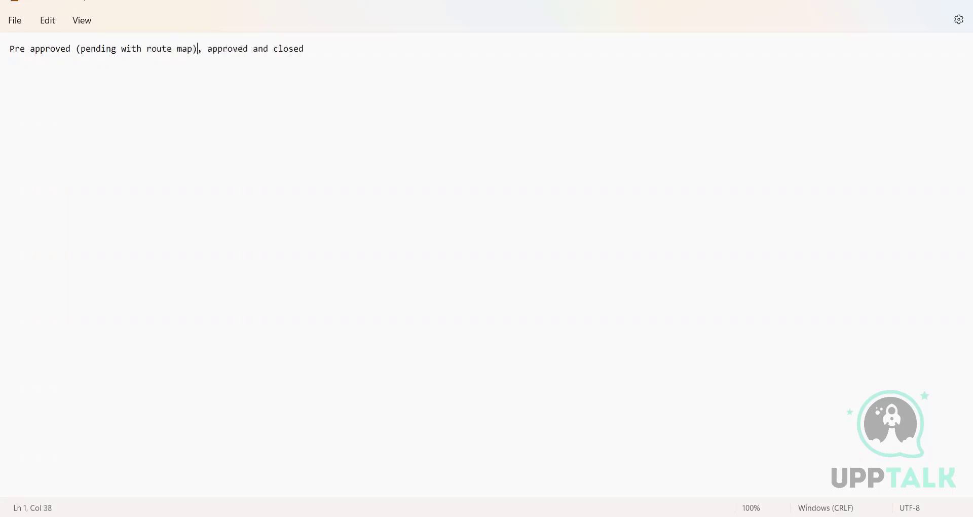
# Add the note "(after completion of route map approval)" after the status "approved"
pyautogui.click(248, 52)
pyautogui.write('(')
pyautogui.press('BackSpace')
pyautogui.write('after compl ')
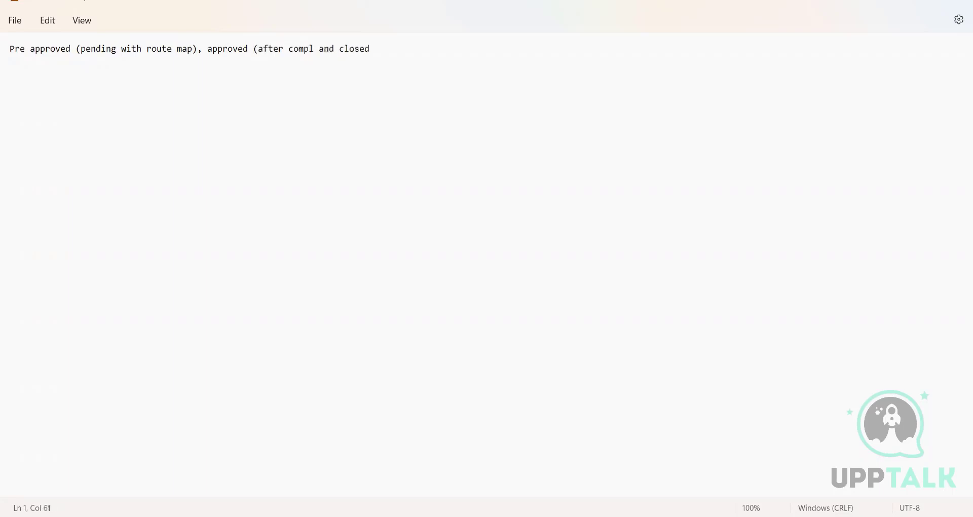
pyautogui.write('etion of rout')
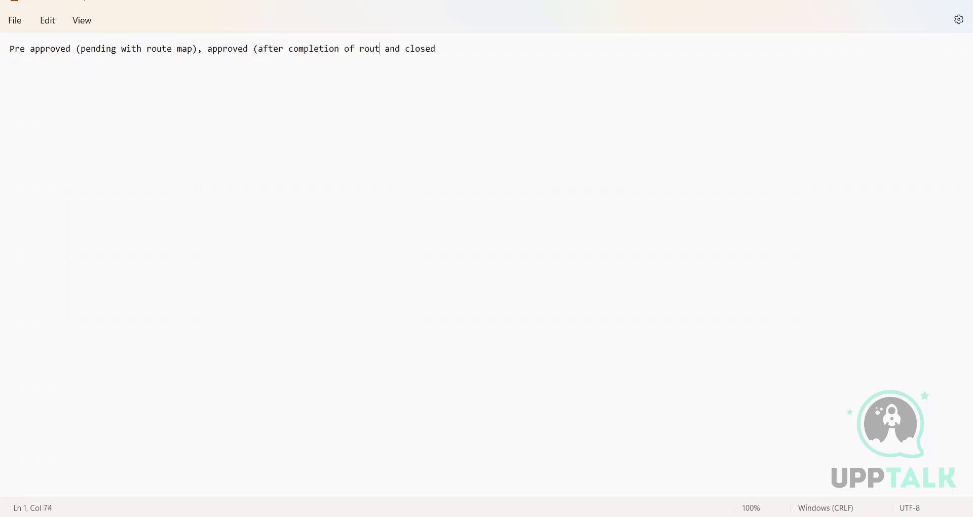
pyautogui.write('e map)')
pyautogui.click(408, 50)
pyautogui.write('approval')
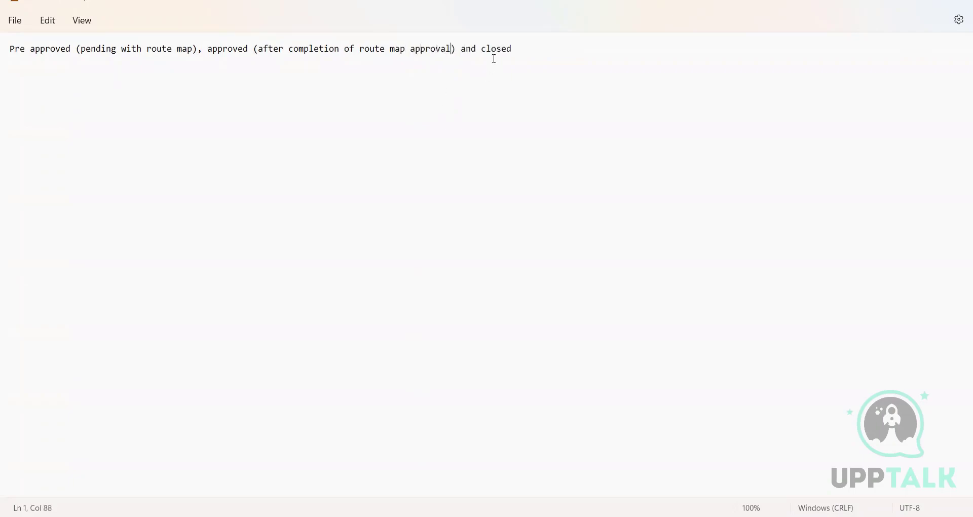
# Add the note "(after hiring and closing the req)" after the status "closed"
pyautogui.click(527, 47)
pyautogui.write('(after hiring and closi')
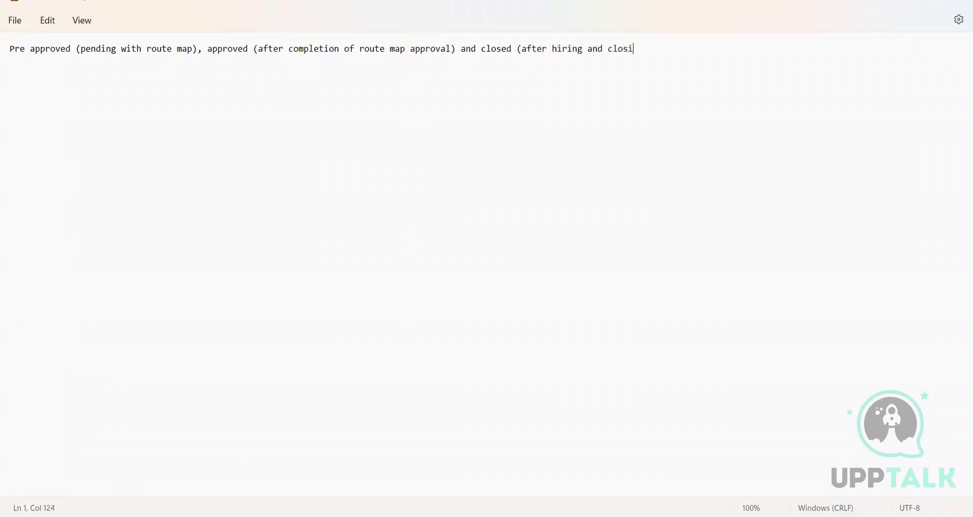
pyautogui.write('ng the req)')
# Review the pre-approved and approved status notes, glancing at the Create New Job Requisition page in the browser in between
pyautogui.moveTo(10, 49); pyautogui.dragTo(156, 48)
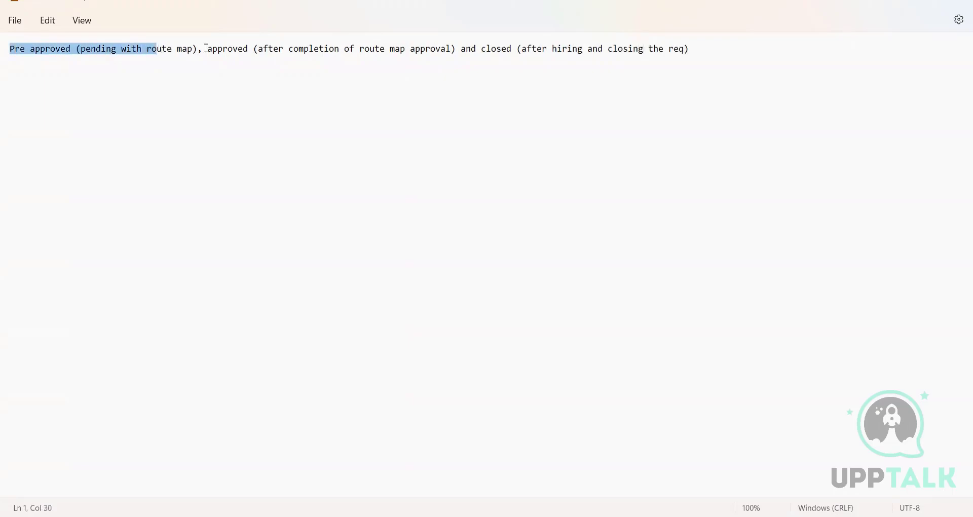
pyautogui.click(254, 49)
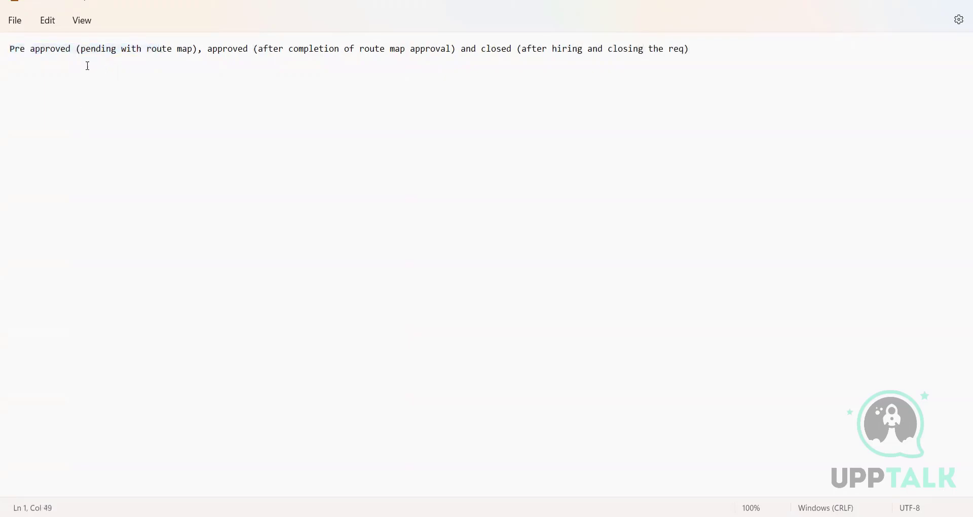
pyautogui.moveTo(71, 49); pyautogui.dragTo(10, 49)
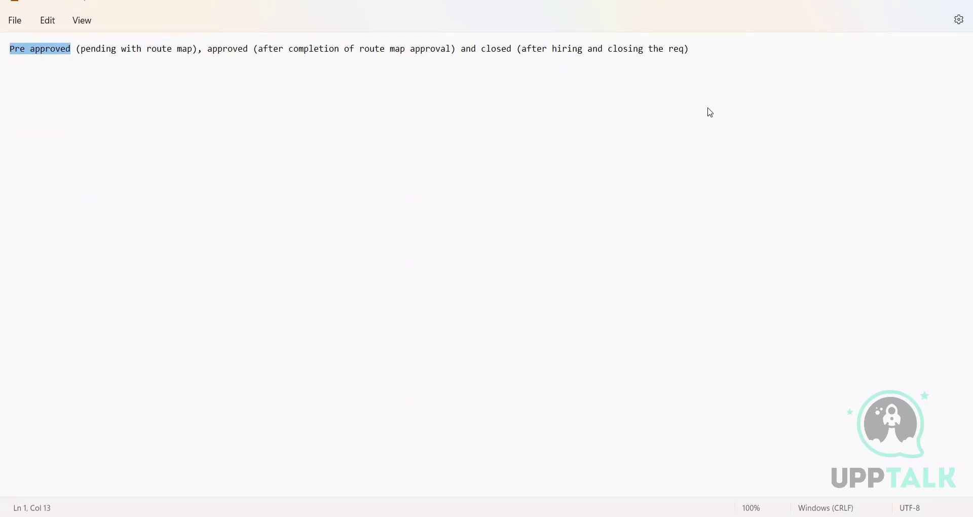
pyautogui.hotkey('alt', 'Tab')
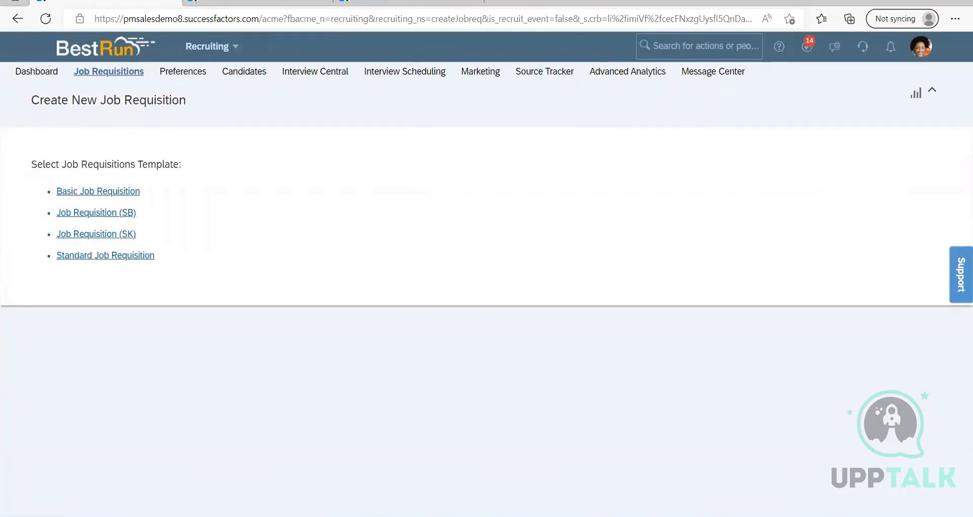
pyautogui.hotkey('alt', 'Tab')
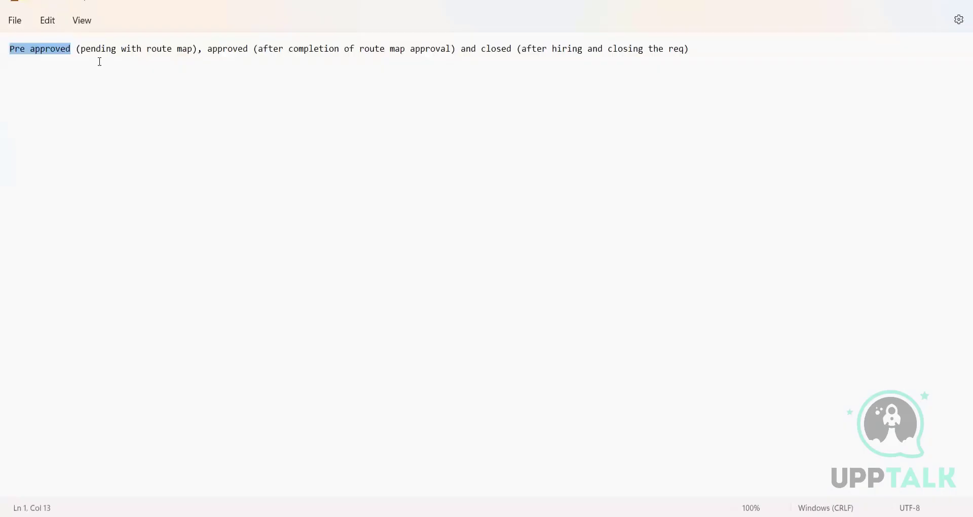
pyautogui.click(187, 59)
pyautogui.moveTo(196, 50); pyautogui.dragTo(6, 50)
pyautogui.click(216, 50)
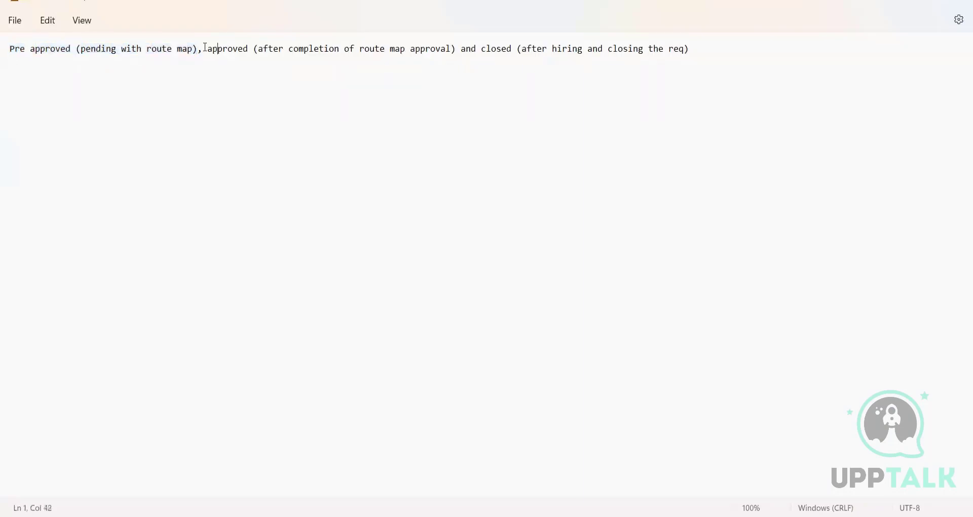
pyautogui.moveTo(206, 49); pyautogui.dragTo(454, 43)
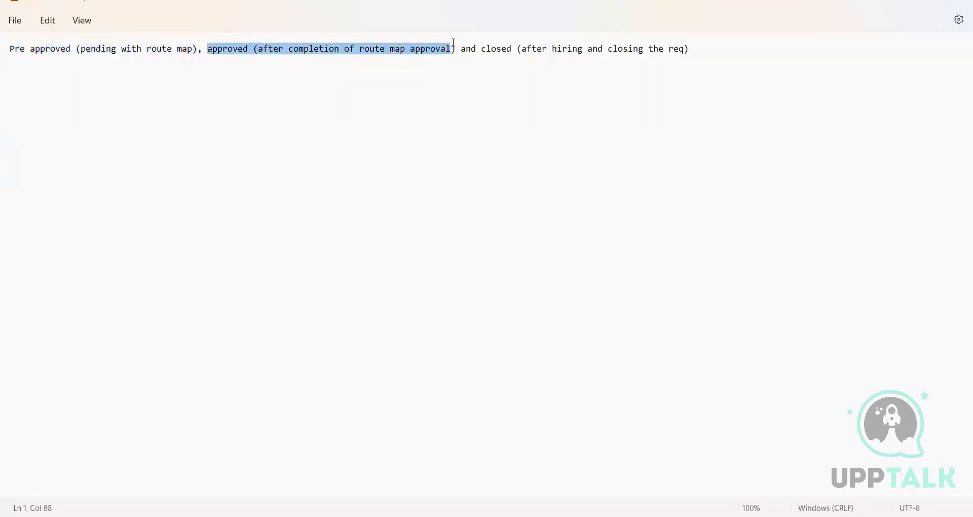
pyautogui.click(457, 60)
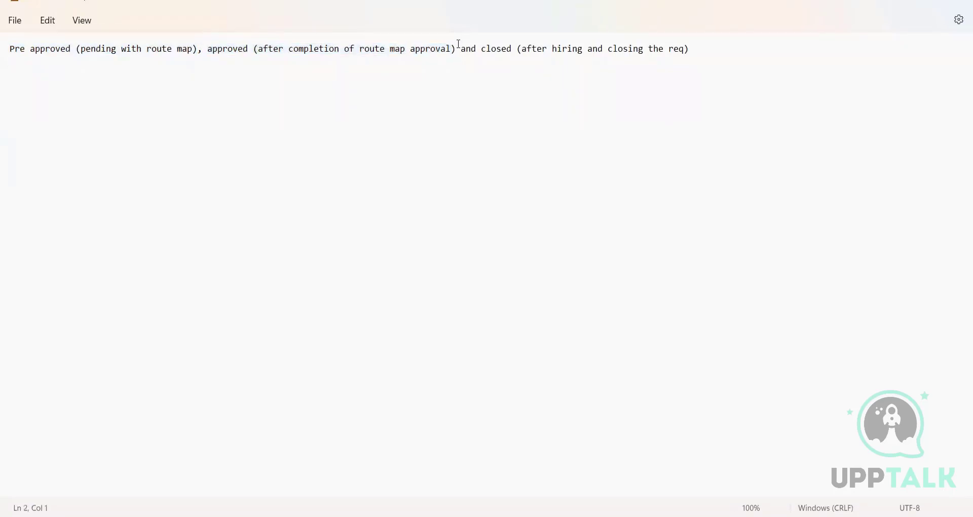
# Add the note "(hire candidates)" after the approved status's route map note
pyautogui.moveTo(458, 49); pyautogui.dragTo(213, 49)
pyautogui.click(232, 68)
pyautogui.click(457, 49)
pyautogui.write('(hire candidates ')
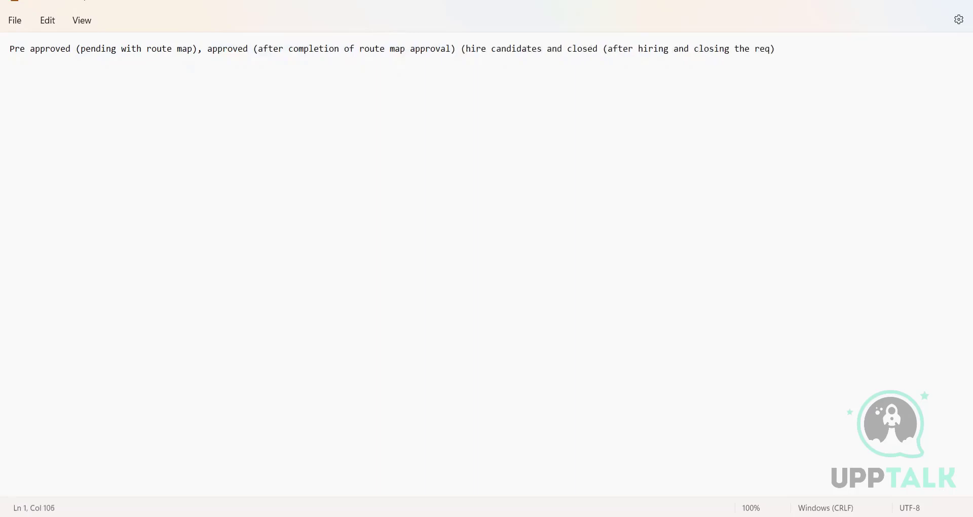
pyautogui.write(')')
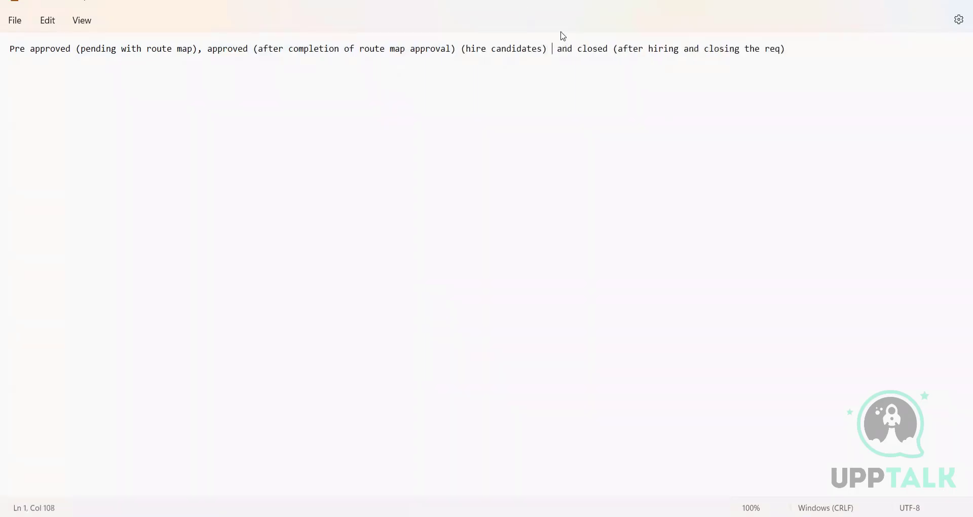
# Review the pre-approved, approved and closed status notes along the whole line
pyautogui.click(590, 49)
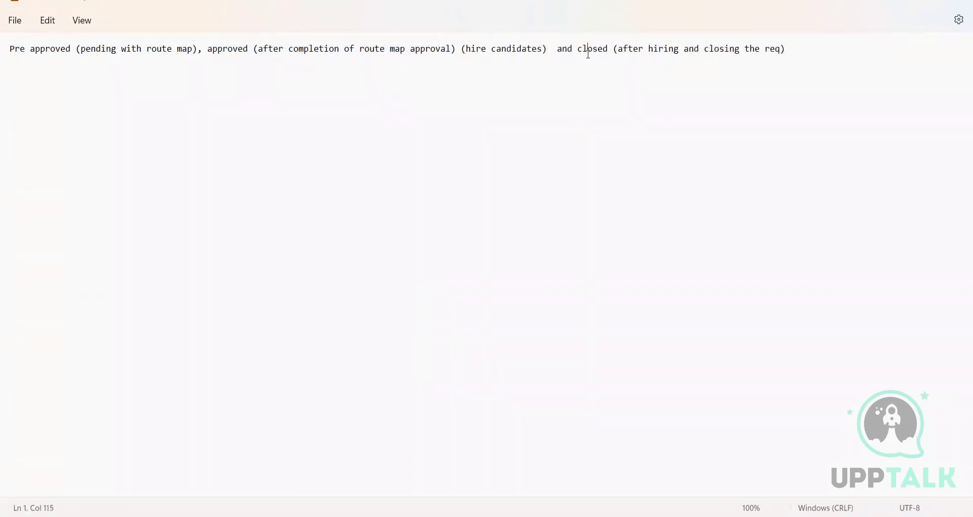
pyautogui.click(618, 49)
pyautogui.click(615, 49)
pyautogui.click(799, 47)
pyautogui.moveTo(799, 47); pyautogui.dragTo(5, 59)
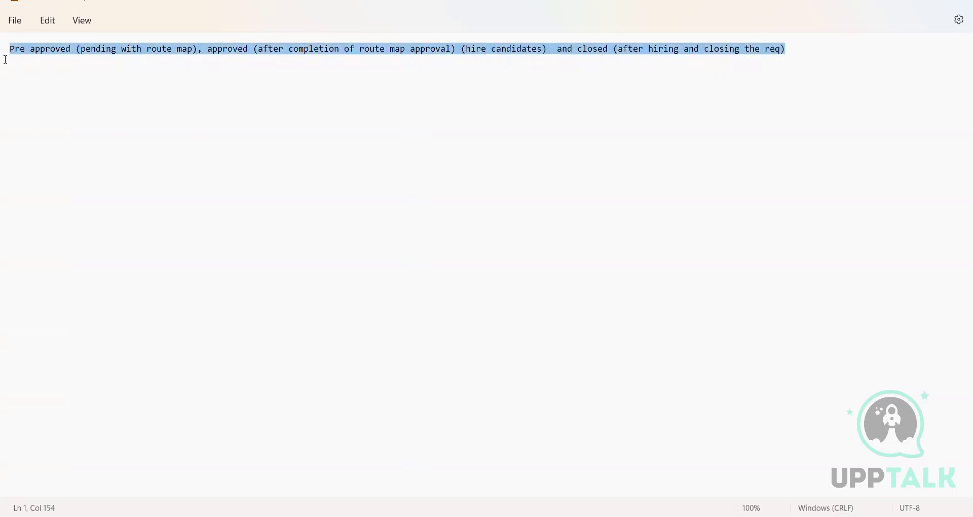
pyautogui.click(196, 63)
pyautogui.moveTo(203, 48); pyautogui.dragTo(5, 44)
pyautogui.click(320, 48)
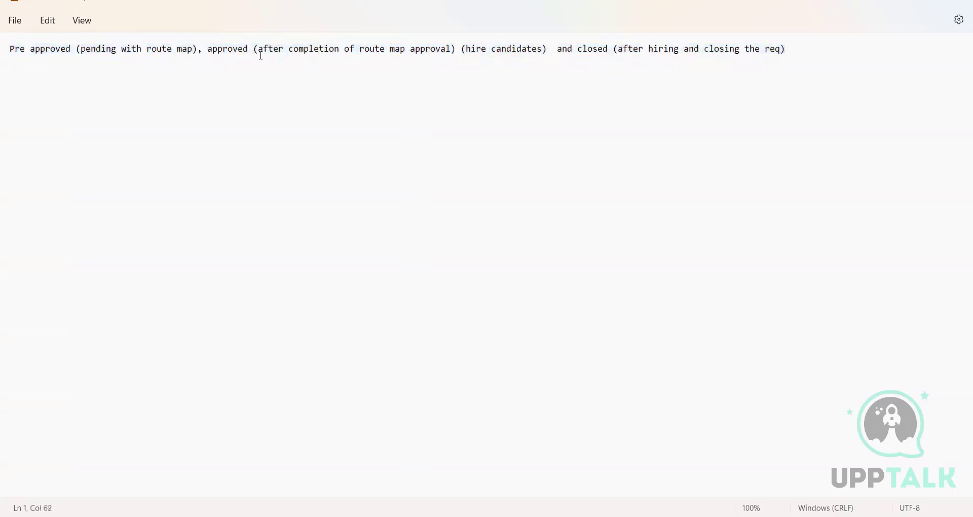
pyautogui.moveTo(258, 49); pyautogui.dragTo(767, 49)
# Add a new line reading "Permission -" below the status notes and highlight the pre-approved note
pyautogui.click(792, 69)
pyautogui.press('Return')
pyautogui.write('Permission')
pyautogui.moveTo(197, 48); pyautogui.dragTo(9, 48)
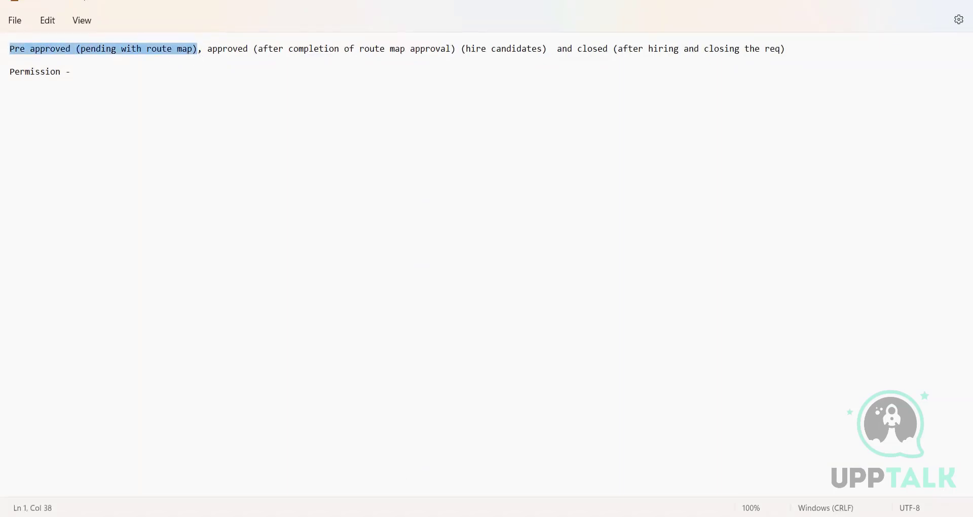
# Switch to the browser and open the Sao Paulo Digital Expert requisition for viewing or editing
pyautogui.hotkey('alt', 'Tab')
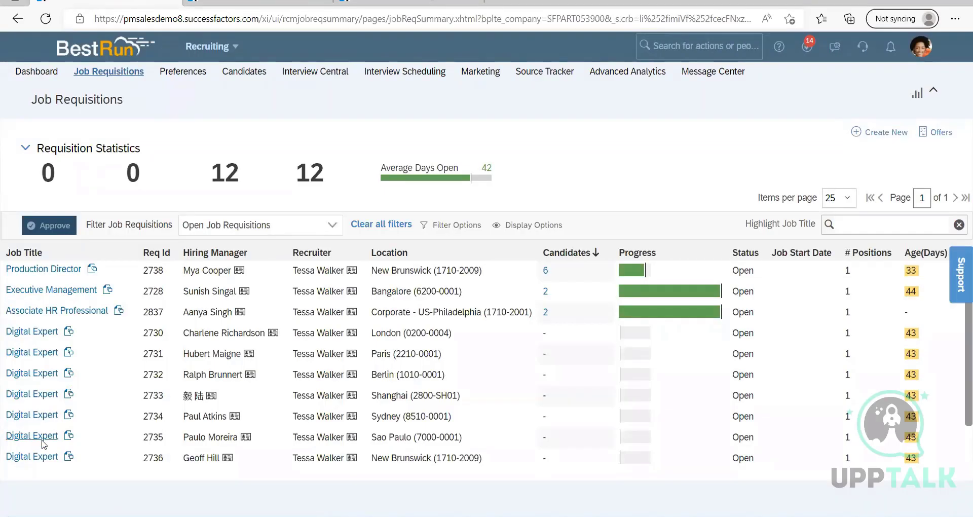
pyautogui.click(43, 442)
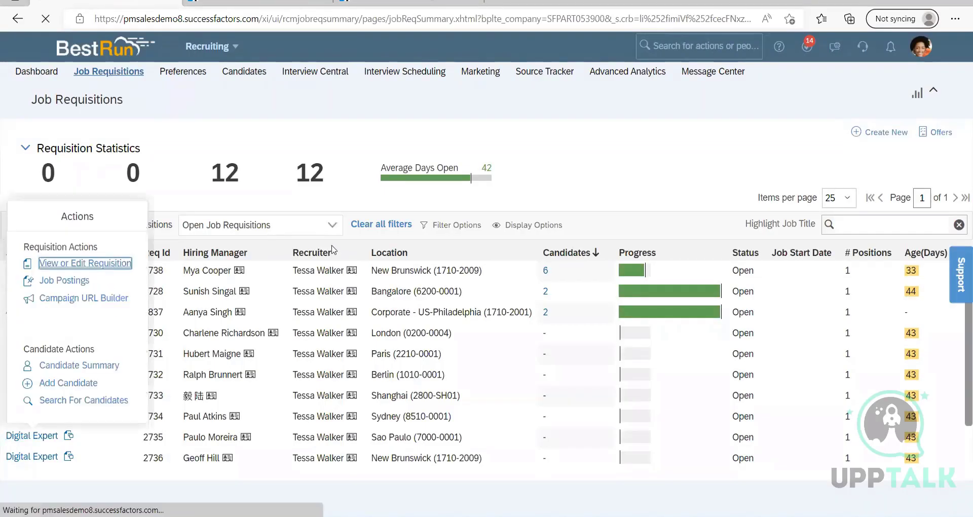
pyautogui.click(76, 260)
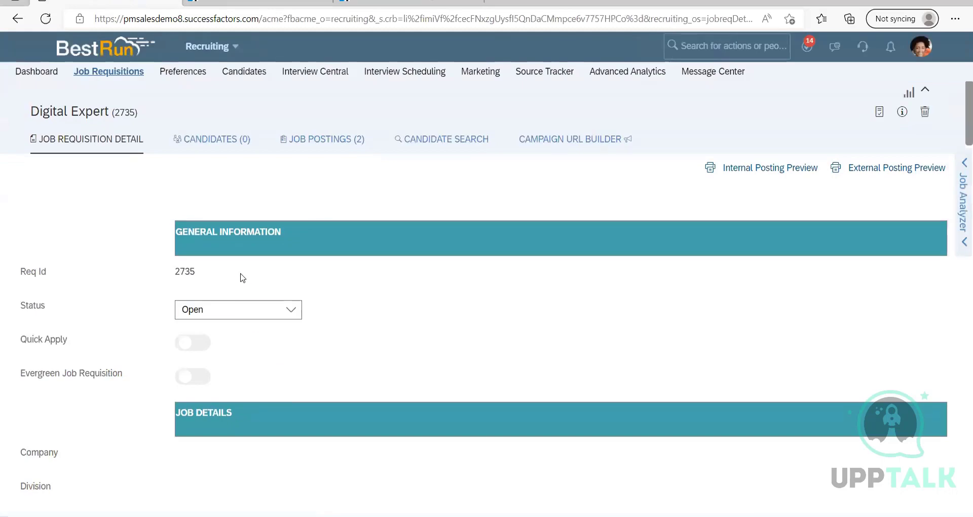
# Look through the Digital Expert requisition's fields from general information down to the comments and back to the job details
pyautogui.scroll(-15, 178, 284)
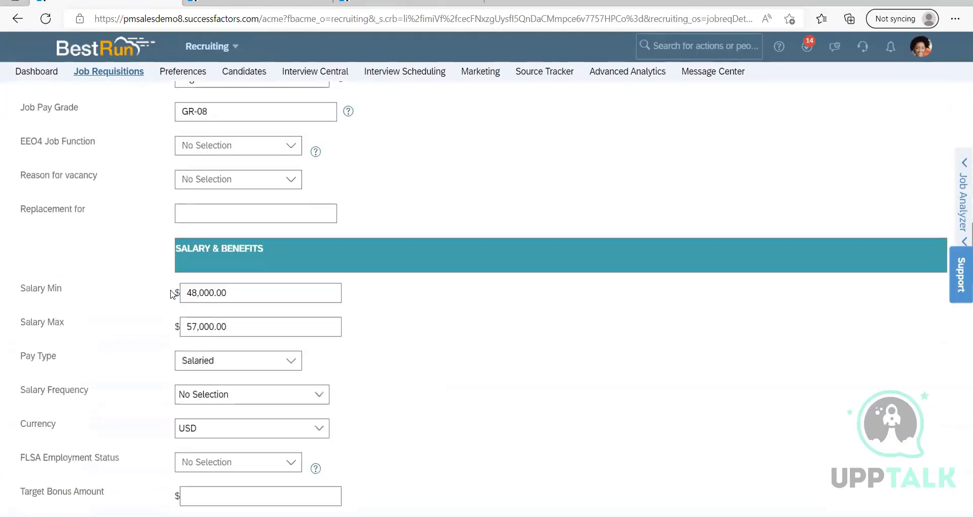
pyautogui.scroll(-20, 172, 294)
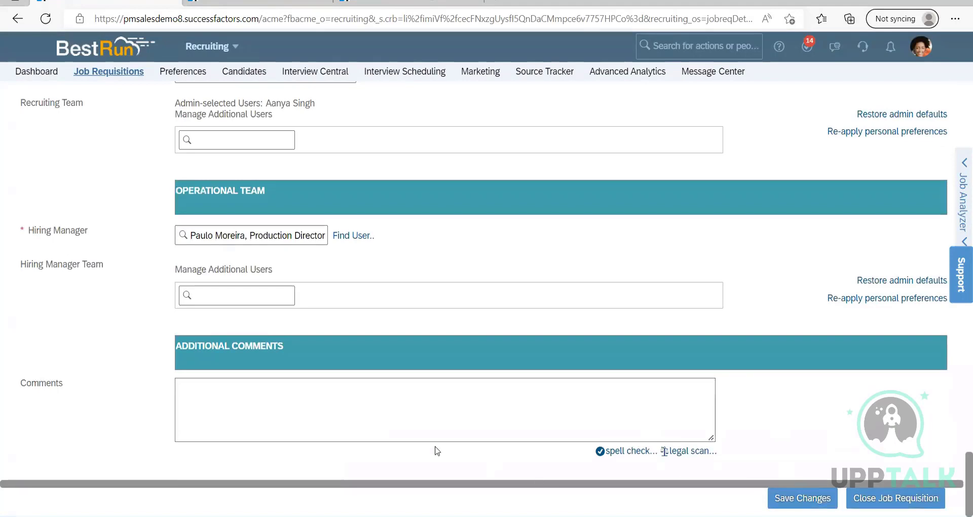
pyautogui.scroll(20, 434, 450)
pyautogui.scroll(10, 194, 195)
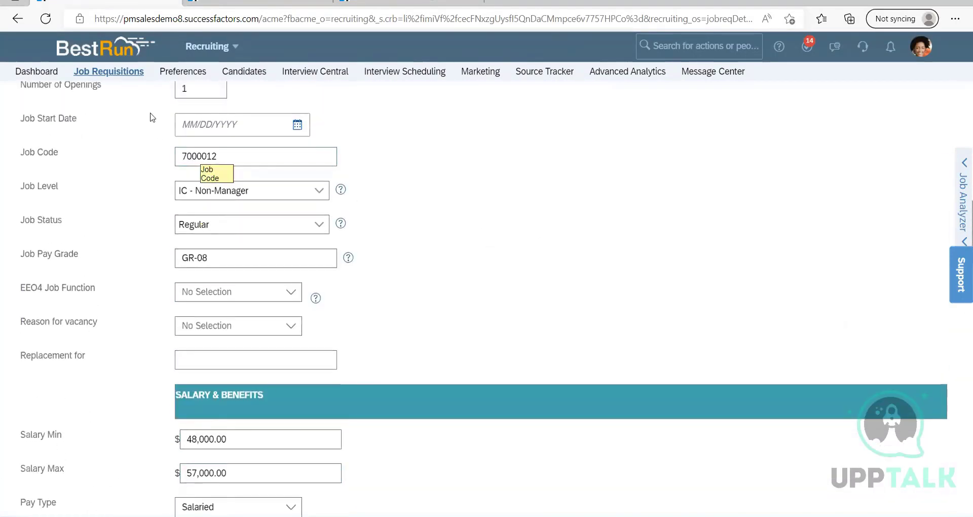
pyautogui.scroll(4, 175, 167)
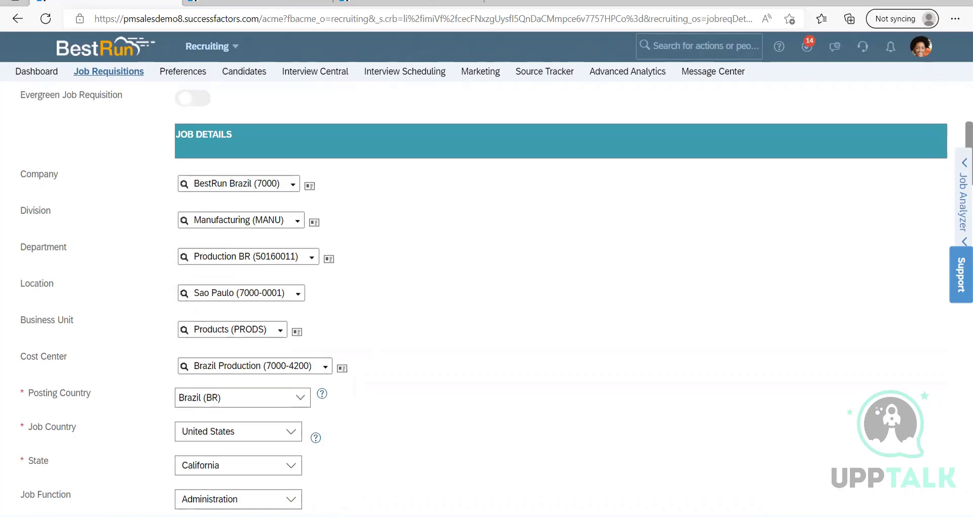
# Switch to the text notes and review the approved status's note about completing route map approval
pyautogui.click(199, 53)
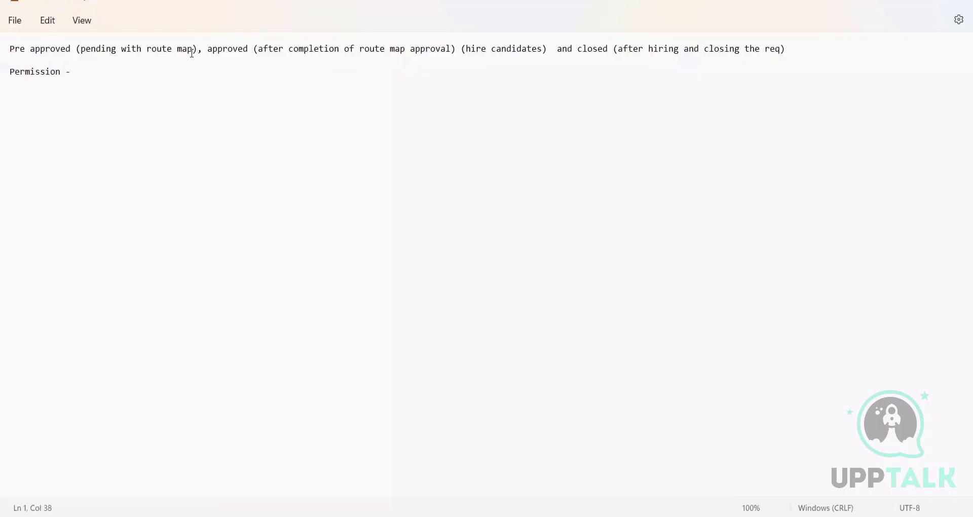
pyautogui.click(91, 75)
pyautogui.click(240, 49)
pyautogui.click(262, 50)
pyautogui.moveTo(251, 49); pyautogui.dragTo(452, 48)
pyautogui.click(454, 151)
# Switch to the browser and examine the requisition's general information, job details, questionnaire and recruiting team fields for the approved status
pyautogui.hotkey('alt', 'Tab')
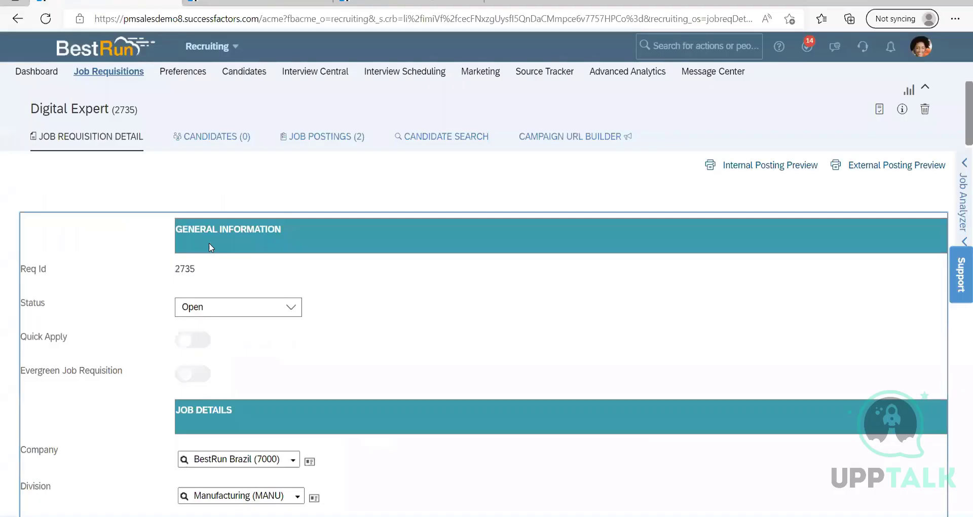
pyautogui.scroll(-10, 226, 300)
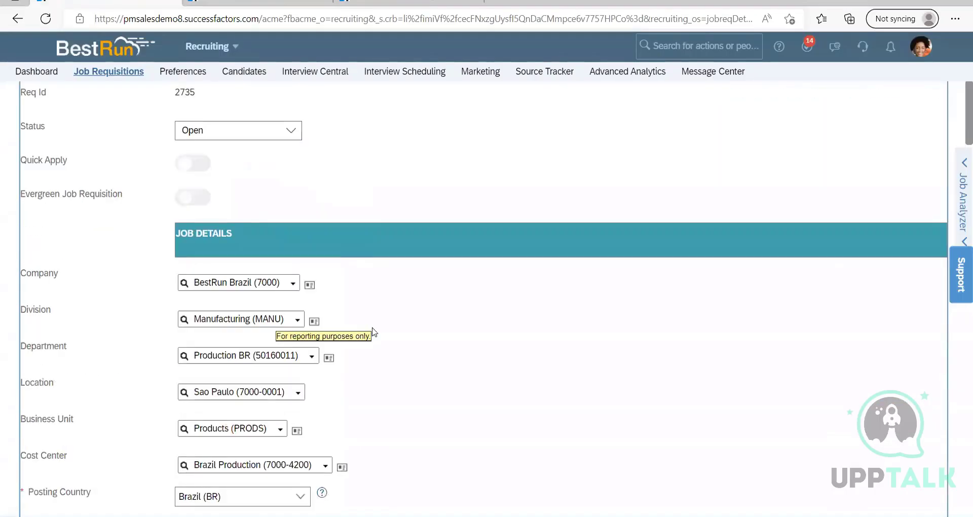
pyautogui.scroll(8, 360, 298)
pyautogui.scroll(1, 209, 162)
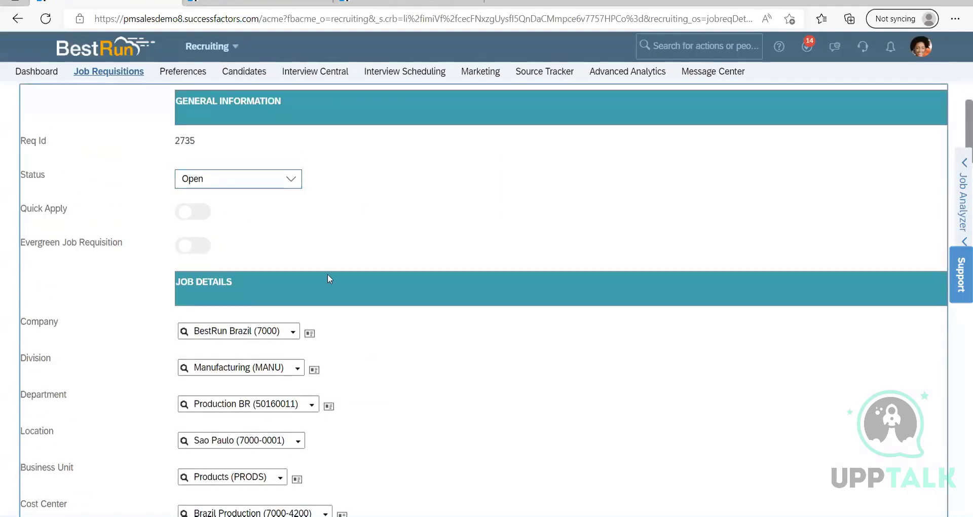
pyautogui.scroll(-20, 360, 282)
pyautogui.scroll(-5, 362, 281)
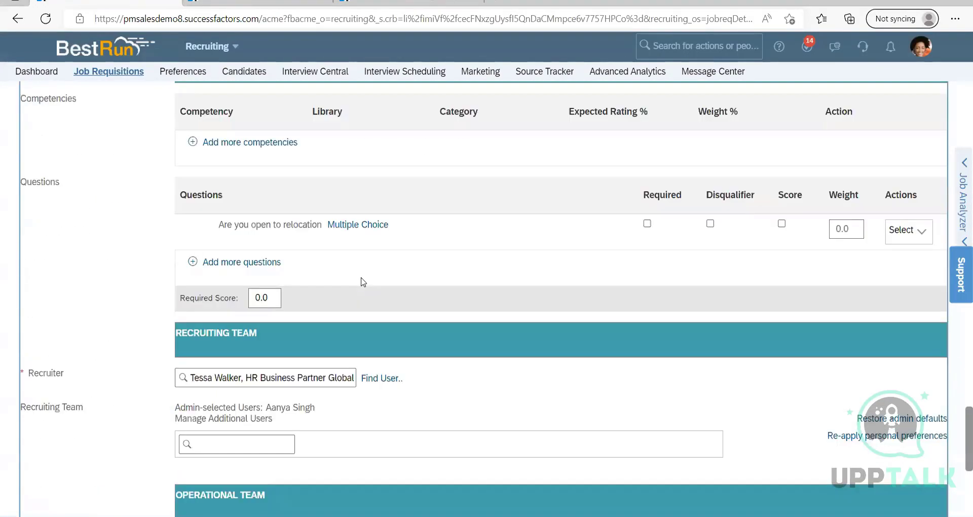
pyautogui.scroll(20, 362, 281)
pyautogui.scroll(1, 355, 95)
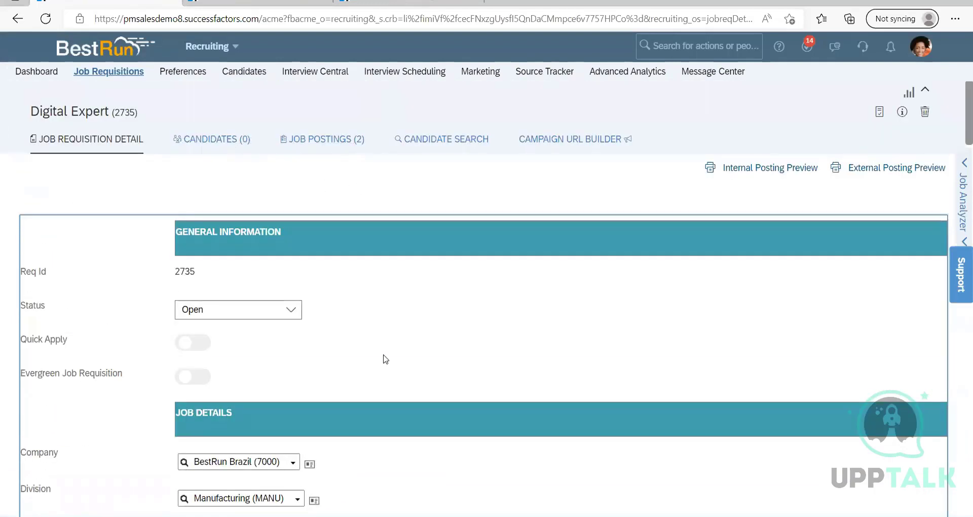
pyautogui.scroll(-7, 268, 318)
pyautogui.scroll(7, 268, 318)
pyautogui.scroll(-3, 145, 258)
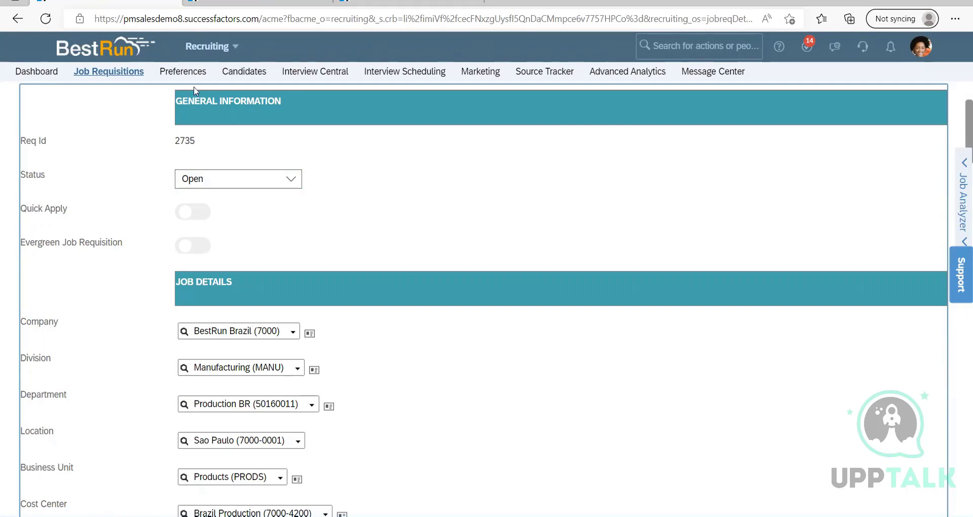
pyautogui.scroll(3, 72, 128)
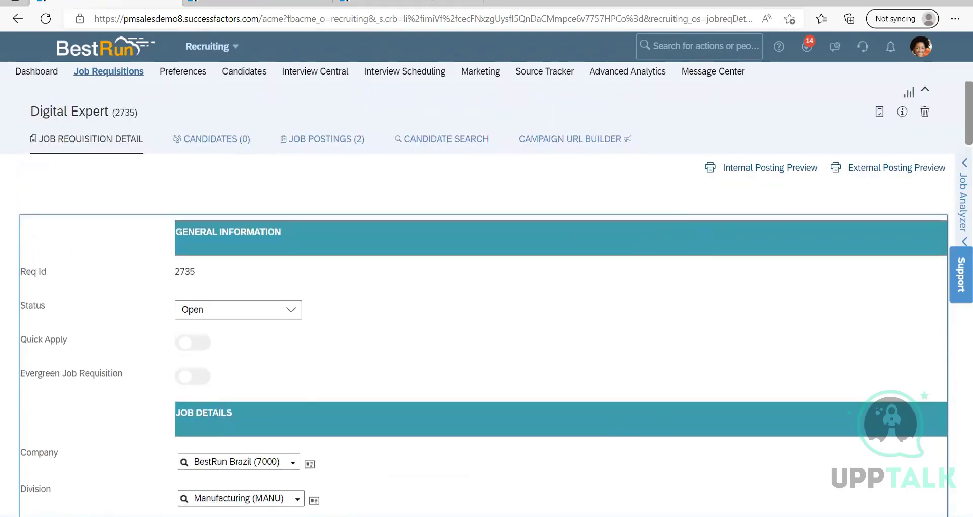
# Return to the text notes and review the hire candidates and closed status notes
pyautogui.hotkey('alt', 'Tab')
pyautogui.click(247, 51)
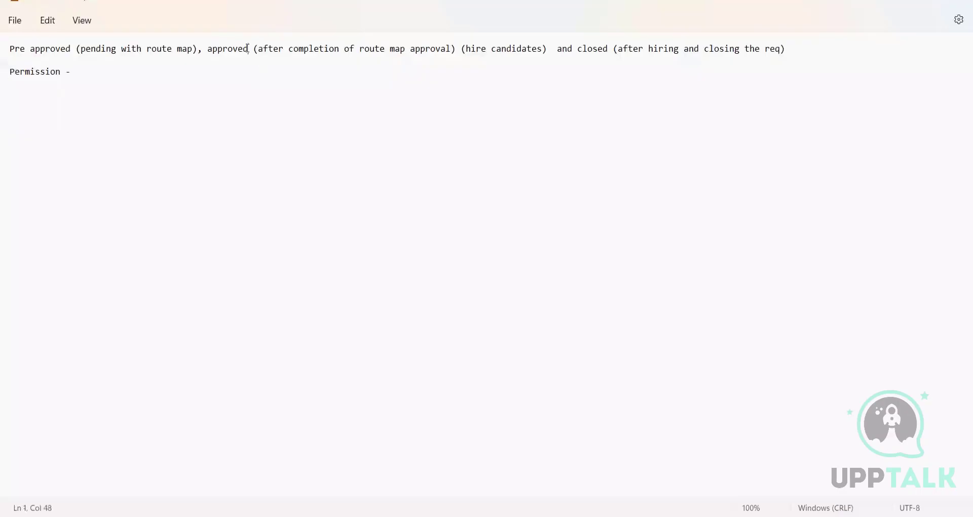
pyautogui.click(414, 52)
pyautogui.click(513, 58)
pyautogui.click(514, 50)
pyautogui.moveTo(581, 49); pyautogui.dragTo(786, 49)
pyautogui.click(676, 144)
# Switch to the browser and look through the requisition's salary, job description and questionnaire sections to the end of the form
pyautogui.hotkey('alt', 'Tab')
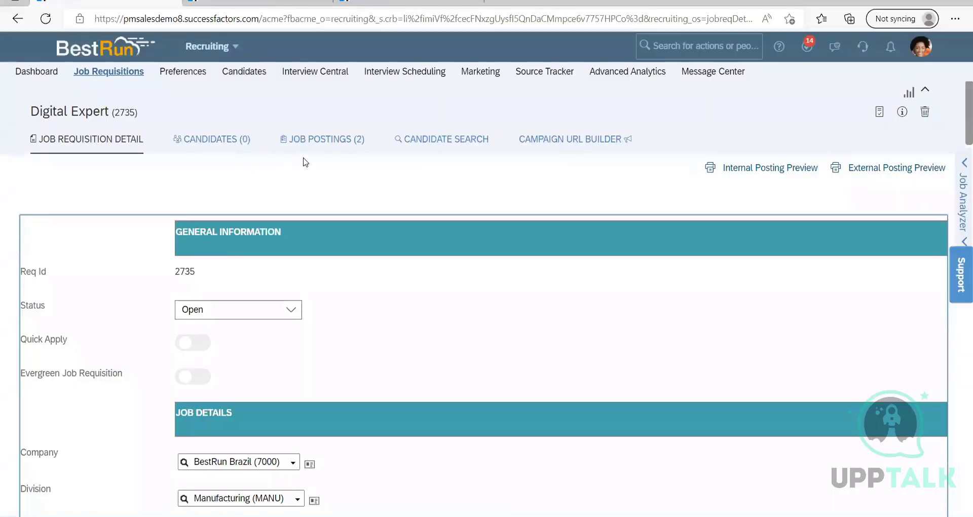
pyautogui.scroll(-10, 381, 322)
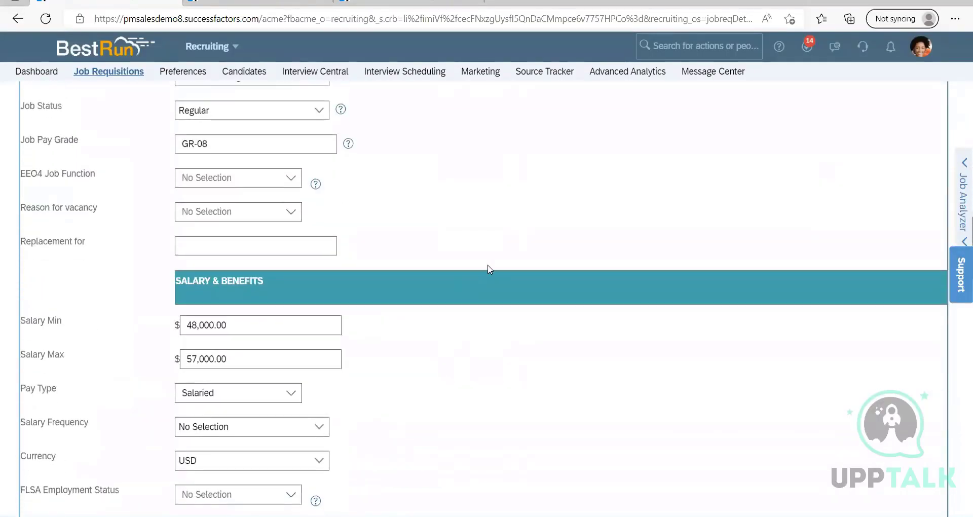
pyautogui.scroll(-10, 488, 268)
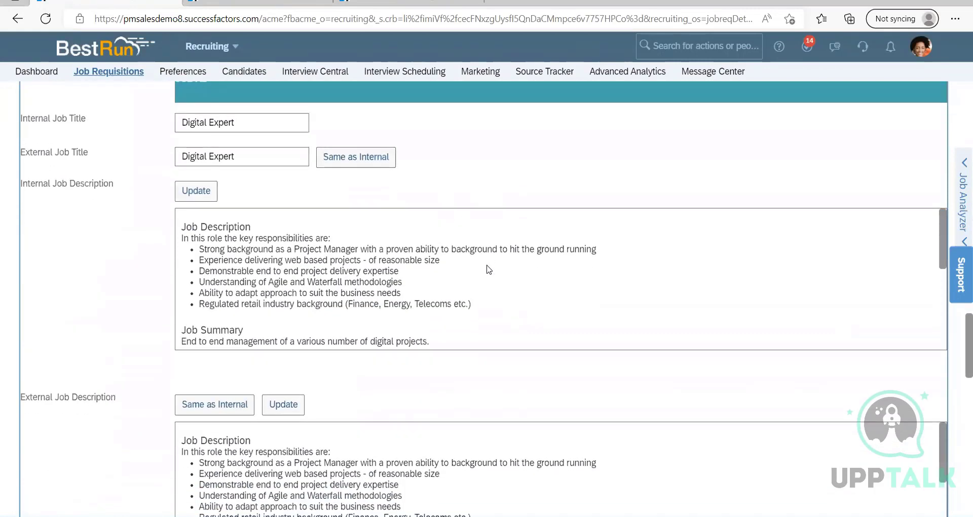
pyautogui.scroll(-10, 488, 268)
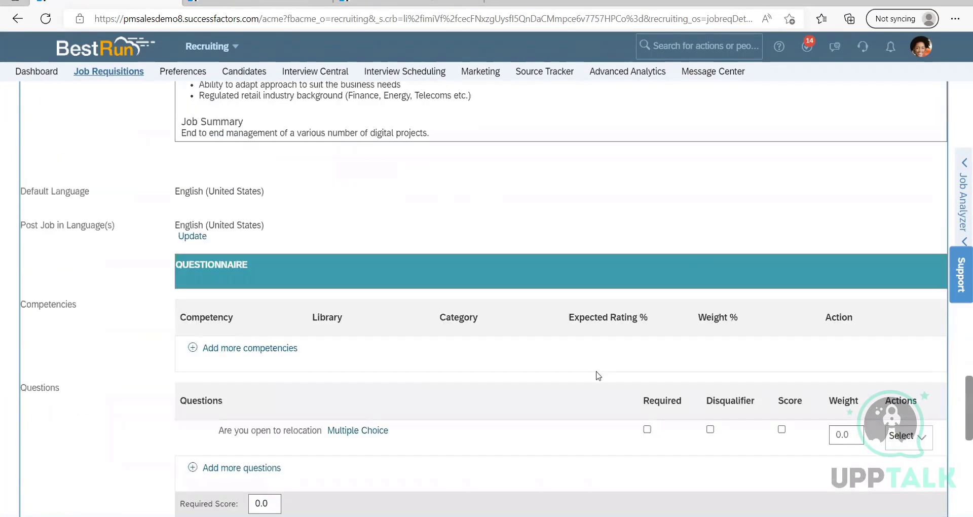
pyautogui.scroll(-10, 598, 376)
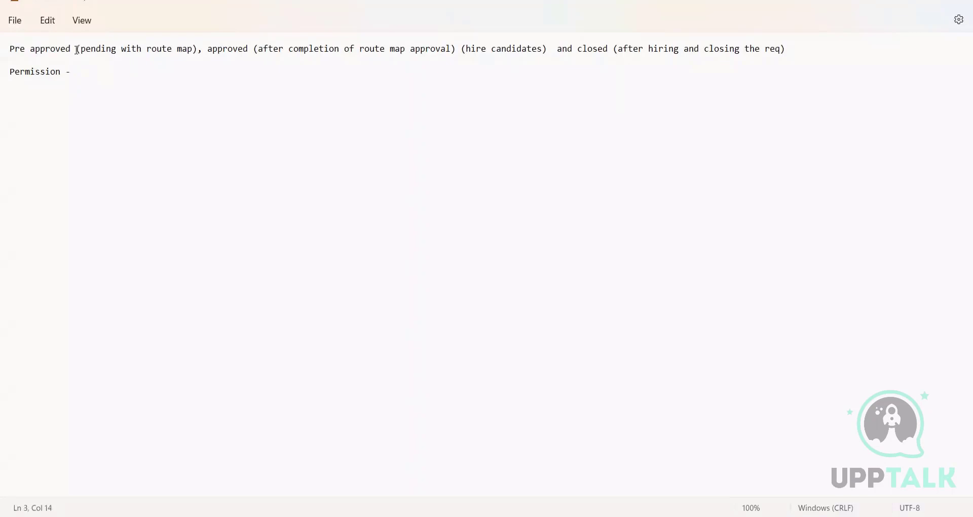
# Highlight the pre-approved status note in the text notes for review, and bring the requisition form back into view
pyautogui.moveTo(202, 46); pyautogui.dragTo(9, 49)
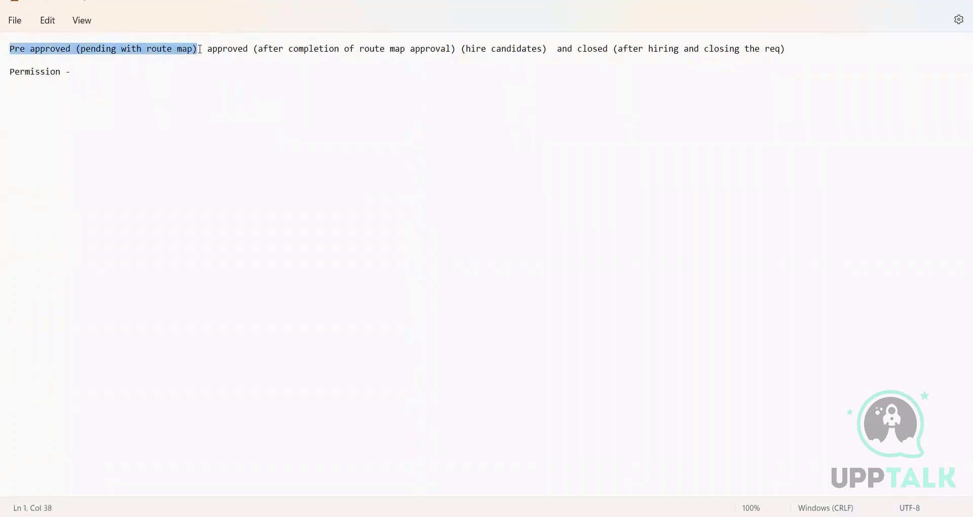
pyautogui.moveTo(202, 49); pyautogui.dragTo(18, 46)
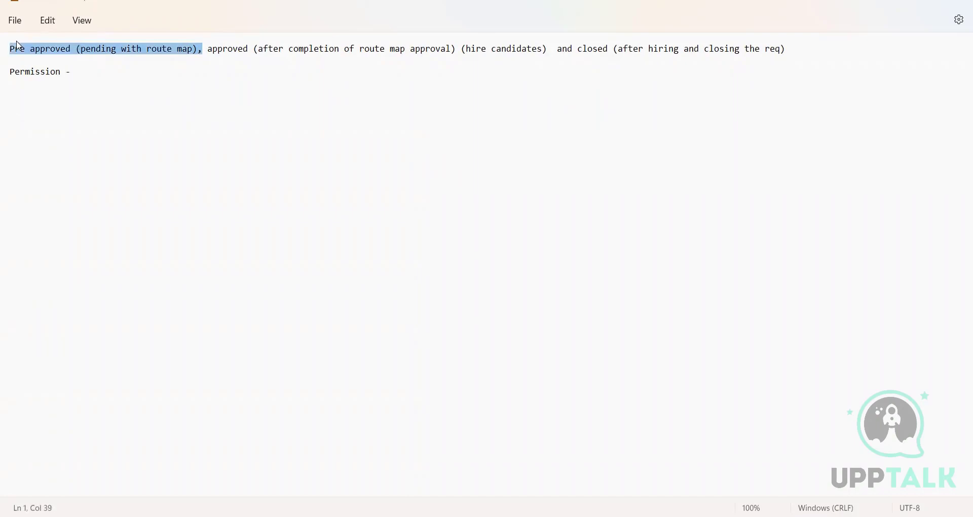
pyautogui.click(72, 49)
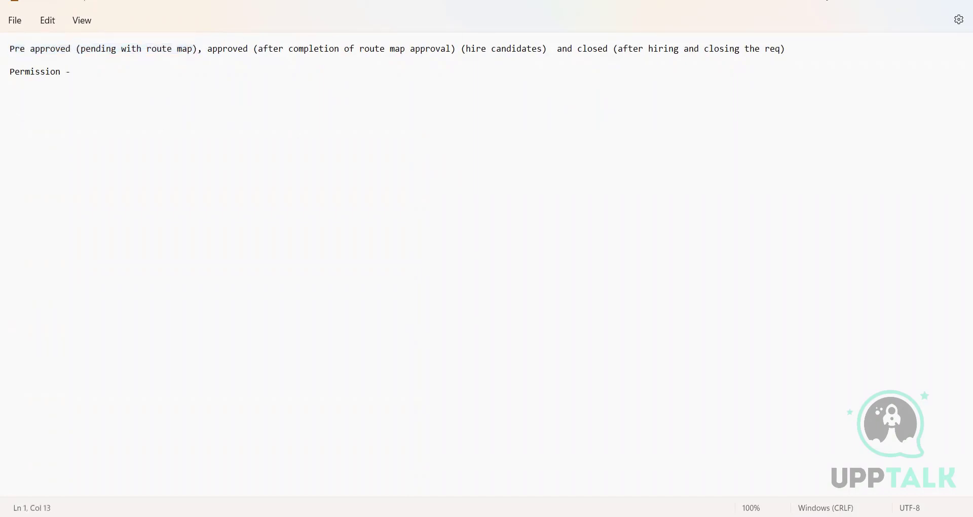
pyautogui.hotkey('alt', 'Tab')
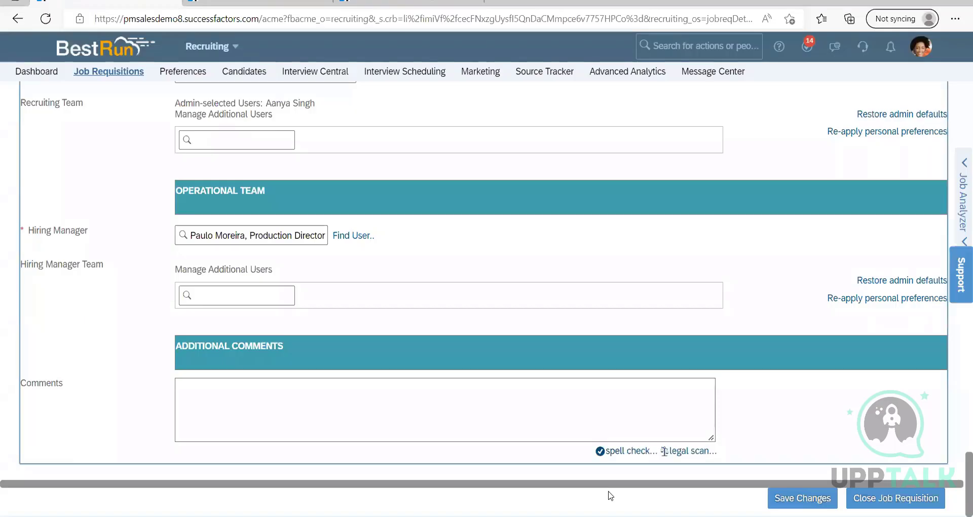
# Switch to JRDM_Starter.xml in Notepad++ and examine where the field definitions end and the field-permission type "none" block starts
pyautogui.hotkey('alt', 'Tab')
pyautogui.moveTo(178, 169); pyautogui.dragTo(19, 54)
pyautogui.click(194, 158)
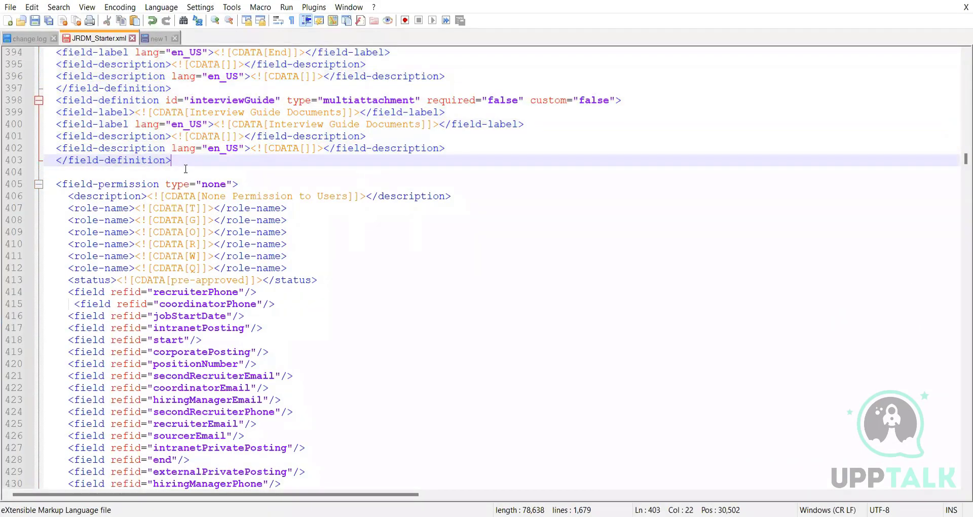
pyautogui.scroll(-1, 179, 174)
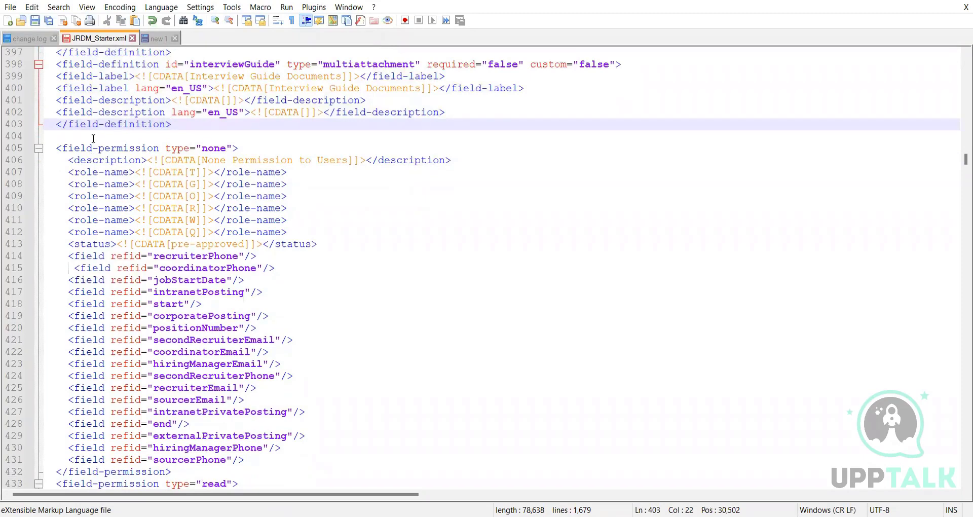
pyautogui.scroll(-1, 112, 161)
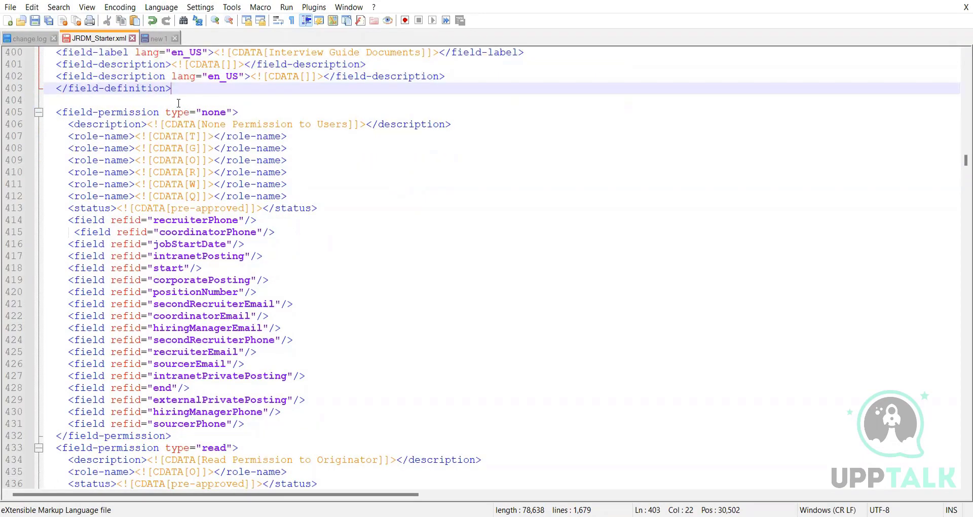
pyautogui.click(72, 101)
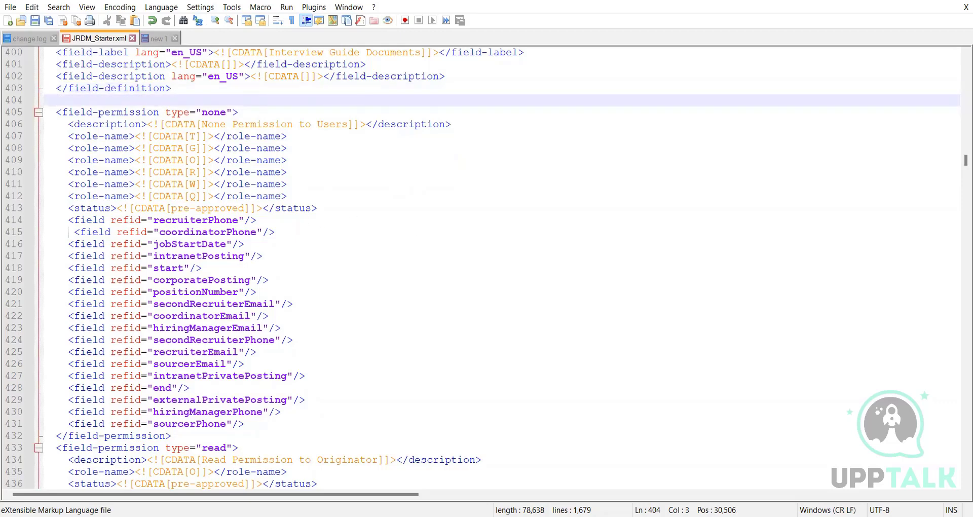
# Switch to the text notes and review the Permission line below the status descriptions
pyautogui.hotkey('alt', 'Tab')
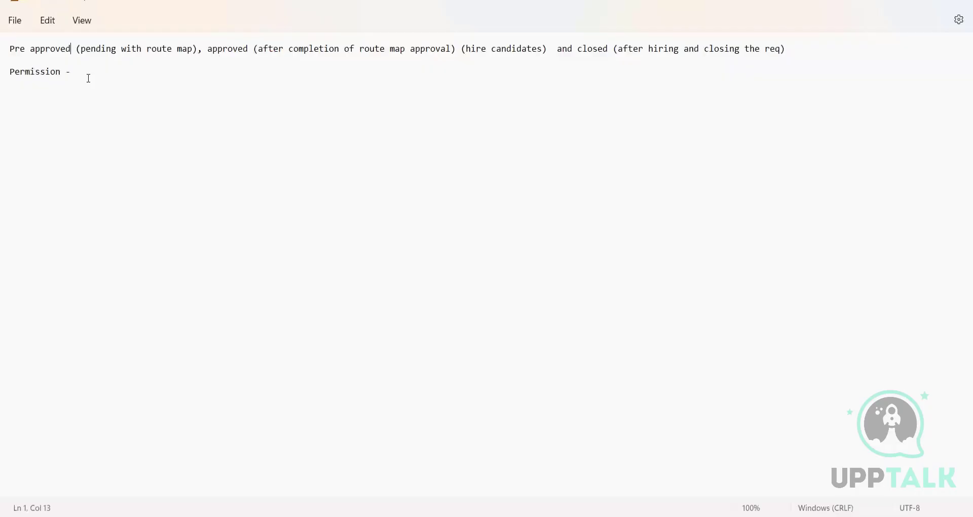
pyautogui.click(88, 78)
pyautogui.hotkey('alt', 'Tab')
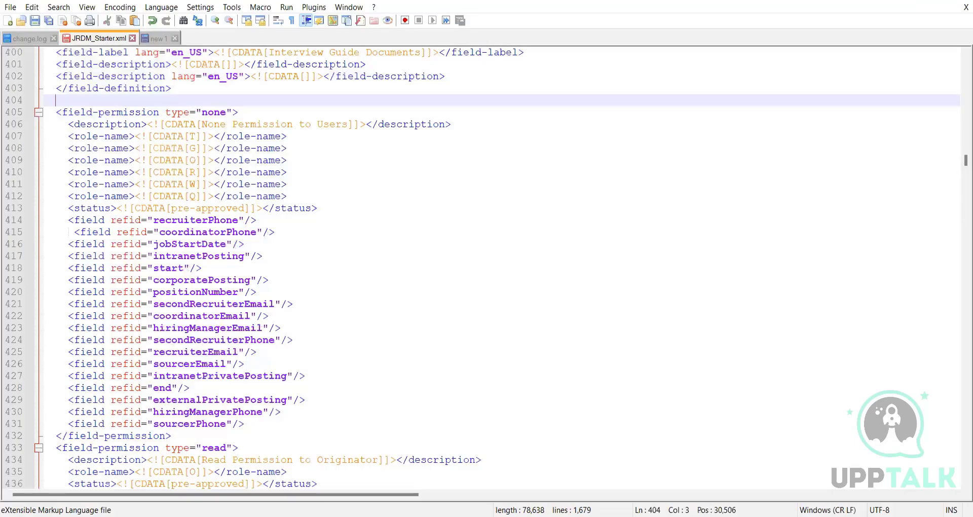
# Switch to the browser and inspect the Status field in the requisition's General Information section
pyautogui.hotkey('alt', 'Tab')
pyautogui.scroll(10, 261, 157)
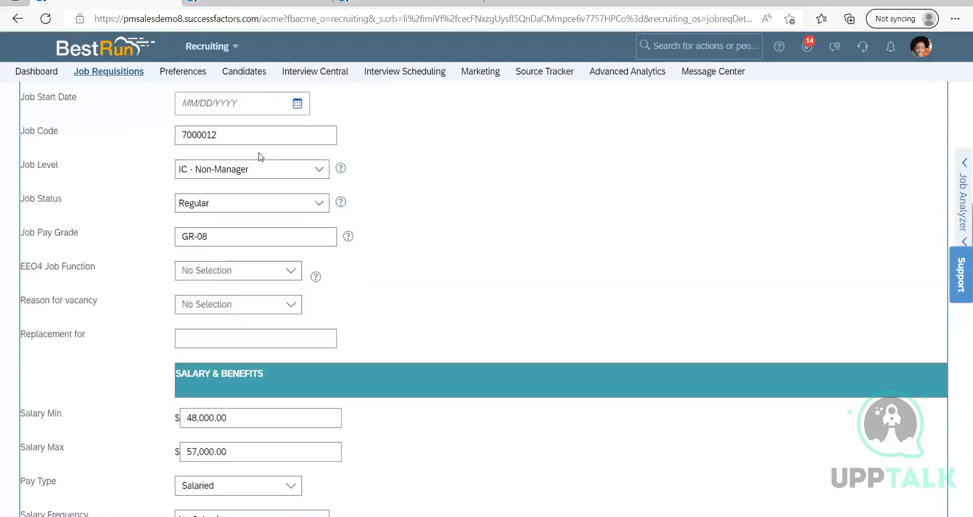
pyautogui.scroll(5, 260, 157)
pyautogui.click(297, 311)
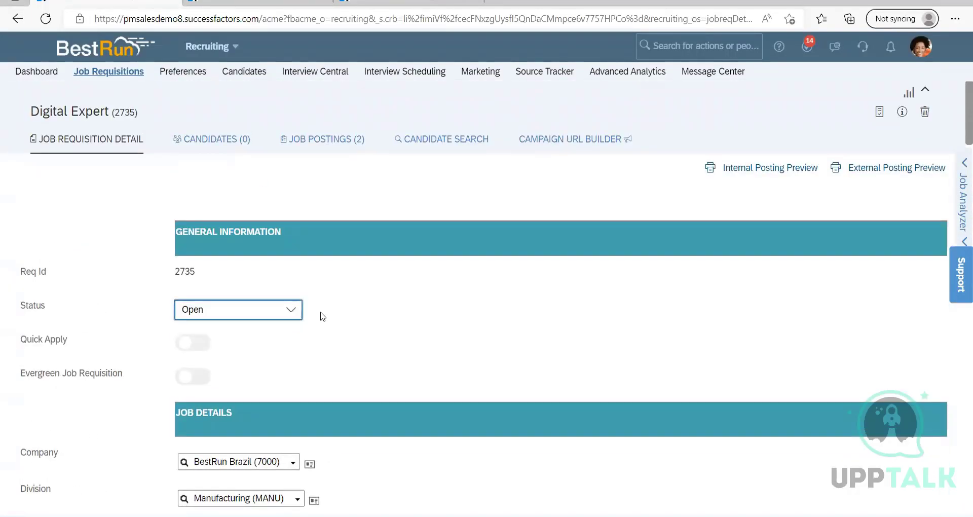
# Switch to JRDM_Starter.xml in Notepad++ and examine the field-permission blocks defined for the pre-approved status
pyautogui.hotkey('alt', 'Tab')
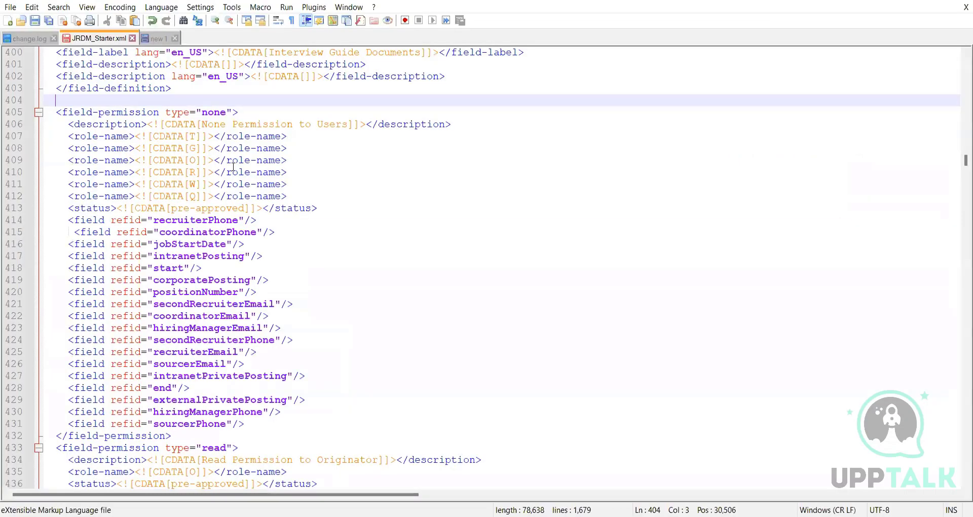
pyautogui.click(205, 208)
pyautogui.scroll(-9, 229, 258)
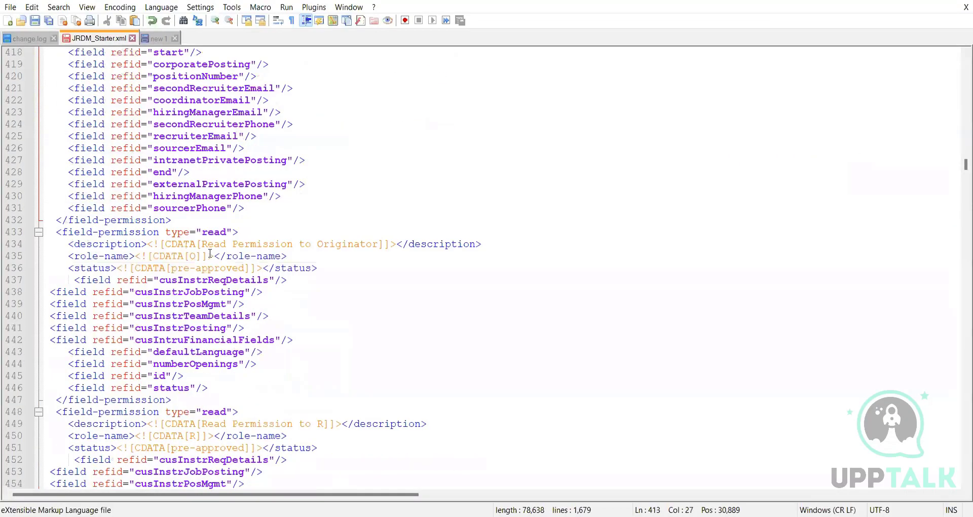
pyautogui.scroll(-12, 209, 262)
pyautogui.scroll(15, 245, 308)
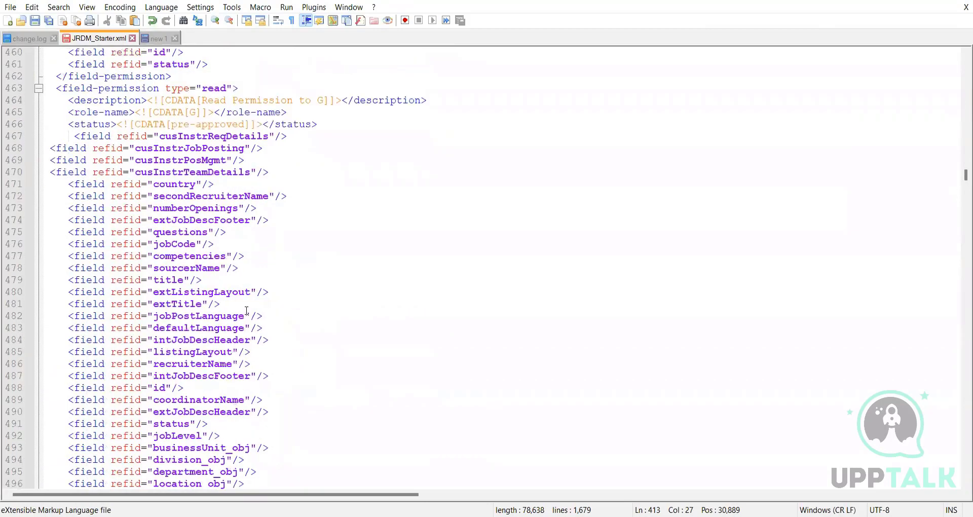
pyautogui.scroll(17, 247, 311)
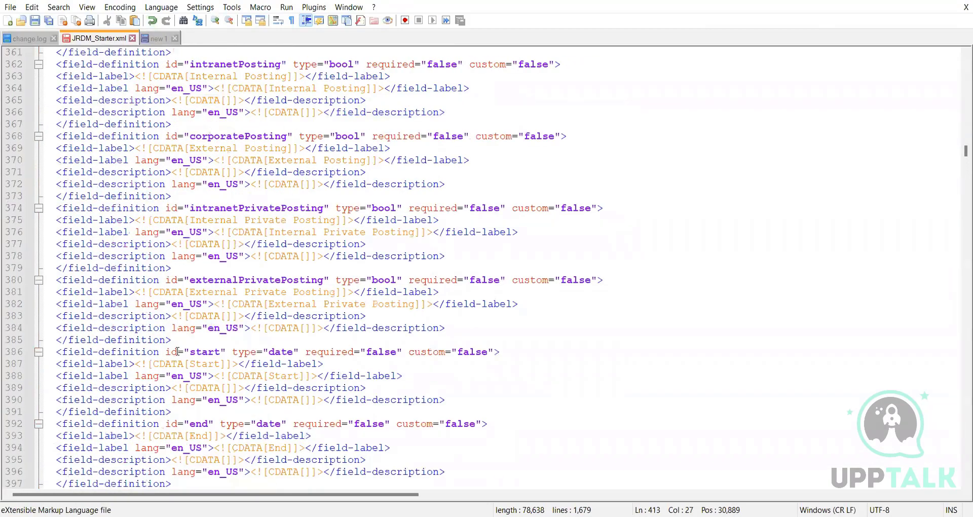
pyautogui.scroll(-11, 205, 209)
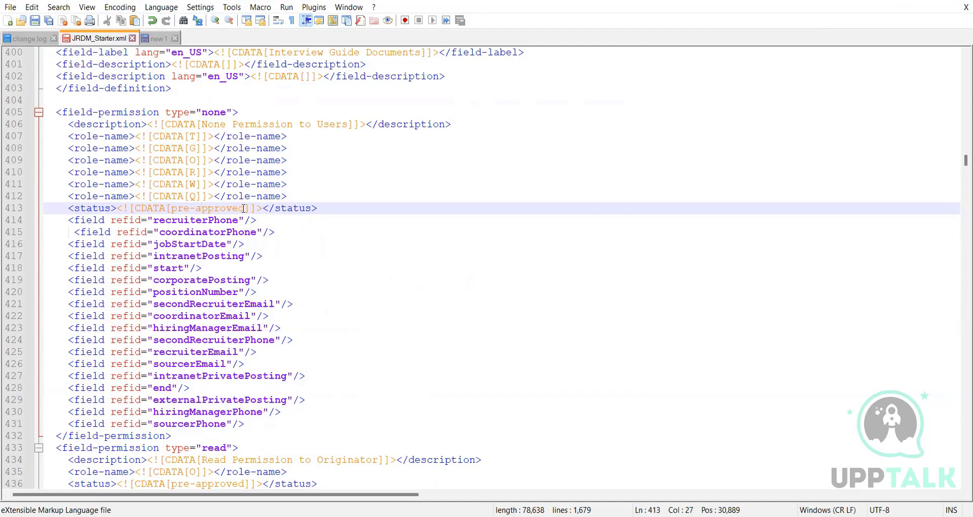
# Highlight the pre-approved value in the status line of the type "none" field-permission block for review
pyautogui.moveTo(244, 208); pyautogui.dragTo(173, 204)
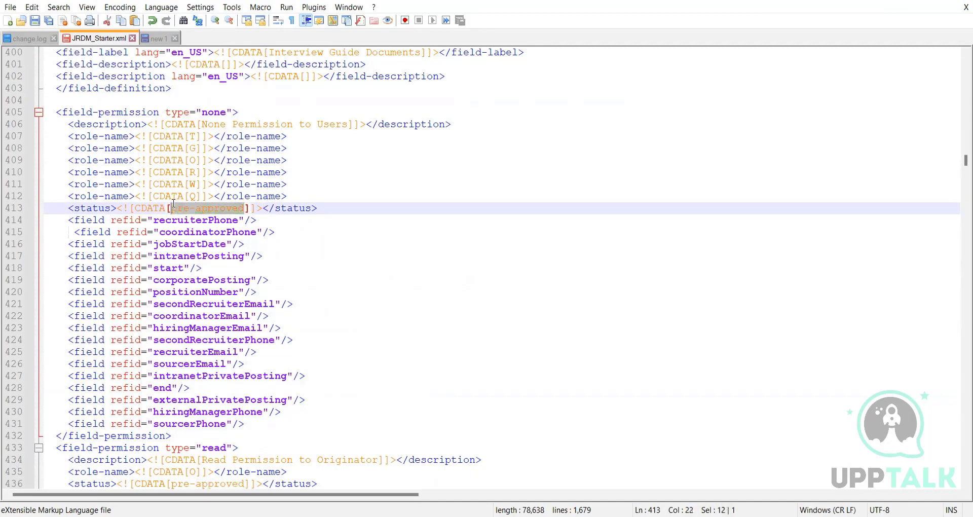
pyautogui.click(273, 230)
pyautogui.moveTo(245, 209); pyautogui.dragTo(171, 207)
pyautogui.click(246, 209)
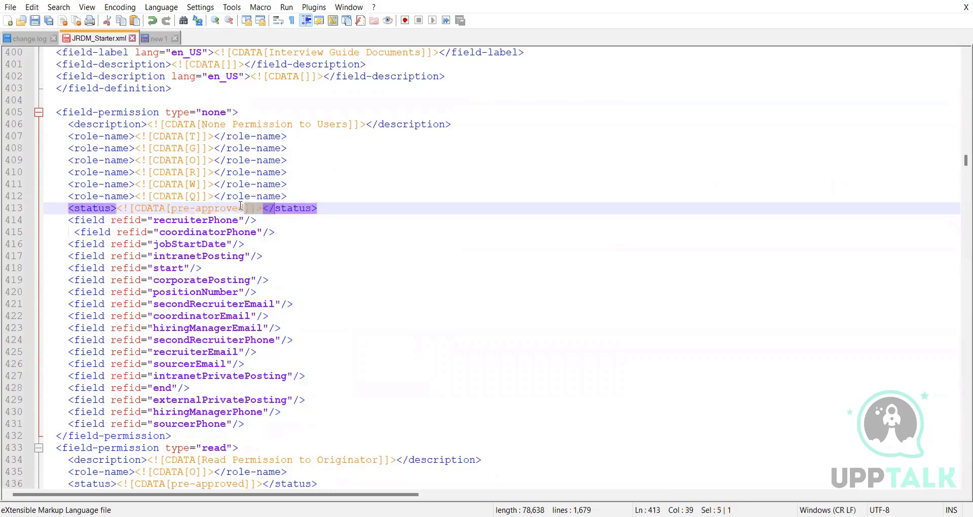
pyautogui.moveTo(278, 208); pyautogui.dragTo(155, 196)
pyautogui.click(225, 228)
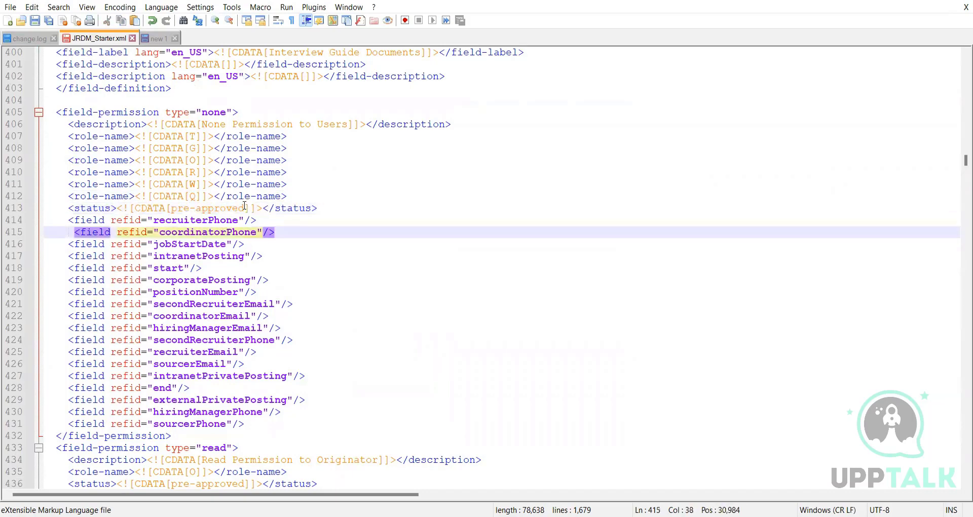
pyautogui.moveTo(245, 208); pyautogui.dragTo(175, 205)
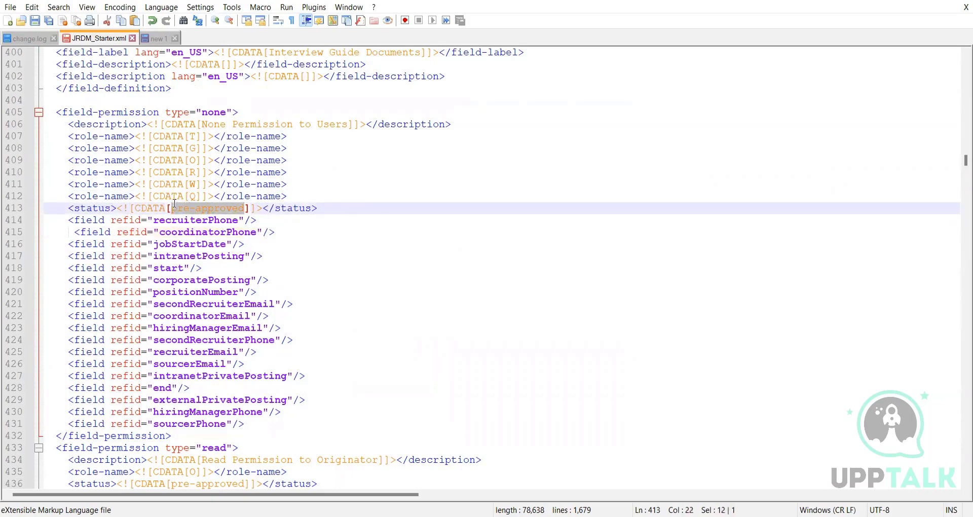
pyautogui.click(279, 231)
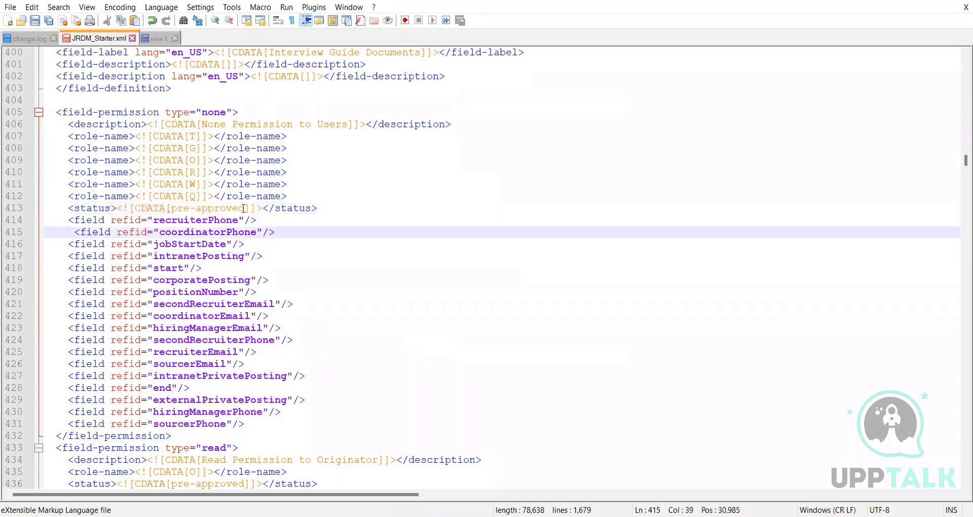
pyautogui.moveTo(245, 208); pyautogui.dragTo(172, 208)
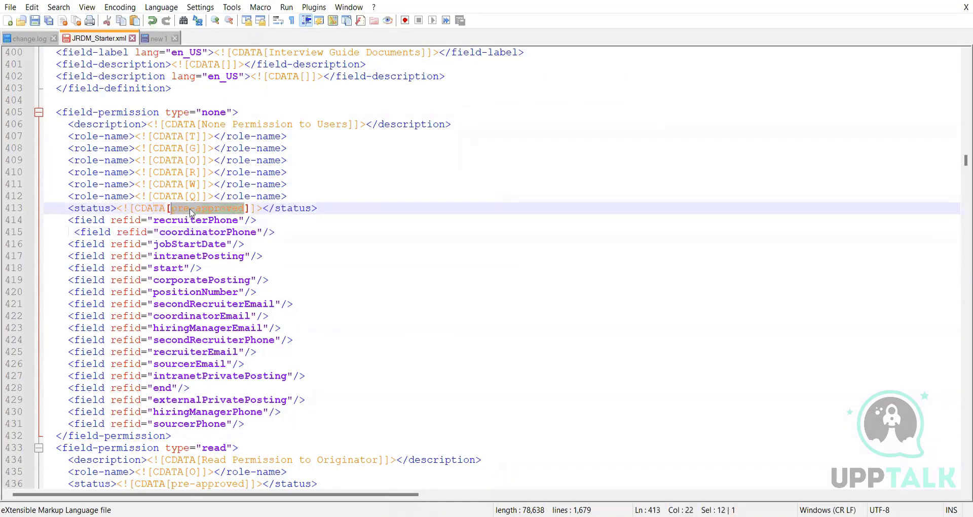
pyautogui.moveTo(245, 208); pyautogui.dragTo(172, 208)
pyautogui.click(327, 246)
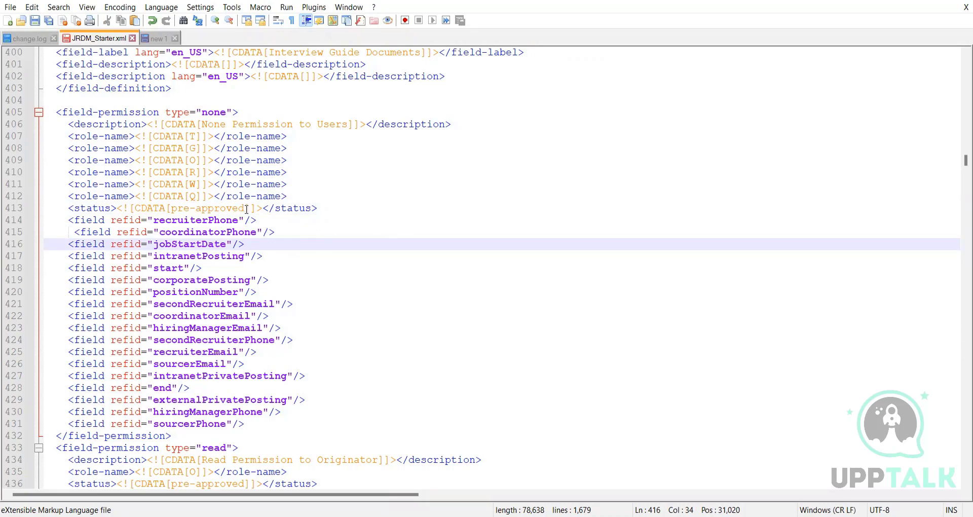
pyautogui.moveTo(247, 209); pyautogui.dragTo(172, 208)
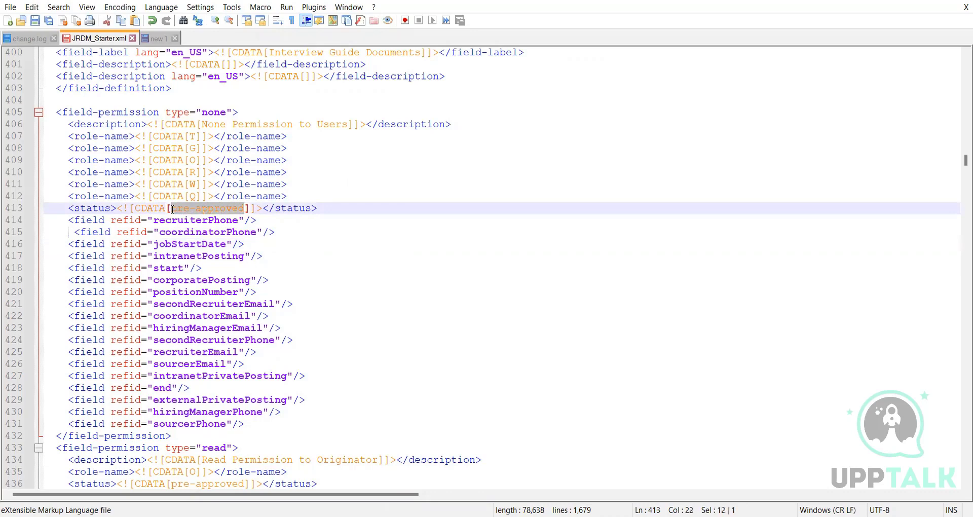
pyautogui.click(298, 224)
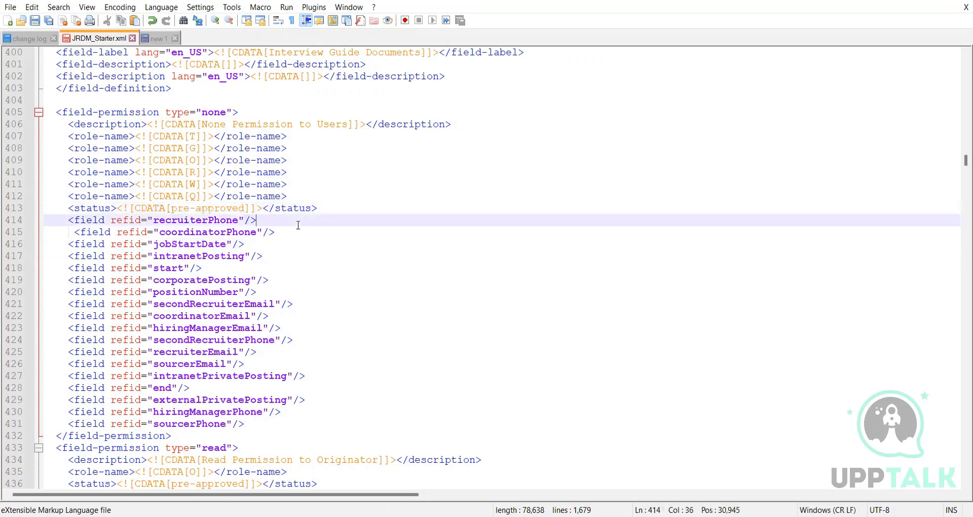
pyautogui.moveTo(247, 209); pyautogui.dragTo(173, 209)
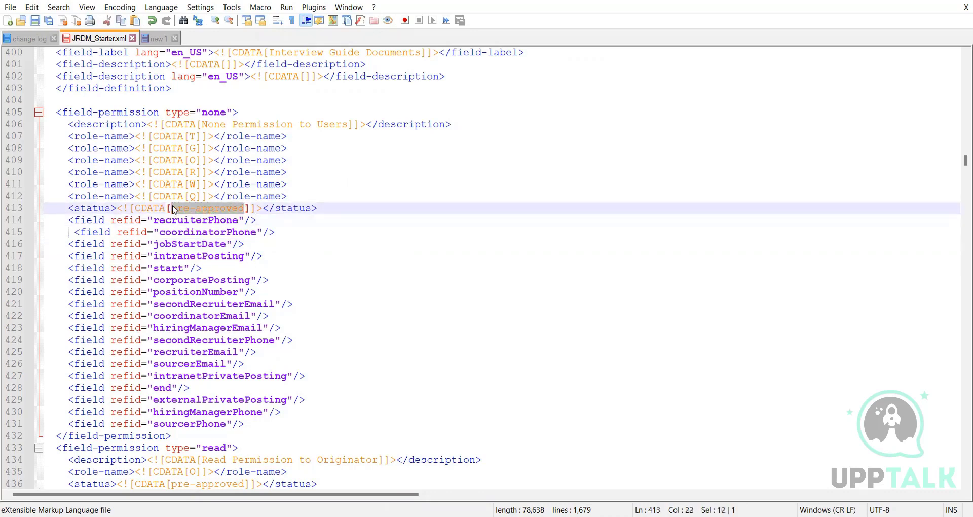
pyautogui.click(189, 213)
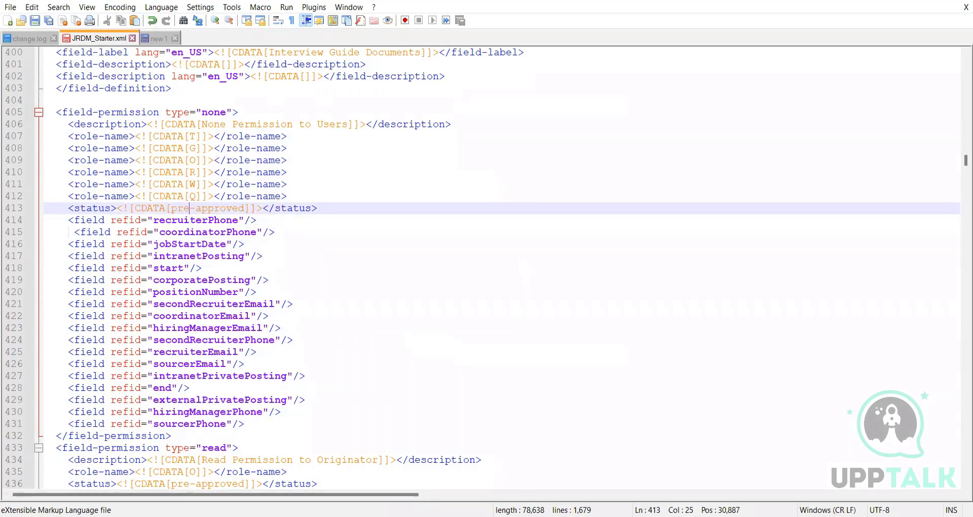
# Switch to the text notes and highlight the words "Pre approved" for comparison with the XML status
pyautogui.hotkey('alt', 'Tab')
pyautogui.click(80, 48)
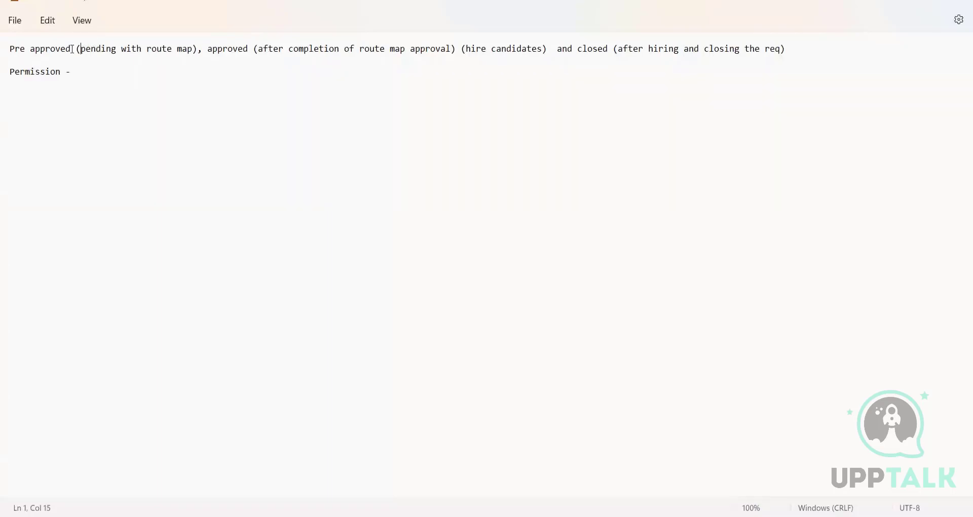
pyautogui.moveTo(72, 48); pyautogui.dragTo(5, 44)
pyautogui.click(113, 64)
# Return to JRDM_Starter.xml and highlight the field references from recruiterPhone to sourcerPhone in the type "none" block
pyautogui.hotkey('alt', 'Tab')
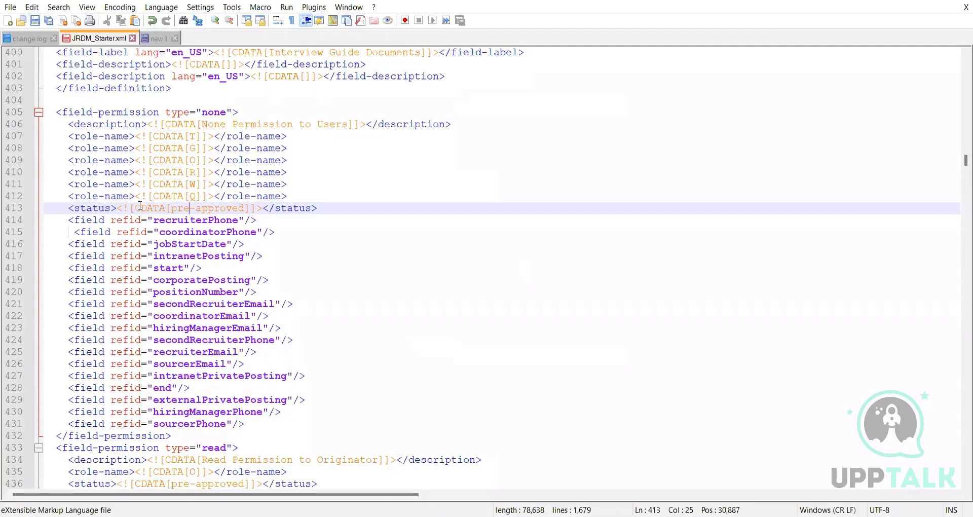
pyautogui.scroll(1, 203, 206)
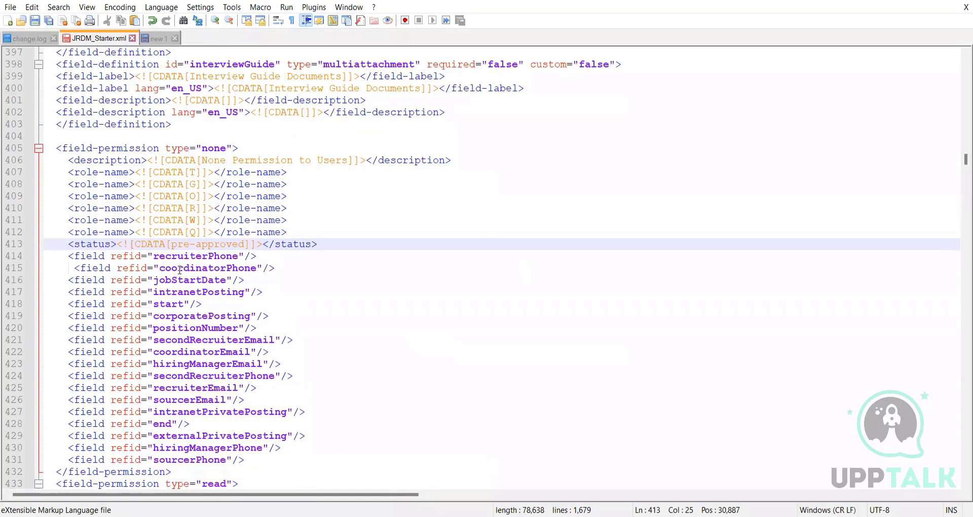
pyautogui.scroll(-1, 257, 419)
pyautogui.moveTo(256, 424); pyautogui.dragTo(36, 224)
pyautogui.click(388, 248)
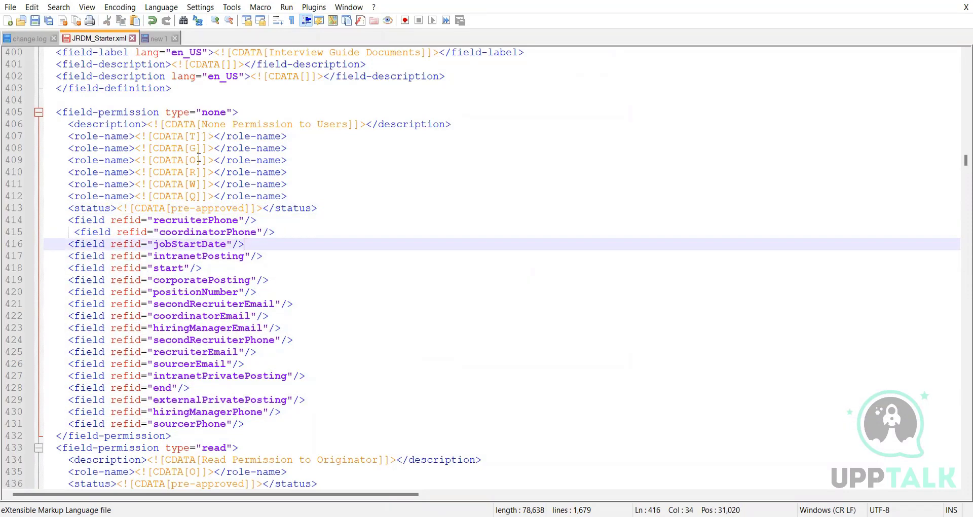
# Highlight the "none" permission type at the start of the first field-permission block and review its description line
pyautogui.scroll(-3, 293, 315)
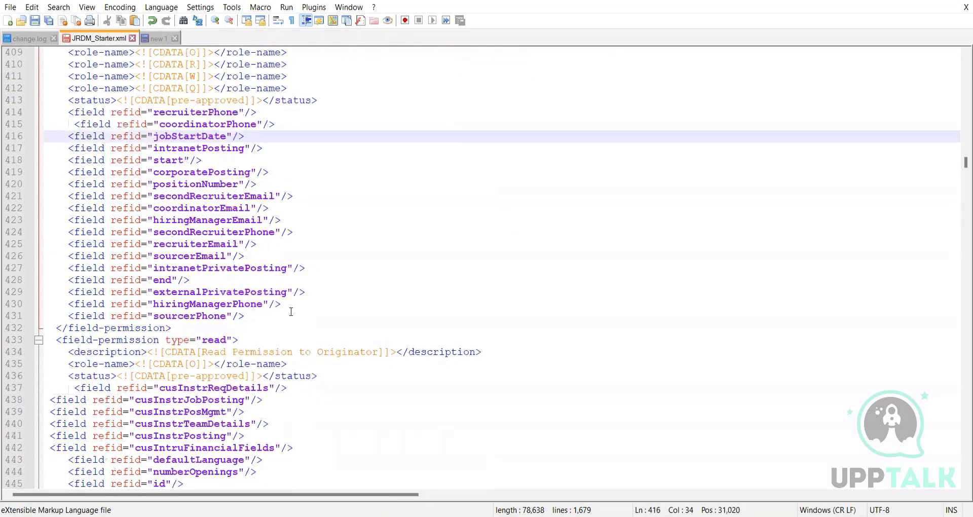
pyautogui.scroll(6, 291, 306)
pyautogui.scroll(-1, 223, 235)
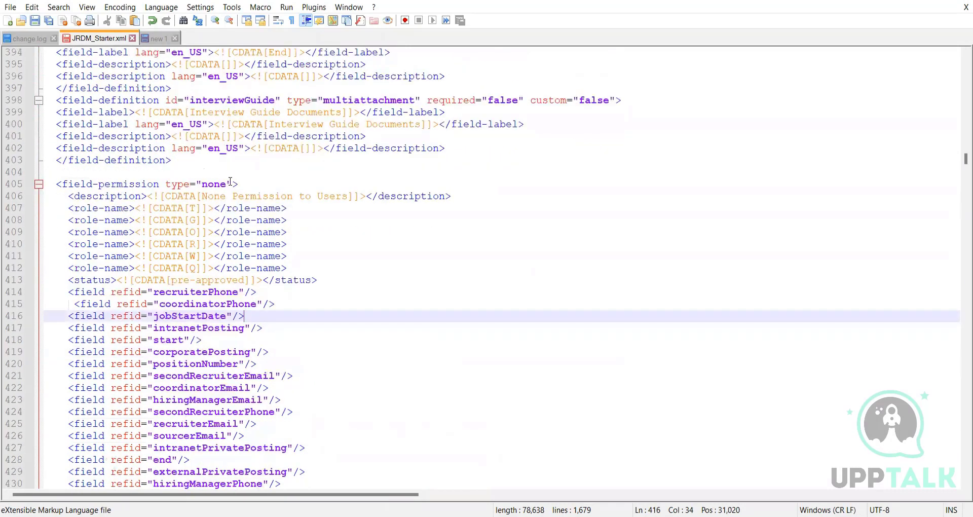
pyautogui.moveTo(227, 183); pyautogui.dragTo(205, 183)
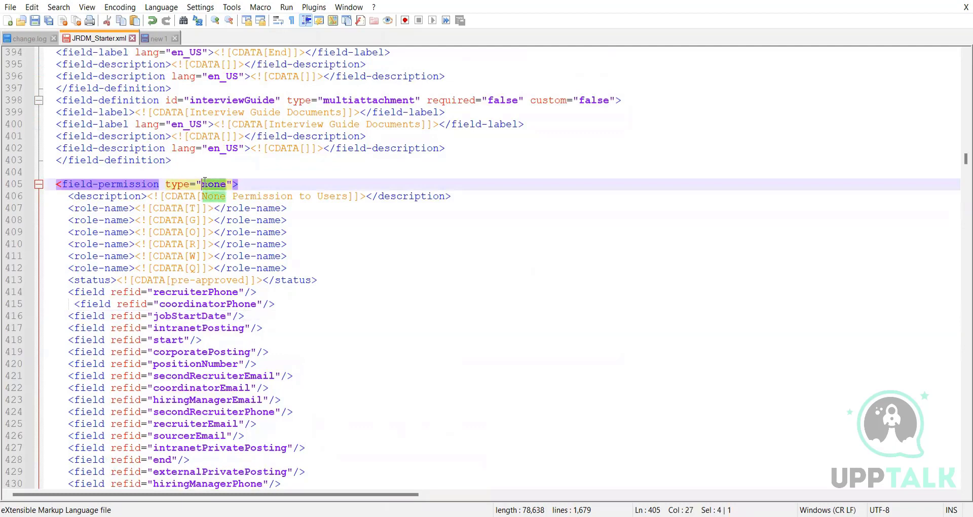
pyautogui.click(191, 208)
pyautogui.doubleClick(212, 185)
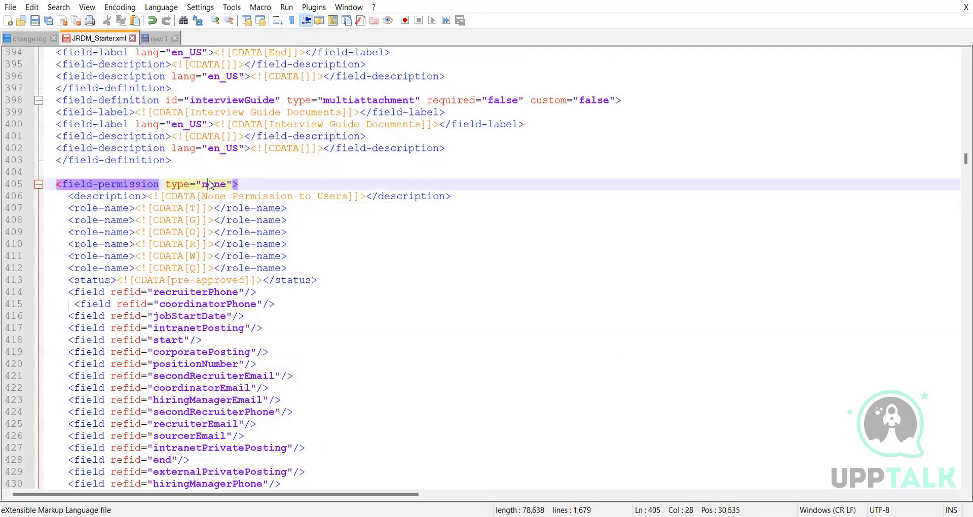
pyautogui.click(279, 196)
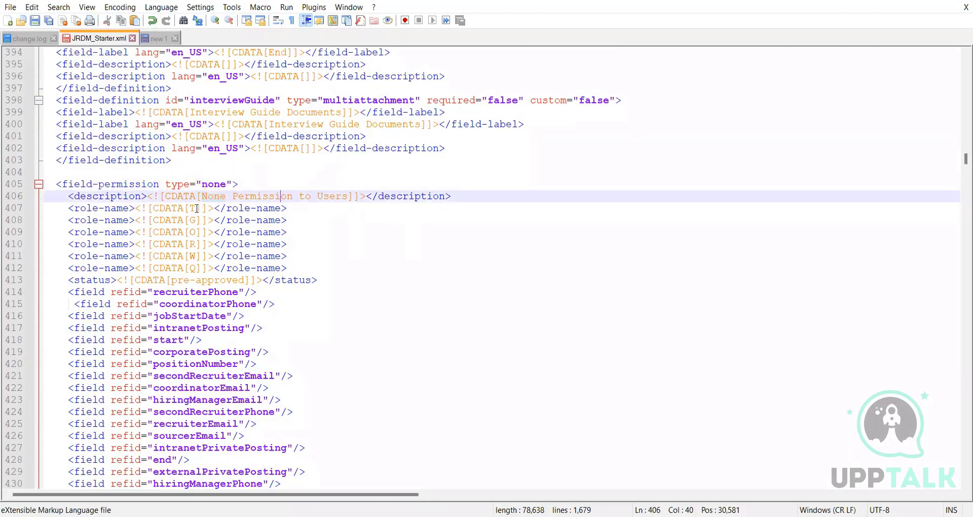
# Go through the role names T, G, O, R, W and Q in the "none" block and highlight their lines
pyautogui.click(197, 208)
pyautogui.click(196, 220)
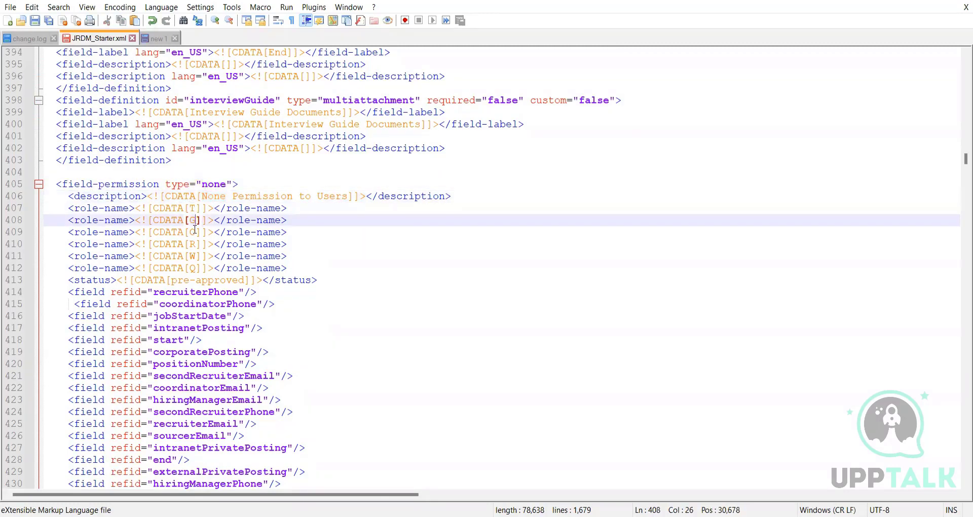
pyautogui.click(196, 231)
pyautogui.click(193, 245)
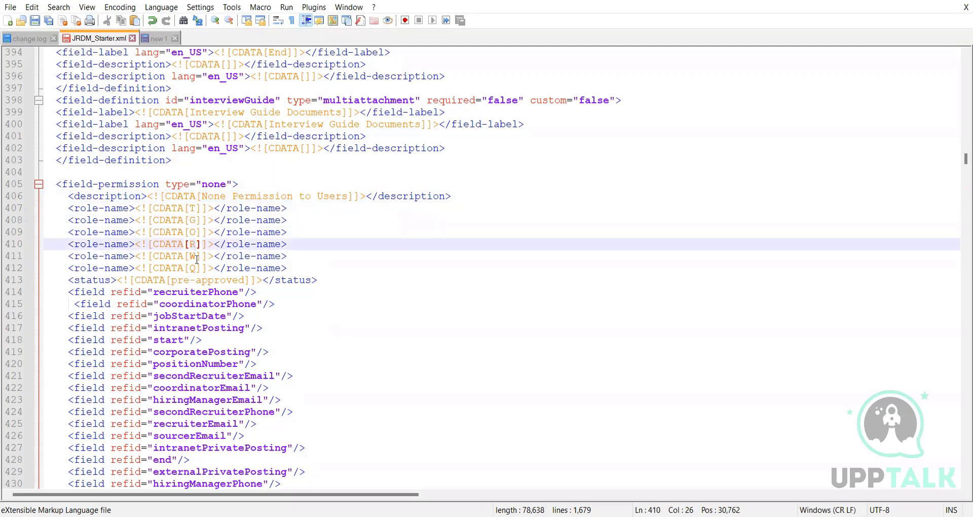
pyautogui.click(197, 257)
pyautogui.click(195, 269)
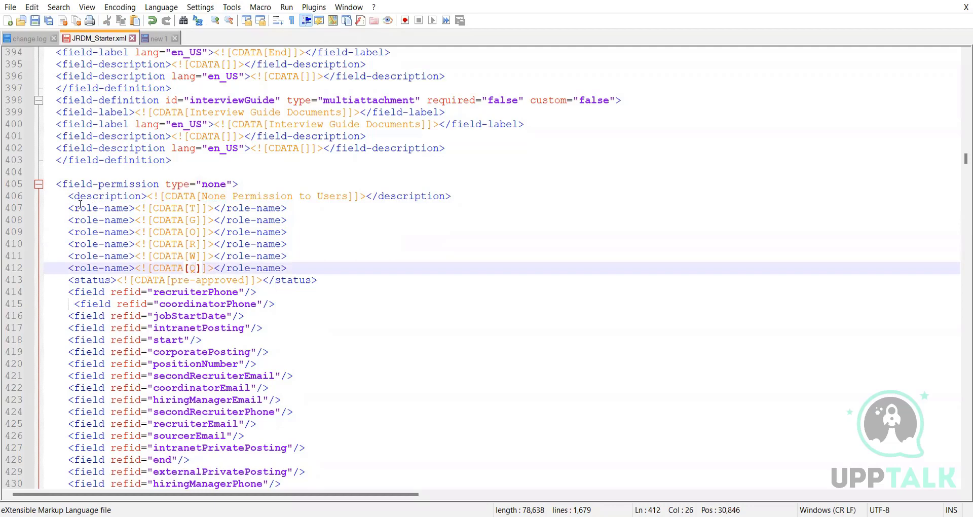
pyautogui.moveTo(292, 269); pyautogui.dragTo(45, 209)
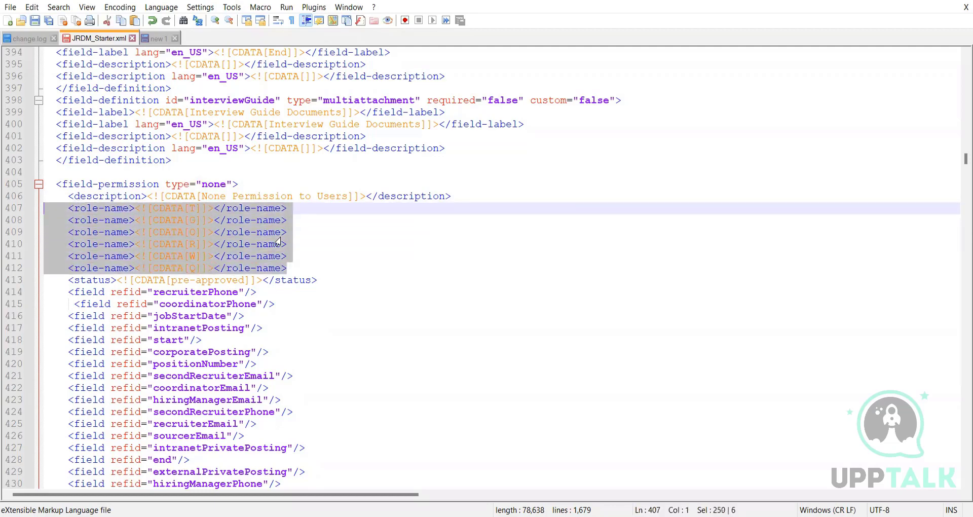
# Review the field references below the role names and highlight the block's pre-approved status value
pyautogui.scroll(-1, 279, 242)
pyautogui.moveTo(245, 462); pyautogui.dragTo(156, 257)
pyautogui.click(216, 247)
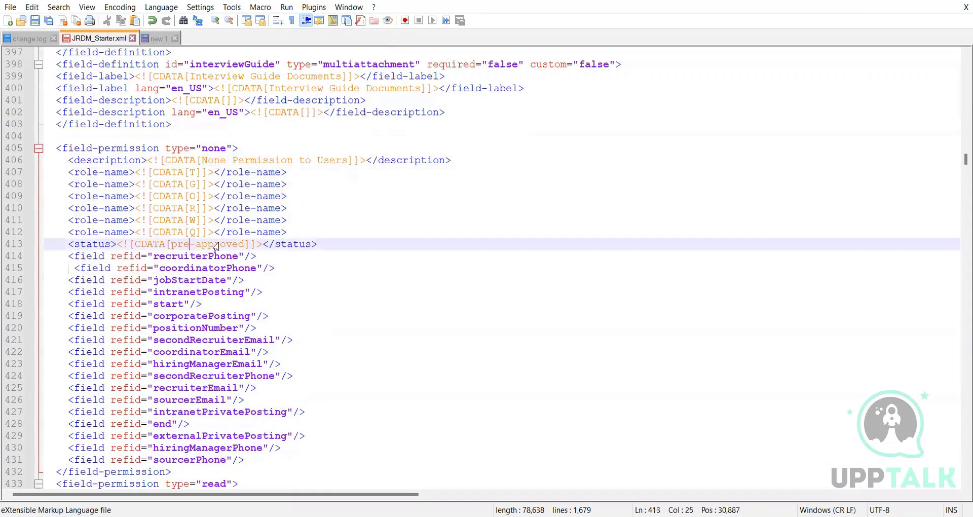
pyautogui.moveTo(244, 247); pyautogui.dragTo(171, 245)
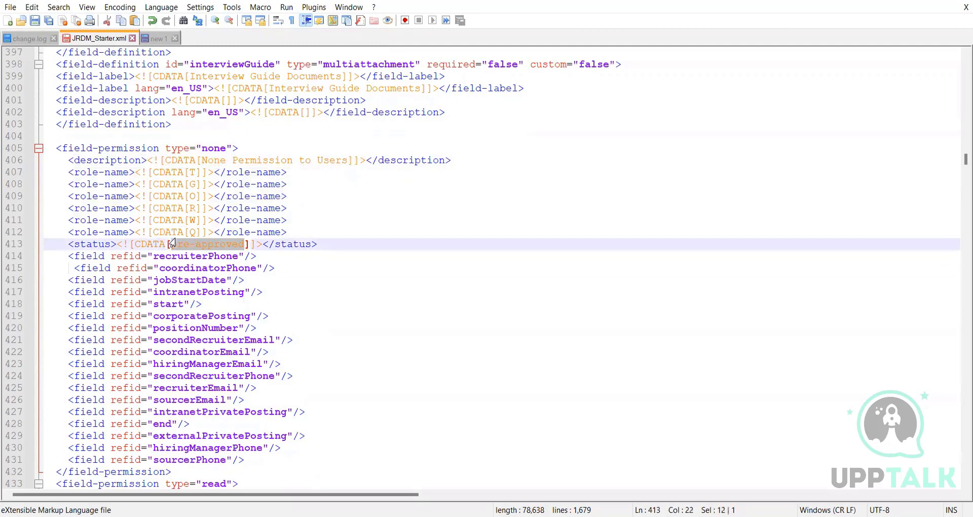
# Highlight the opening line of the type "none" block and insert a blank line after its closing tag
pyautogui.tripleClick(219, 148)
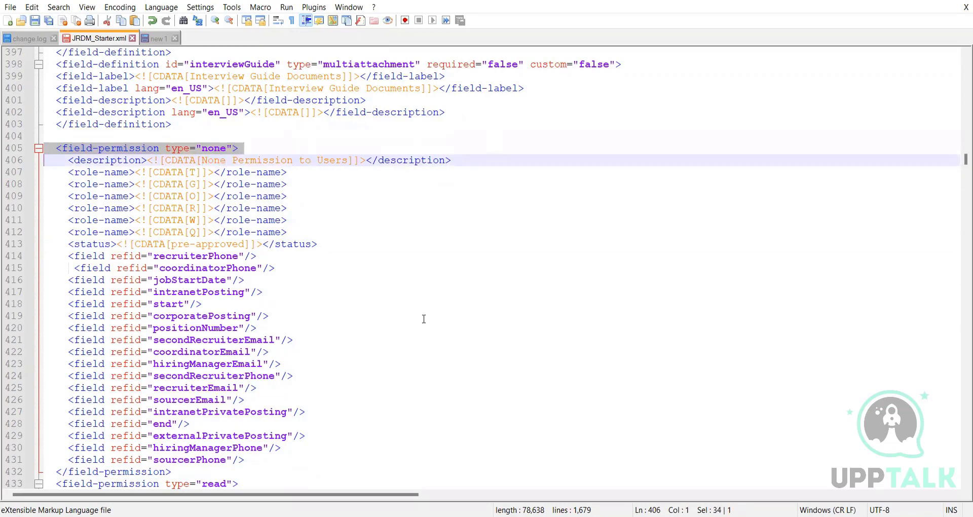
pyautogui.scroll(-3, 311, 332)
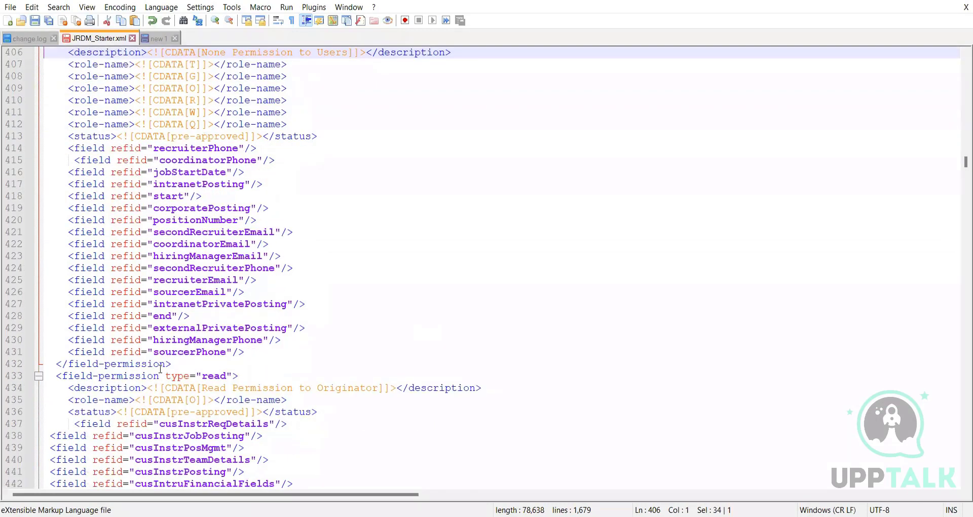
pyautogui.click(238, 365)
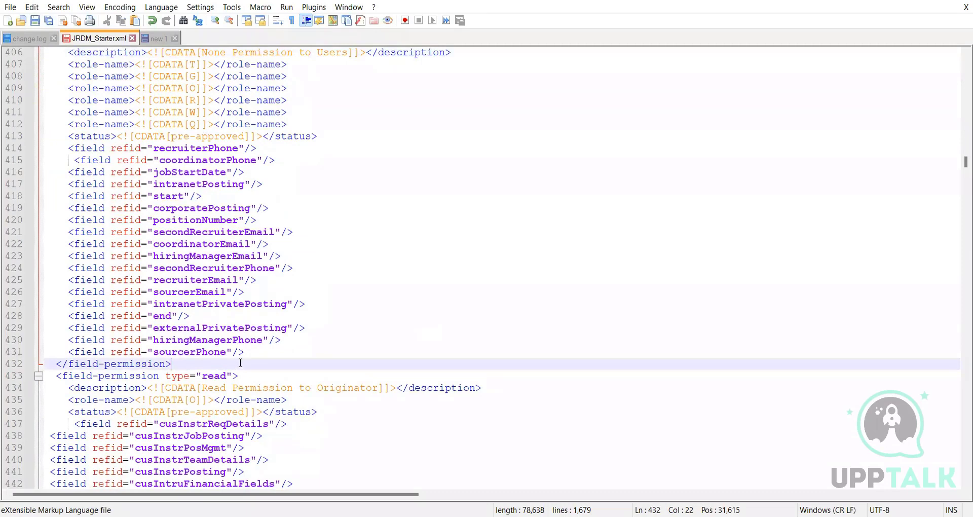
pyautogui.press('Return')
# Highlight the "read" permission type and the role name O in the Originator's field-permission block
pyautogui.scroll(-4, 241, 355)
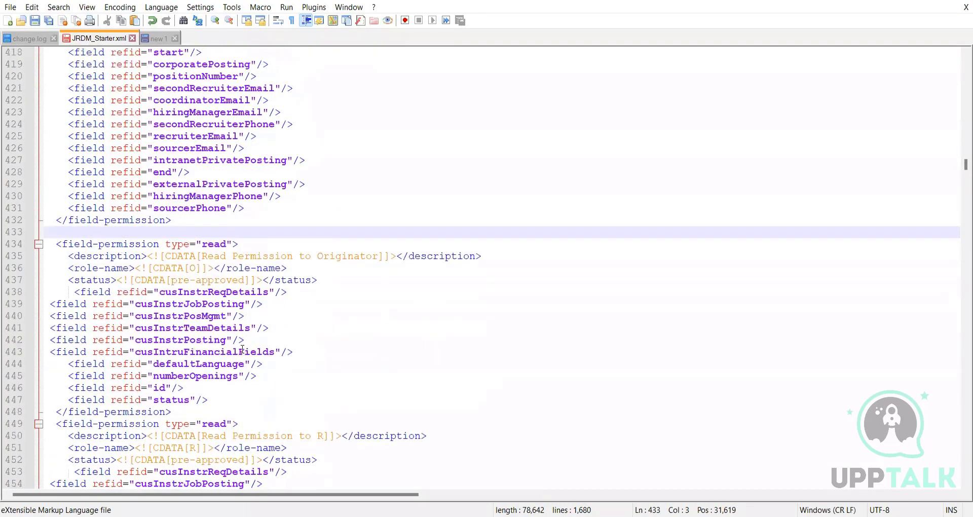
pyautogui.click(213, 244)
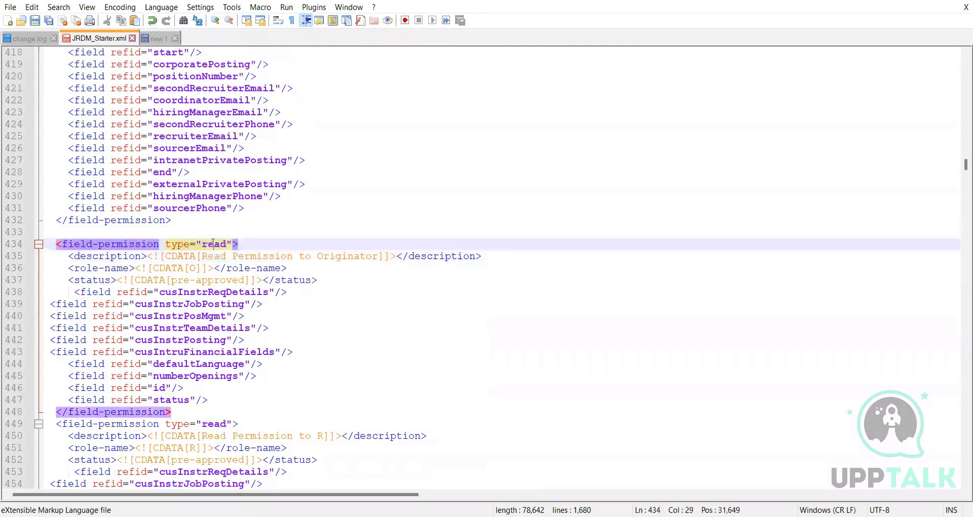
pyautogui.doubleClick(213, 244)
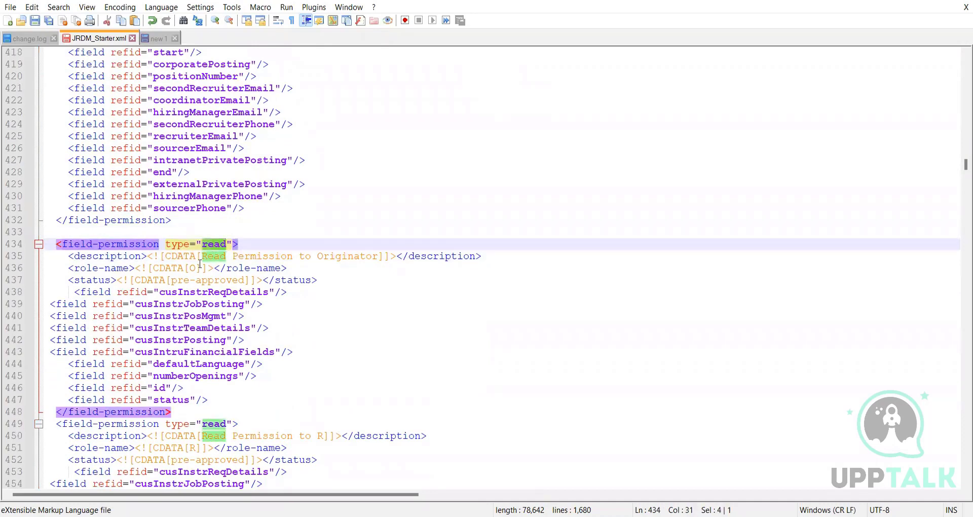
pyautogui.click(247, 264)
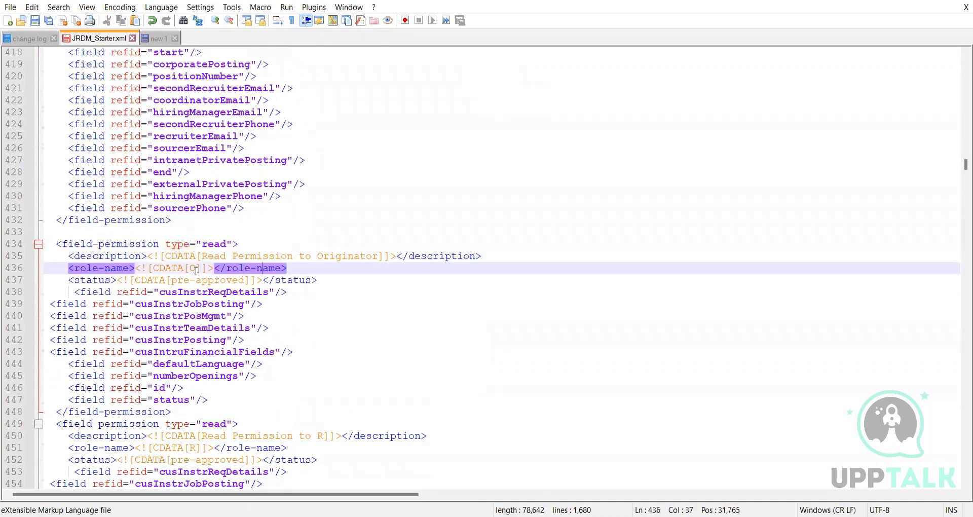
pyautogui.click(197, 271)
pyautogui.doubleClick(196, 270)
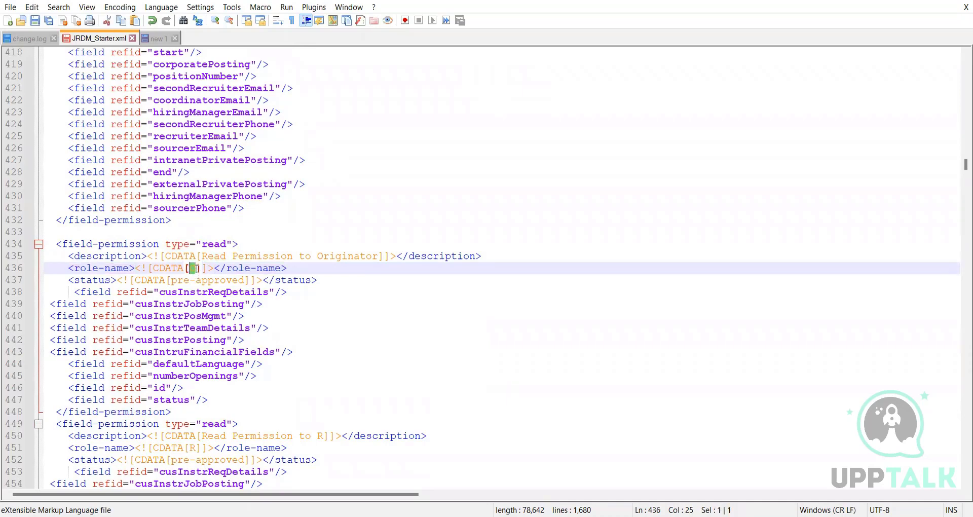
pyautogui.click(196, 269)
# Highlight the pre-approved status and the field references from cusInstrReqDetails to status in the Originator's read block
pyautogui.doubleClick(193, 280)
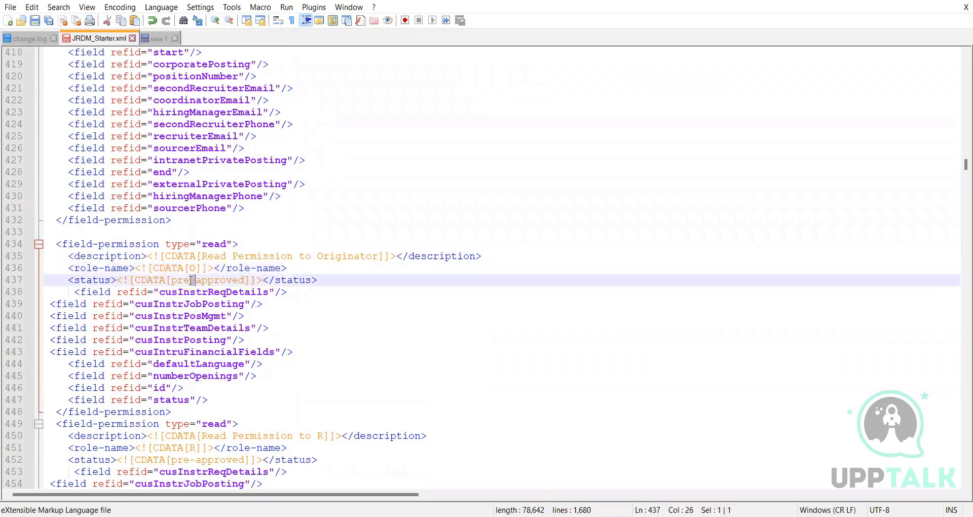
pyautogui.moveTo(175, 280); pyautogui.dragTo(245, 281)
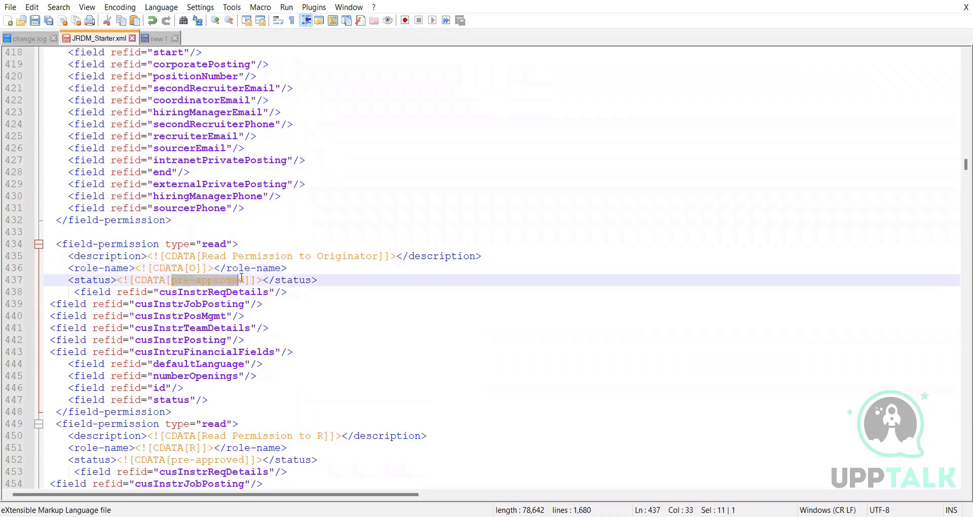
pyautogui.click(266, 316)
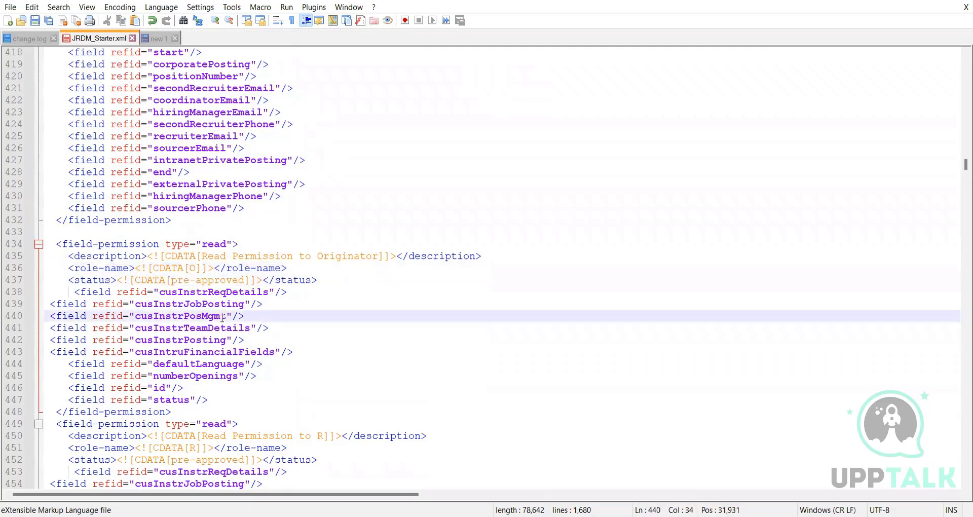
pyautogui.click(197, 269)
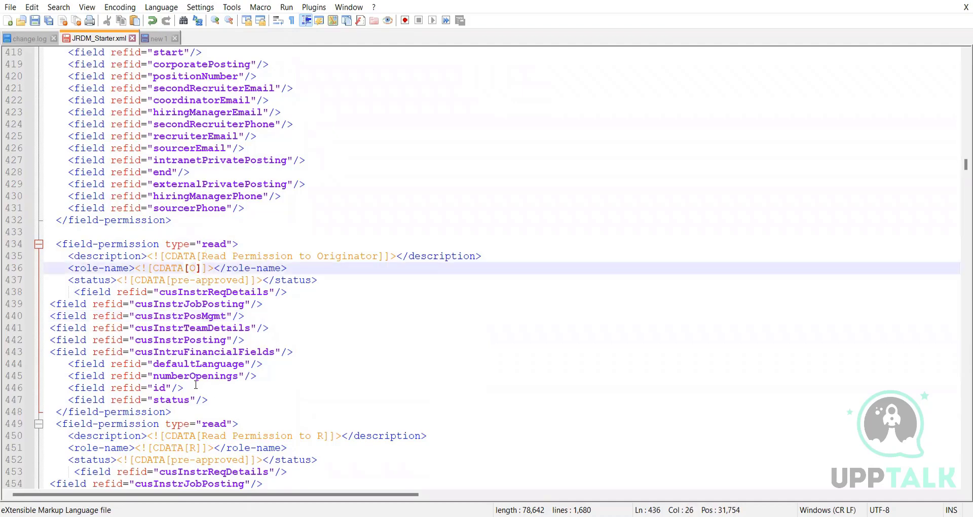
pyautogui.moveTo(209, 401); pyautogui.dragTo(33, 299)
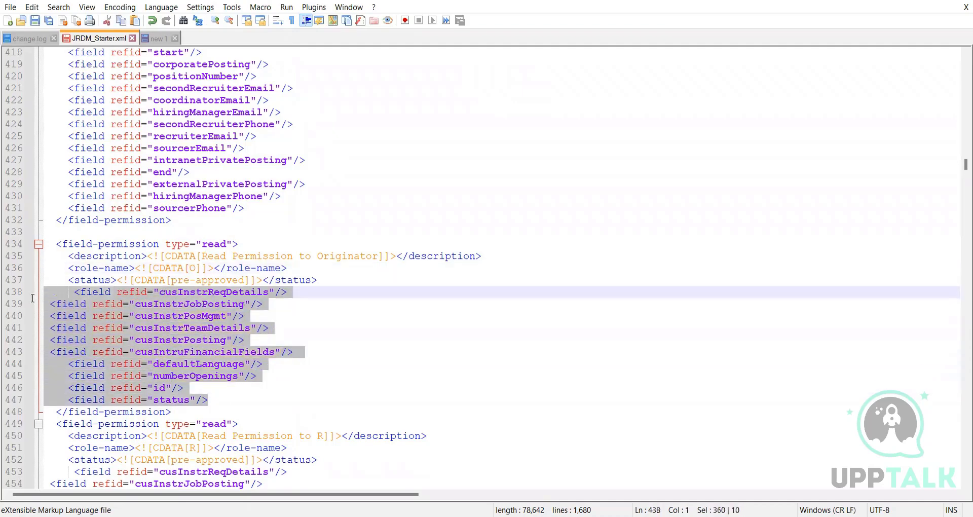
pyautogui.click(325, 302)
# Go through the permission type, description and role name R in the second read block, highlighting part of the description
pyautogui.scroll(-3, 254, 363)
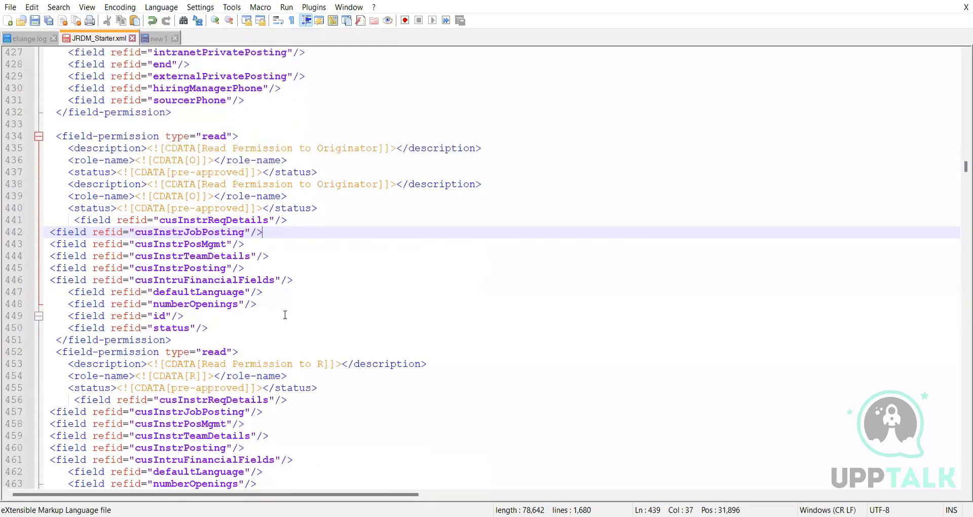
pyautogui.hotkey('ctrl', 'z')
pyautogui.click(279, 294)
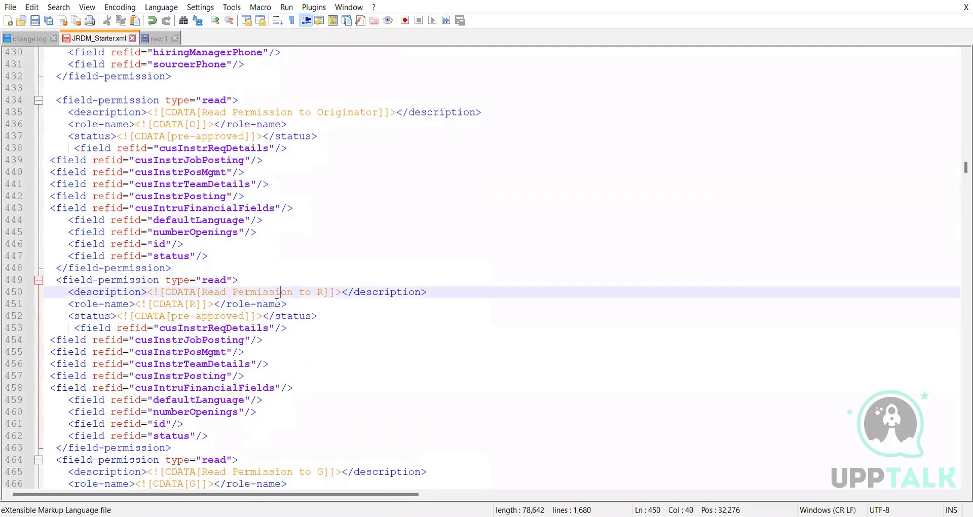
pyautogui.click(249, 292)
pyautogui.moveTo(320, 290); pyautogui.dragTo(280, 292)
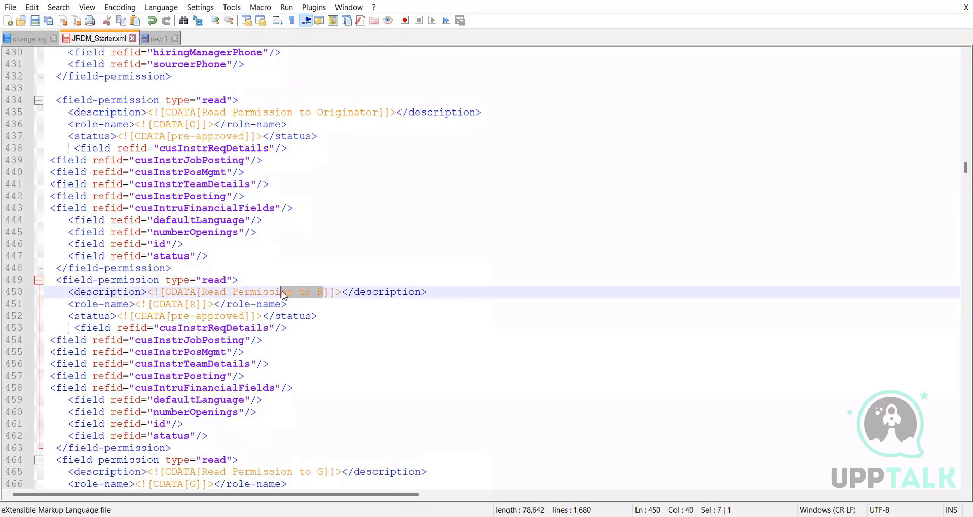
pyautogui.doubleClick(225, 282)
pyautogui.click(197, 304)
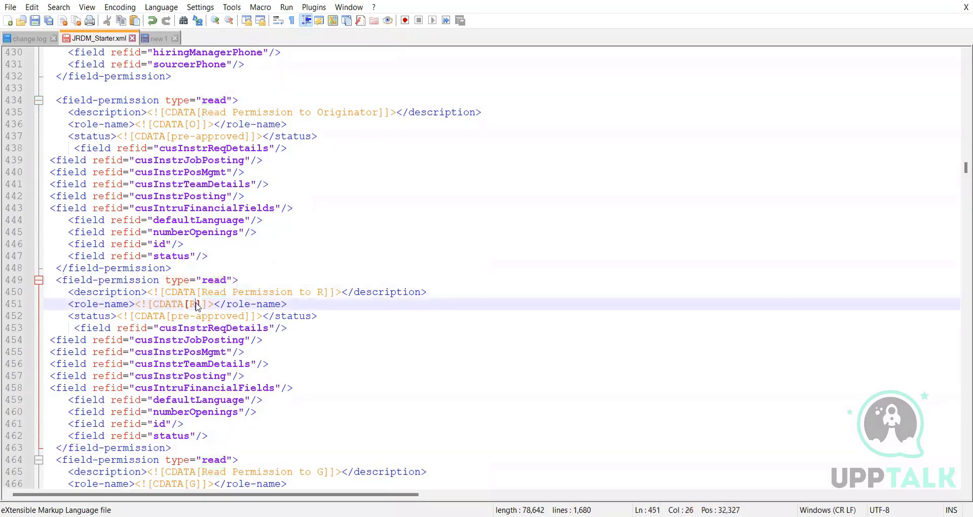
# Highlight the pre-approved status value and the field references from cusInstrReqDetails to status in the R read block
pyautogui.moveTo(198, 304); pyautogui.dragTo(248, 321)
pyautogui.click(201, 318)
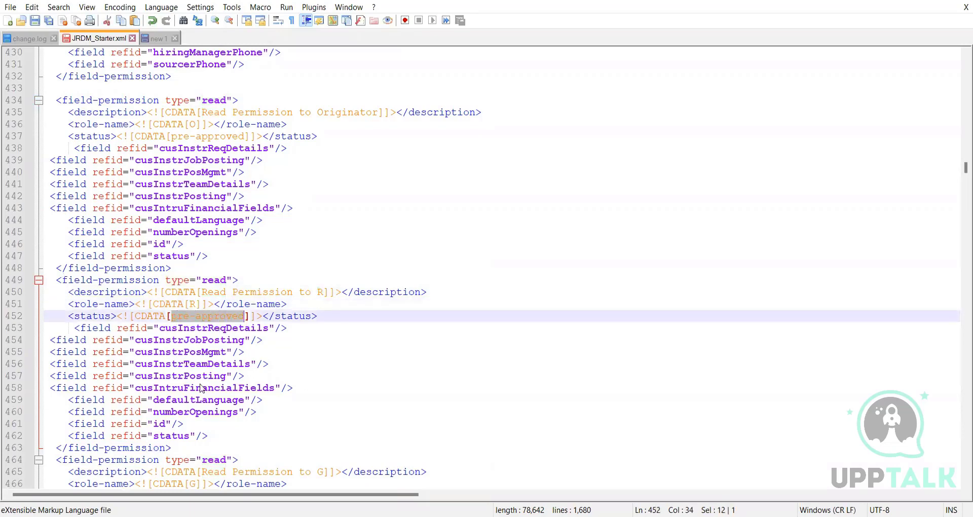
pyautogui.moveTo(208, 436); pyautogui.dragTo(26, 332)
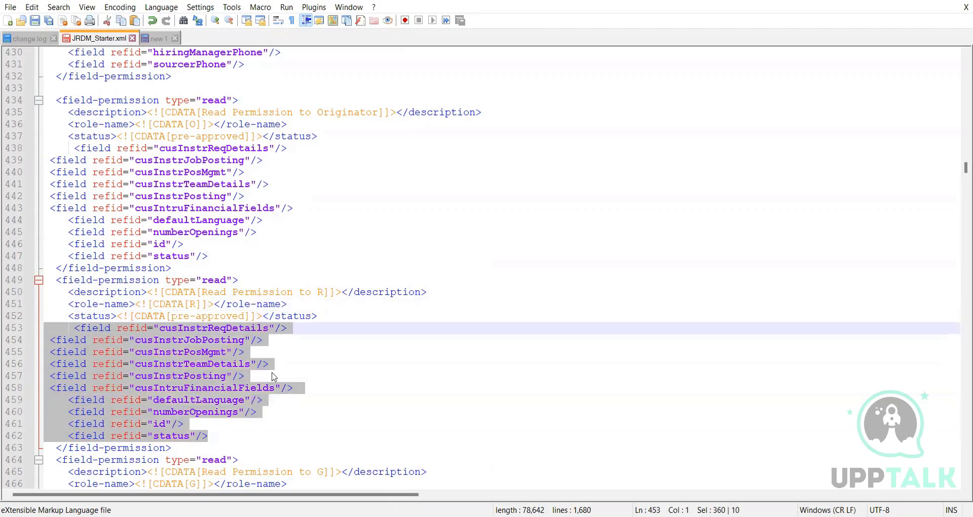
pyautogui.click(326, 367)
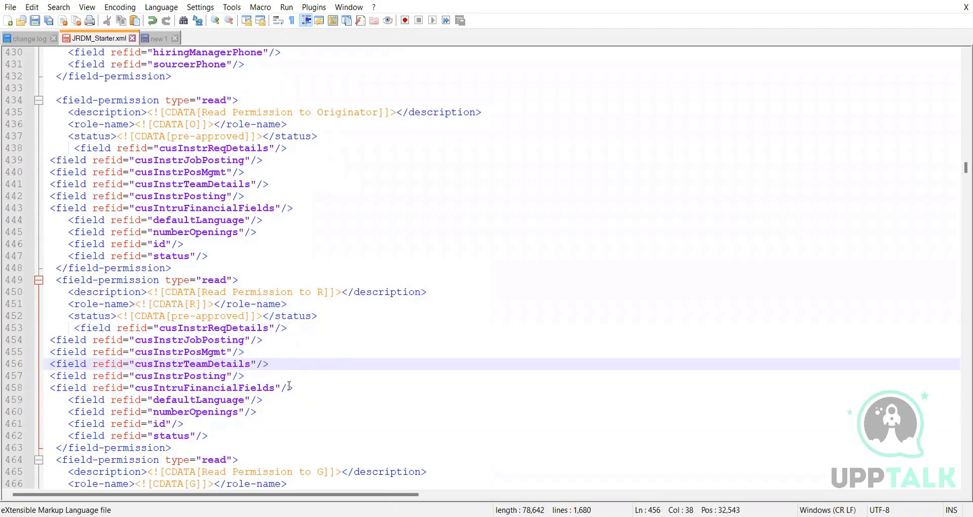
pyautogui.click(218, 436)
# Compare the read blocks for roles O, R and G, marking the end of the "Read Permission to R" description
pyautogui.scroll(-3, 339, 347)
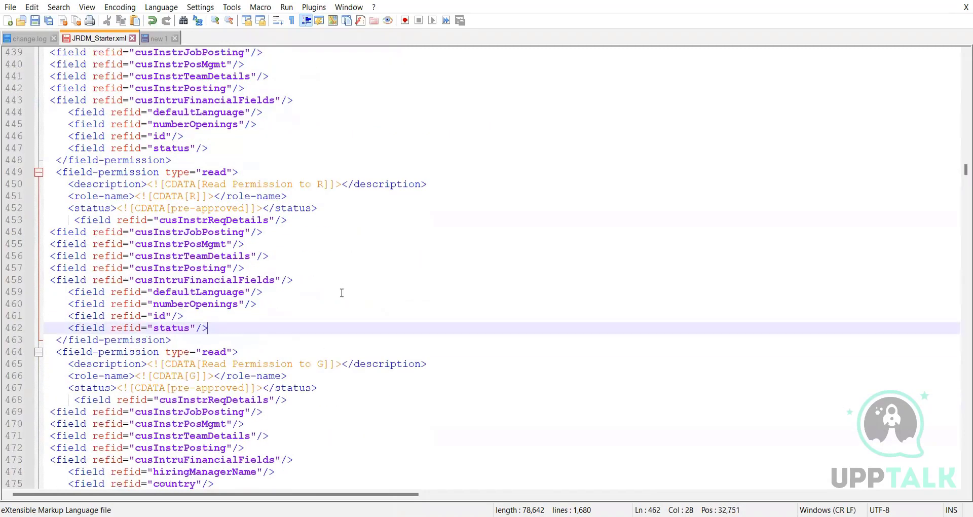
pyautogui.scroll(-2, 295, 332)
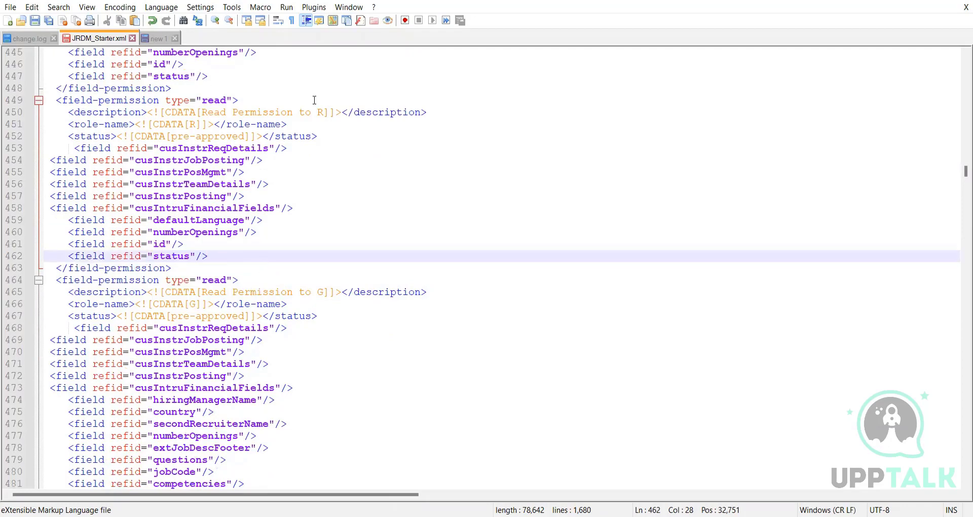
pyautogui.click(323, 125)
pyautogui.click(324, 112)
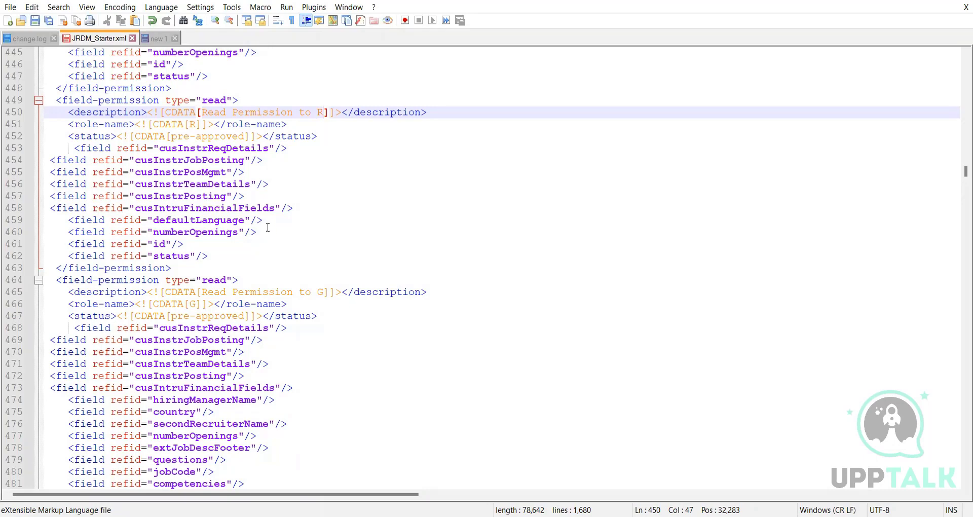
pyautogui.scroll(5, 268, 228)
pyautogui.scroll(-2, 268, 228)
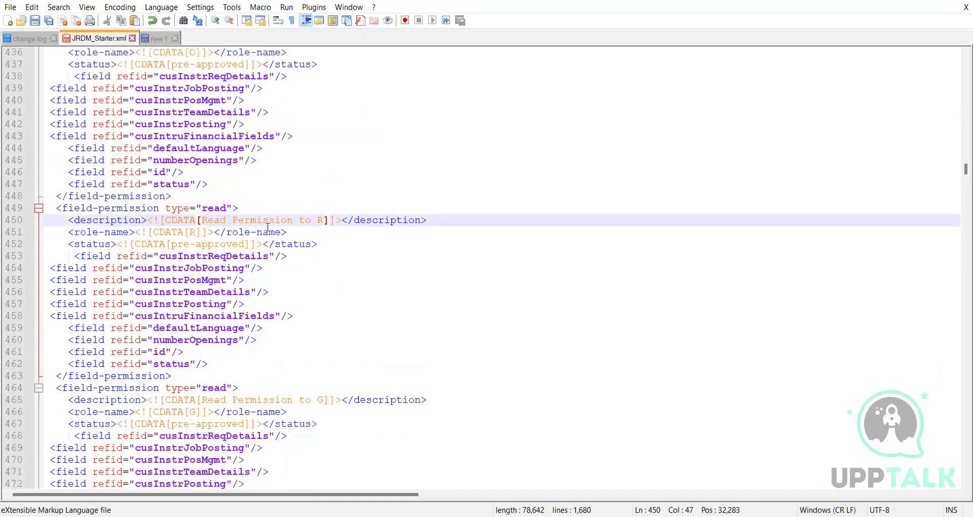
pyautogui.scroll(1, 284, 225)
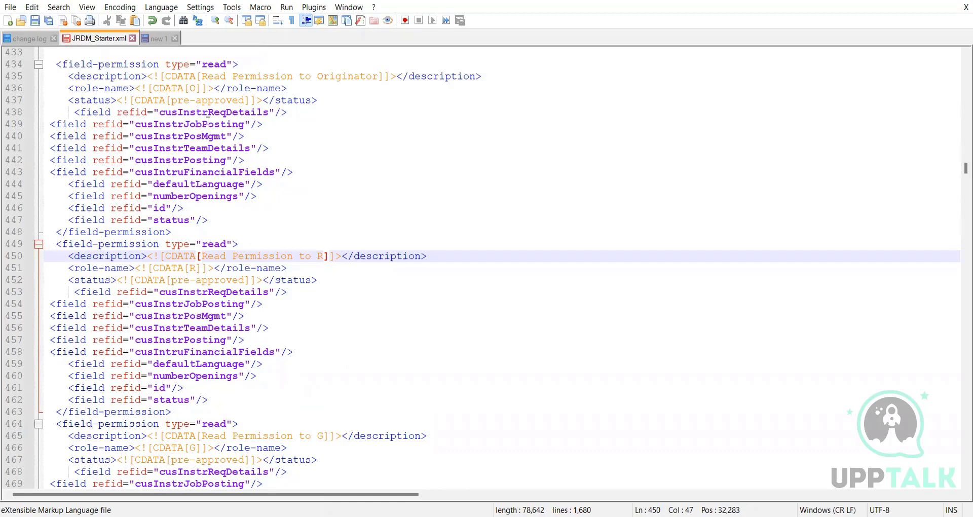
# Highlight the Originator's read block from its opening tag to the status field, and mark its pre-approved status value
pyautogui.moveTo(226, 217); pyautogui.dragTo(12, 76)
pyautogui.moveTo(230, 220); pyautogui.dragTo(40, 66)
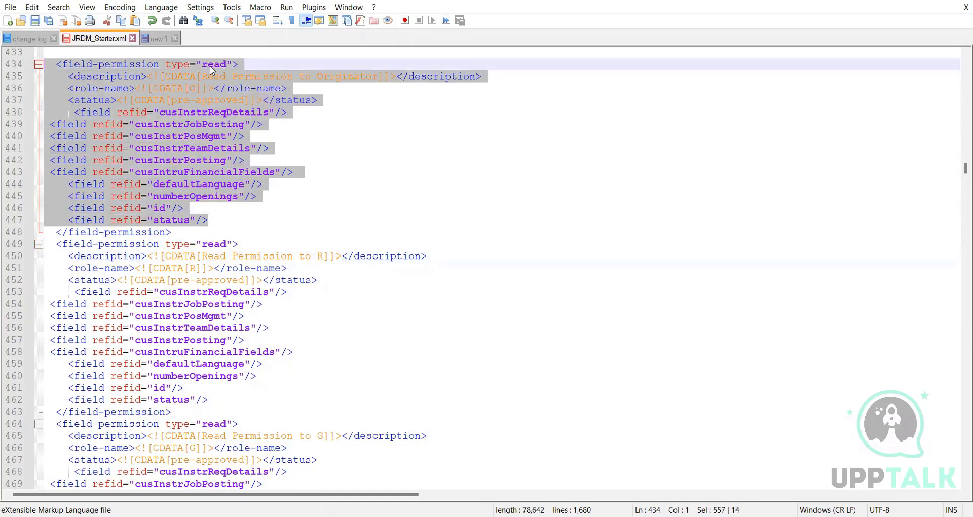
pyautogui.click(222, 231)
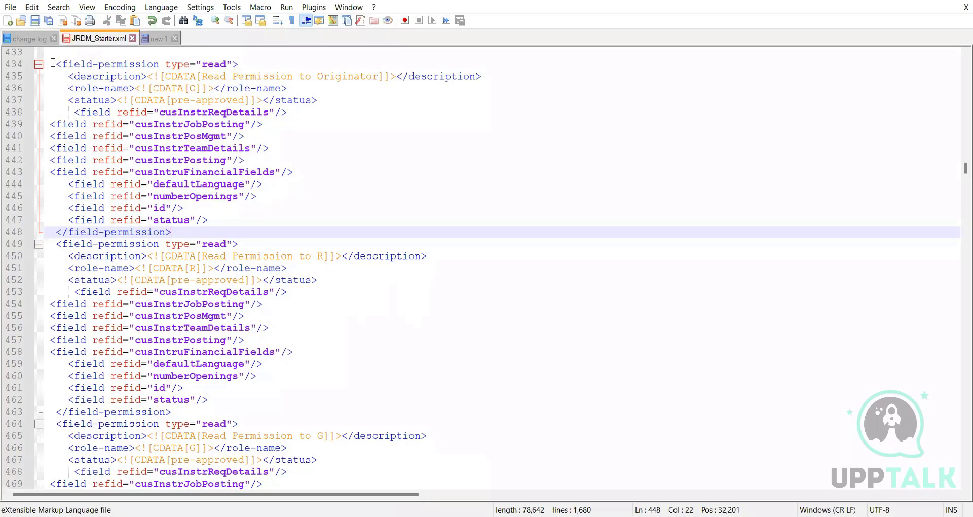
pyautogui.moveTo(49, 64); pyautogui.dragTo(184, 351)
pyautogui.click(285, 188)
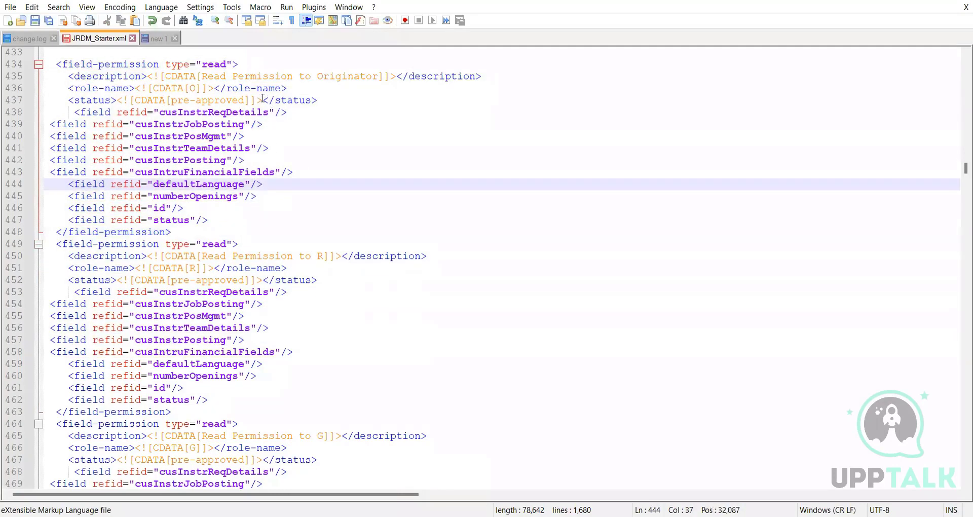
pyautogui.moveTo(251, 101); pyautogui.dragTo(184, 100)
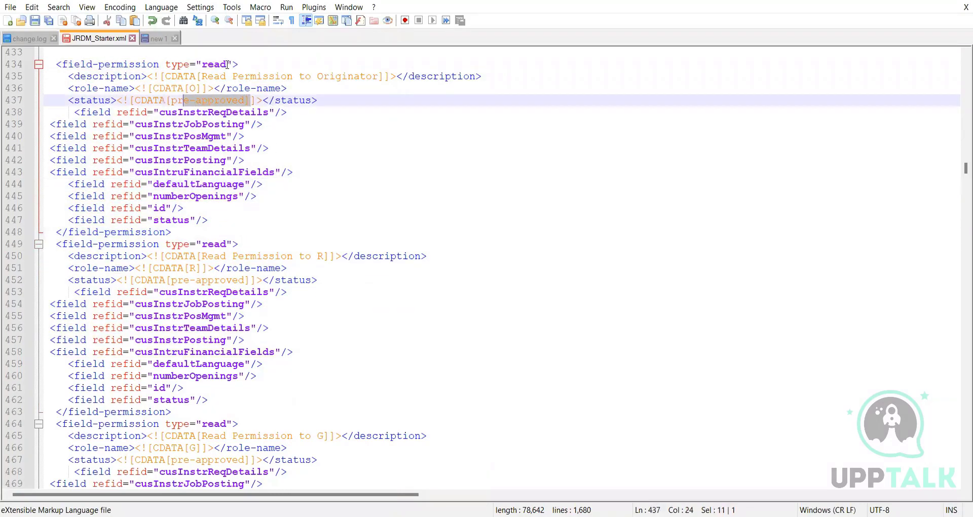
# Review the remaining read permission blocks for the other roles, down to the first write block for role O
pyautogui.scroll(2, 223, 150)
pyautogui.scroll(-1, 247, 288)
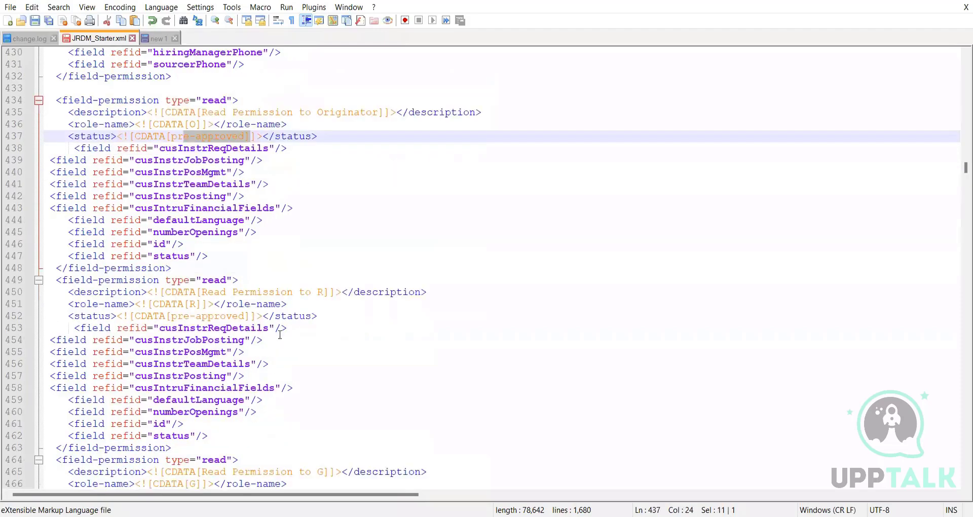
pyautogui.scroll(-7, 280, 335)
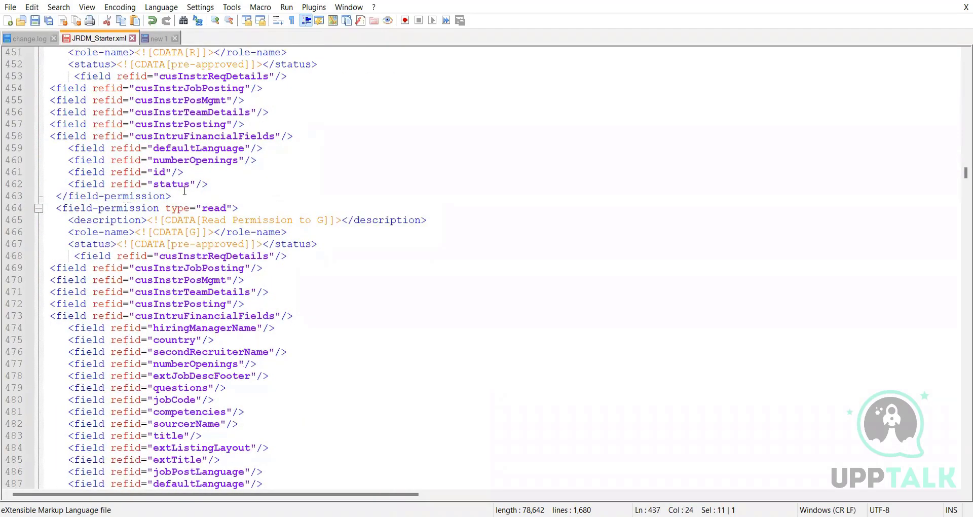
pyautogui.scroll(-13, 185, 191)
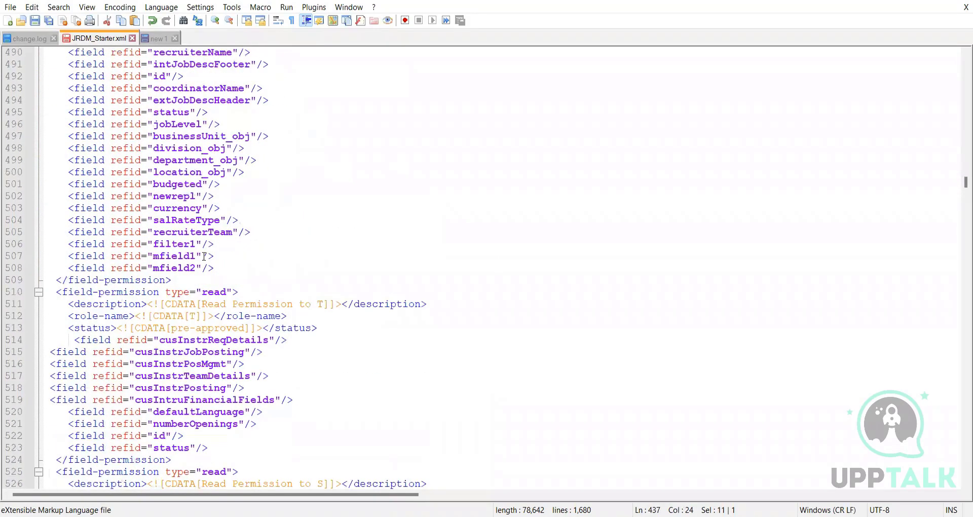
pyautogui.scroll(-17, 204, 256)
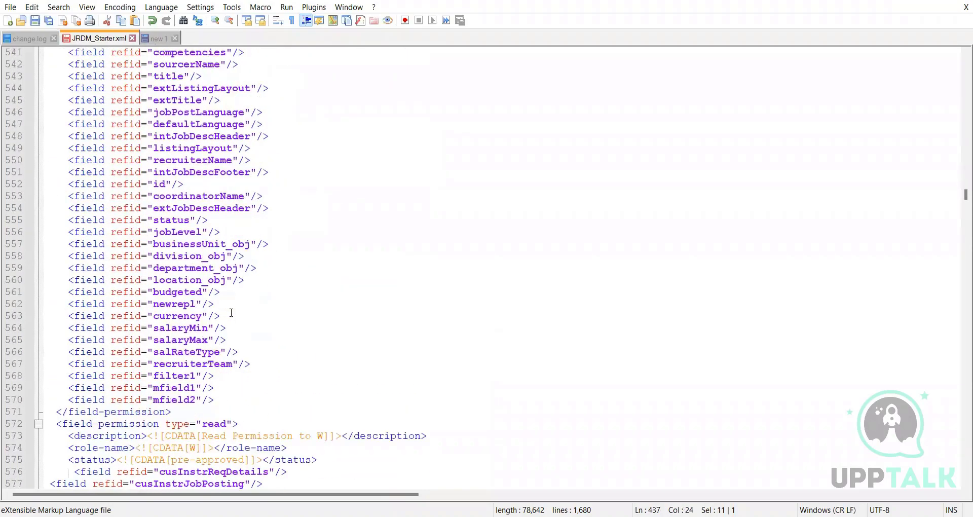
pyautogui.scroll(-8, 231, 313)
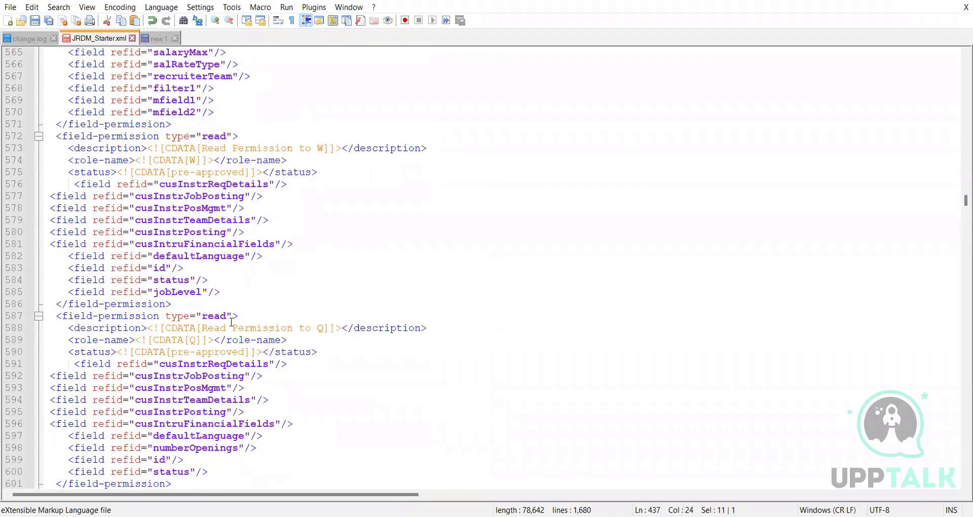
pyautogui.scroll(-13, 231, 321)
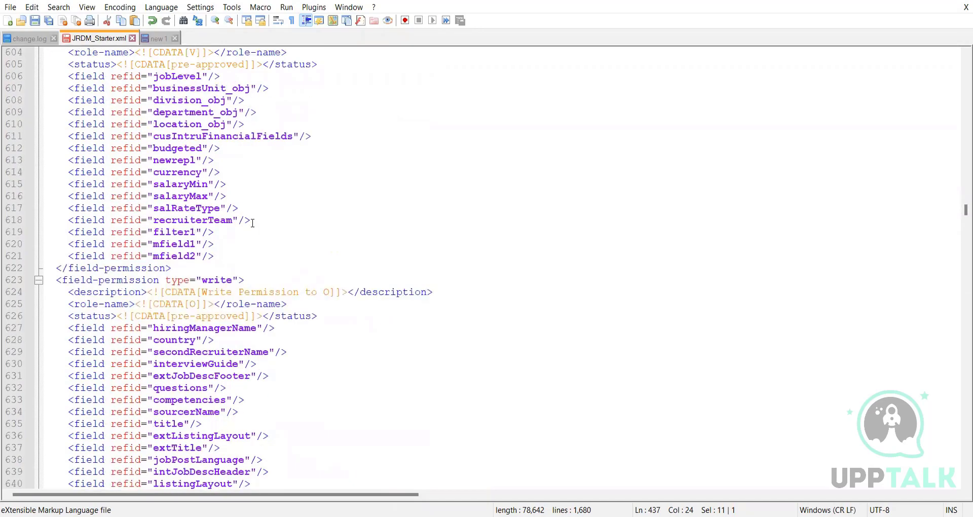
# Insert a blank line between the last read block and the write block for role O
pyautogui.click(178, 269)
pyautogui.press('Return')
pyautogui.scroll(-2, 186, 274)
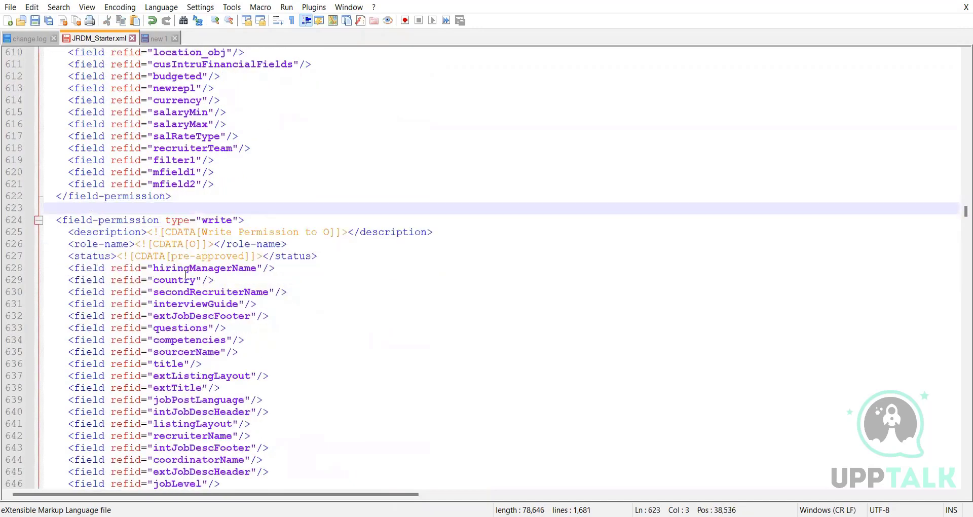
# Highlight the role letter O and the pre-approved status value in the first write block
pyautogui.click(219, 221)
pyautogui.click(298, 234)
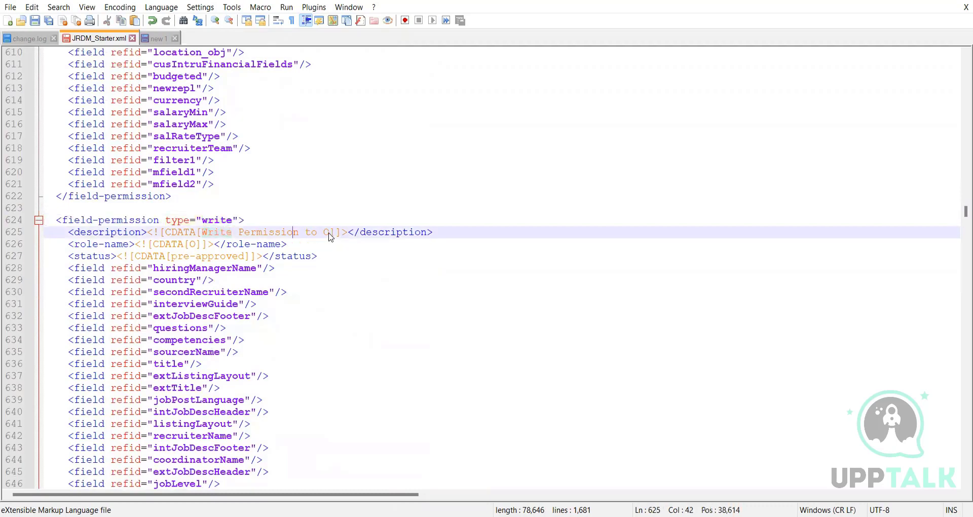
pyautogui.doubleClick(327, 233)
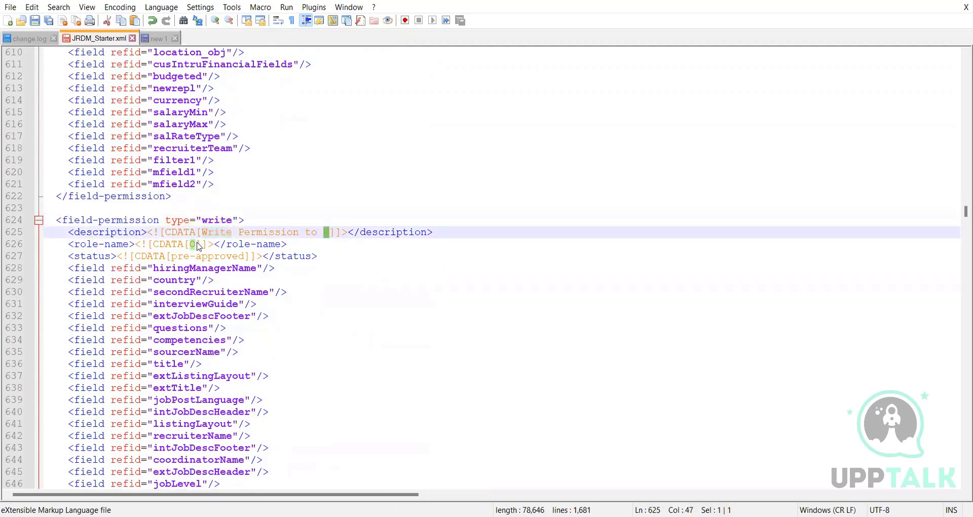
pyautogui.click(220, 257)
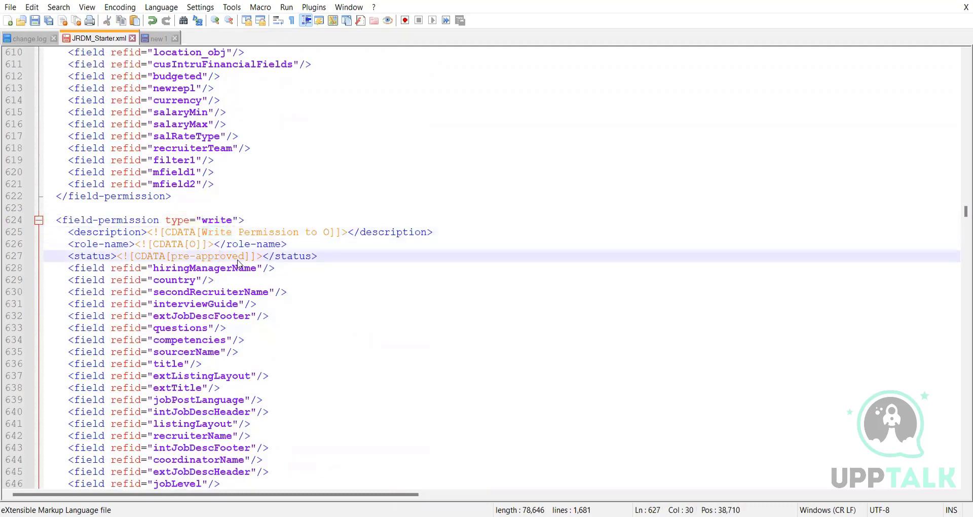
pyautogui.moveTo(244, 258); pyautogui.dragTo(182, 252)
# Highlight all field references in the O write block, from hiringManagerName to mfield2
pyautogui.click(281, 294)
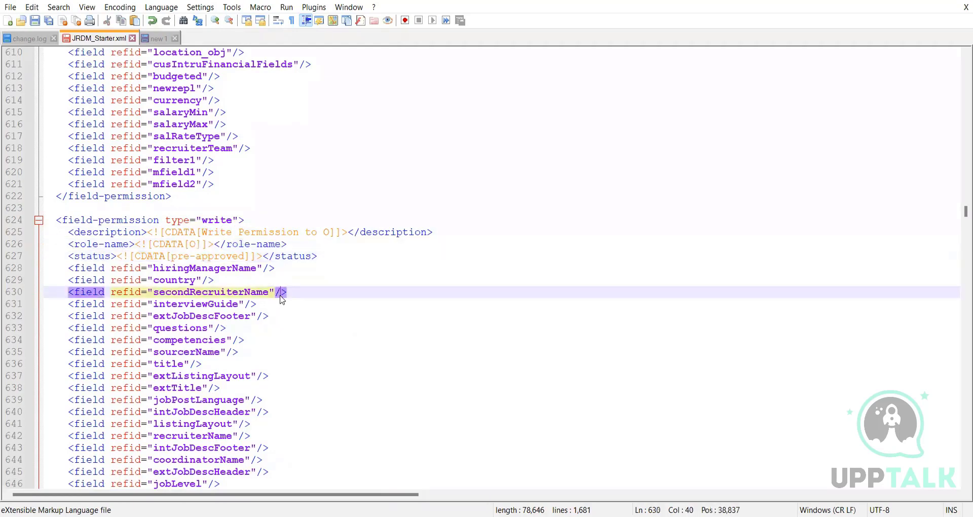
pyautogui.scroll(-5, 167, 302)
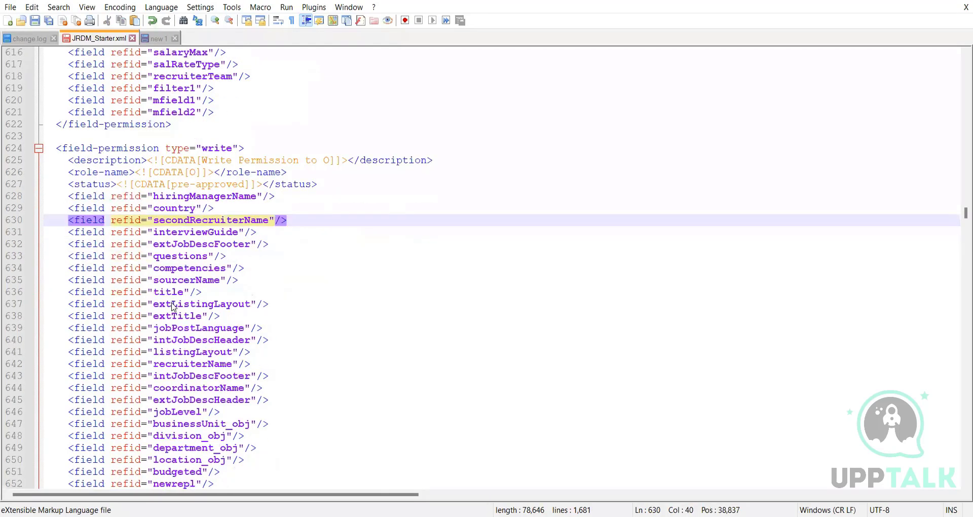
pyautogui.moveTo(223, 471); pyautogui.dragTo(4, 91)
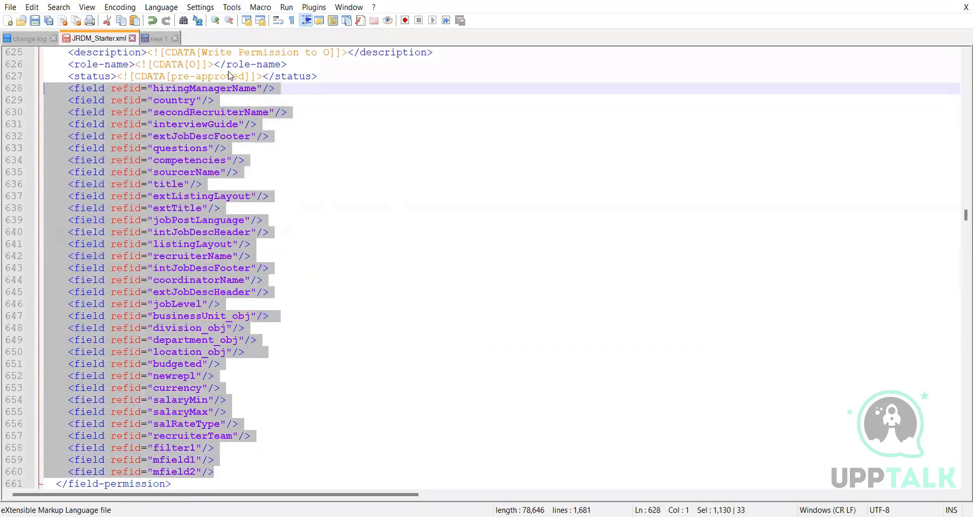
# Review the remaining pre-approved write blocks for the other roles, down to the write block for role G
pyautogui.scroll(-6, 257, 299)
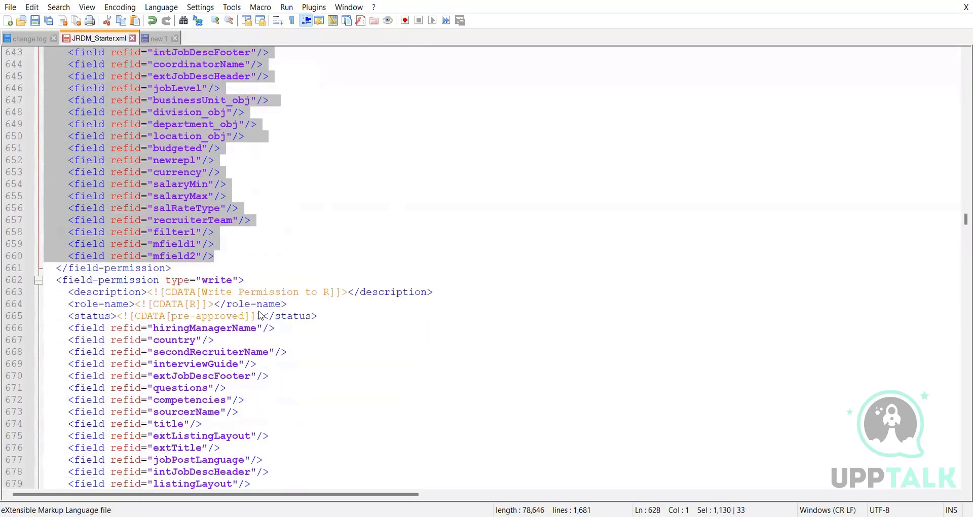
pyautogui.scroll(-15, 263, 316)
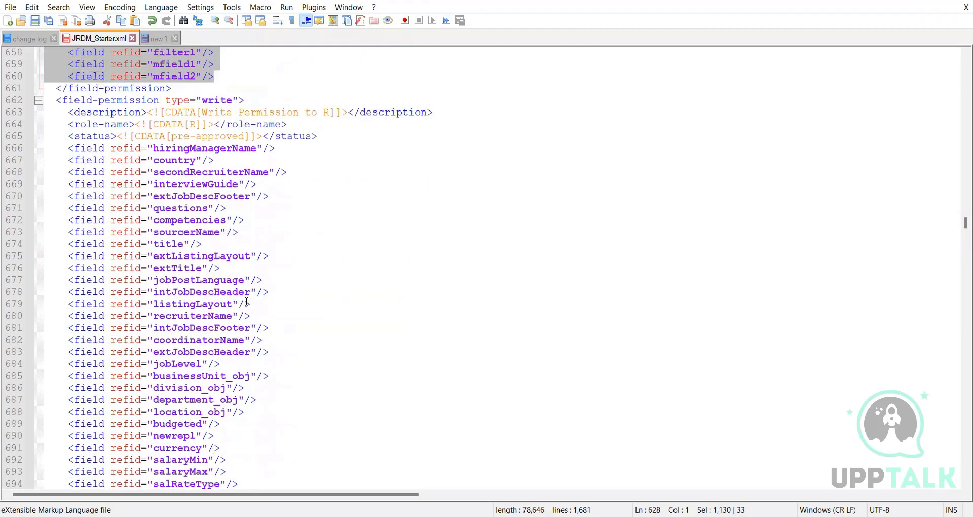
pyautogui.scroll(-4, 272, 284)
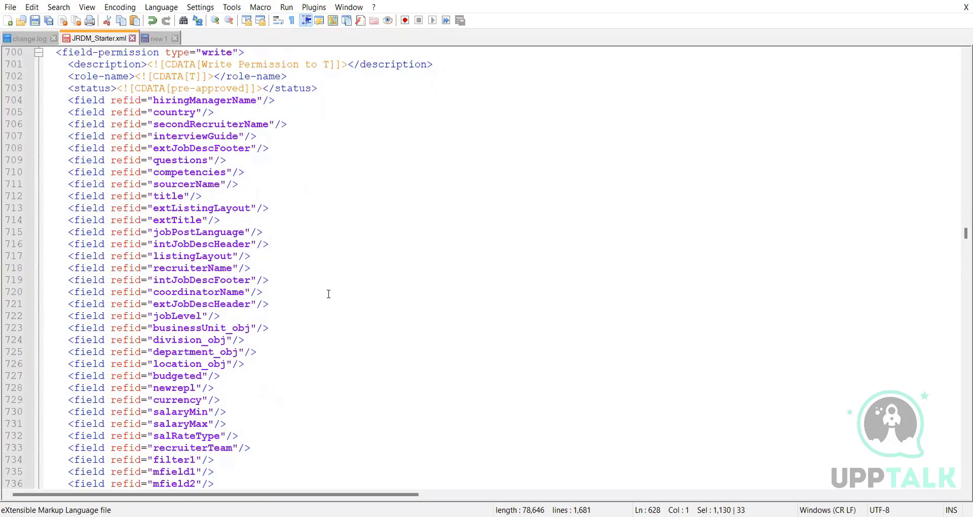
pyautogui.scroll(-3, 328, 294)
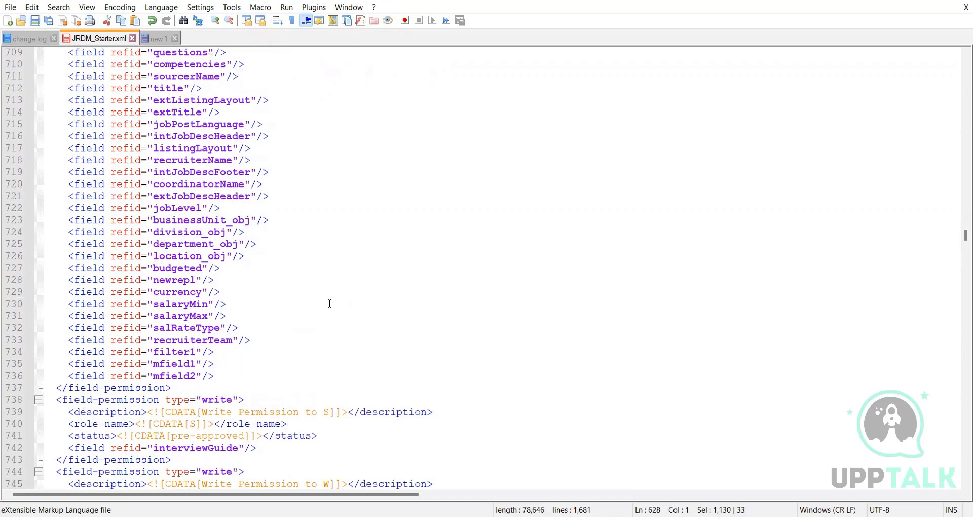
pyautogui.scroll(-4, 332, 300)
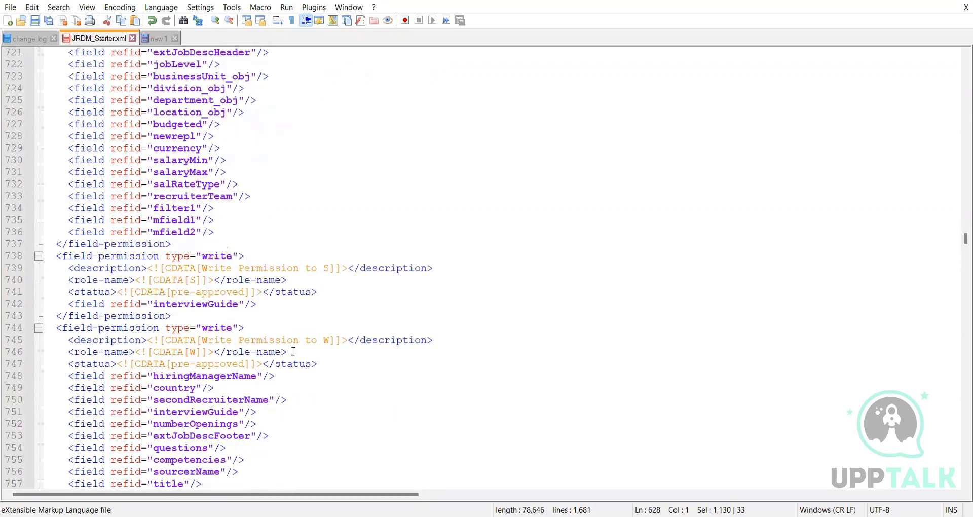
pyautogui.scroll(-5, 309, 297)
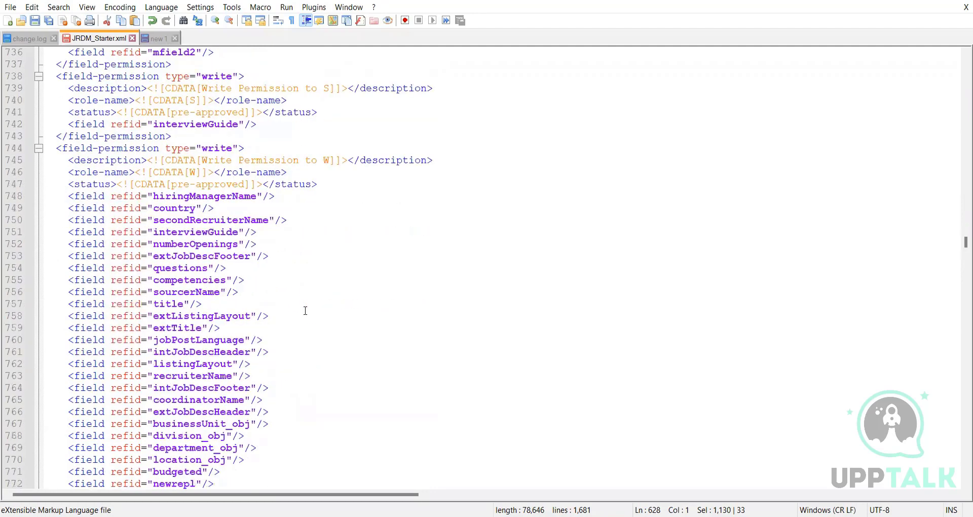
pyautogui.scroll(-1, 269, 209)
pyautogui.scroll(-20, 254, 238)
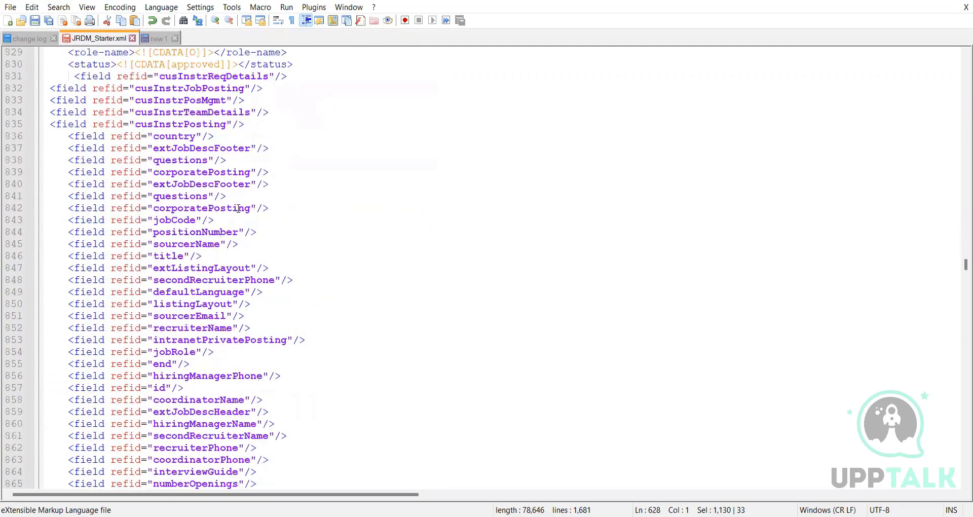
pyautogui.hotkey('ctrl', 'z')
pyautogui.scroll(6, 236, 213)
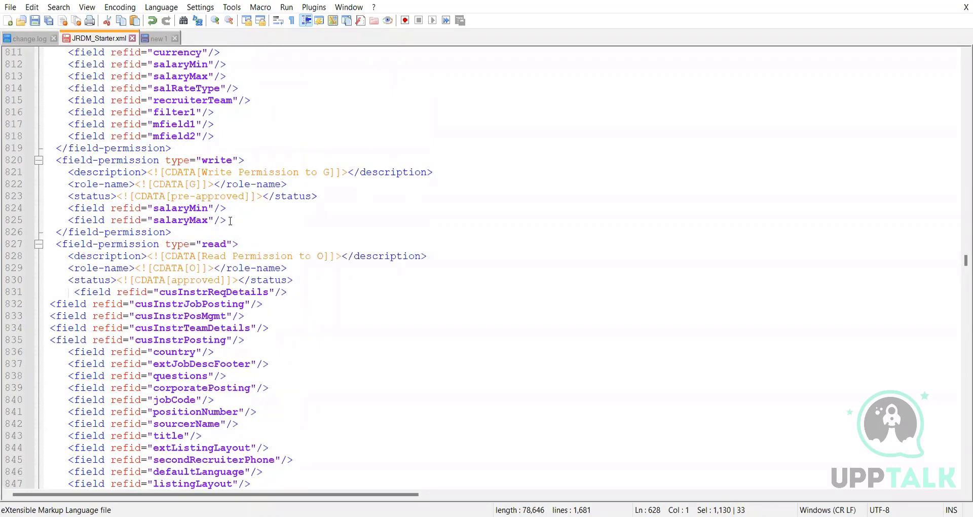
# Insert two blank lines after the salaryMax field in the pre-approved write block for role G
pyautogui.click(236, 219)
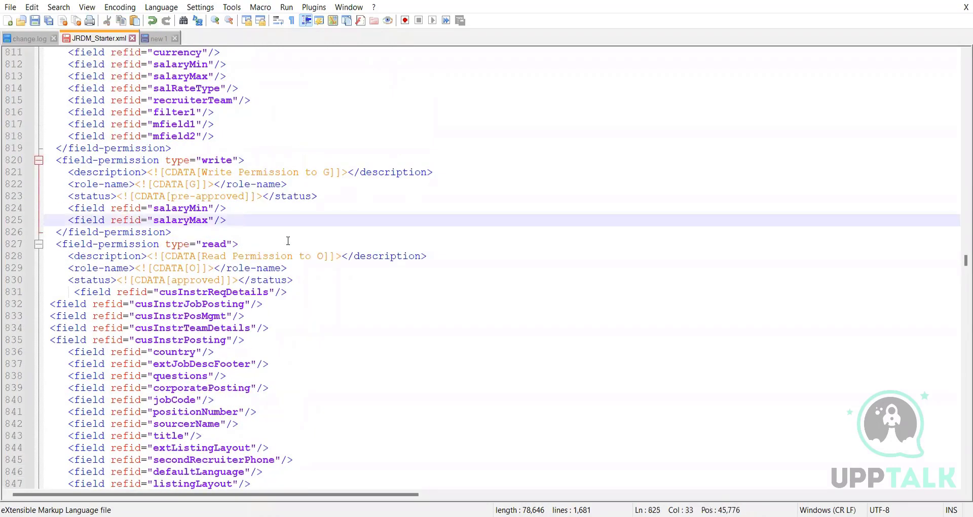
pyautogui.press('Return')
pyautogui.press('Return')
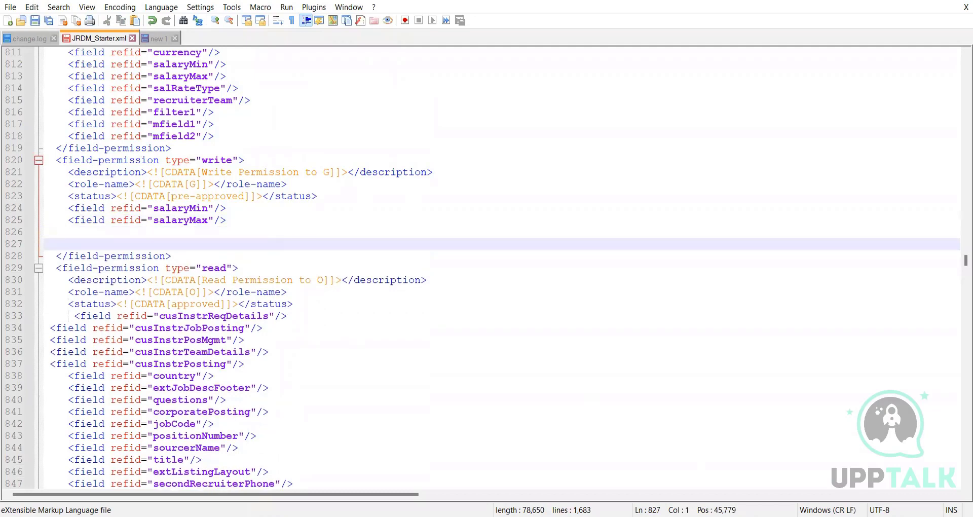
# Switch to the Notepad notes and move the text starting with "approved" onto its own line without a leading space
pyautogui.hotkey('alt', 'Tab')
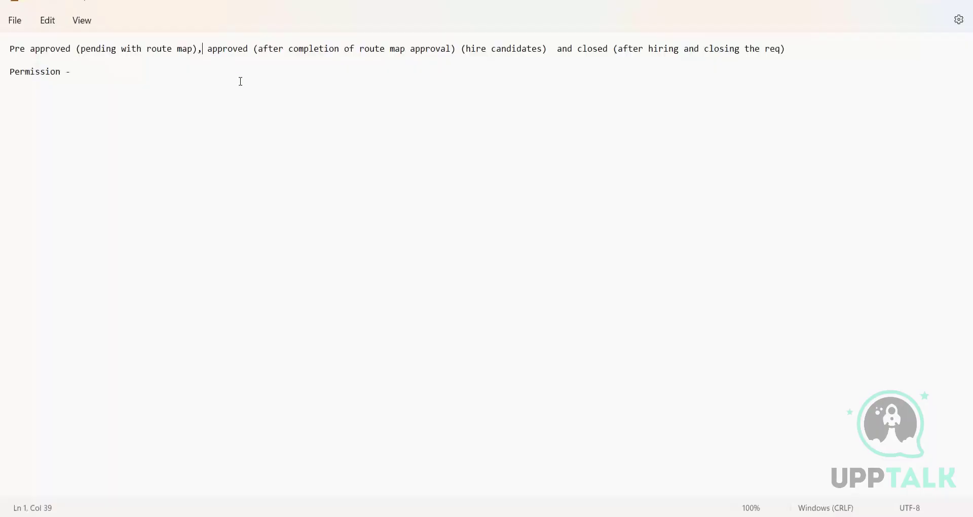
pyautogui.press('Return')
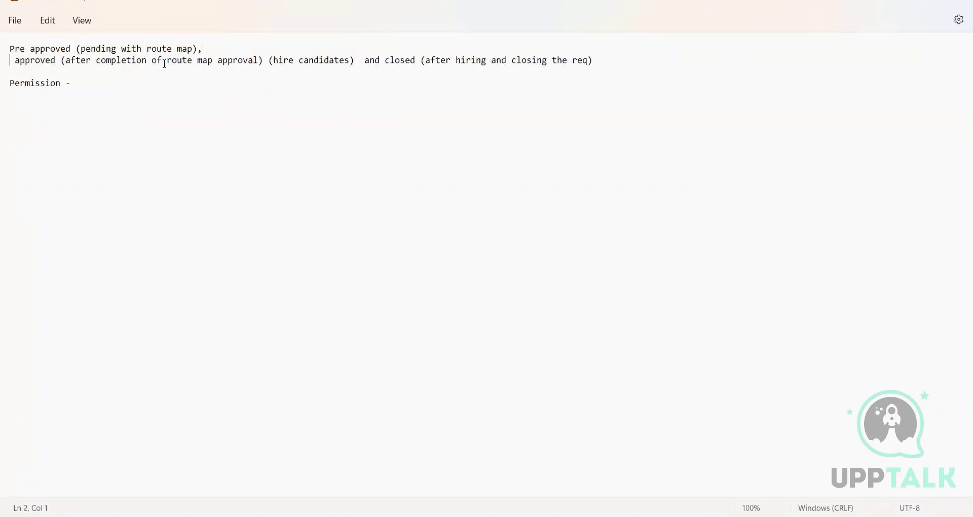
pyautogui.press('BackSpace')
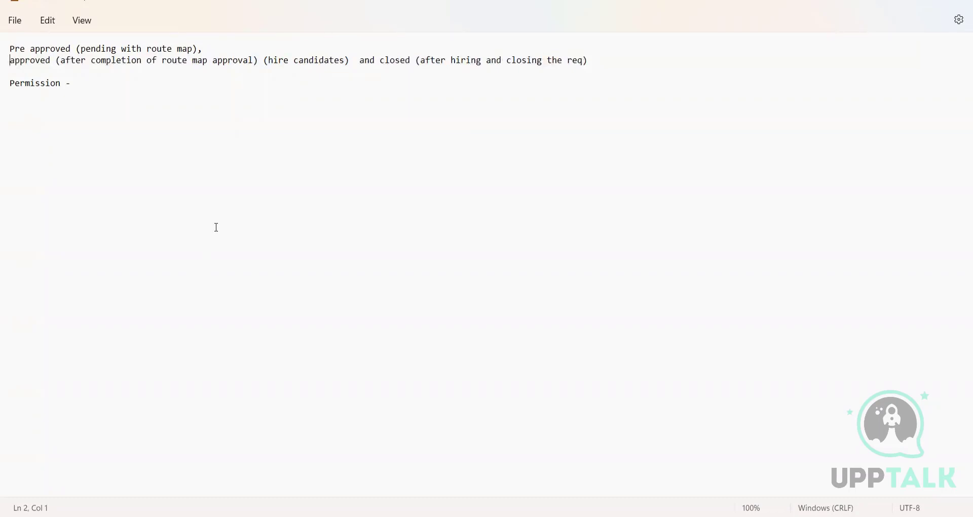
# Return to JRDM_Starter.xml in Notepad++ and highlight role O and the approved status value in its read block
pyautogui.hotkey('alt', 'Tab')
pyautogui.doubleClick(320, 244)
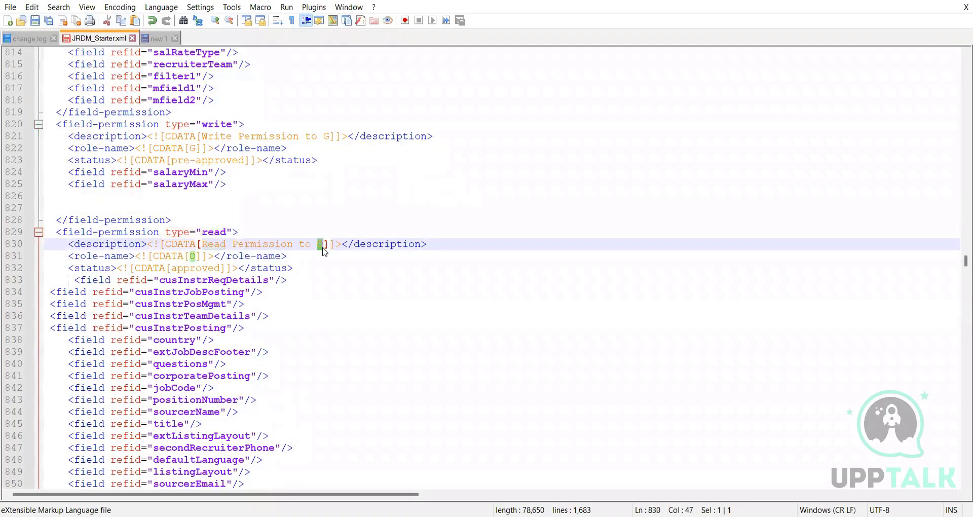
pyautogui.scroll(-1, 206, 264)
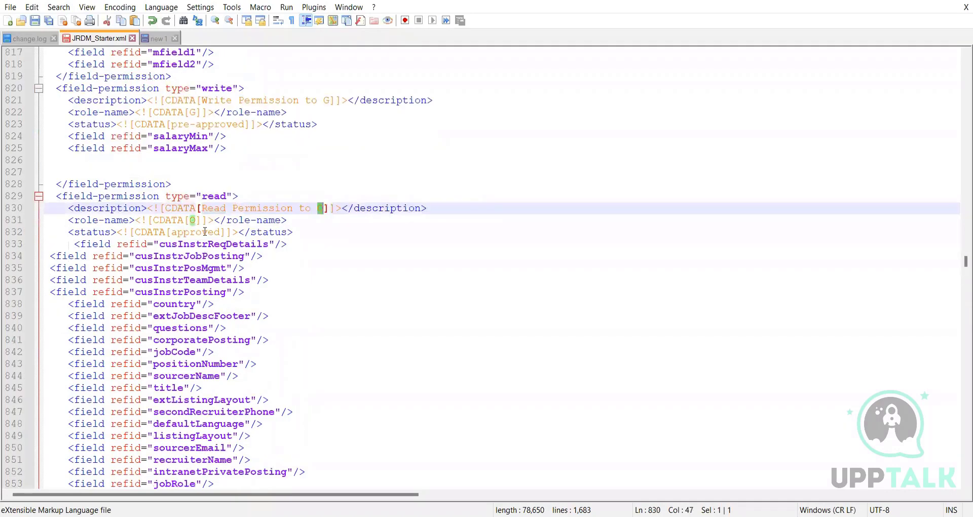
pyautogui.doubleClick(204, 231)
pyautogui.scroll(-3, 203, 327)
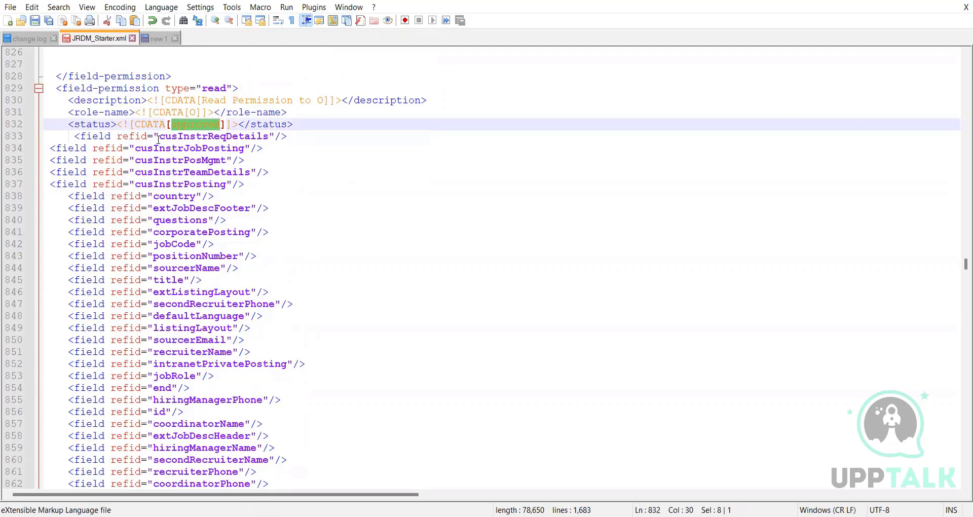
# Highlight the field references in the approved O read block, from cusInstrReqDetails through location_obj and from jobLevel to mfield2
pyautogui.moveTo(159, 136); pyautogui.dragTo(202, 316)
pyautogui.scroll(-11, 201, 287)
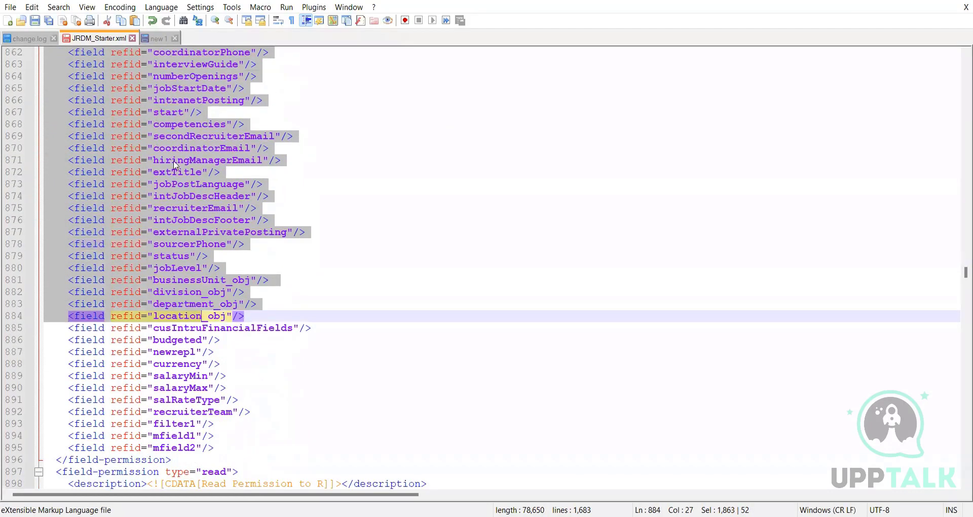
pyautogui.scroll(6, 172, 162)
pyautogui.scroll(-9, 218, 308)
pyautogui.moveTo(215, 341); pyautogui.dragTo(44, 160)
pyautogui.click(273, 282)
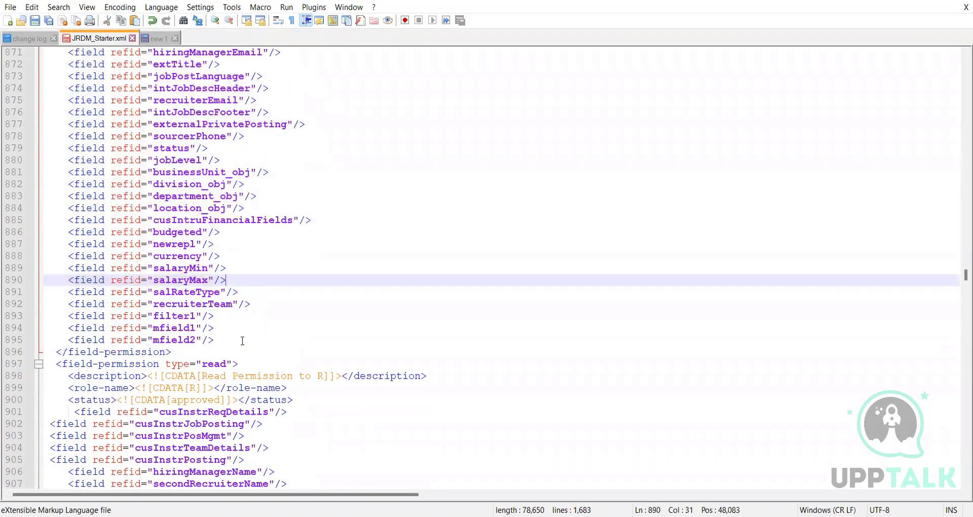
# Review the approved-status read blocks for the remaining roles, from R down to the approved write block for R
pyautogui.scroll(-3, 223, 319)
pyautogui.scroll(-18, 214, 278)
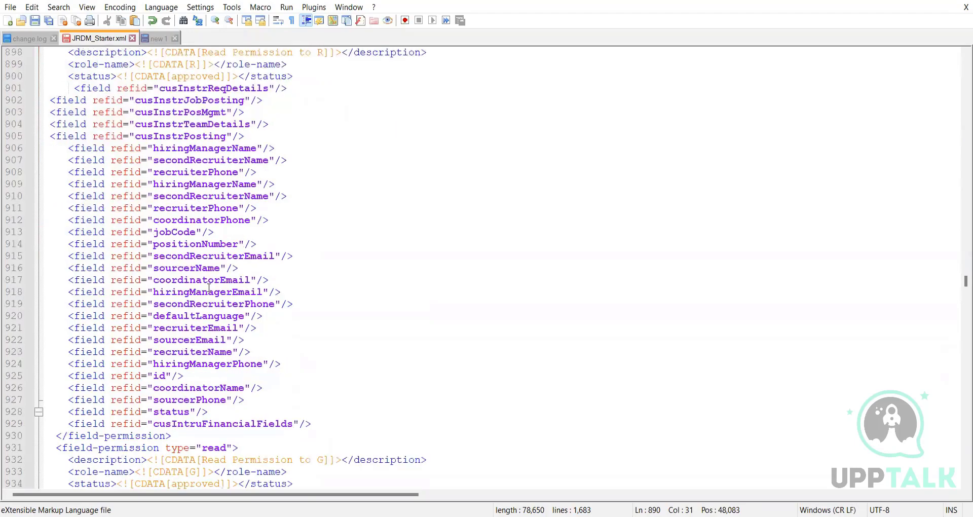
pyautogui.scroll(-20, 217, 290)
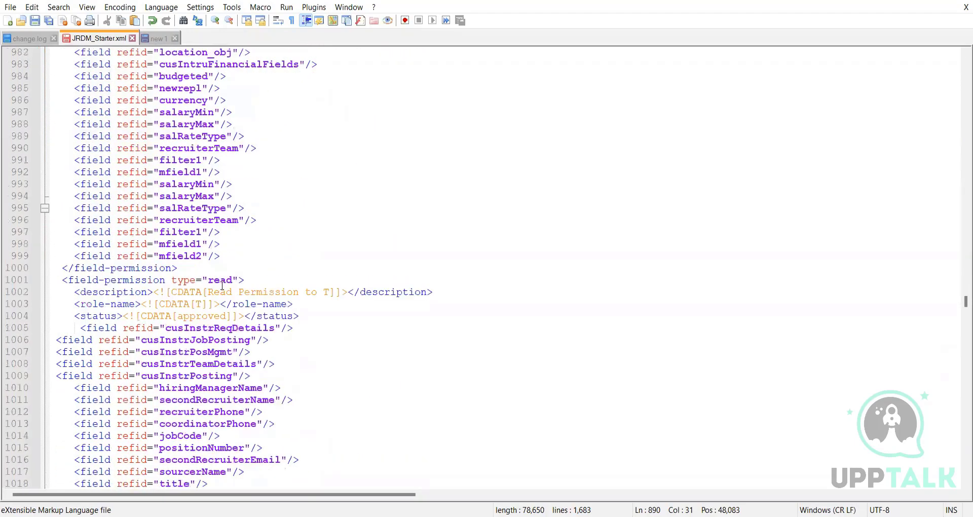
pyautogui.scroll(20, 227, 290)
pyautogui.scroll(-20, 227, 290)
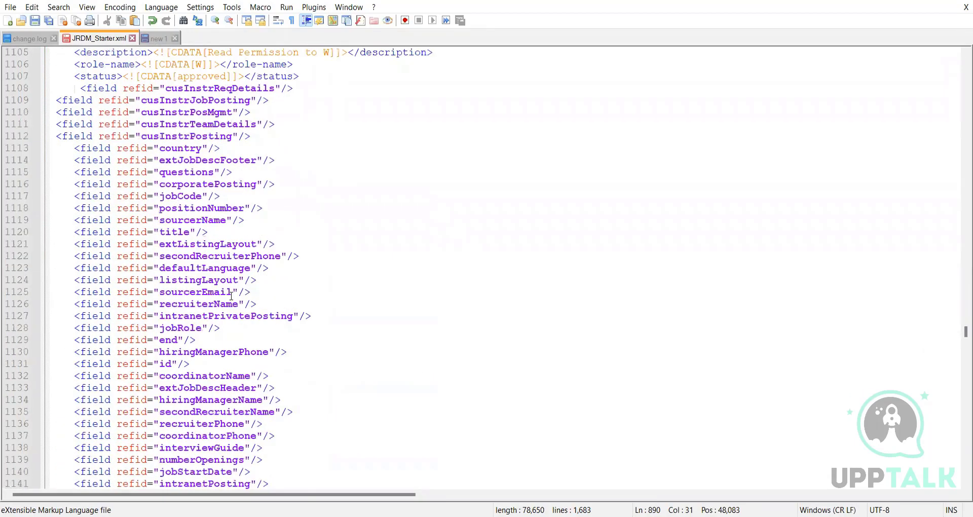
pyautogui.scroll(-18, 247, 239)
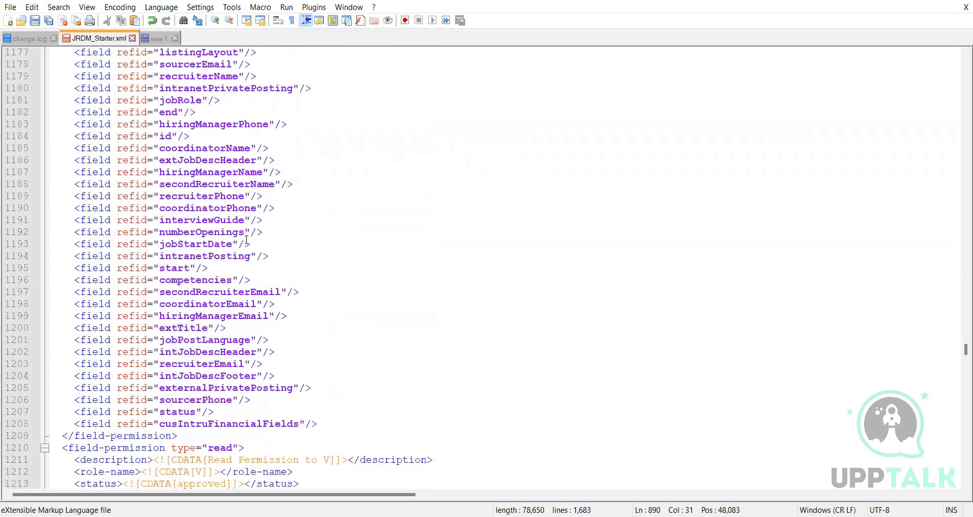
pyautogui.scroll(-20, 350, 218)
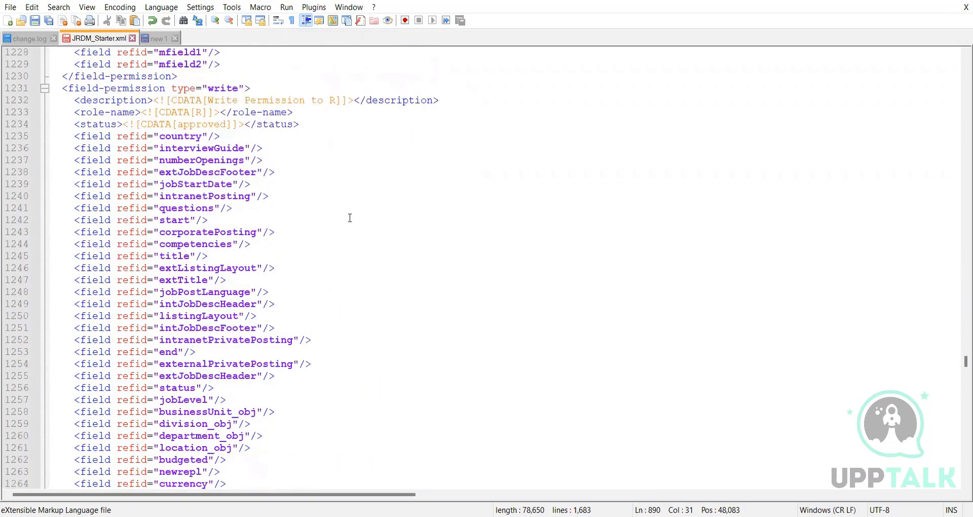
# Review the remaining approved write blocks and the closed-status read block for all roles, down to the Super User default read block
pyautogui.scroll(-6, 347, 220)
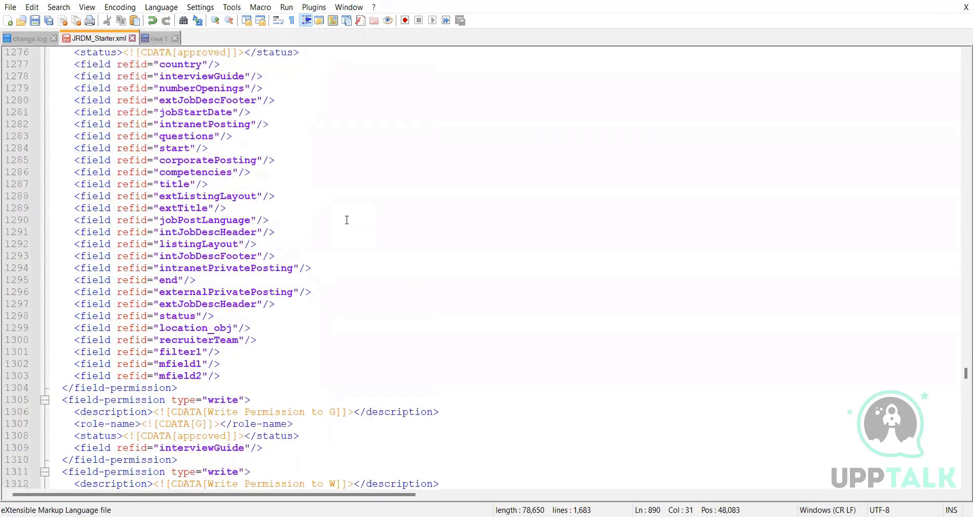
pyautogui.scroll(-9, 347, 220)
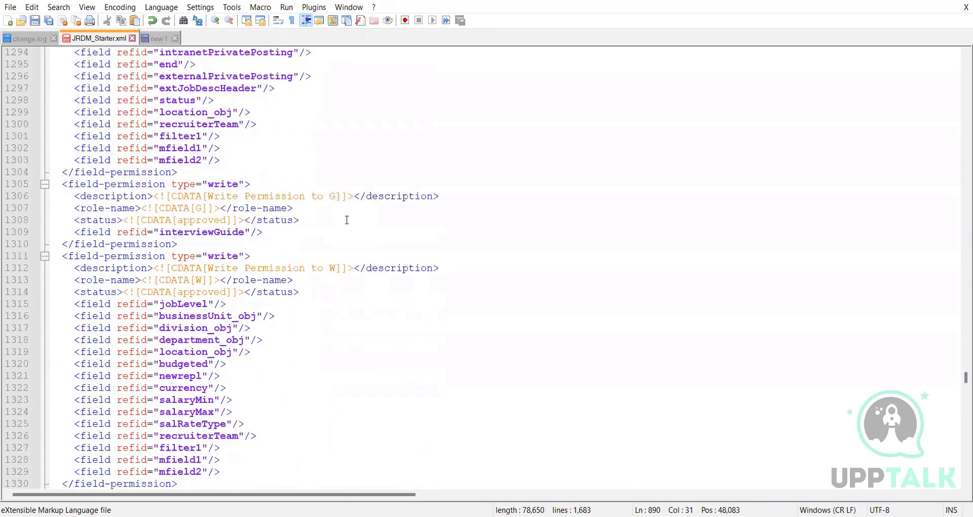
pyautogui.scroll(-5, 347, 220)
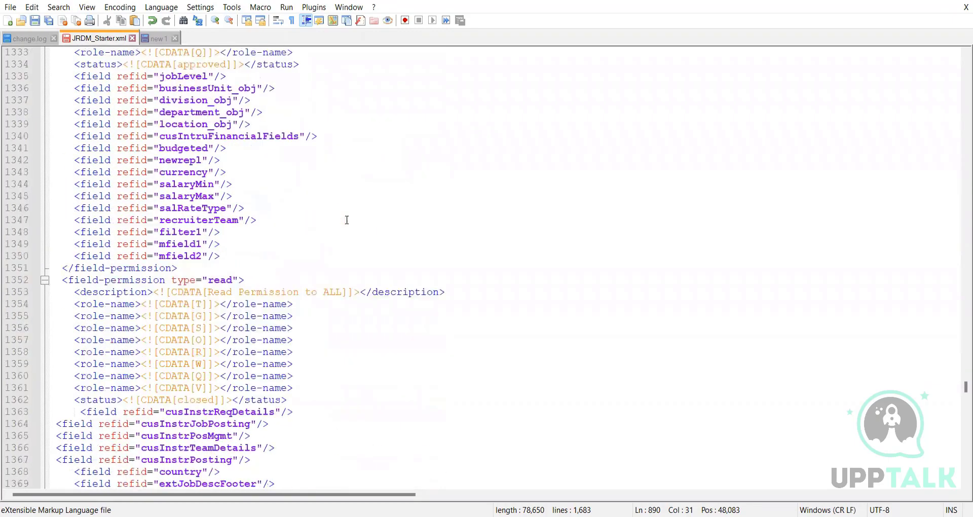
pyautogui.scroll(-16, 344, 220)
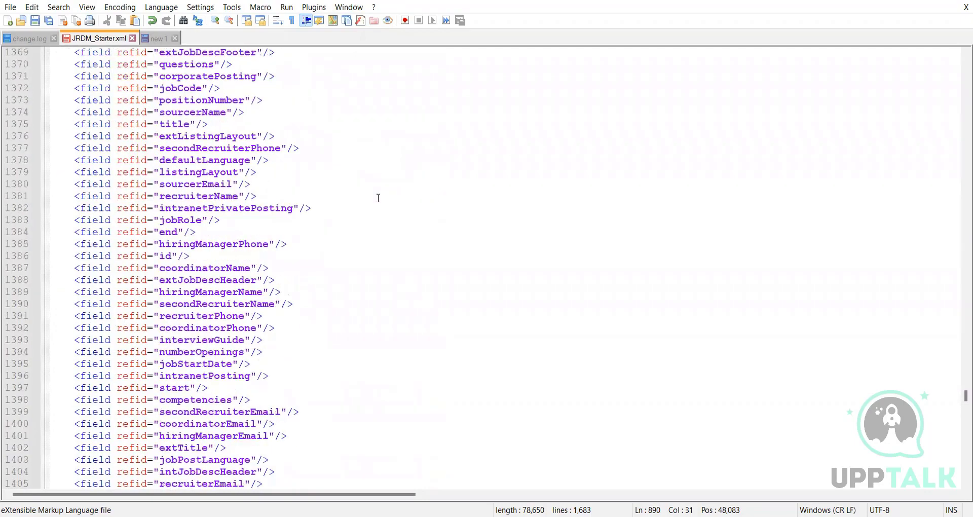
pyautogui.scroll(-9, 378, 199)
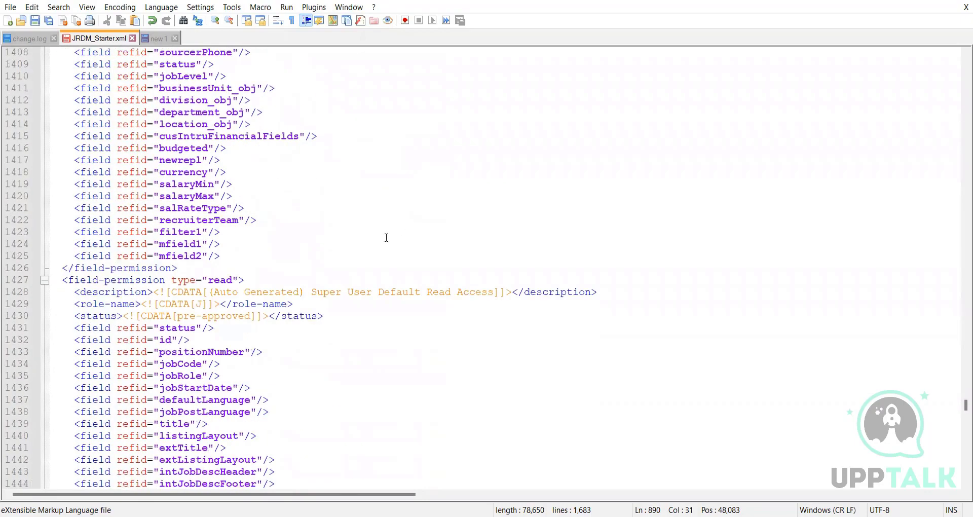
# Highlight the read permission type and the closed status value in the closed-status Super User Default Read Access block
pyautogui.scroll(-4, 355, 254)
pyautogui.scroll(-20, 333, 278)
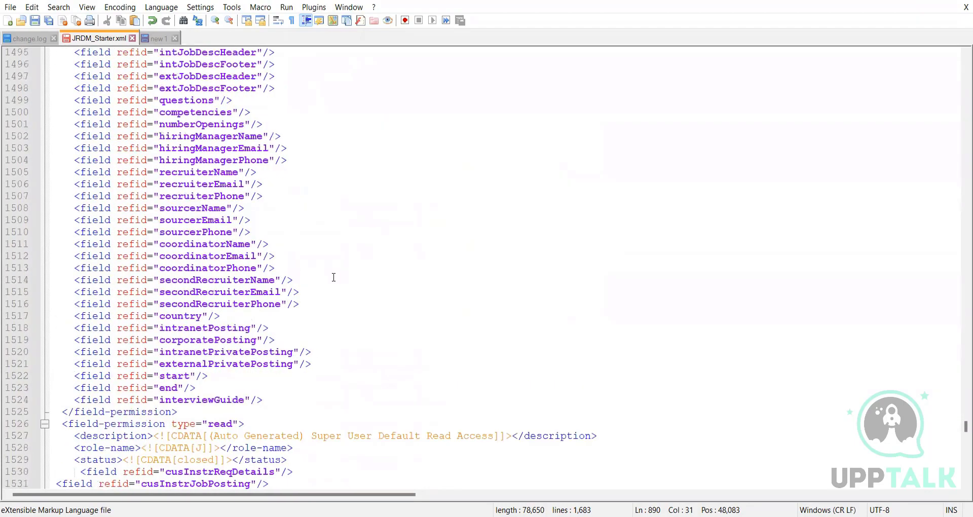
pyautogui.scroll(-3, 334, 277)
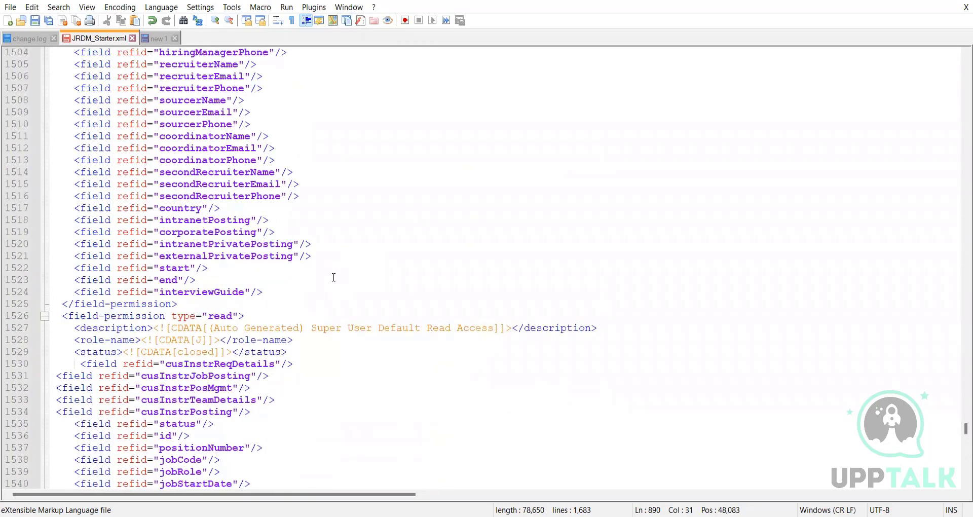
pyautogui.scroll(-3, 334, 277)
pyautogui.click(203, 245)
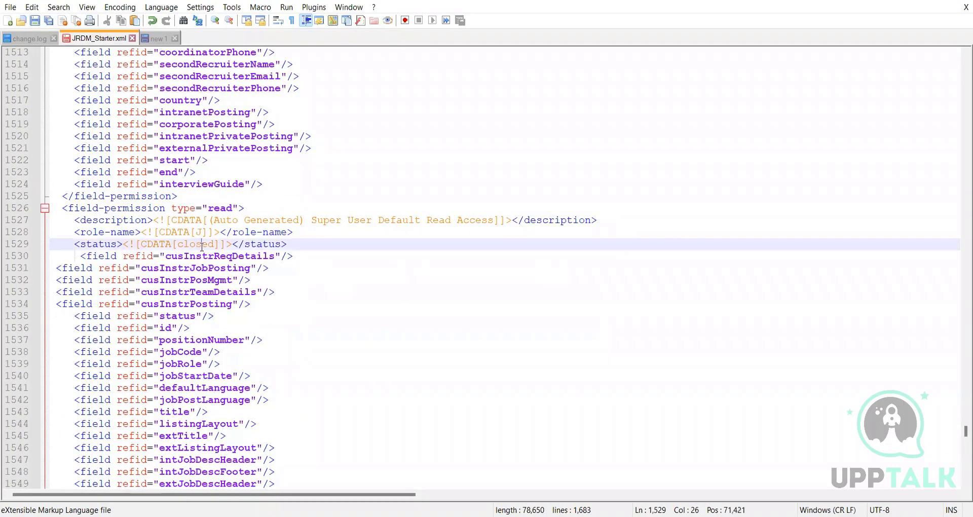
pyautogui.click(220, 208)
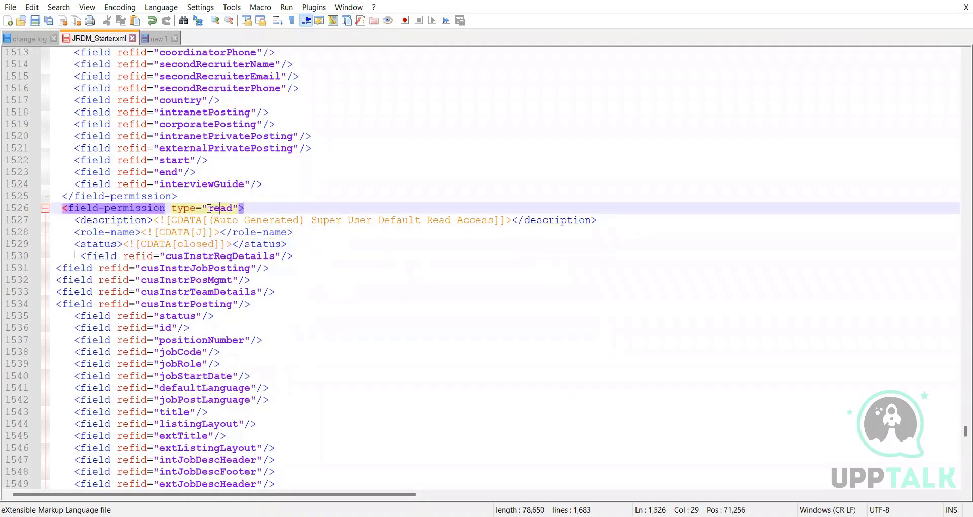
pyautogui.doubleClick(220, 208)
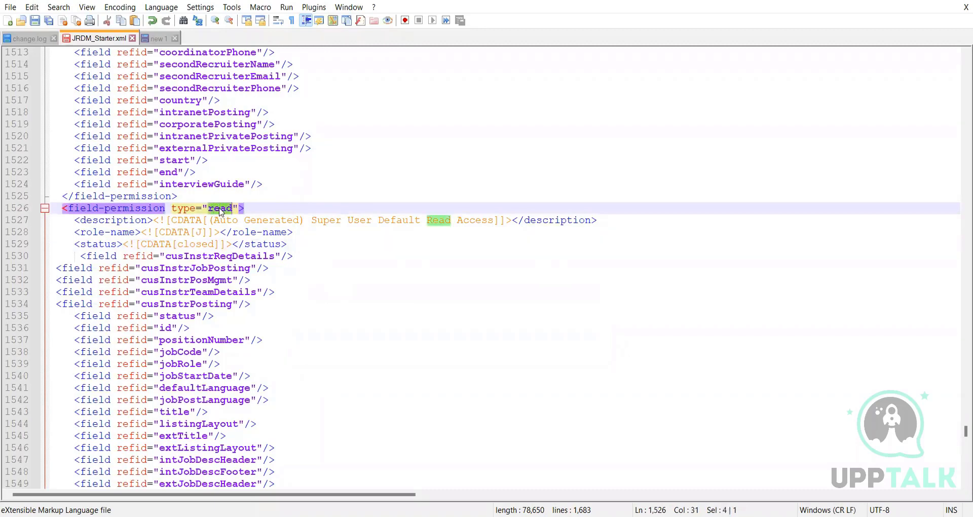
pyautogui.click(202, 244)
pyautogui.doubleClick(201, 243)
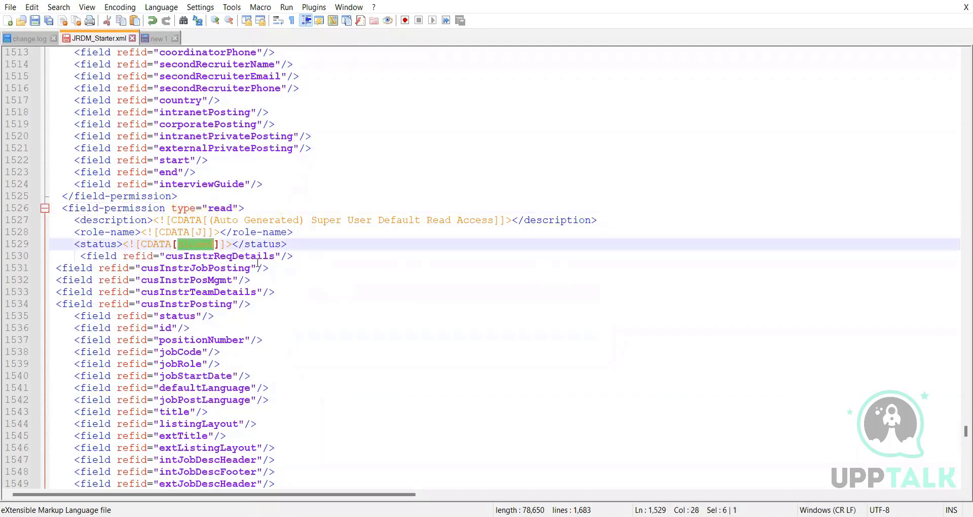
pyautogui.click(342, 294)
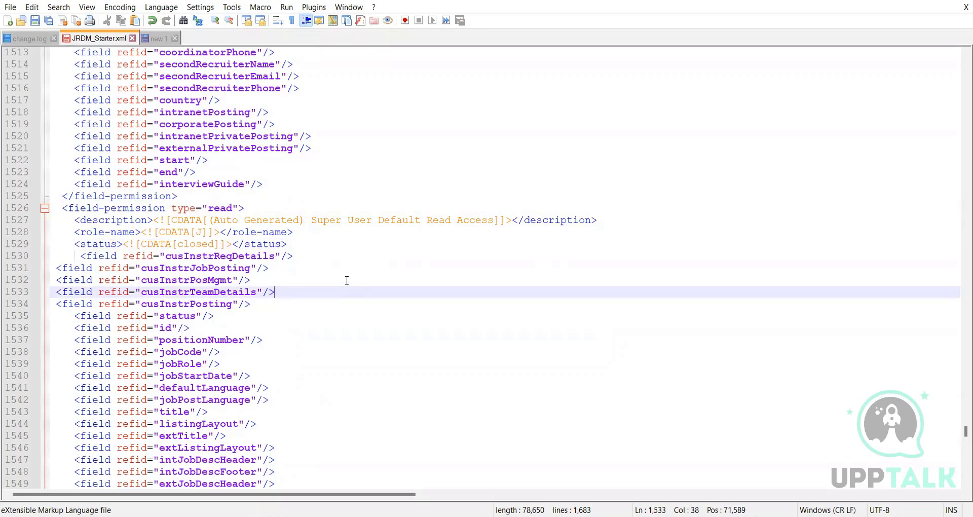
# Highlight role J and the Auto Generated label in the closed-status Super User read block
pyautogui.scroll(-17, 337, 278)
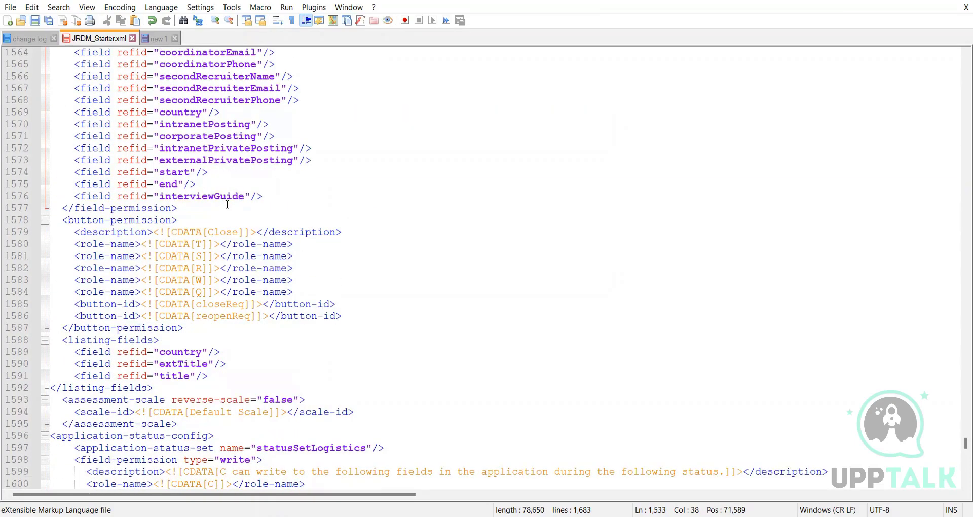
pyautogui.scroll(5, 248, 226)
pyautogui.scroll(13, 248, 225)
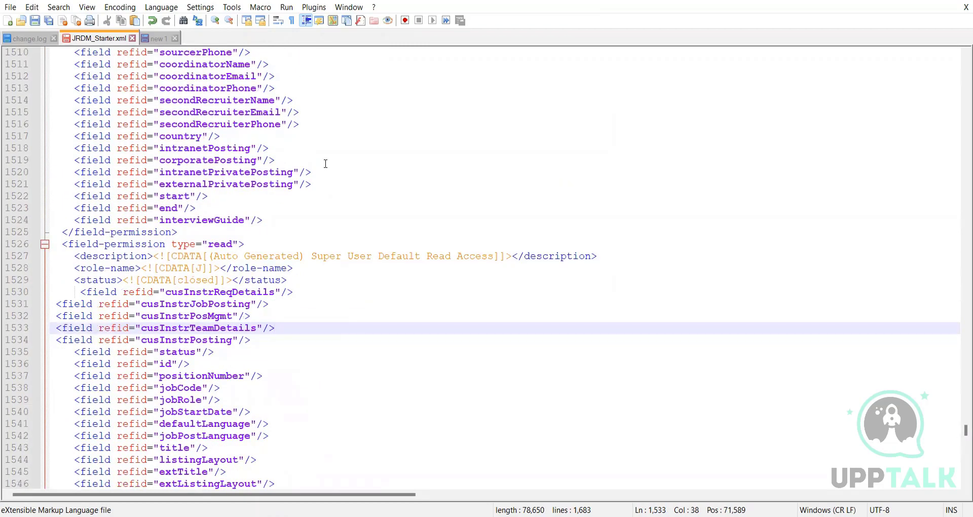
pyautogui.scroll(2, 326, 163)
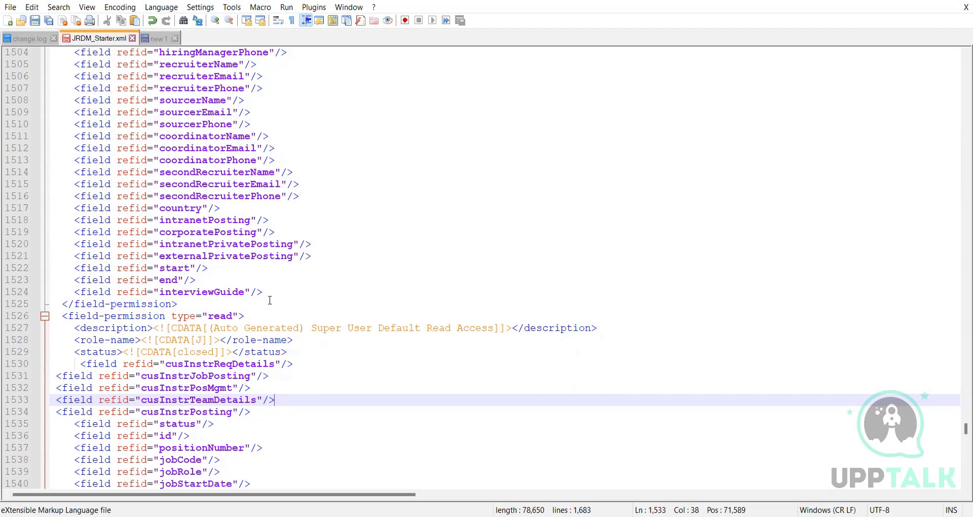
pyautogui.doubleClick(197, 340)
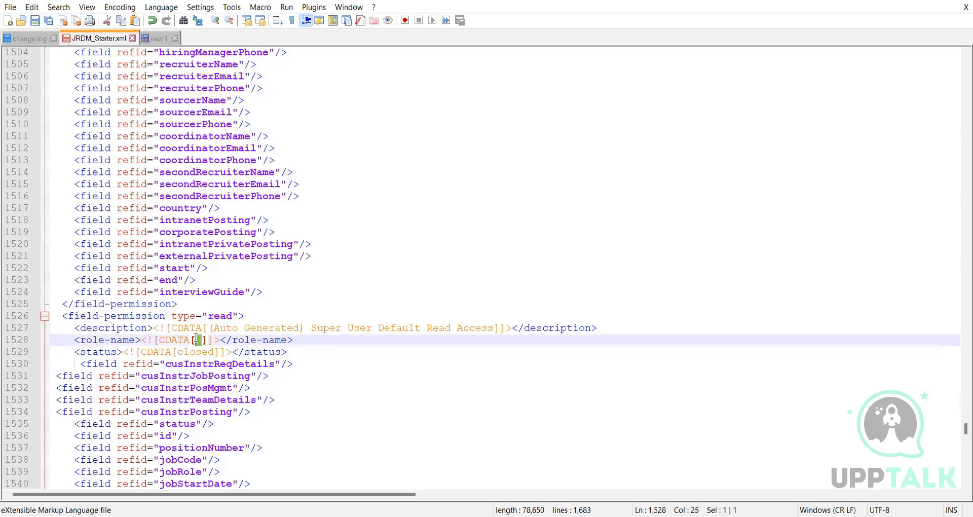
pyautogui.click(293, 327)
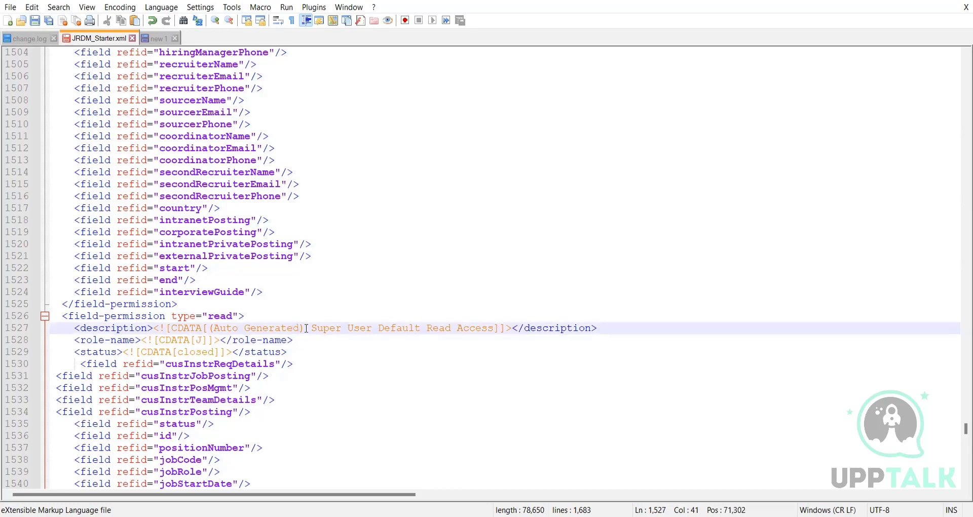
pyautogui.click(264, 330)
pyautogui.moveTo(299, 329); pyautogui.dragTo(211, 331)
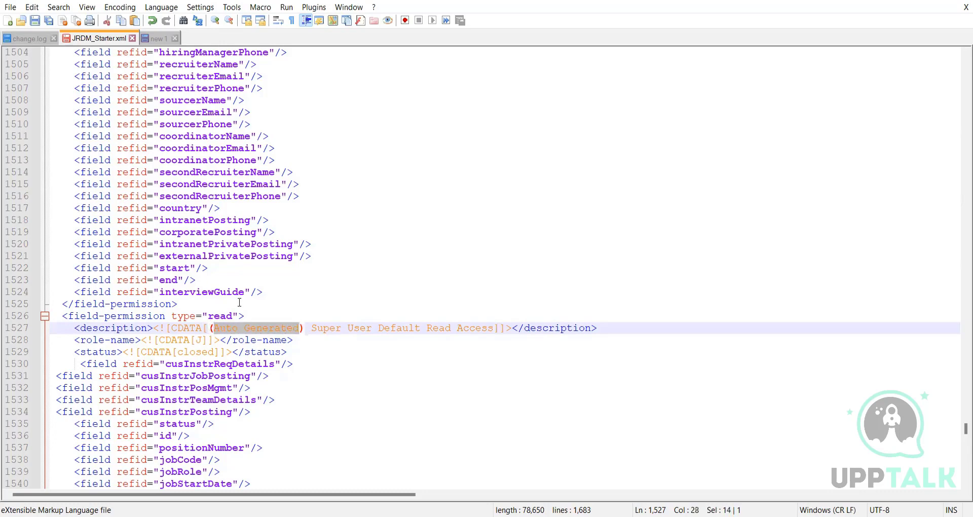
pyautogui.click(266, 292)
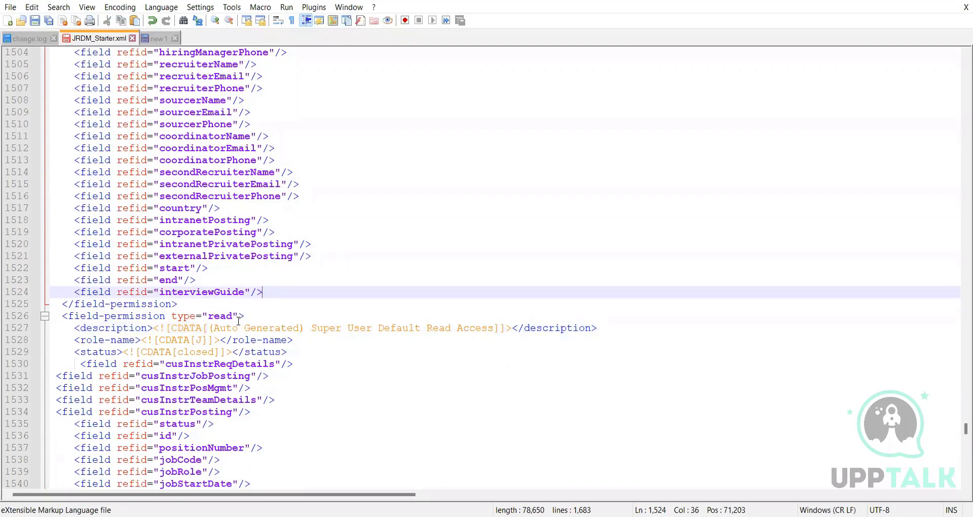
# Highlight the auto-generated closed-status Super User read block from its opening tag through its final field references
pyautogui.click(54, 304)
pyautogui.moveTo(53, 305); pyautogui.dragTo(181, 364)
pyautogui.click(336, 219)
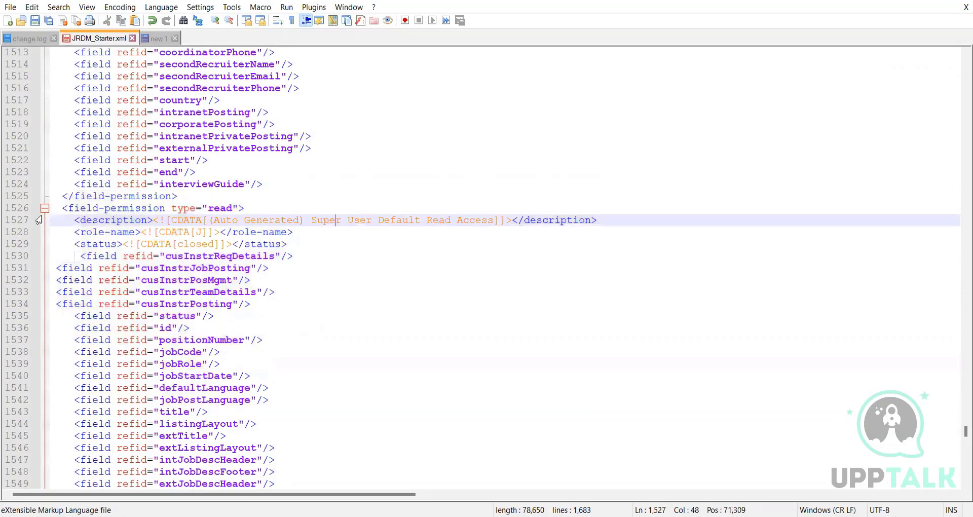
pyautogui.click(53, 196)
pyautogui.moveTo(108, 246); pyautogui.dragTo(257, 484)
pyautogui.click(302, 224)
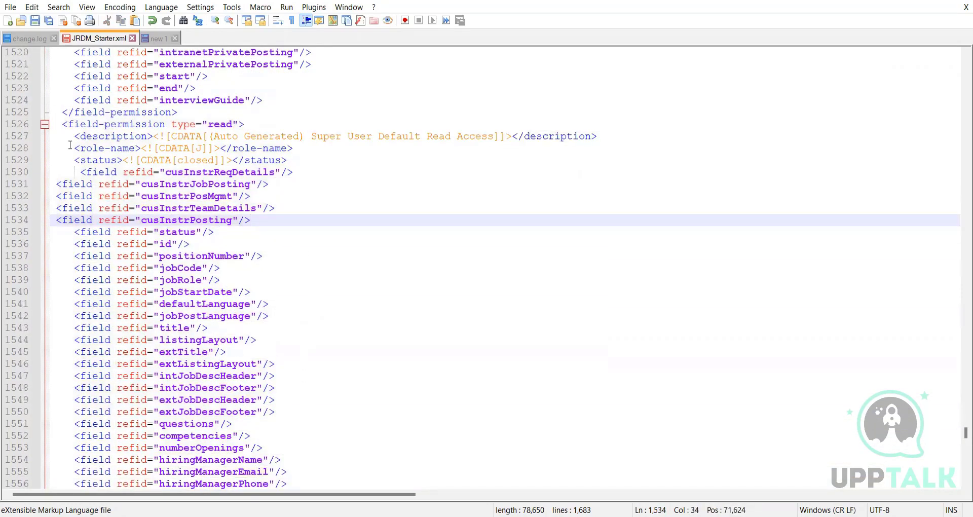
pyautogui.scroll(1, 228, 141)
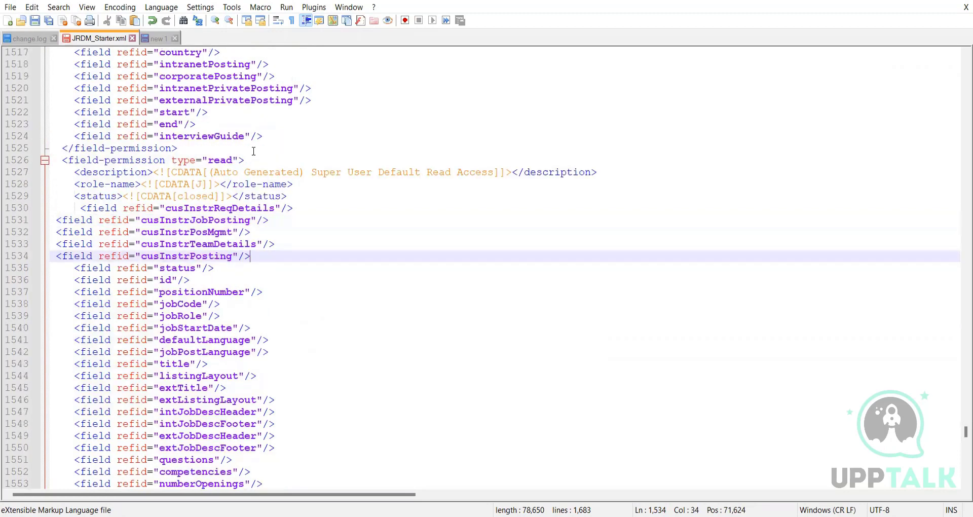
pyautogui.click(273, 137)
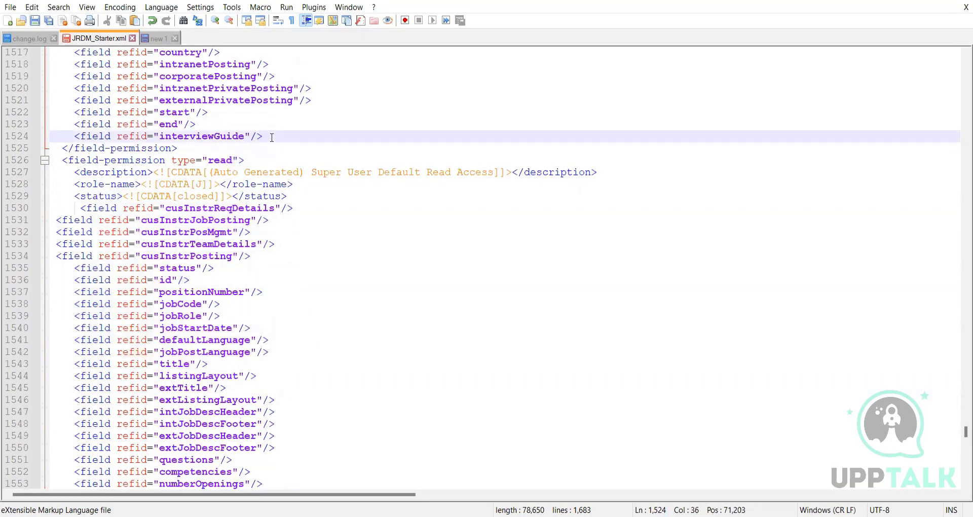
pyautogui.moveTo(55, 148); pyautogui.dragTo(198, 376)
pyautogui.moveTo(190, 431); pyautogui.dragTo(232, 398)
pyautogui.click(296, 411)
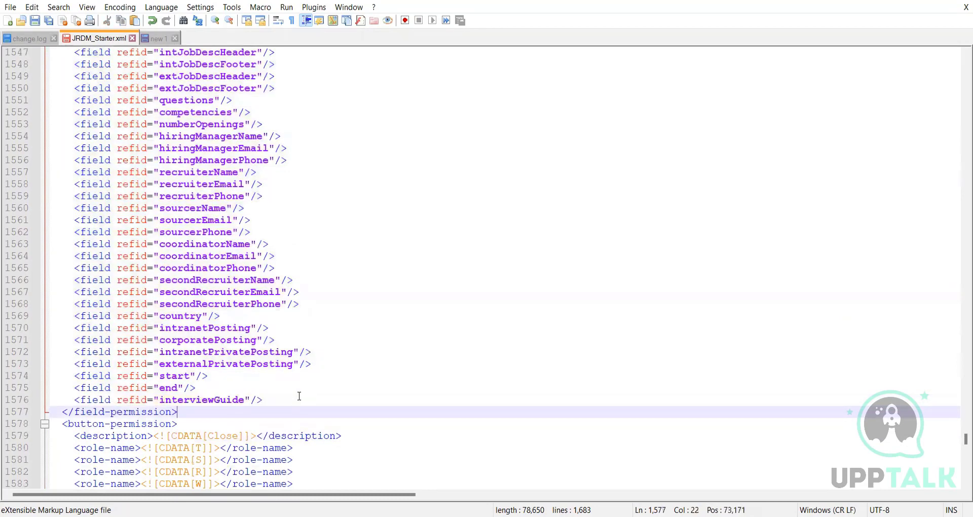
# Check the button permissions following the closed-status Super User read block, and highlight that block's Auto Generated label again
pyautogui.scroll(-6, 296, 392)
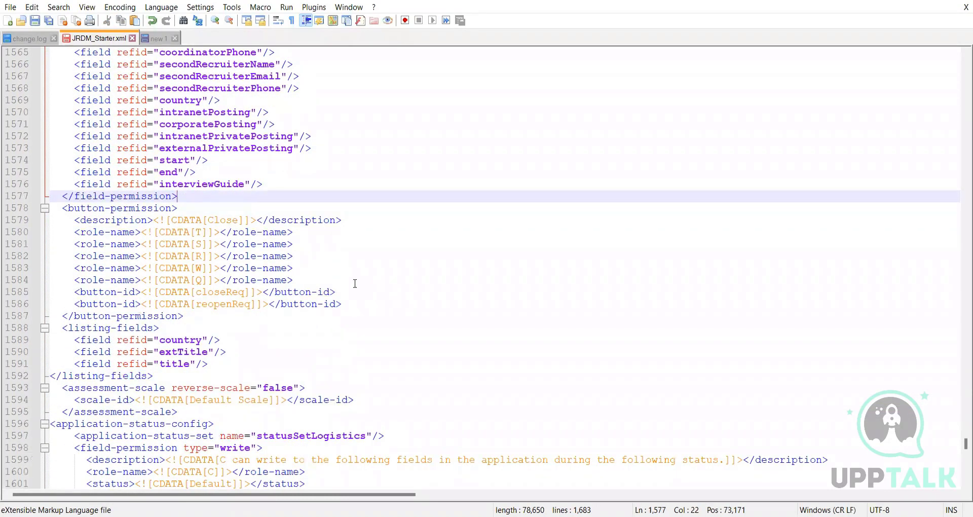
pyautogui.scroll(18, 361, 239)
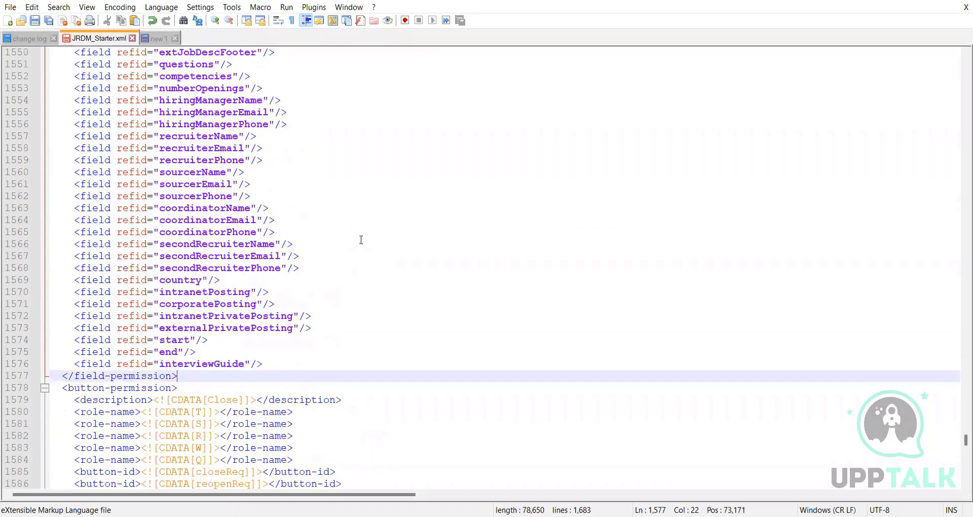
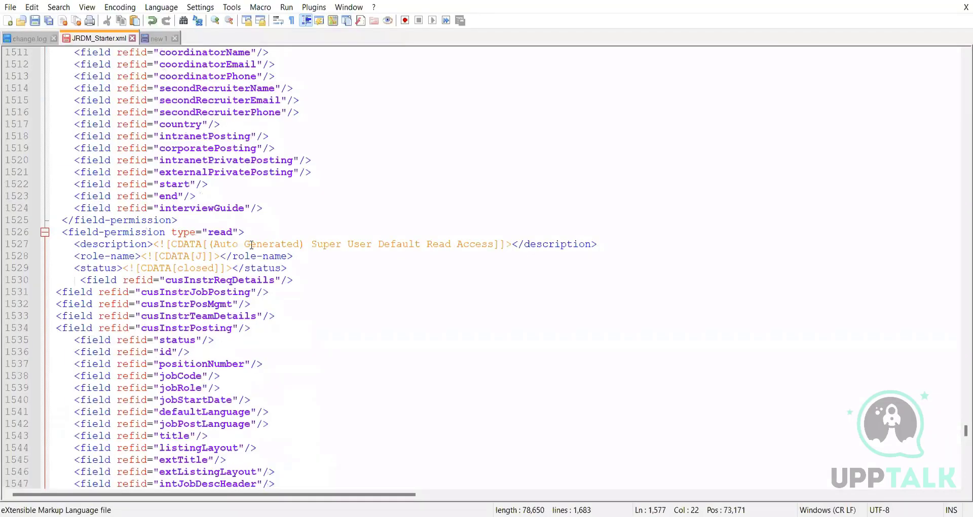
pyautogui.moveTo(215, 244); pyautogui.dragTo(300, 243)
pyautogui.click(250, 226)
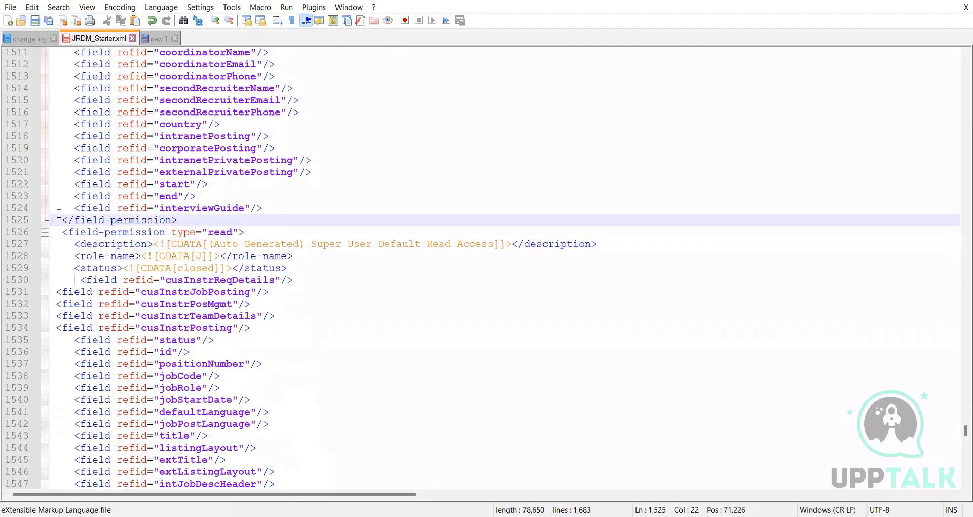
# Delete the auto-generated closed-status Super User read block for role J, keeping one closing field-permission tag for the preceding approved block
pyautogui.click(275, 212)
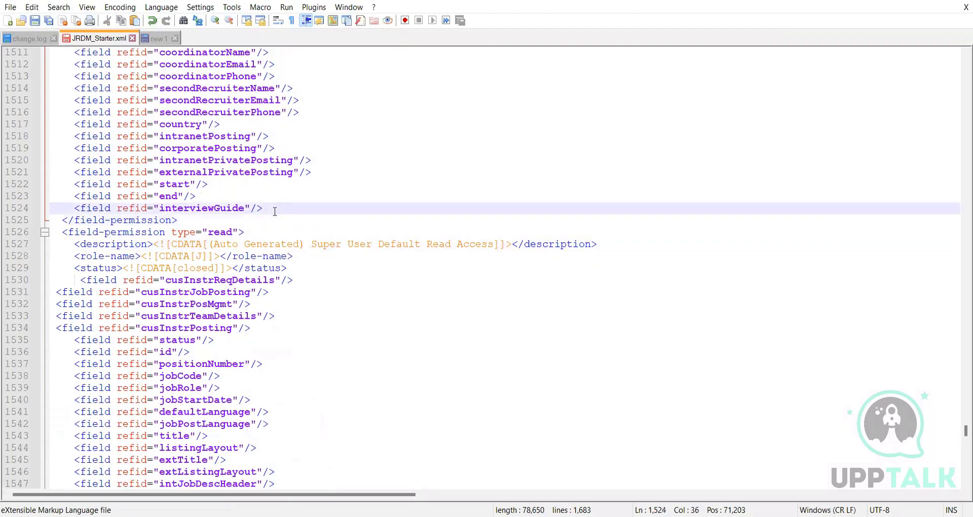
pyautogui.press('Return')
pyautogui.press('Return')
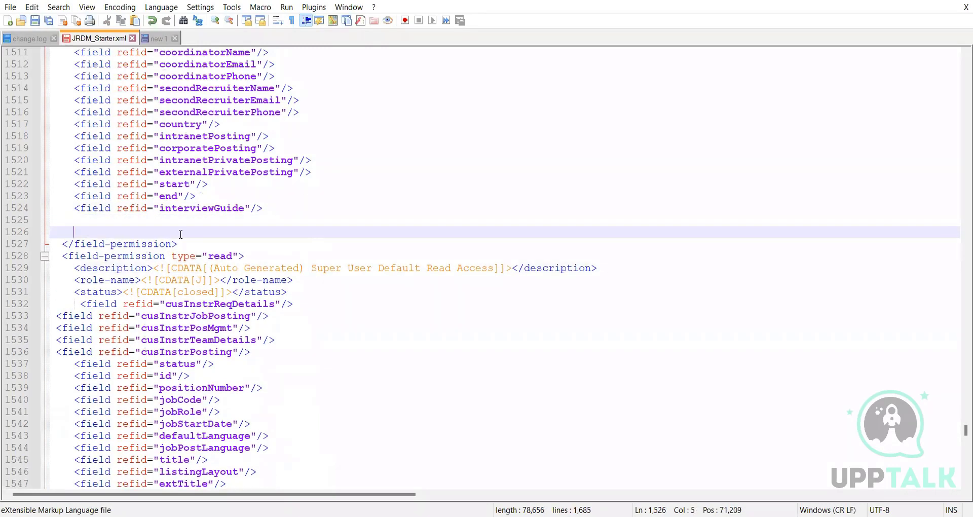
pyautogui.moveTo(54, 244); pyautogui.dragTo(274, 321)
pyautogui.scroll(-3, 185, 402)
pyautogui.scroll(-12, 188, 400)
pyautogui.press('Delete')
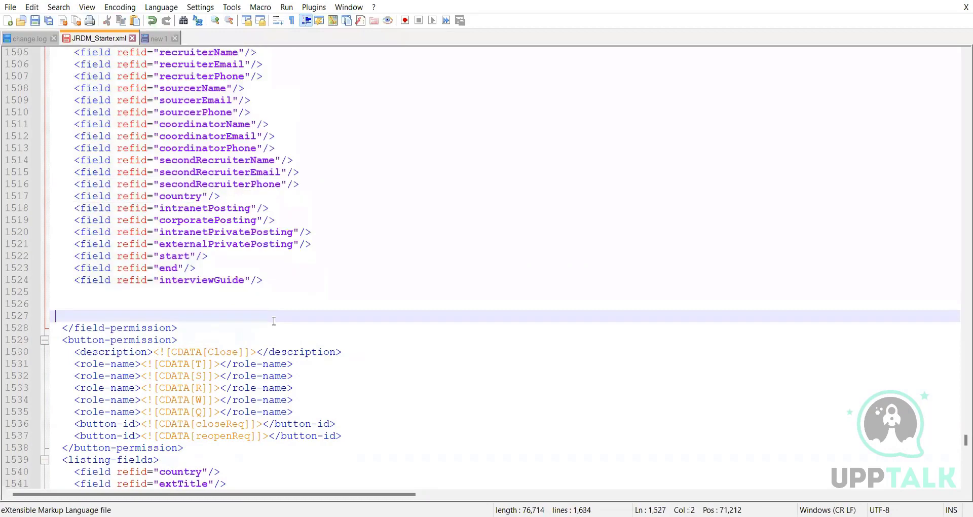
# Remove the leftover blank lines between the interviewGuide field reference and the closing field-permission tag
pyautogui.press('BackSpace')
pyautogui.press('BackSpace')
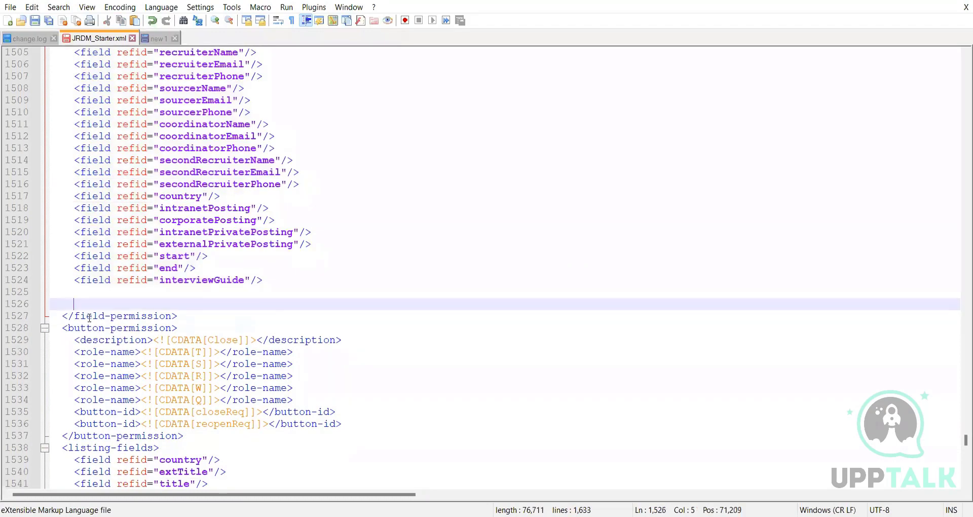
pyautogui.press('BackSpace')
pyautogui.press('BackSpace')
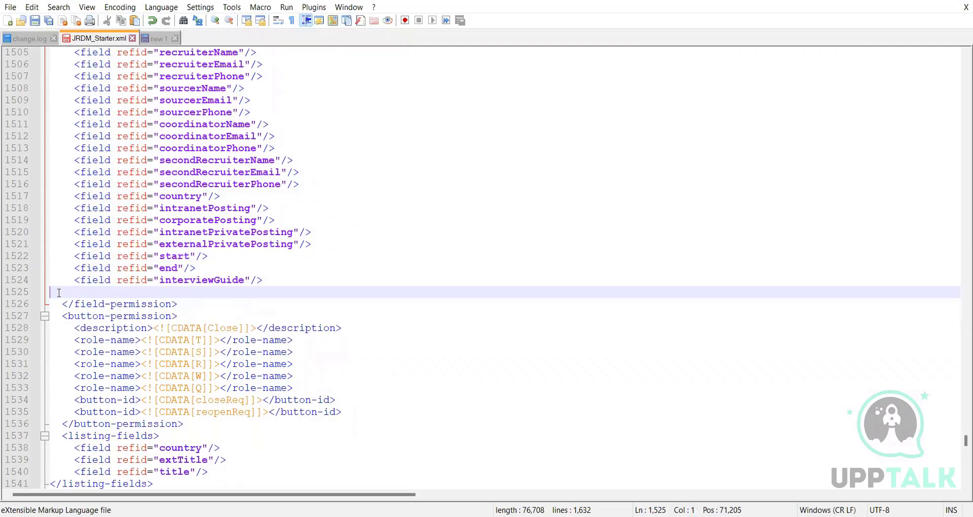
pyautogui.press('BackSpace')
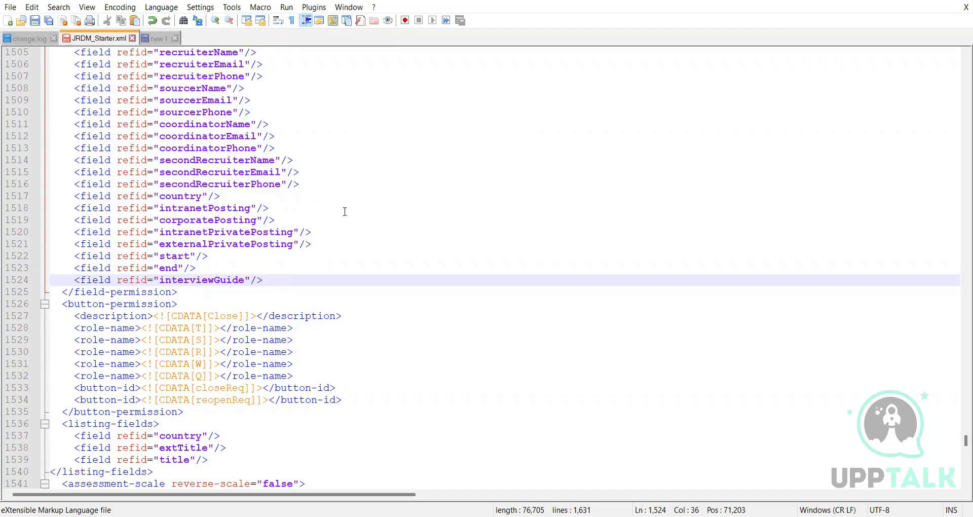
# Review the remaining Super User read and approved write blocks, back up to the sourcer and second recruiter field definitions
pyautogui.scroll(9, 313, 233)
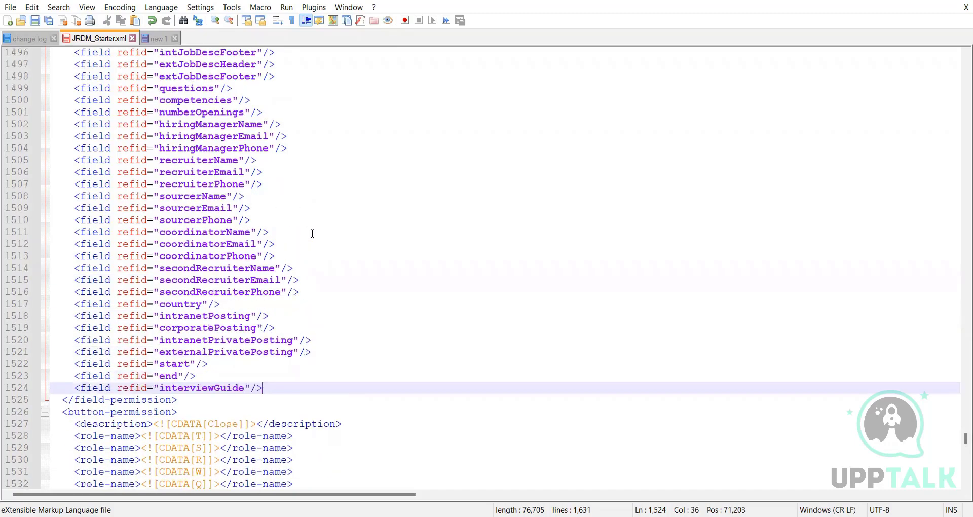
pyautogui.scroll(20, 314, 233)
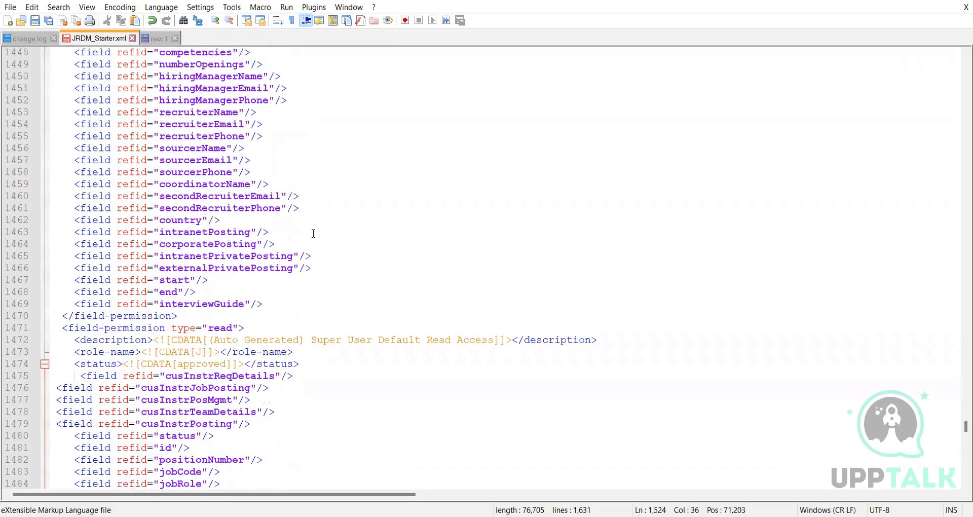
pyautogui.scroll(6, 314, 233)
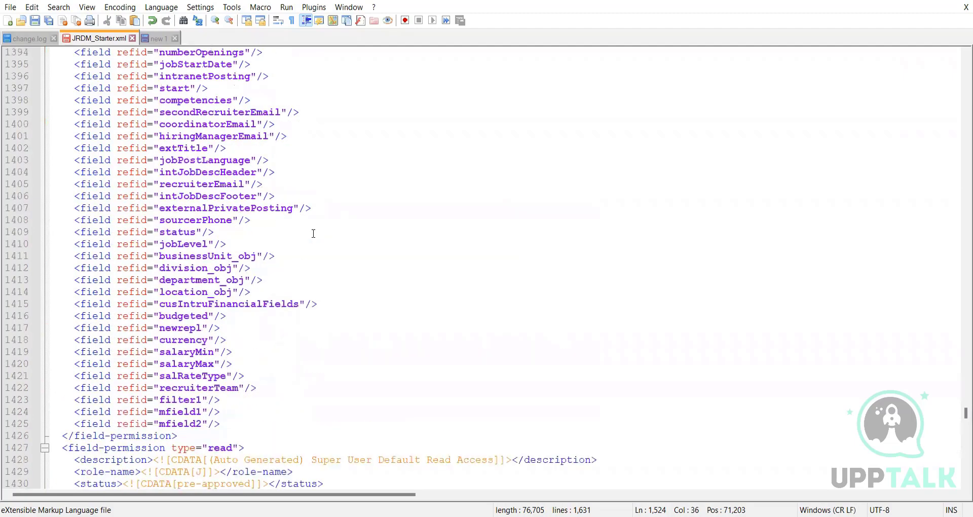
pyautogui.scroll(20, 314, 233)
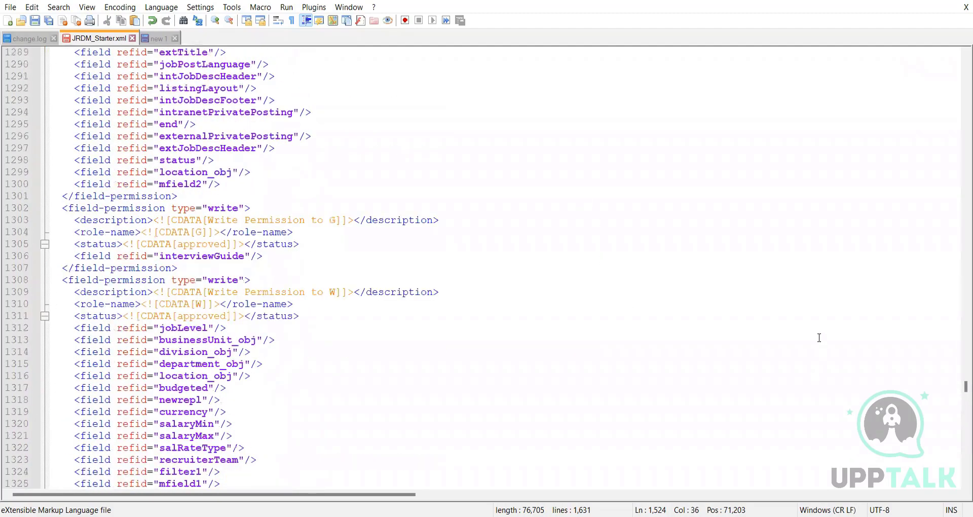
pyautogui.scroll(14, 819, 337)
pyautogui.scroll(1, 959, 376)
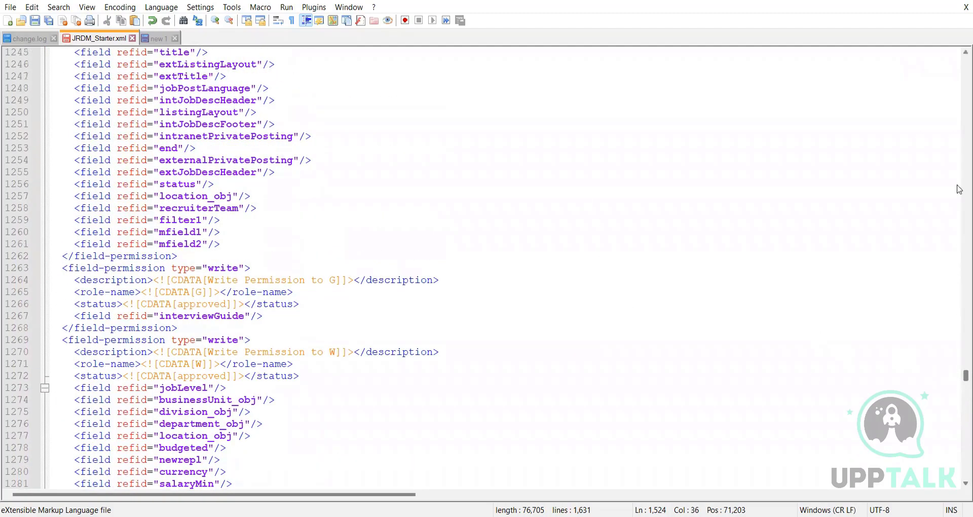
pyautogui.scroll(20, 960, 190)
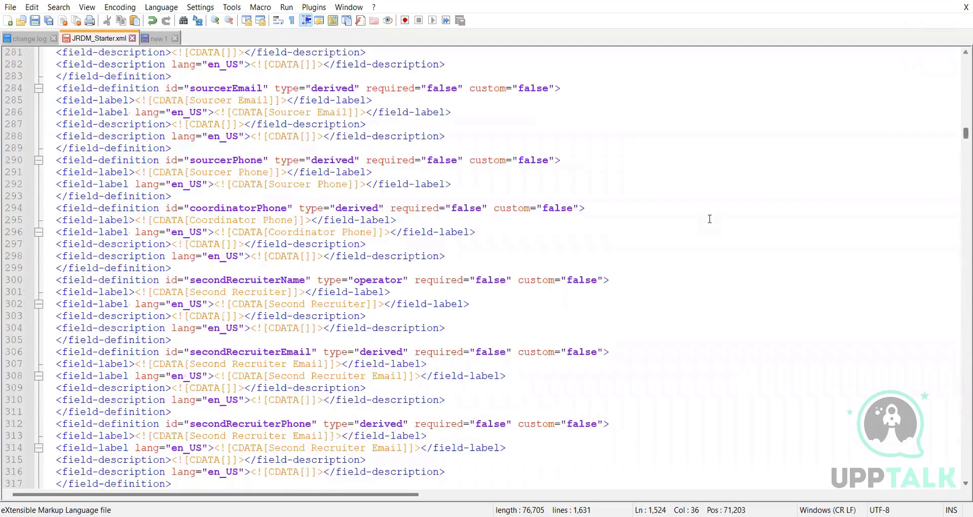
# Switch to the Notepad notes and add the line "SuccessFactors RCM ( accomodate with in those roles)" below the Permission entry
pyautogui.scroll(20, 710, 218)
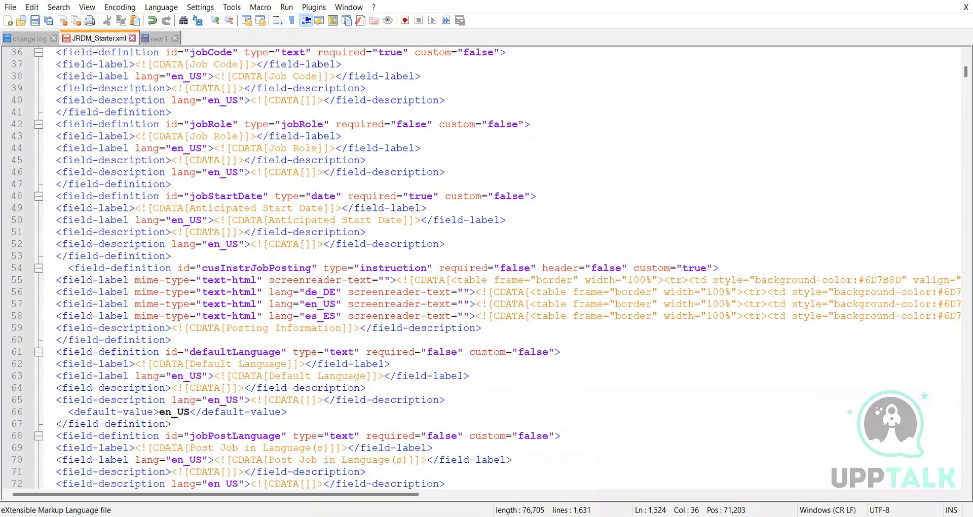
pyautogui.hotkey('alt', 'Tab')
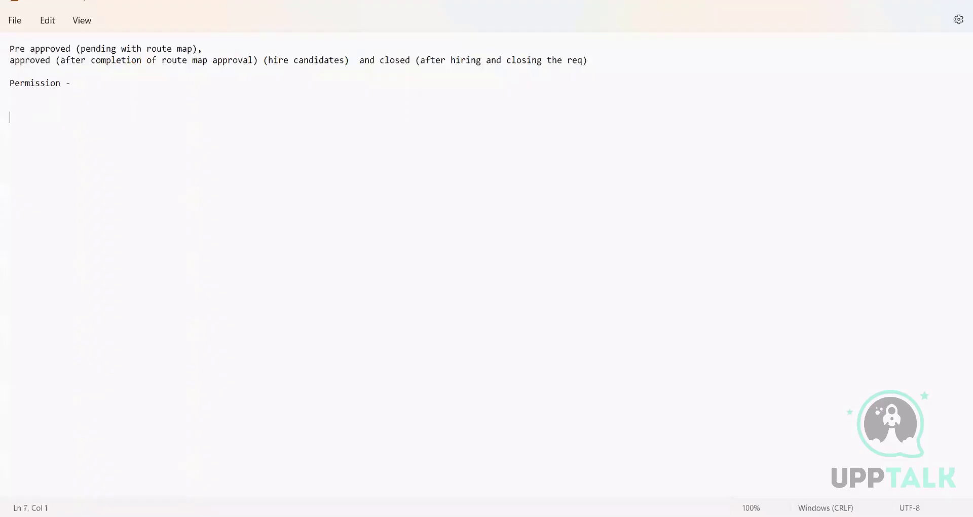
pyautogui.write('SuccessFactors RCM ')
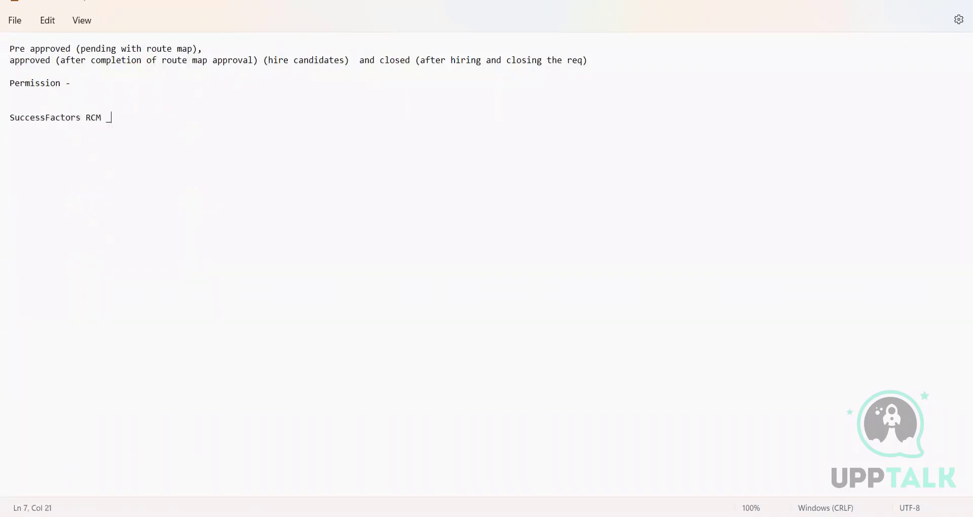
pyautogui.write('( accomodate with in those')
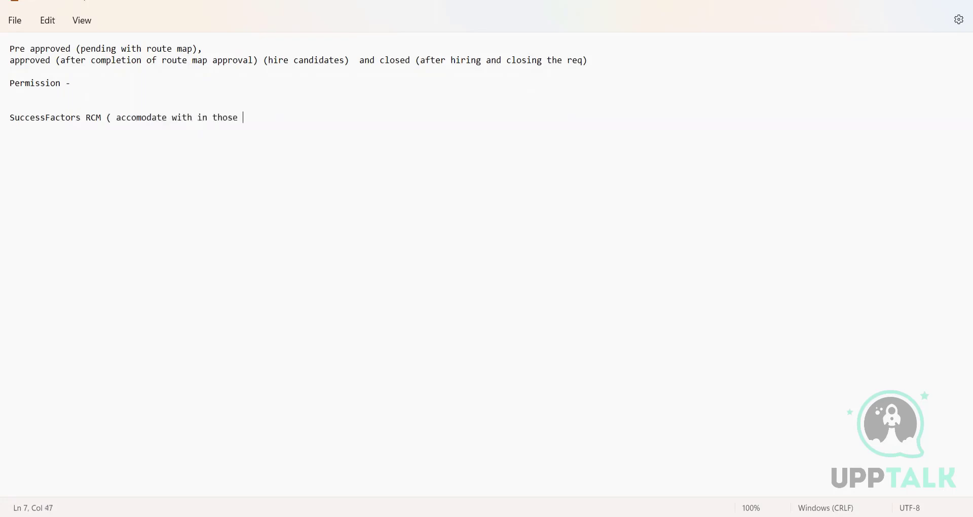
pyautogui.write(' roles')
# Highlight the SuccessFactors RCM note about accommodating within those roles, in part and as a whole, and clear the selection
pyautogui.moveTo(286, 121); pyautogui.dragTo(9, 120)
pyautogui.click(160, 125)
pyautogui.moveTo(112, 116); pyautogui.dragTo(13, 124)
pyautogui.click(222, 119)
pyautogui.moveTo(275, 118); pyautogui.dragTo(35, 102)
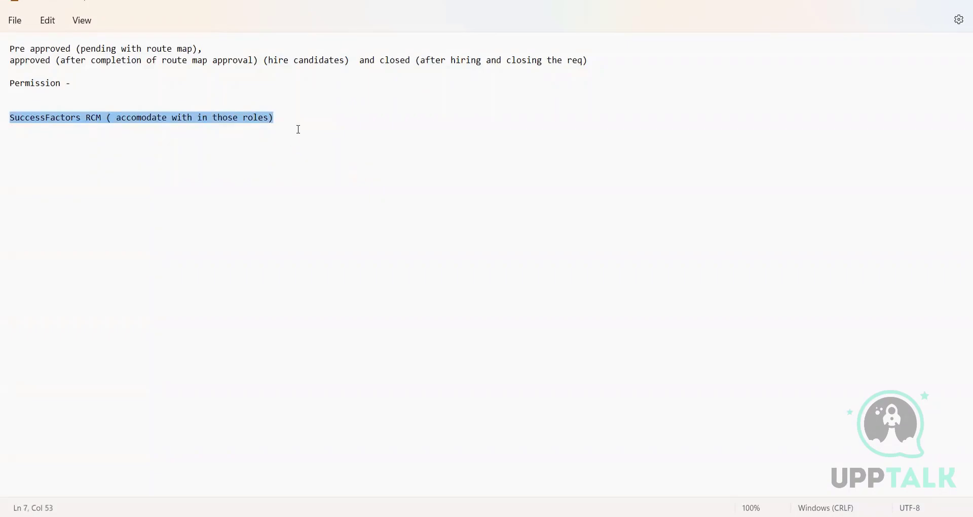
pyautogui.click(299, 129)
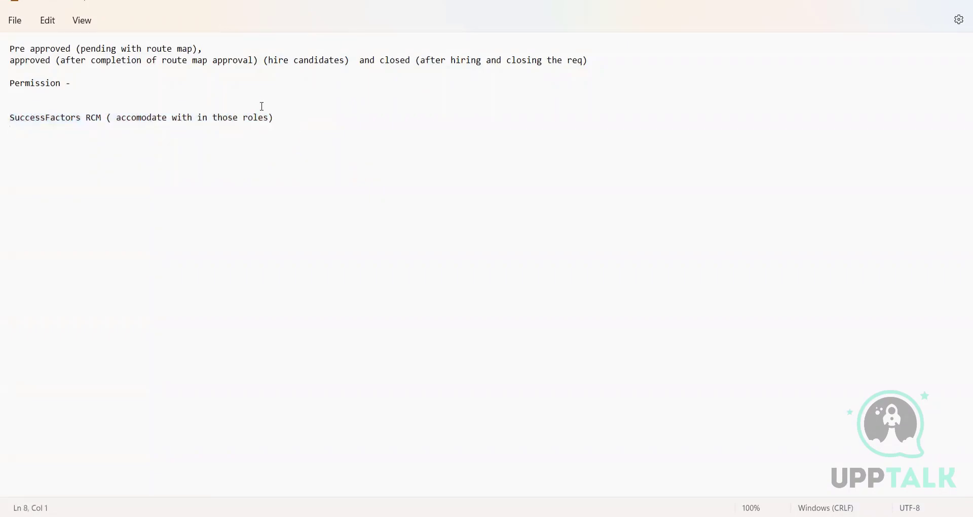
pyautogui.moveTo(280, 120); pyautogui.dragTo(6, 131)
pyautogui.click(320, 139)
# Switch to the recruiting guide PDF and go back to the operator designator table on page 84, just before Relational Operators
pyautogui.hotkey('alt', 'Tab')
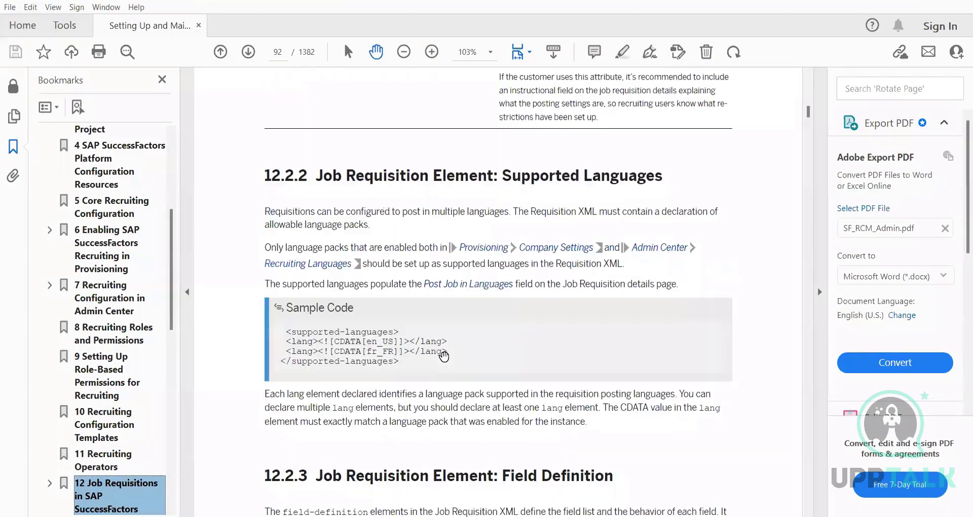
pyautogui.scroll(15, 444, 356)
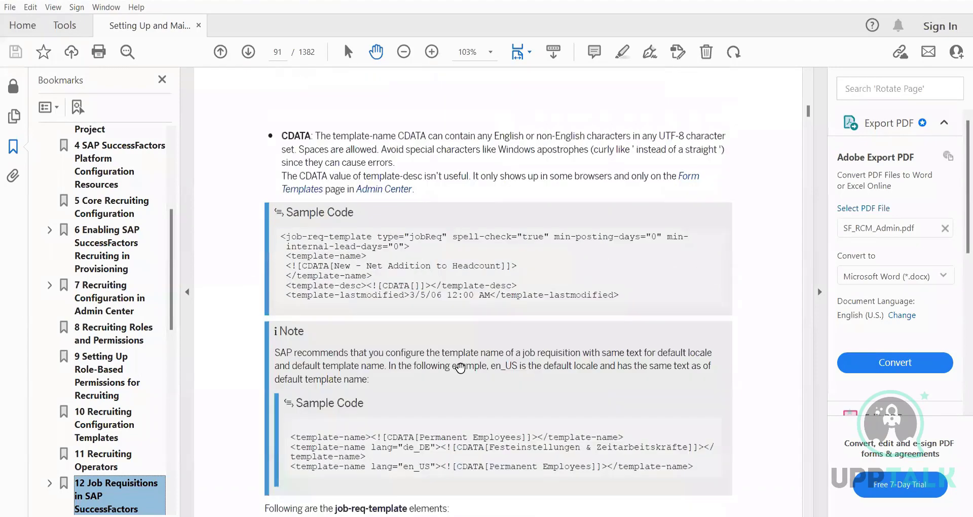
pyautogui.scroll(15, 460, 367)
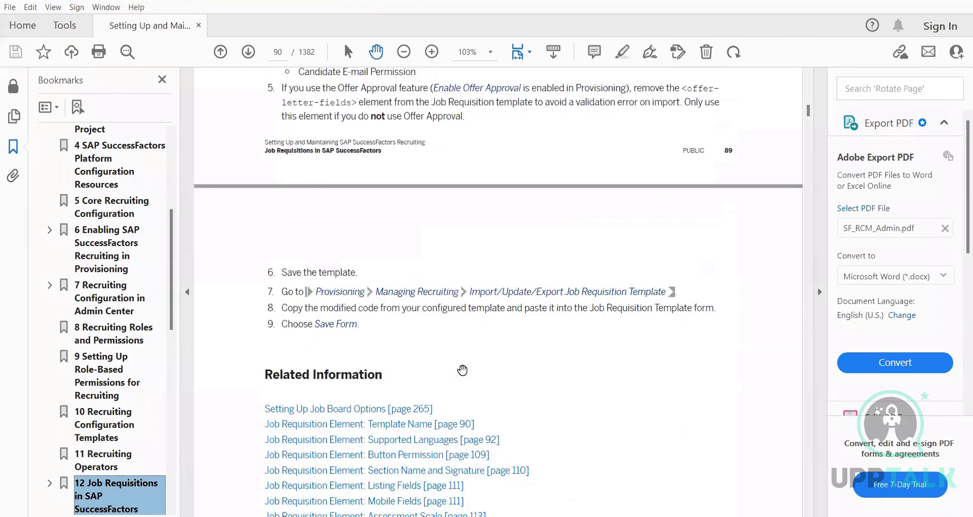
pyautogui.scroll(15, 463, 370)
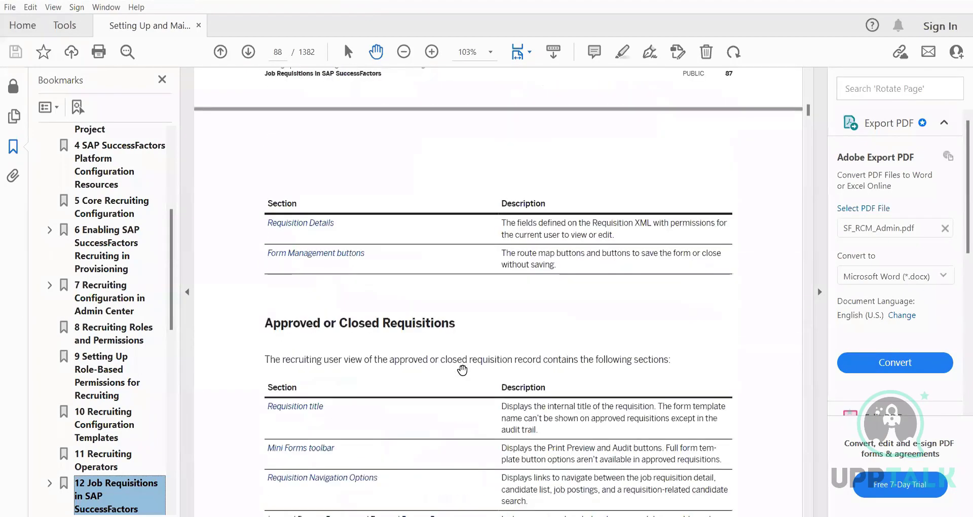
pyautogui.scroll(15, 462, 370)
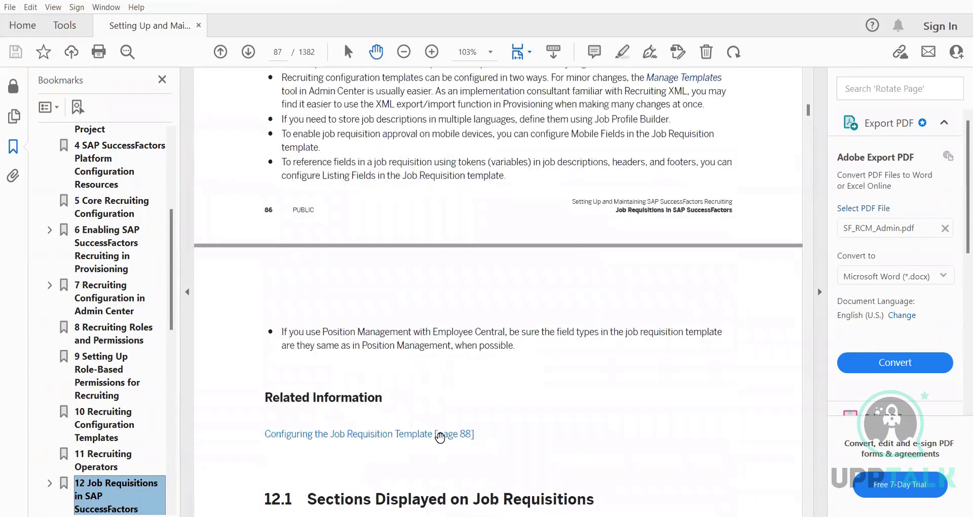
pyautogui.scroll(15, 440, 437)
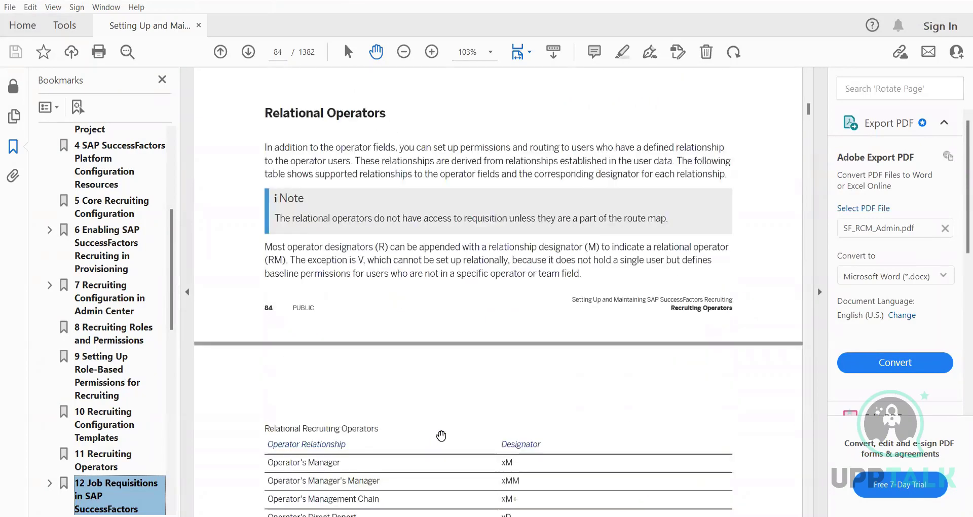
pyautogui.scroll(10, 441, 436)
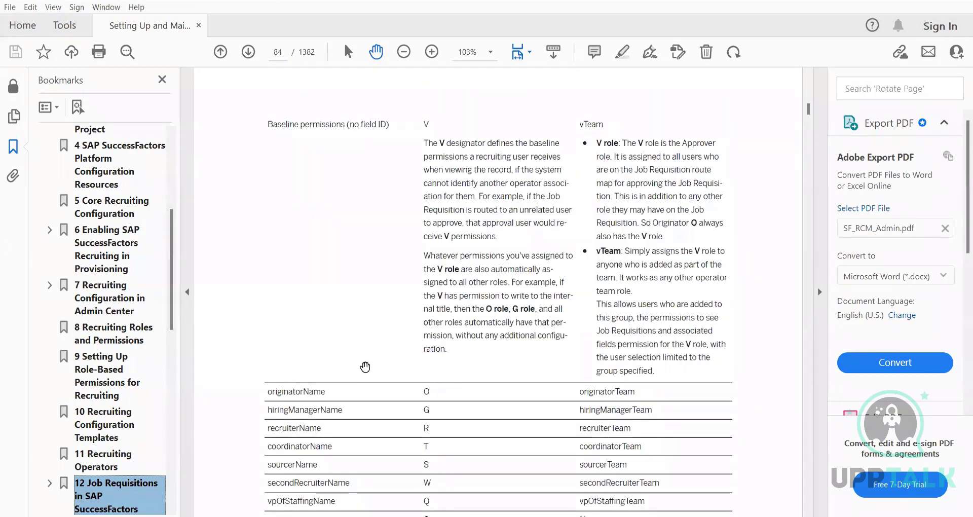
pyautogui.scroll(-3, 365, 367)
pyautogui.scroll(4, 395, 332)
pyautogui.scroll(-4, 391, 382)
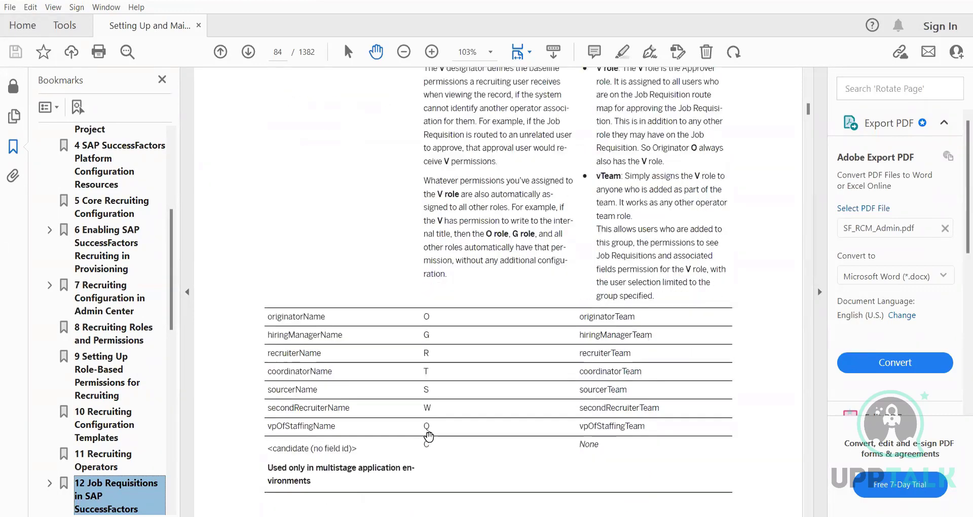
# Highlight the operator field names and designators in the page 84 table, from originatorName down to the candidate row
pyautogui.moveTo(415, 484); pyautogui.dragTo(440, 420)
pyautogui.click(371, 380)
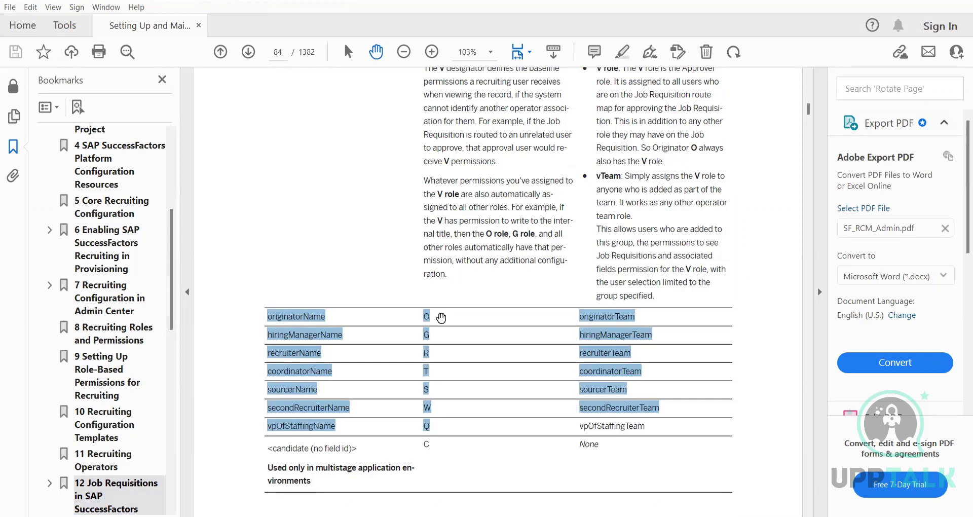
pyautogui.click(442, 430)
pyautogui.moveTo(330, 480); pyautogui.dragTo(304, 346)
pyautogui.click(431, 427)
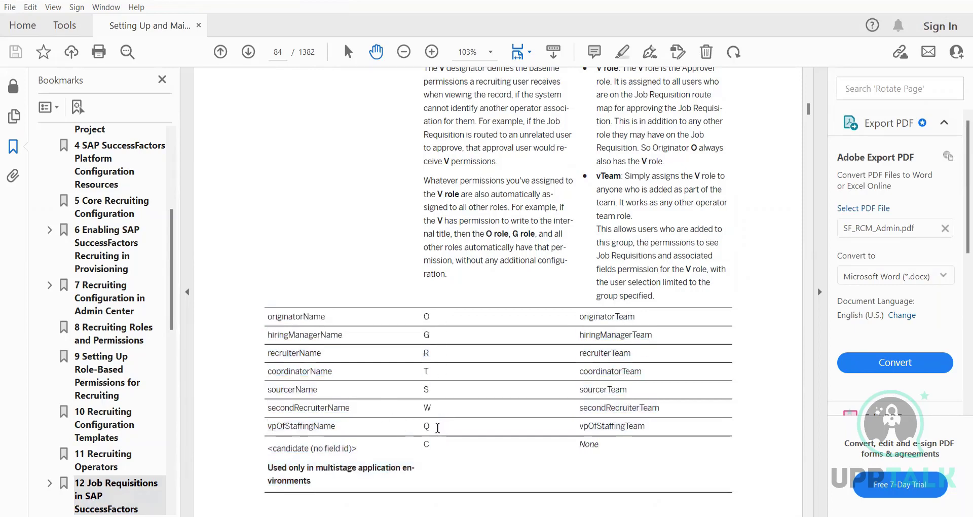
pyautogui.moveTo(327, 481); pyautogui.dragTo(280, 350)
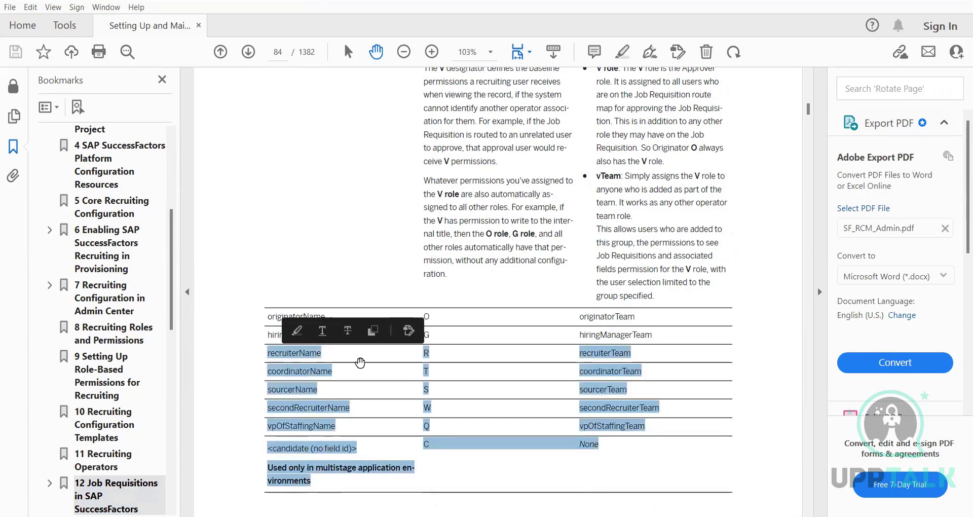
pyautogui.click(278, 323)
pyautogui.moveTo(263, 318); pyautogui.dragTo(439, 389)
pyautogui.click(440, 406)
pyautogui.scroll(-1, 365, 404)
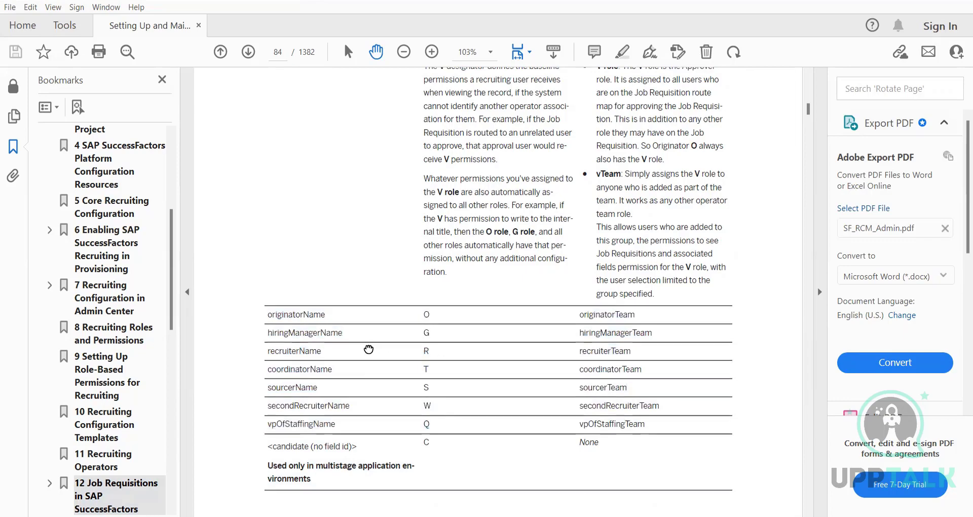
# Highlight the table rows from originatorName (O) to vpOfStaffingName (Q) several times, leaving out the candidate row
pyautogui.scroll(-3, 341, 374)
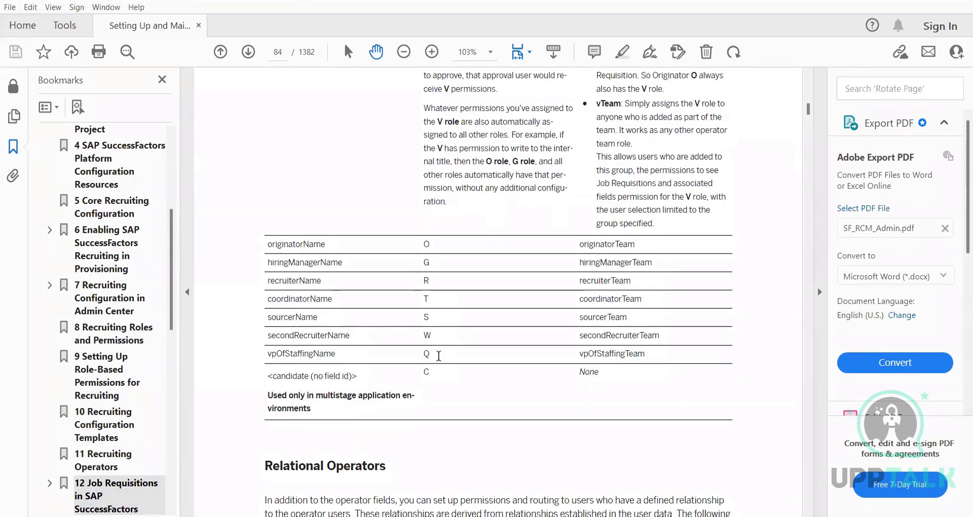
pyautogui.moveTo(439, 356)
pyautogui.mouseDown()
pyautogui.moveTo(375, 335)
pyautogui.moveTo(271, 249)
pyautogui.mouseUp()
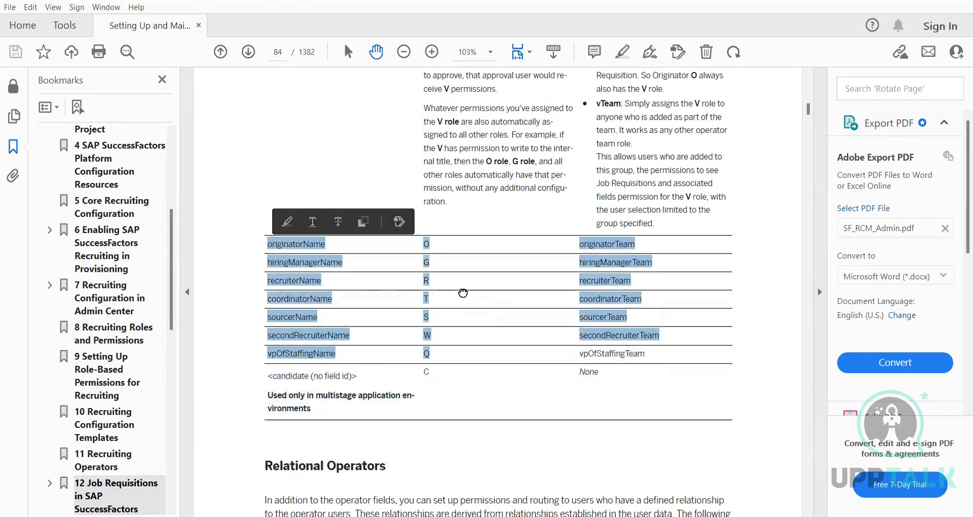
pyautogui.click(459, 296)
pyautogui.moveTo(432, 351); pyautogui.dragTo(269, 248)
pyautogui.click(450, 302)
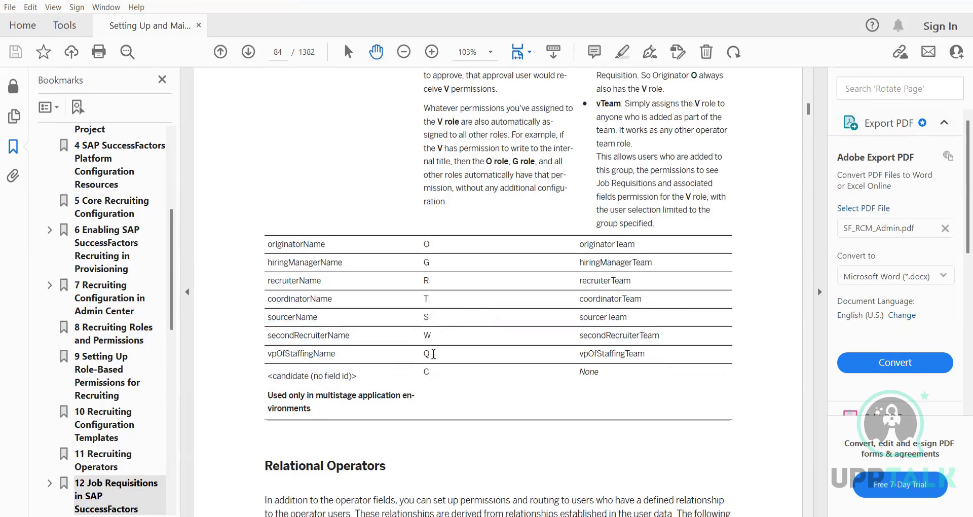
pyautogui.moveTo(433, 354); pyautogui.dragTo(269, 244)
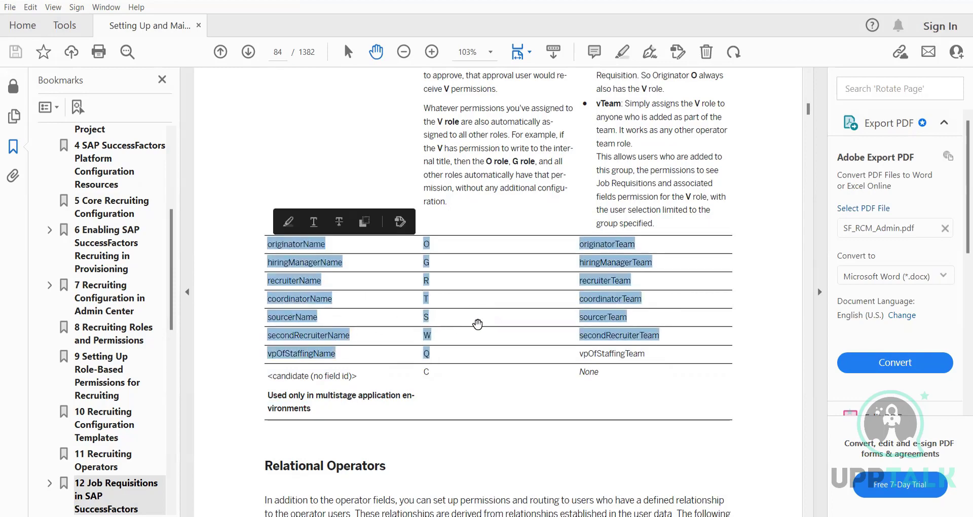
pyautogui.click(478, 323)
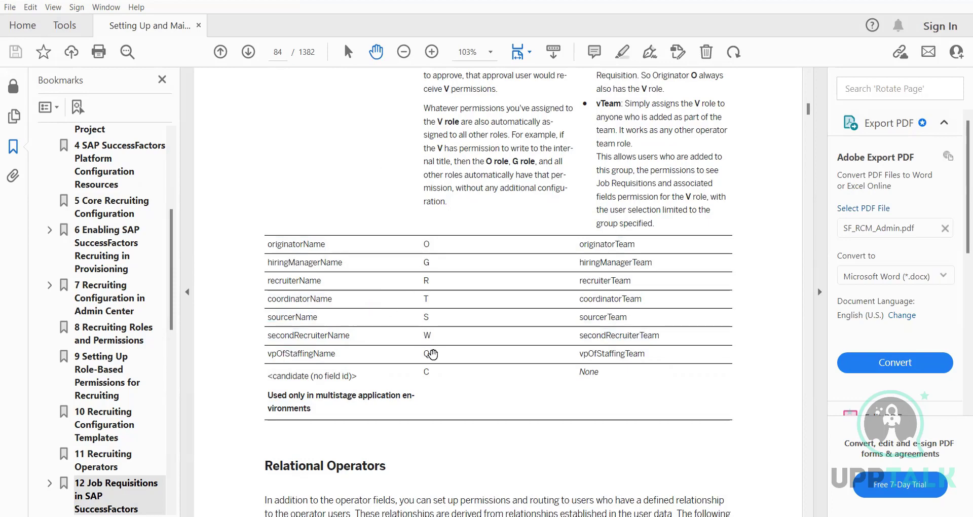
pyautogui.moveTo(428, 354); pyautogui.dragTo(278, 244)
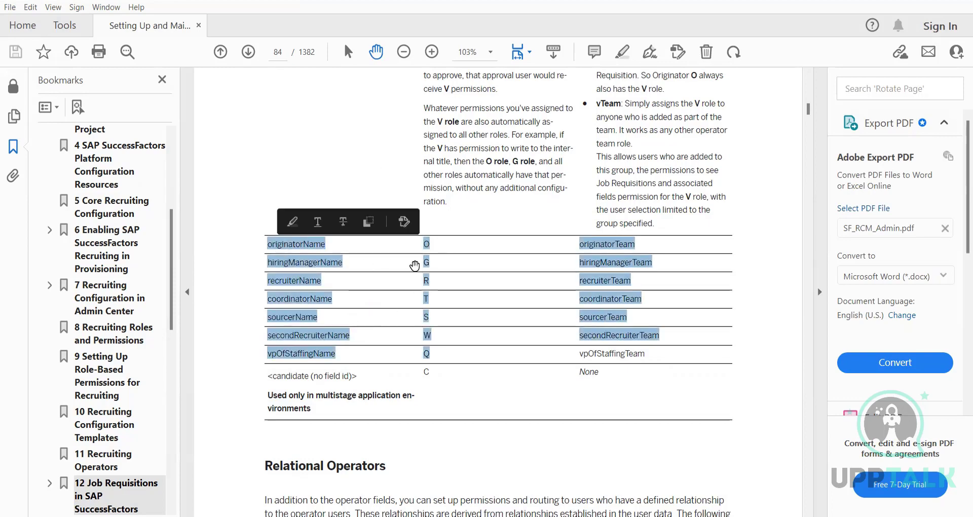
pyautogui.click(408, 274)
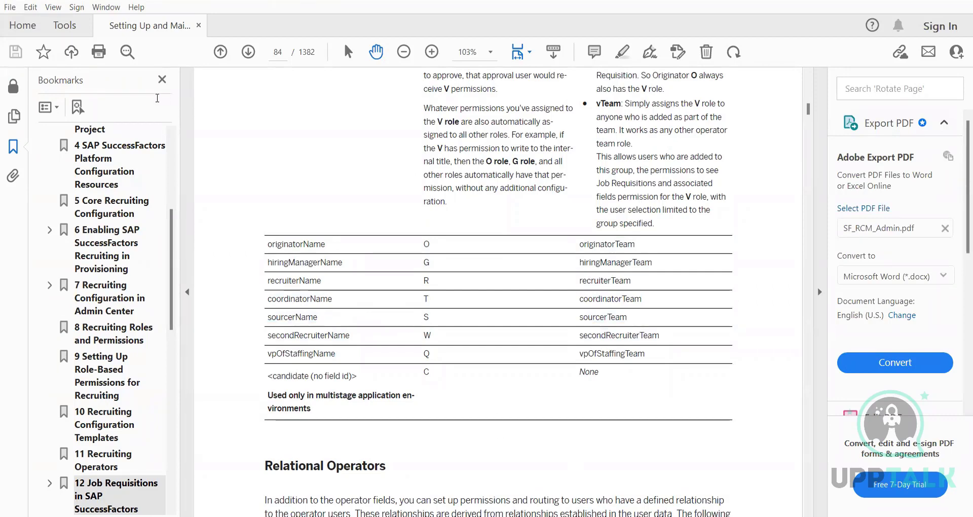
# Switch to the Notepad notes, highlight the line describing the approved and closed statuses, and leave the notes
pyautogui.hotkey('alt', 'Tab')
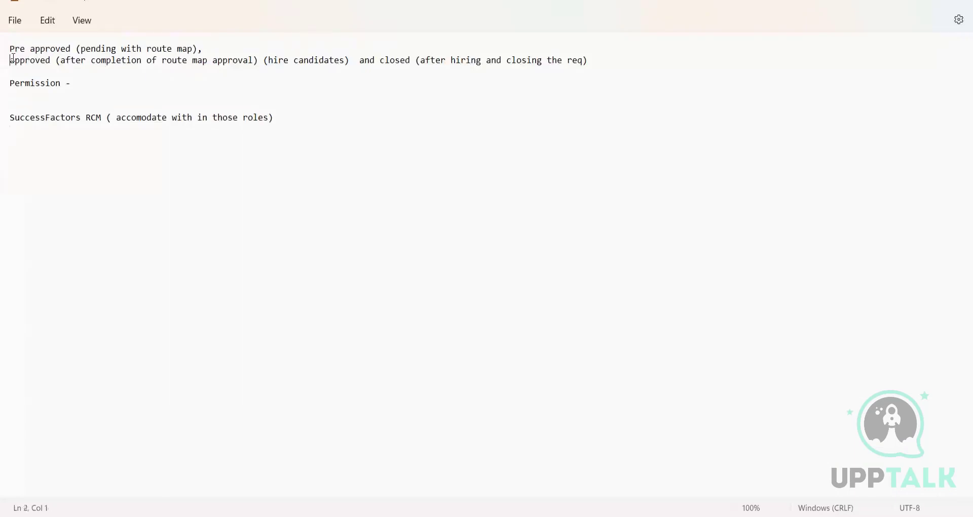
pyautogui.moveTo(13, 58); pyautogui.dragTo(582, 63)
pyautogui.click(107, 89)
pyautogui.click(903, 1)
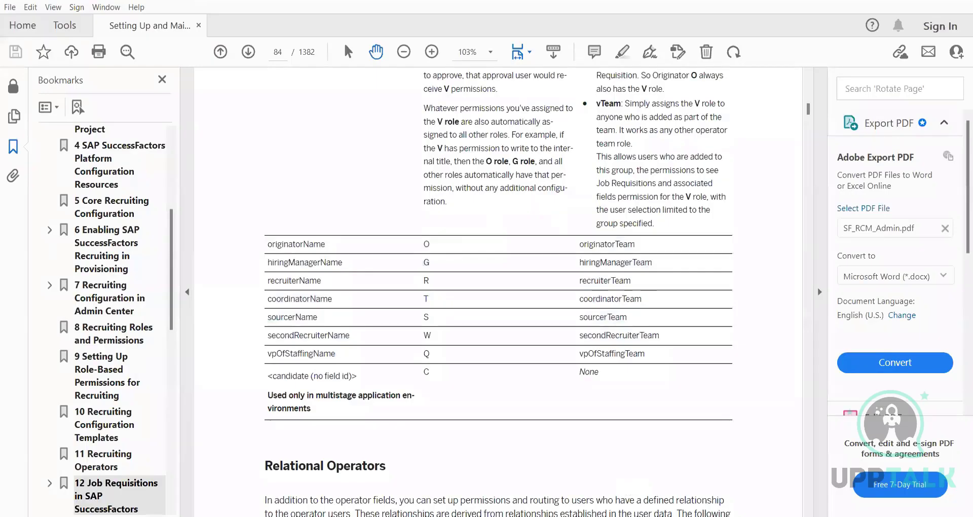
# Switch to JRDM_Starter.xml in Notepad++ and look through the field definitions and field-permission blocks down to the end of the template
pyautogui.hotkey('alt', 'Tab')
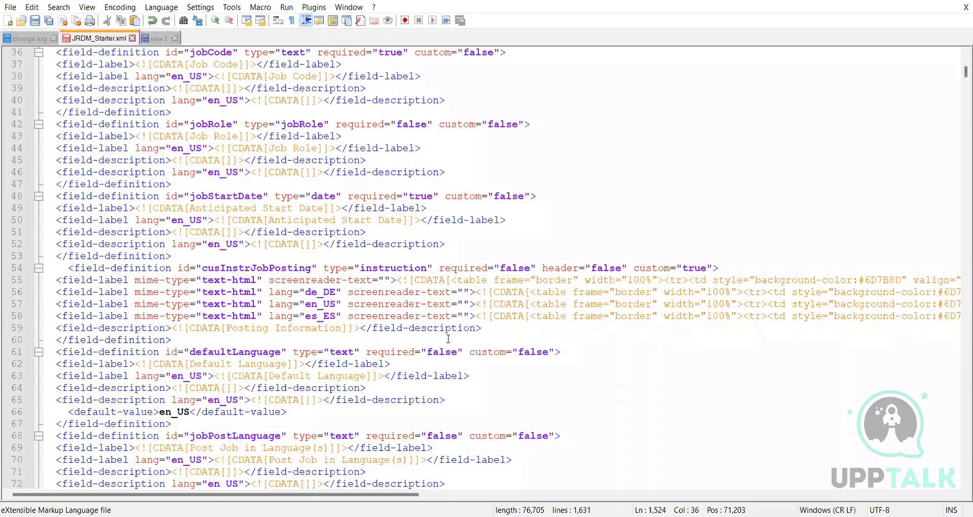
pyautogui.scroll(-9, 448, 339)
pyautogui.scroll(-20, 448, 339)
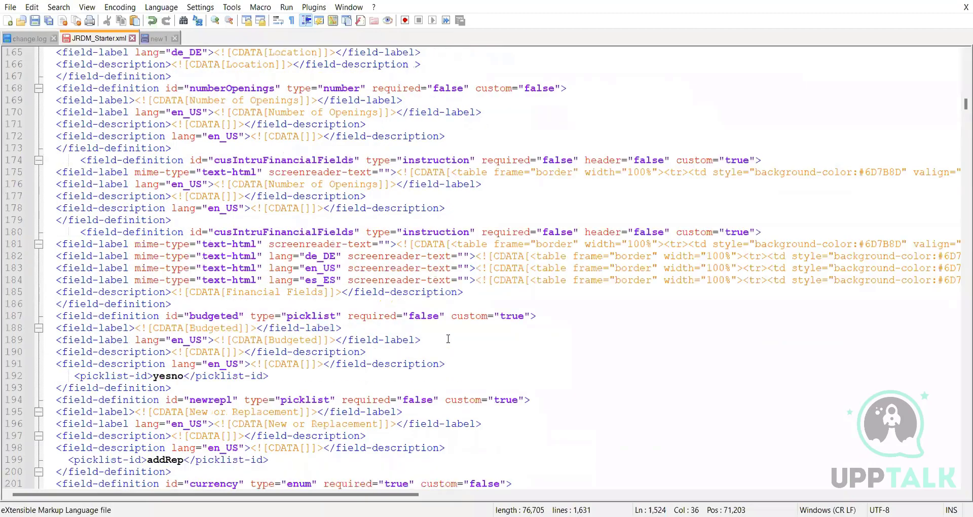
pyautogui.scroll(-20, 448, 338)
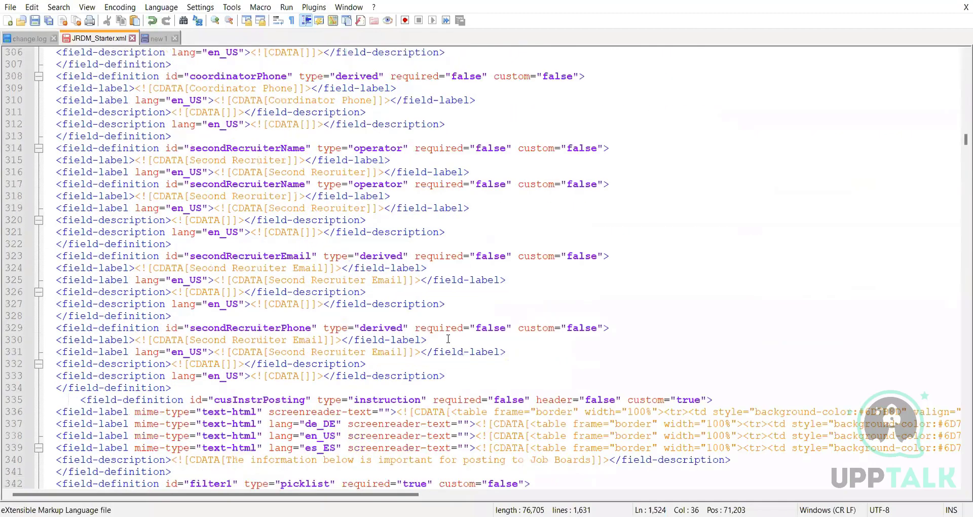
pyautogui.scroll(-20, 448, 338)
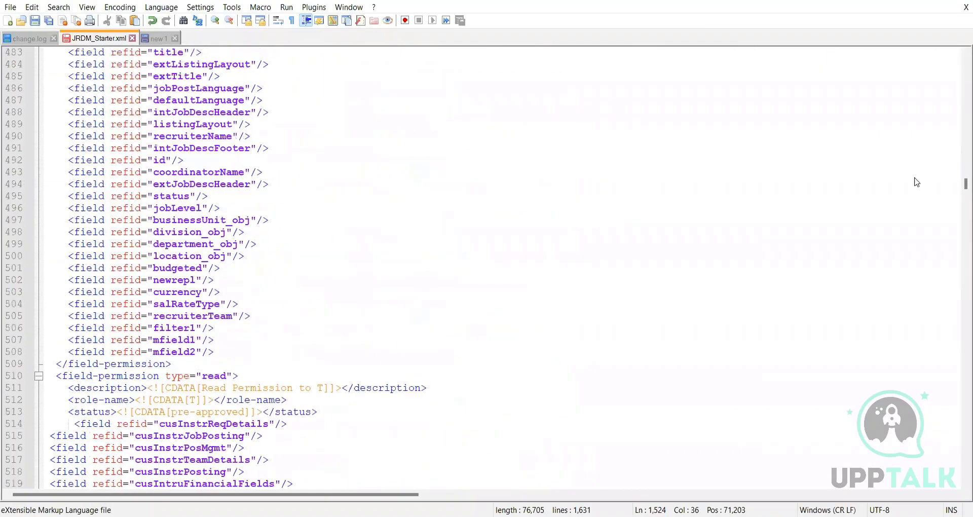
pyautogui.scroll(-14, 963, 249)
pyautogui.scroll(-20, 460, 304)
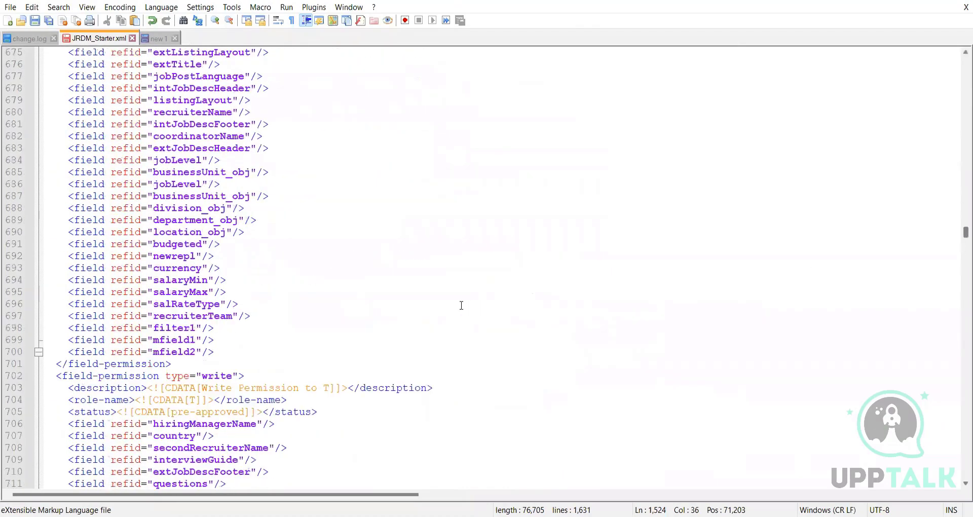
pyautogui.scroll(-20, 462, 304)
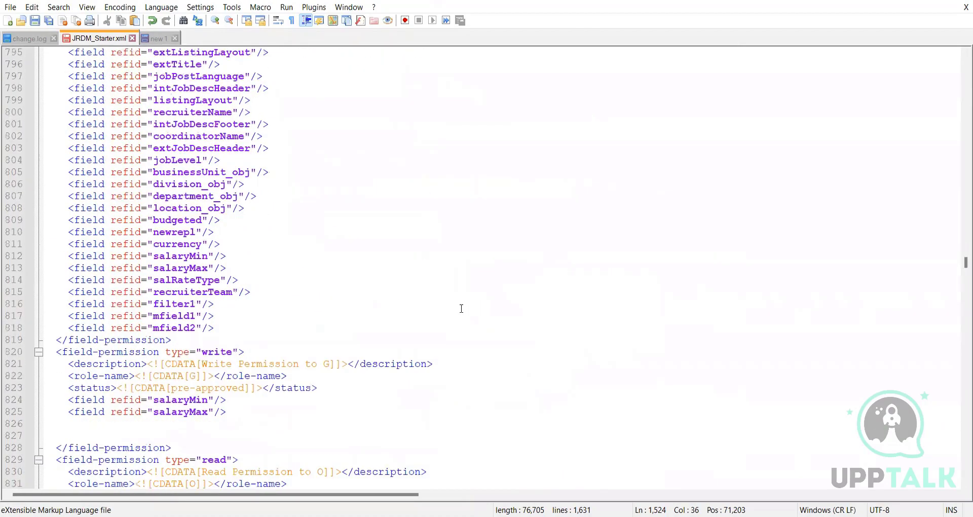
pyautogui.scroll(-20, 462, 308)
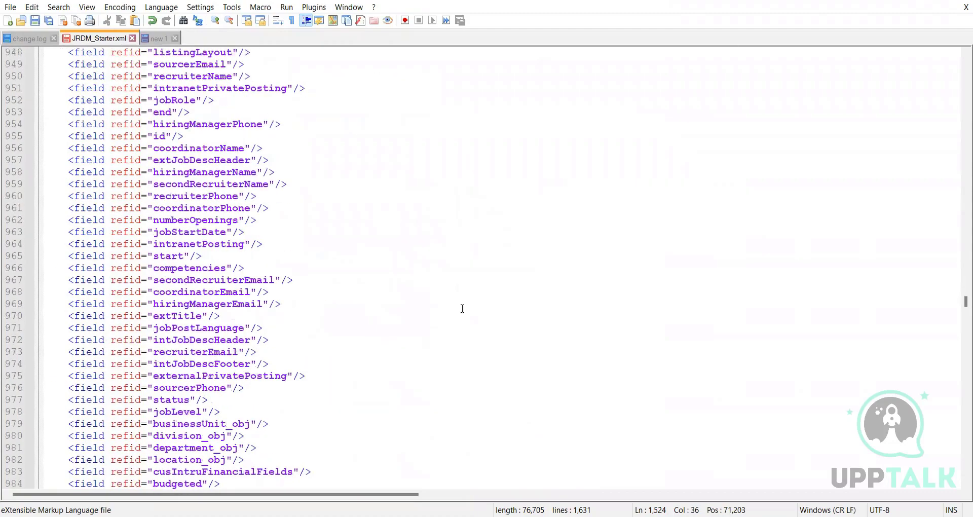
pyautogui.scroll(-20, 462, 308)
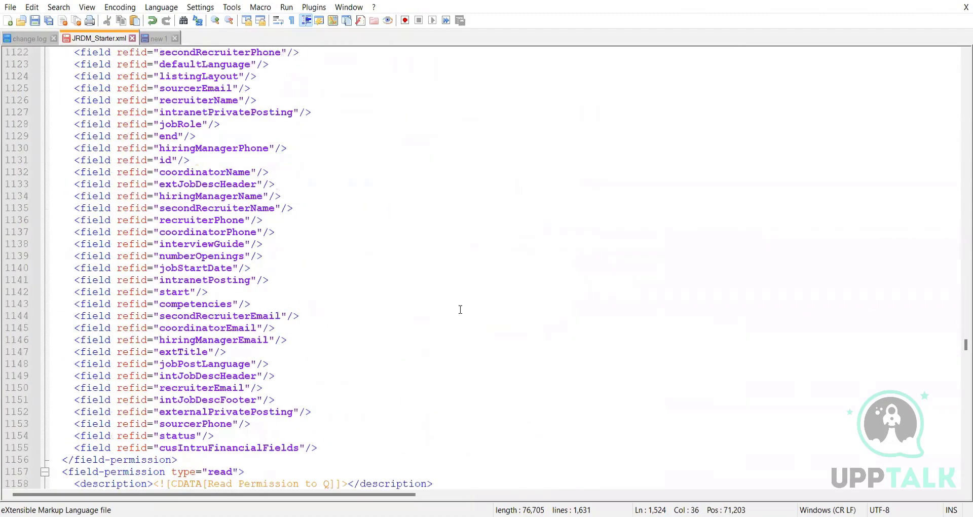
pyautogui.scroll(-20, 464, 311)
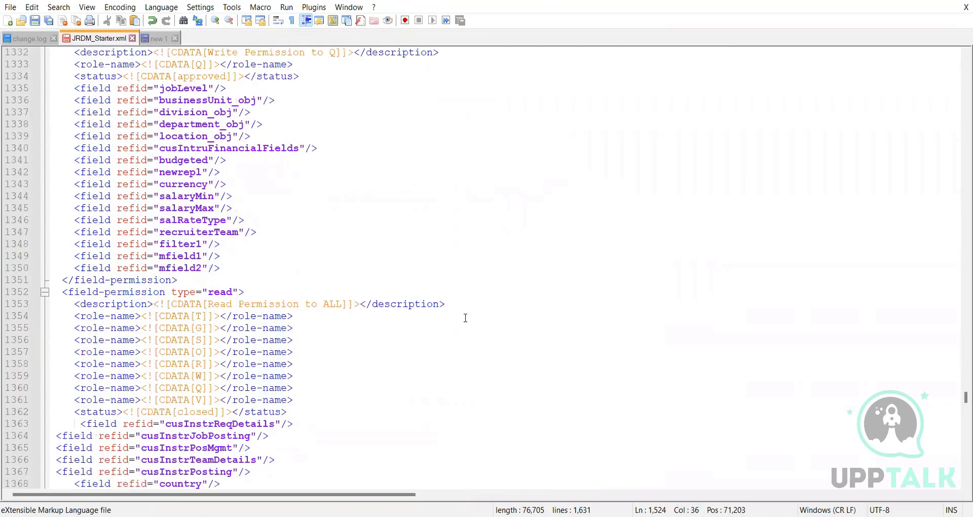
pyautogui.scroll(-20, 466, 318)
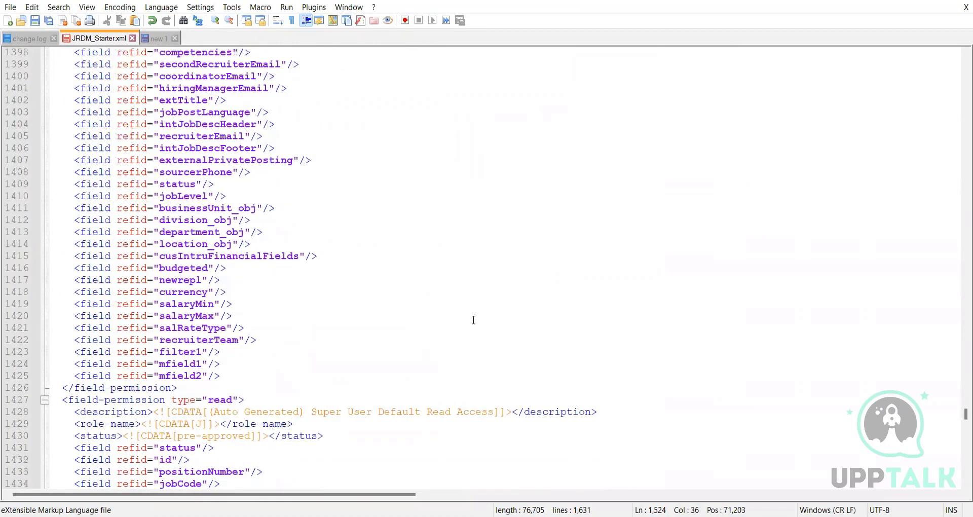
pyautogui.scroll(-20, 449, 362)
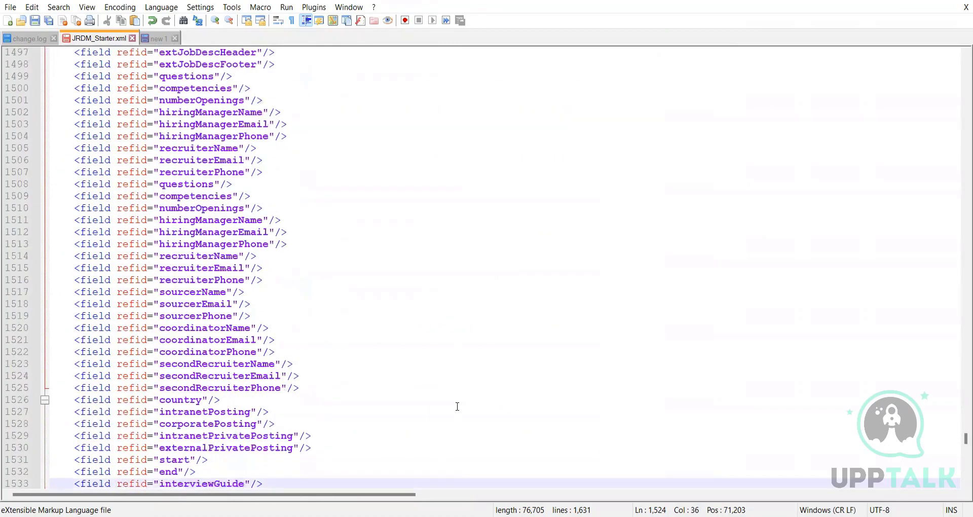
pyautogui.scroll(-20, 458, 407)
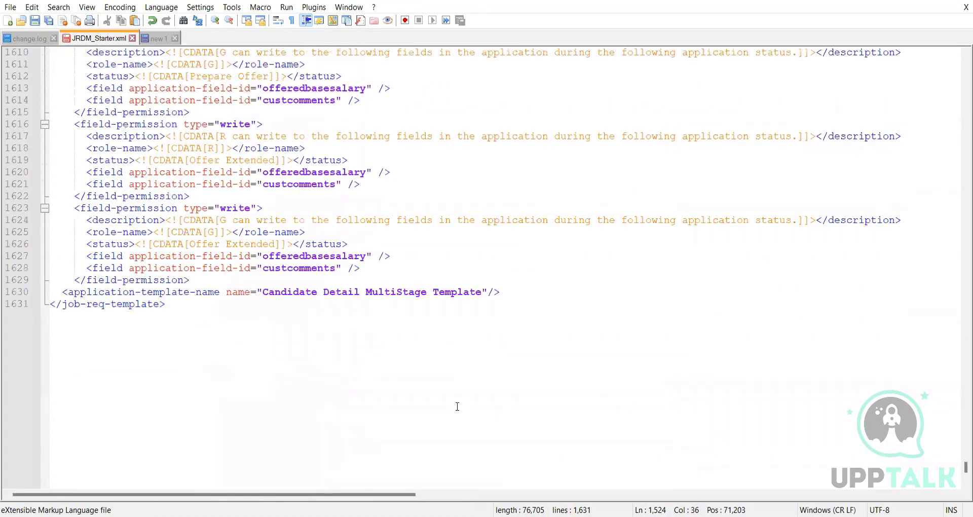
pyautogui.scroll(18, 469, 400)
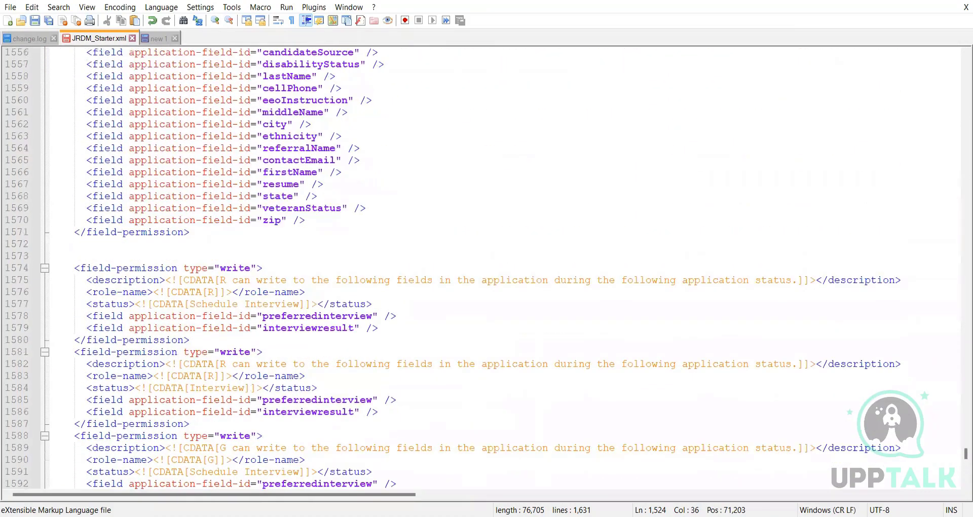
# Switch to the Notepad notes and complete the Permission line with "Button Permission - Close requisition, Reopen requisition"
pyautogui.hotkey('alt', 'Tab')
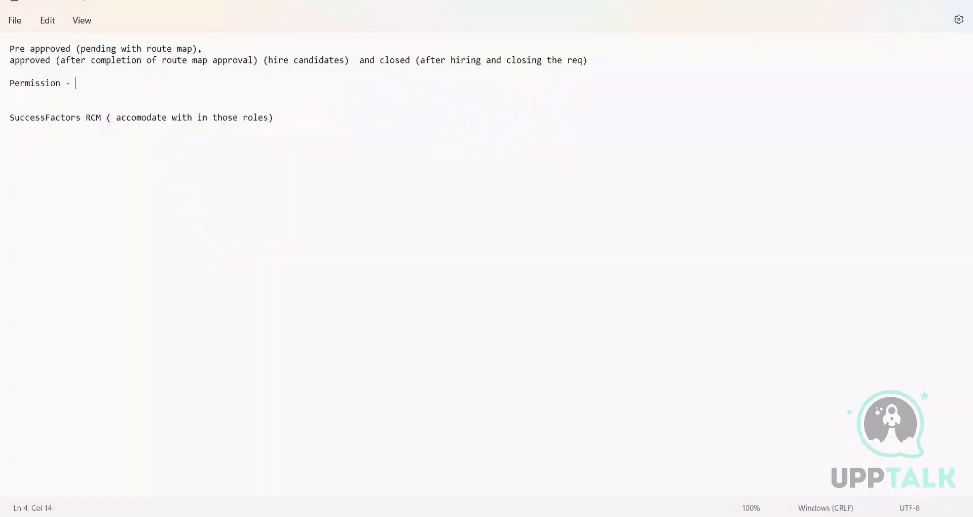
pyautogui.write('Button Permission -')
pyautogui.write('Cl')
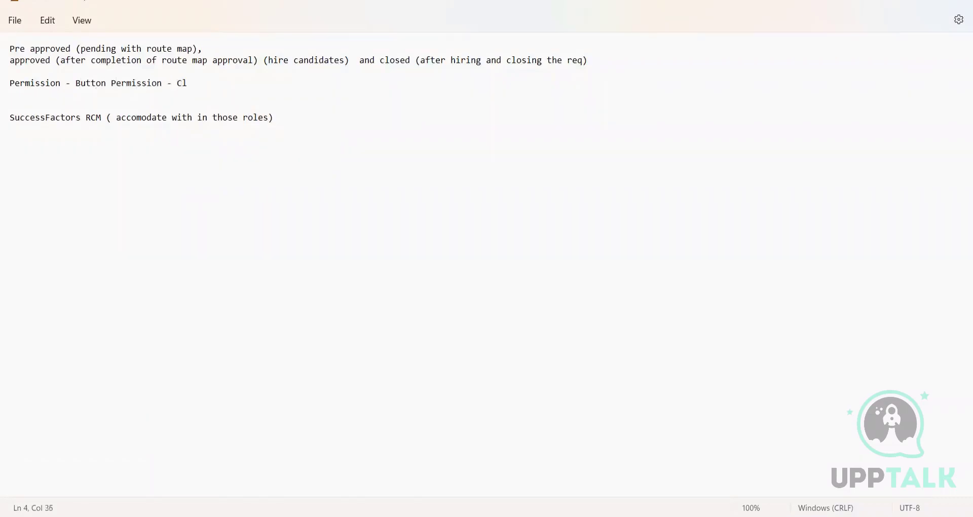
pyautogui.write('ose requisition, REopen requ')
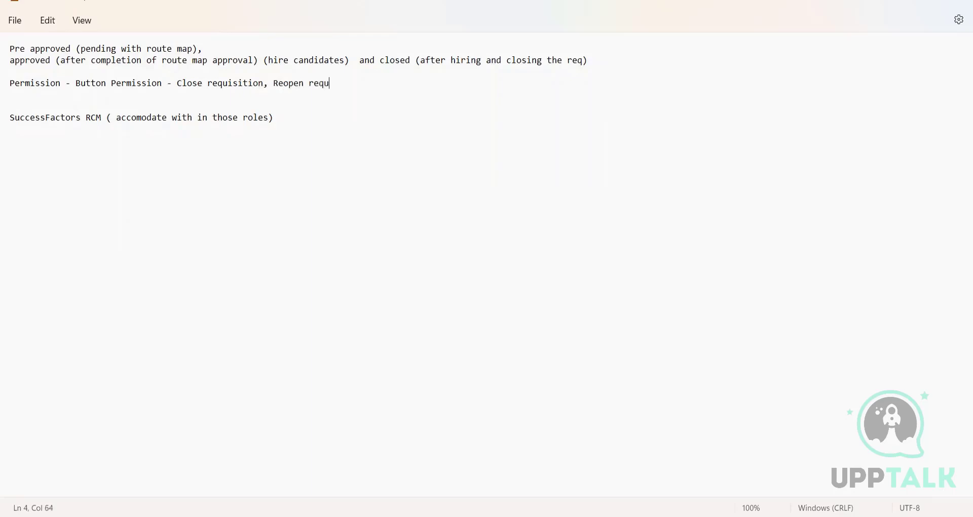
pyautogui.write('isition')
# Return to JRDM_Starter.xml in Notepad++ and search the template for "button"
pyautogui.hotkey('alt', 'Tab')
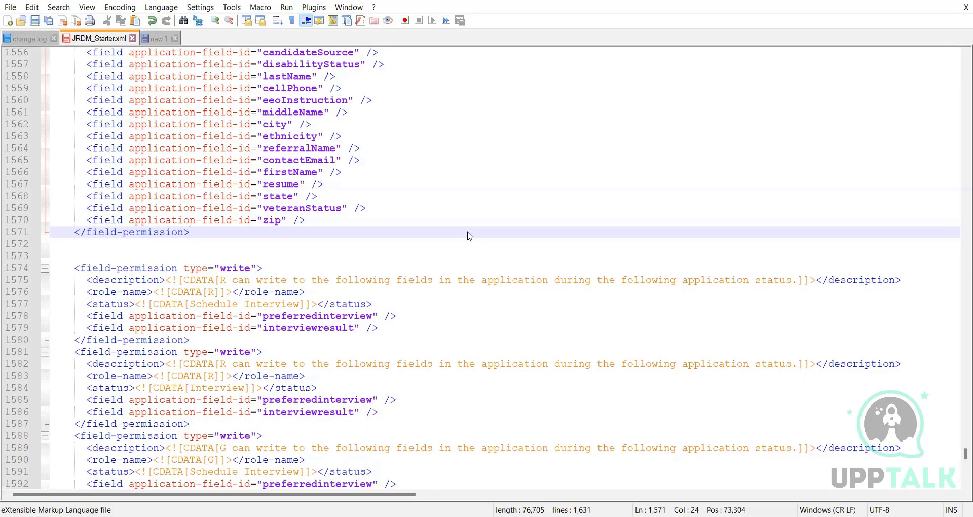
pyautogui.hotkey('ctrl', 'f')
pyautogui.write('button')
pyautogui.press('Return')
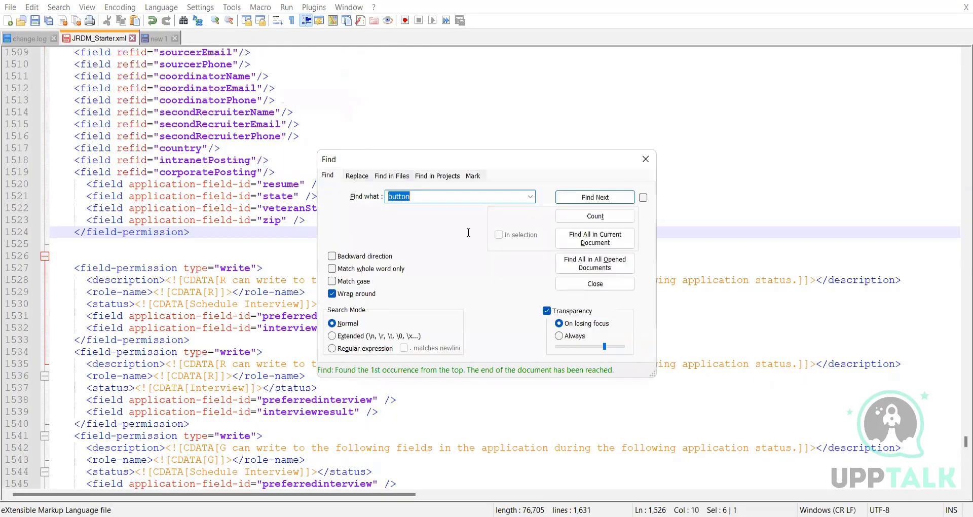
pyautogui.press('Escape')
# Insert a blank line between the closing field-permission tag and the button-permission block
pyautogui.click(171, 268)
pyautogui.click(180, 246)
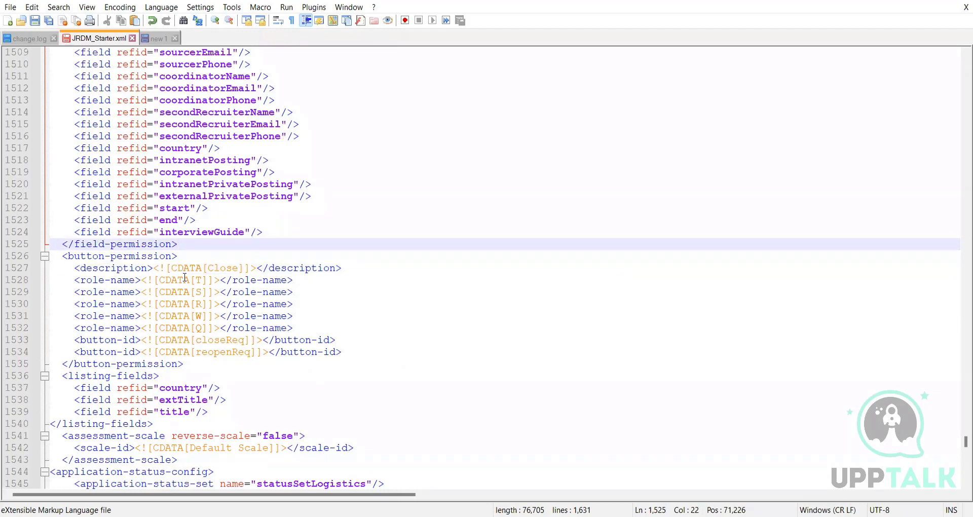
pyautogui.press('Return')
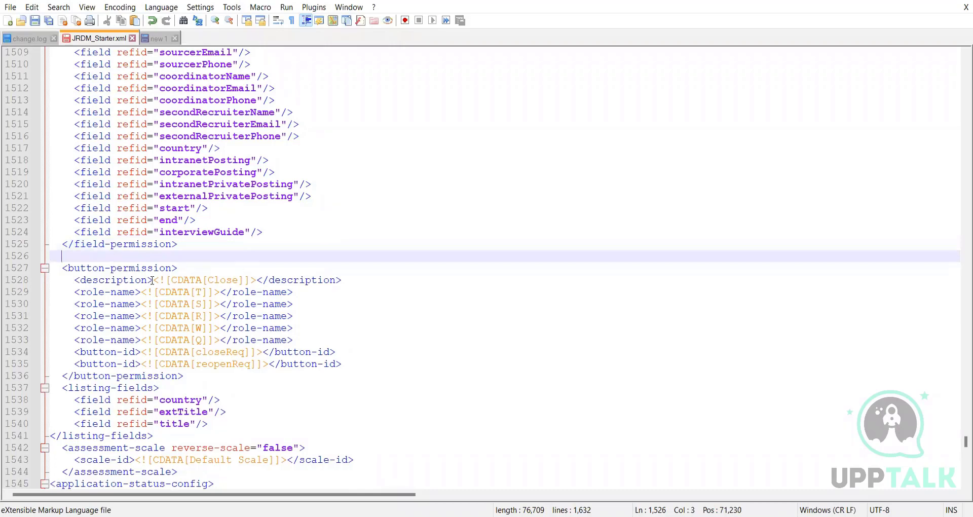
pyautogui.click(55, 255)
# Highlight the button-permission tag, its Close description and the role names T to Q, and point out the closeReq button ID
pyautogui.scroll(-1, 126, 304)
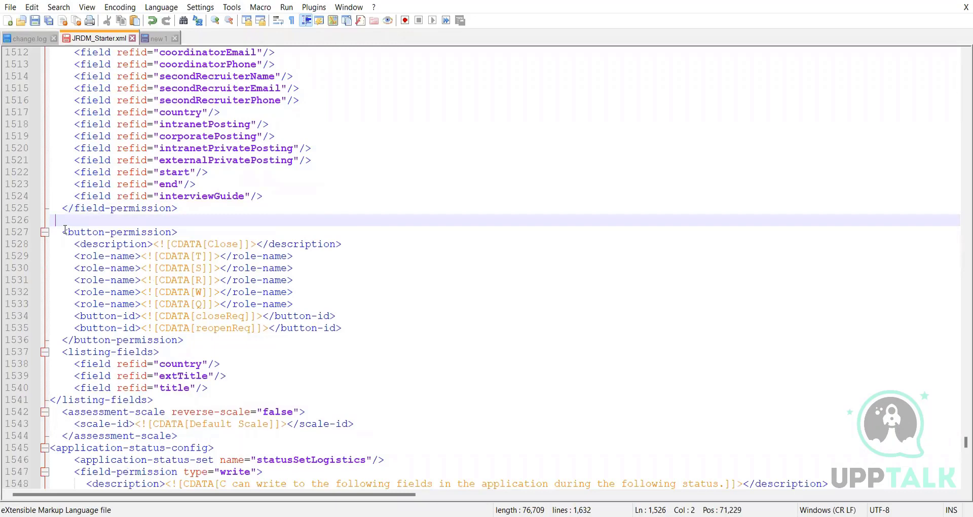
pyautogui.moveTo(65, 230); pyautogui.dragTo(179, 233)
pyautogui.doubleClick(218, 247)
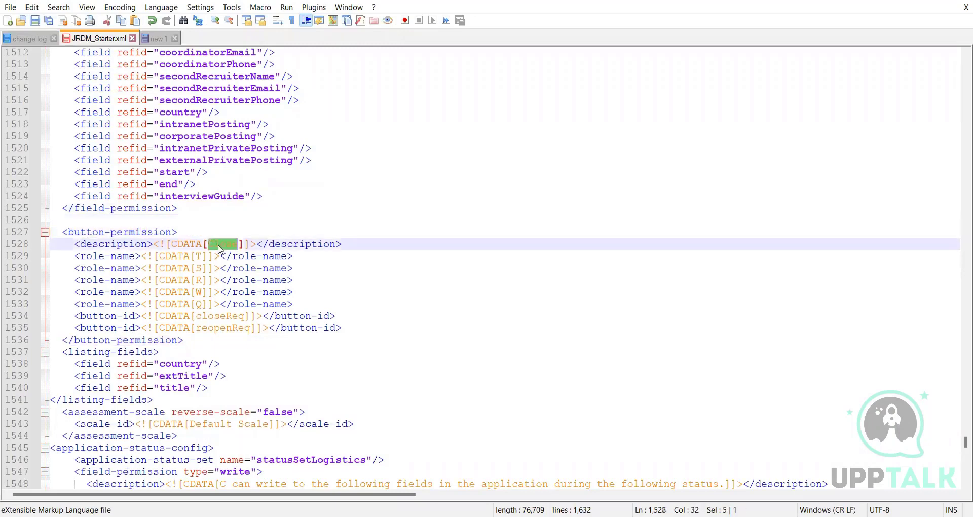
pyautogui.moveTo(207, 305); pyautogui.dragTo(196, 256)
pyautogui.click(216, 338)
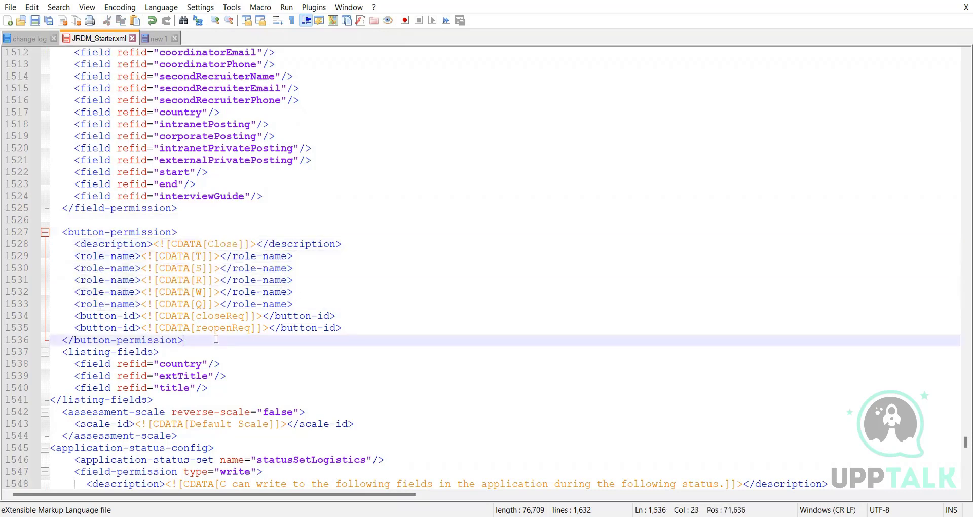
pyautogui.click(208, 316)
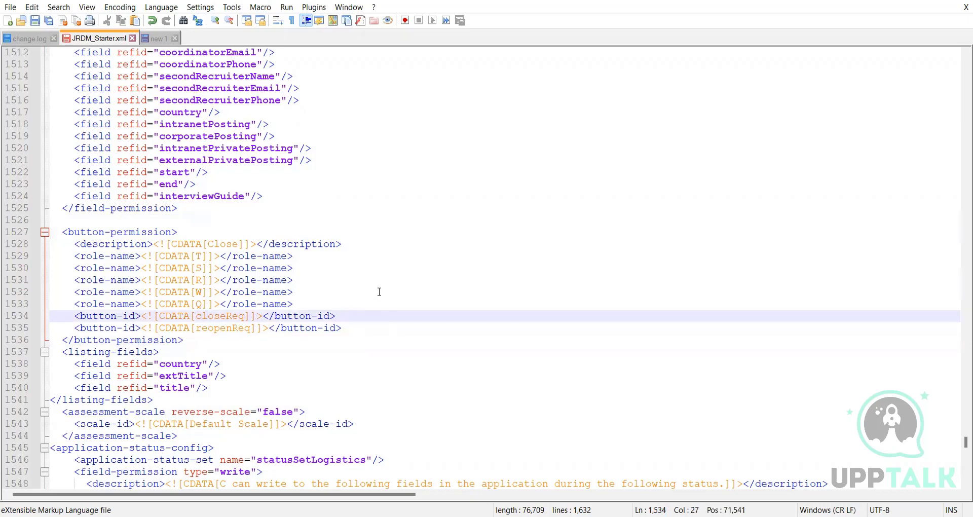
pyautogui.scroll(-3, 379, 292)
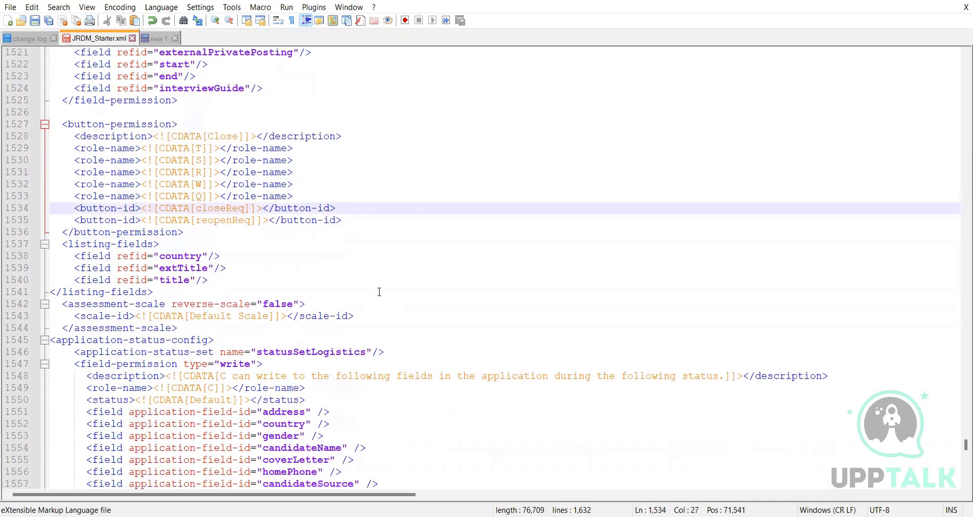
pyautogui.scroll(9, 379, 292)
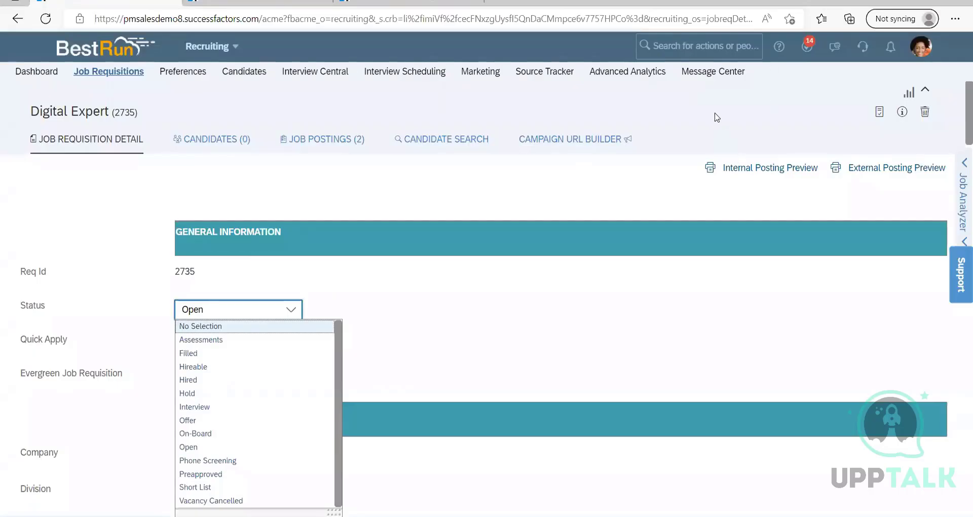
# Switch to Manage Templates in the browser and open the button permissions of the Basic Job Requisition template
pyautogui.click(716, 117)
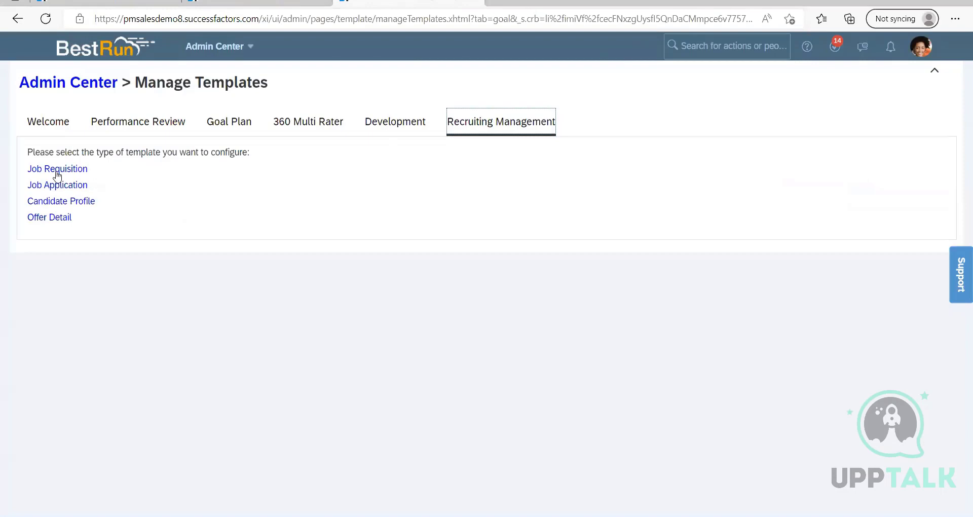
pyautogui.click(56, 169)
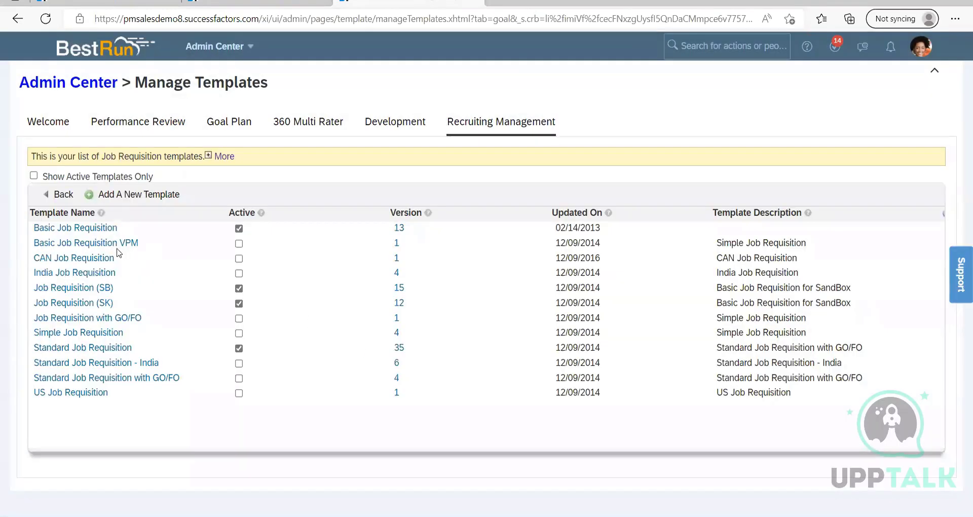
pyautogui.click(97, 229)
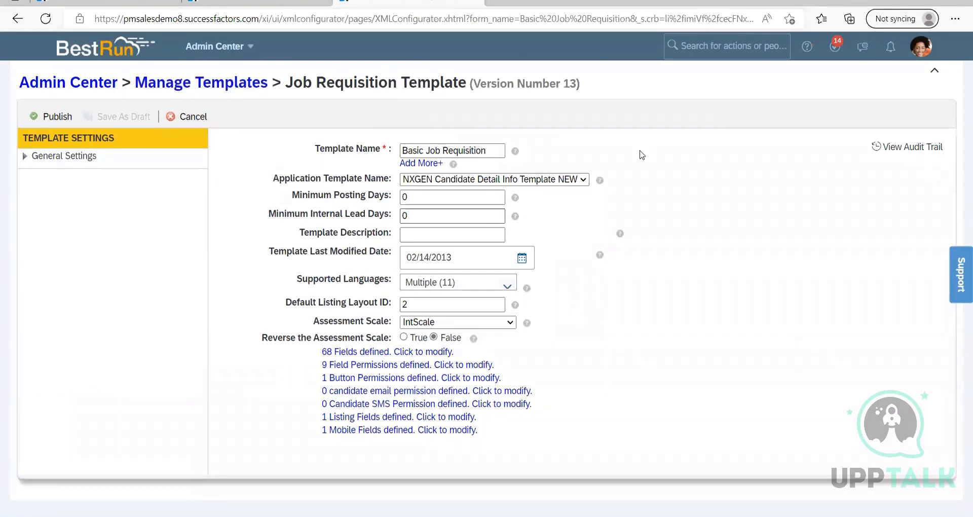
pyautogui.click(361, 381)
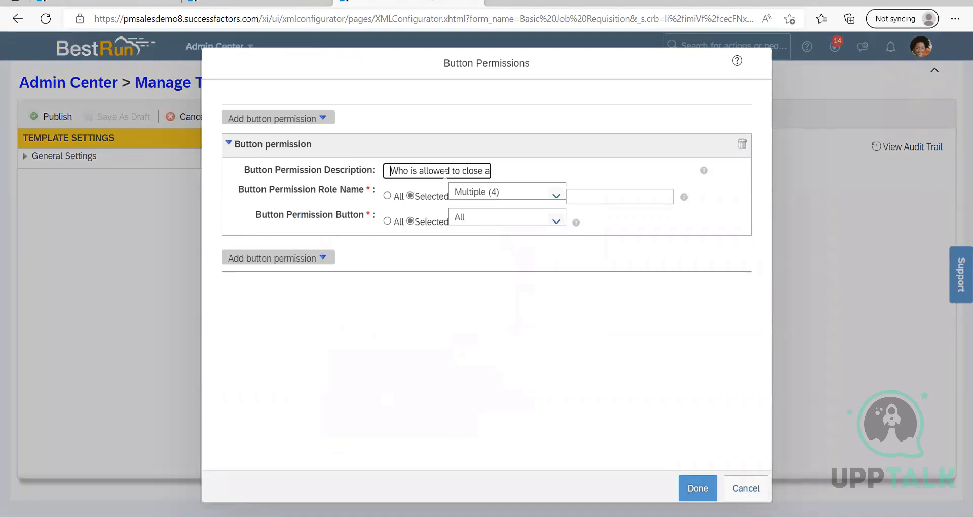
# Examine the button permission's full description, its selected role names and its list of permitted buttons
pyautogui.moveTo(439, 172); pyautogui.dragTo(498, 173)
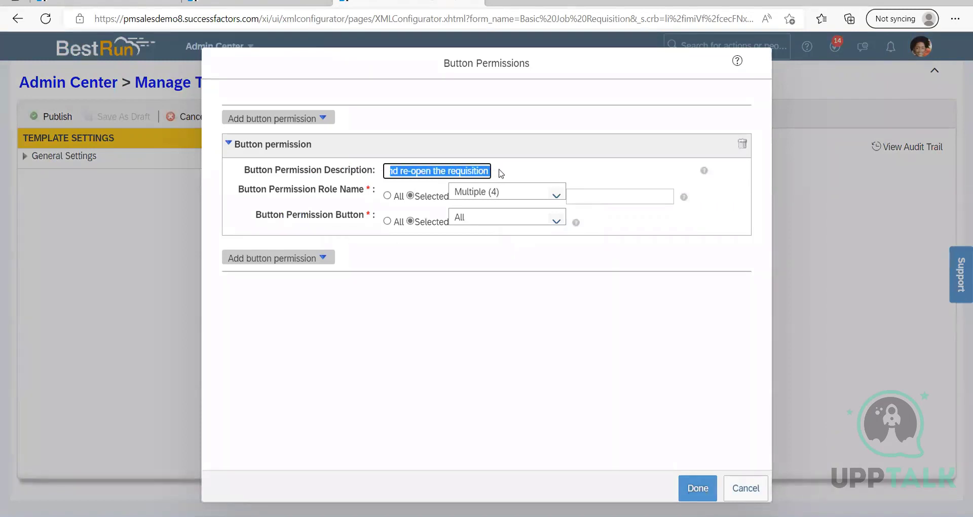
pyautogui.click(553, 193)
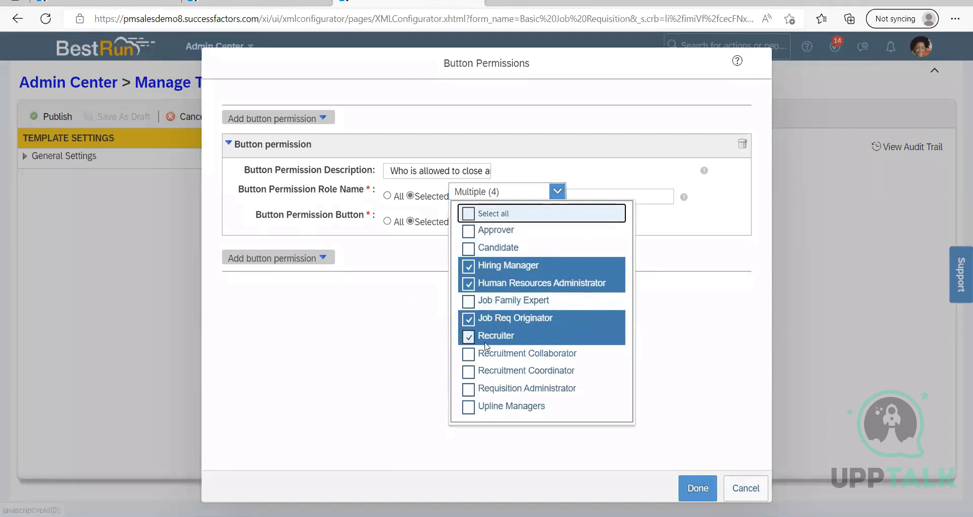
pyautogui.click(382, 326)
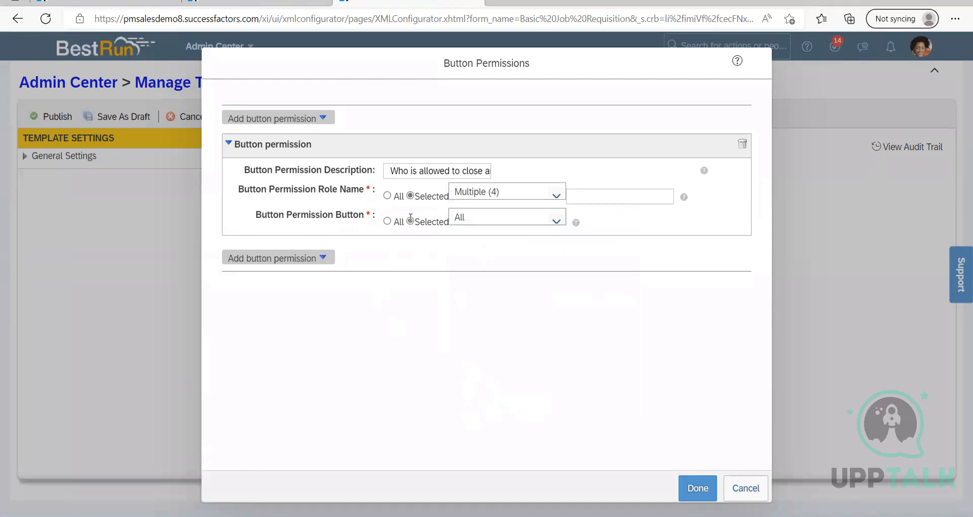
pyautogui.click(552, 224)
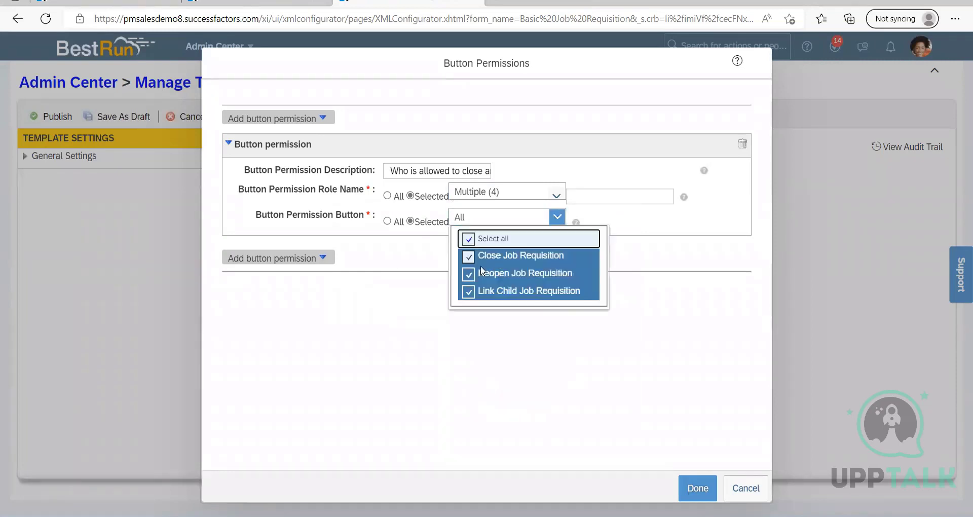
pyautogui.click(465, 344)
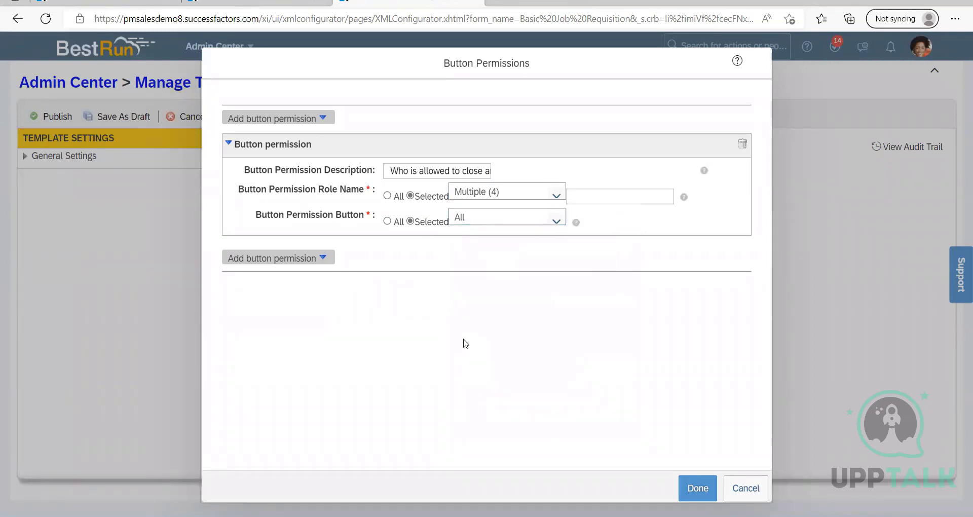
# Cancel the button permissions dialog, switch to the Notepad notes and add the line "Permission part with in the requsition" below the button permission note
pyautogui.click(746, 488)
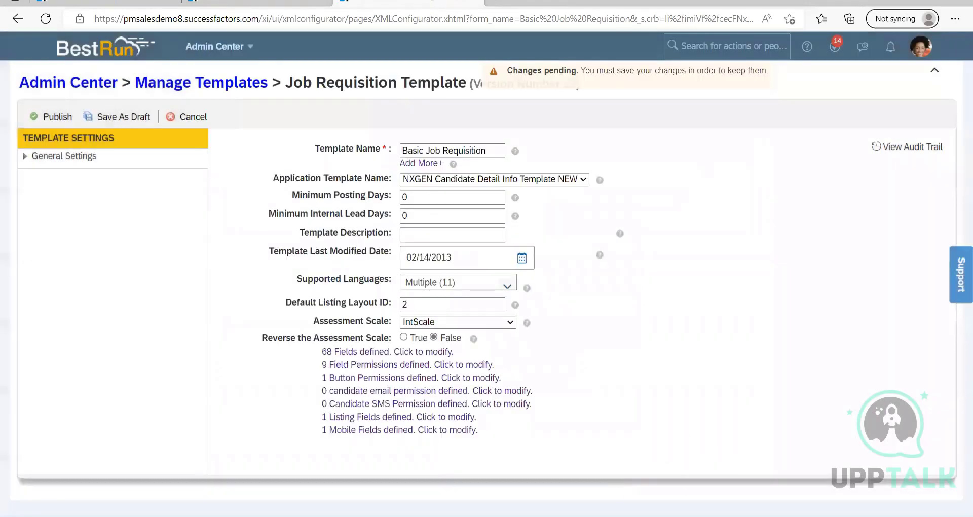
pyautogui.hotkey('alt', 'Tab')
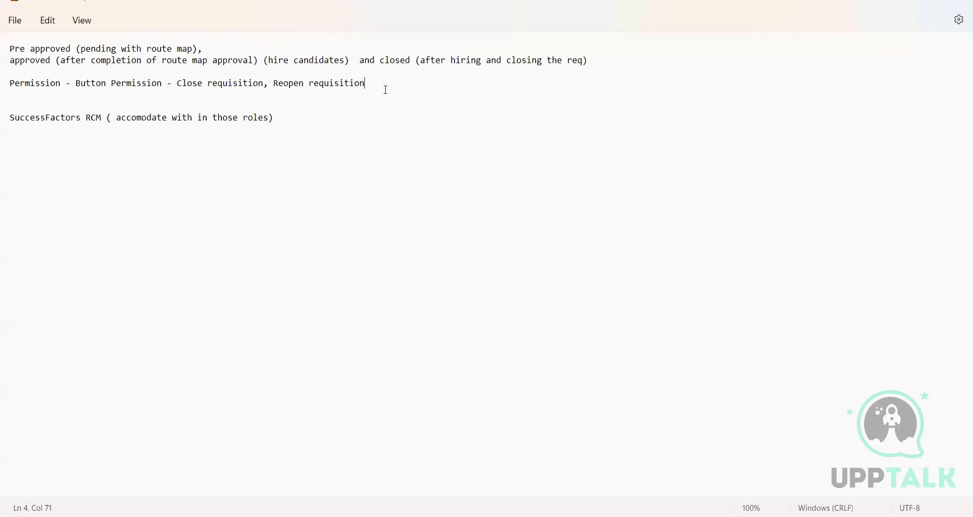
pyautogui.press('Return')
pyautogui.press('Return')
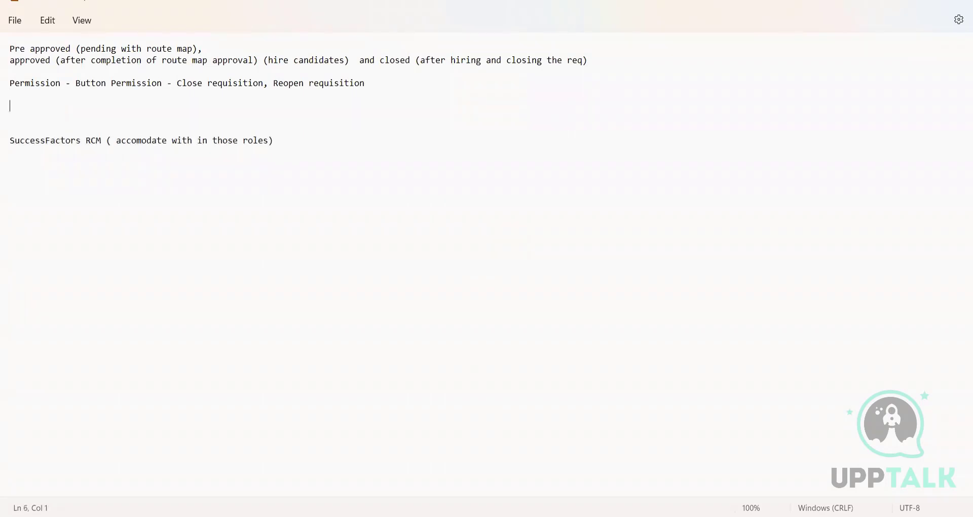
pyautogui.write('Perm')
pyautogui.write('i')
pyautogui.press('BackSpace')
pyautogui.write('ermission part with in the req')
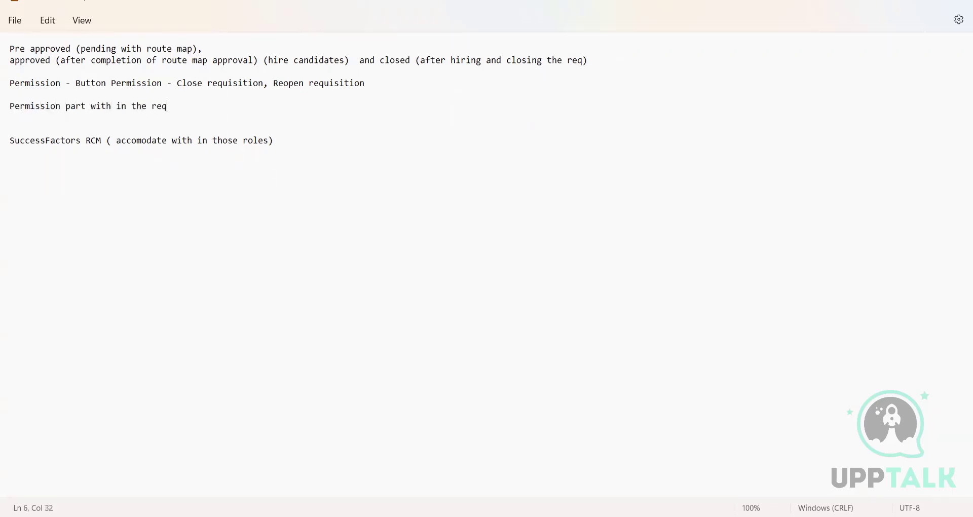
pyautogui.write('usition')
# Highlight the status and permission notes, from the approved status line to the new permission line, then clear the selection
pyautogui.click(428, 216)
pyautogui.moveTo(208, 106); pyautogui.dragTo(5, 52)
pyautogui.click(347, 115)
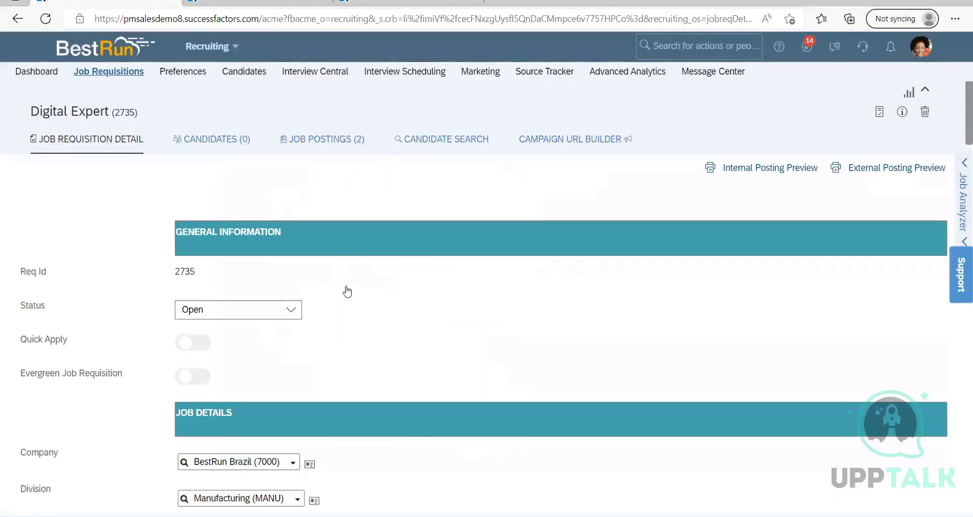
# Highlight the General Information section heading in the Digital Expert job requisition in the browser
pyautogui.moveTo(283, 234); pyautogui.dragTo(176, 232)
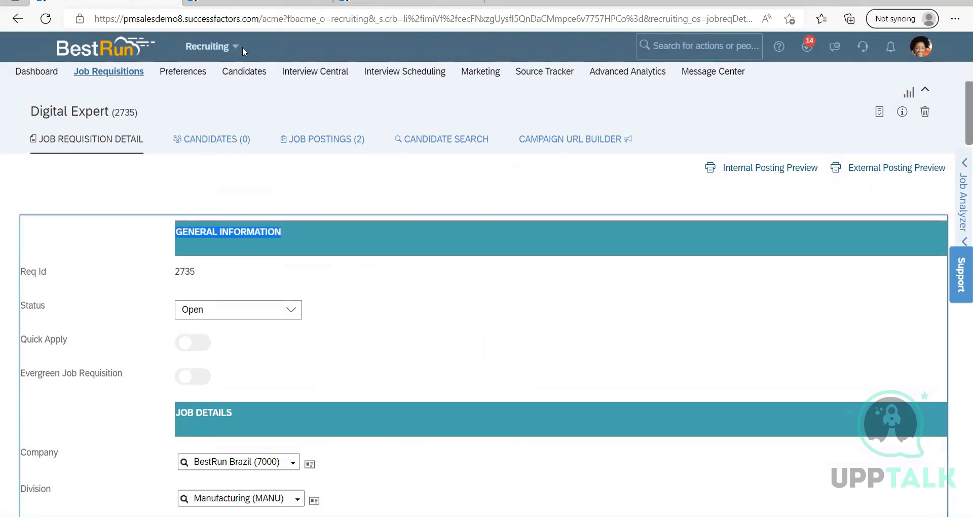
pyautogui.click(303, 241)
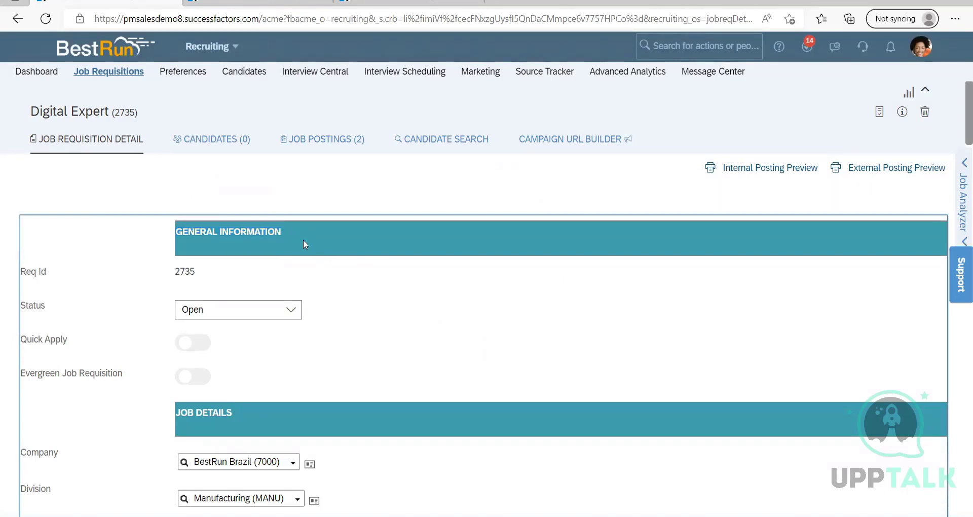
pyautogui.moveTo(282, 234); pyautogui.dragTo(175, 233)
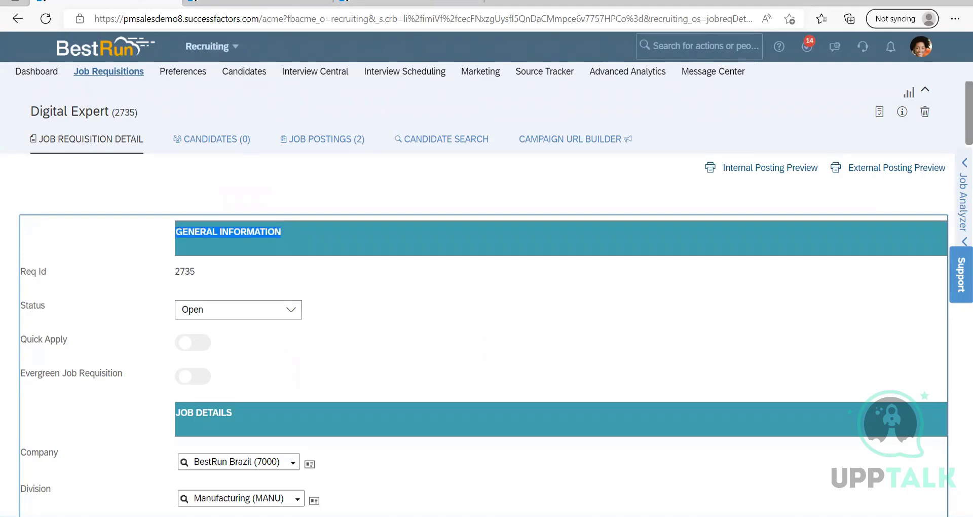
# Switch to JRDM_Starter.xml in Notepad++ and search for "instruction", going through the matching field definitions
pyautogui.hotkey('alt', 'Tab')
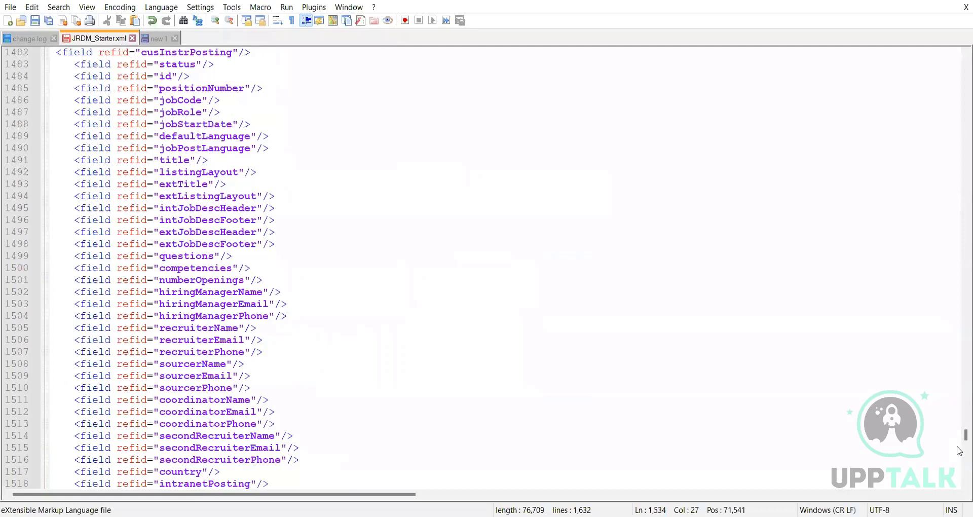
pyautogui.moveTo(959, 439); pyautogui.dragTo(957, 89)
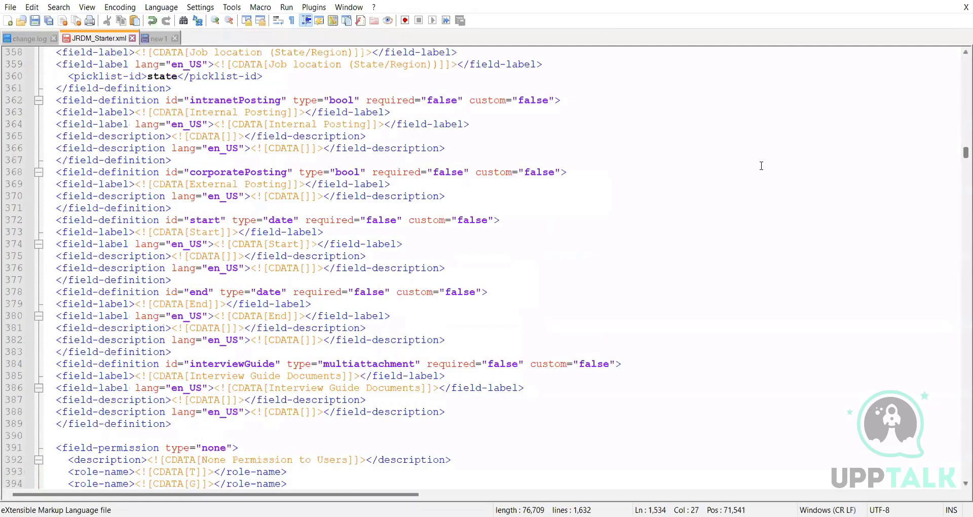
pyautogui.click(762, 166)
pyautogui.hotkey('ctrl', 'f')
pyautogui.write('instru')
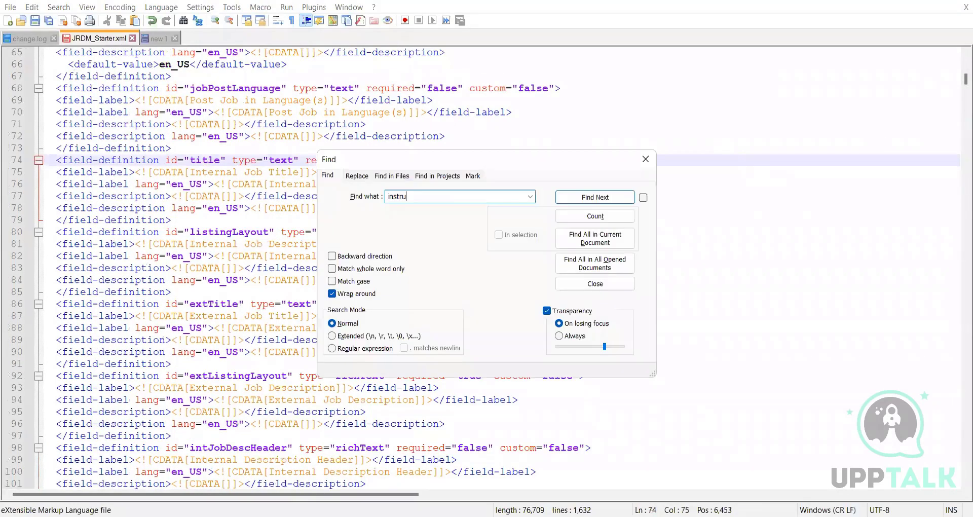
pyautogui.write('ct')
pyautogui.press('BackSpace')
pyautogui.write('ct')
pyautogui.write('ion')
pyautogui.press('Return')
pyautogui.press('Return')
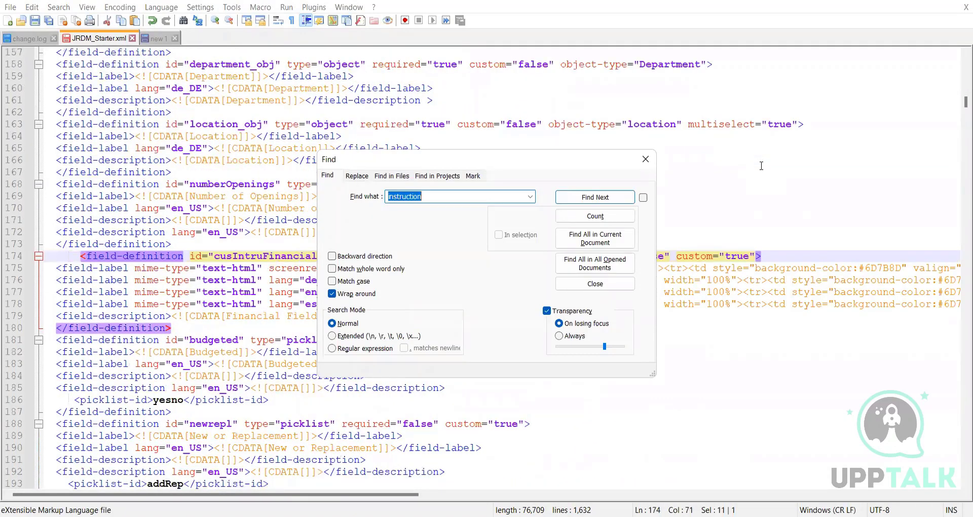
pyautogui.press('Return')
pyautogui.press('Return')
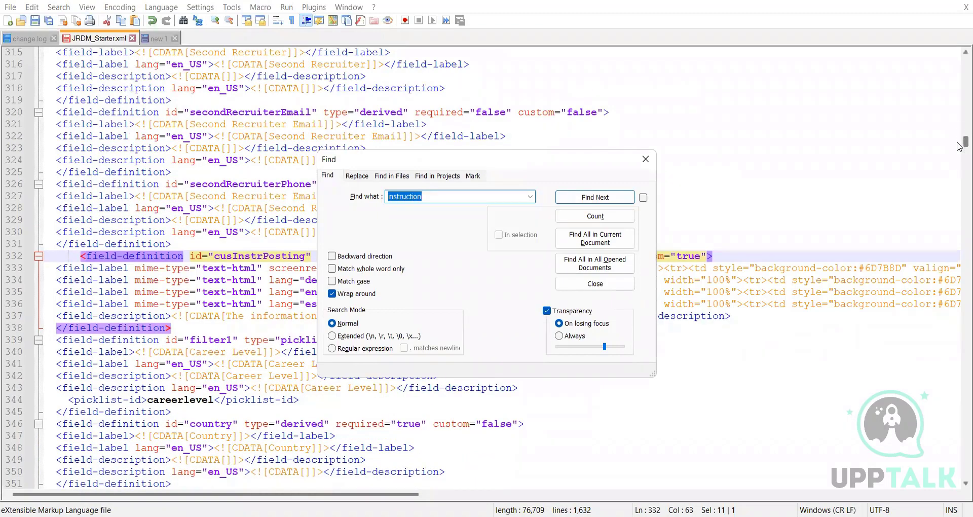
# Go back to the cusInstrReqDetails instruction field at the start of the XML and close the search
pyautogui.moveTo(960, 147); pyautogui.dragTo(960, 50)
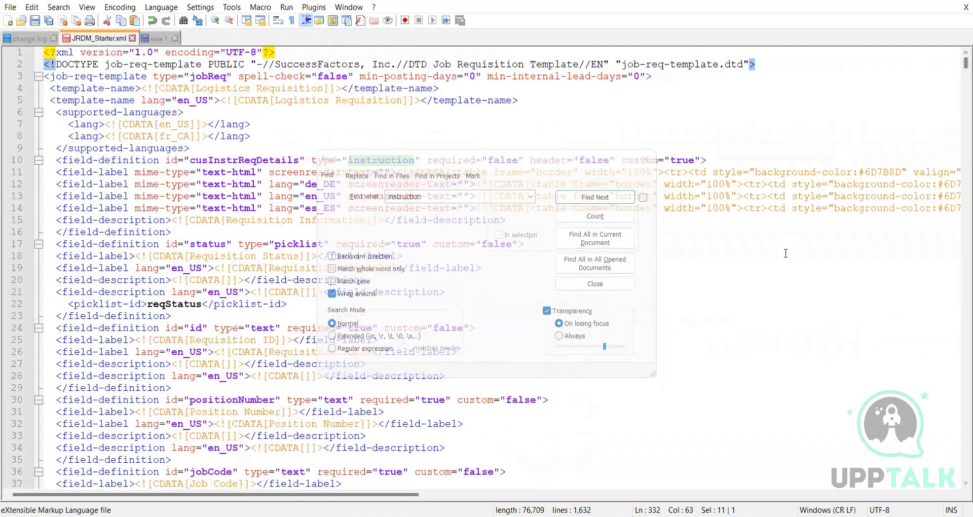
pyautogui.click(785, 257)
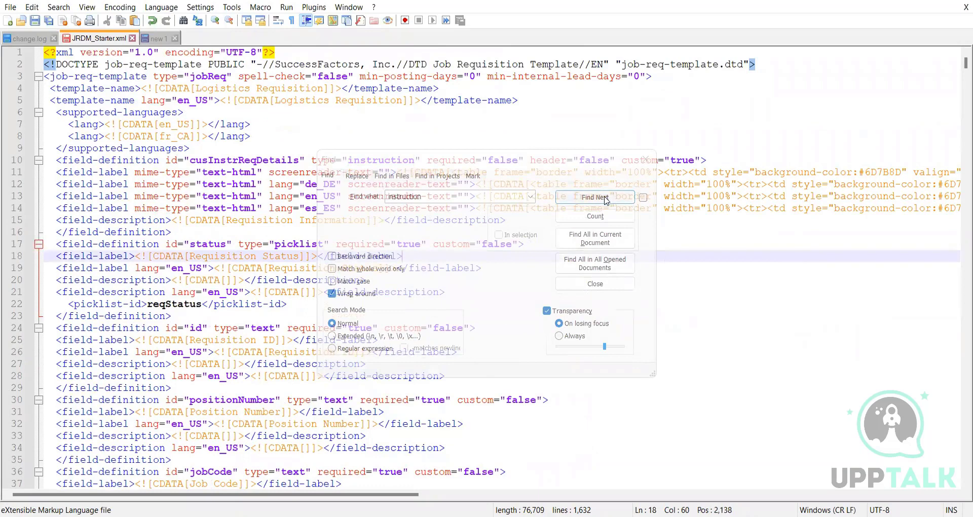
pyautogui.click(647, 160)
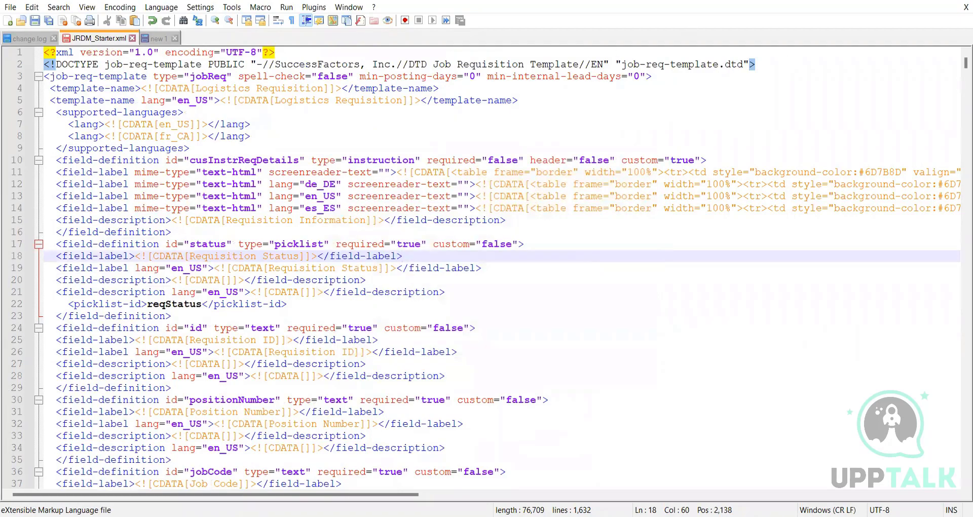
# Switch to the Digital Expert requisition in the browser and review its sections from General Information to Additional Comments
pyautogui.hotkey('alt', 'Tab')
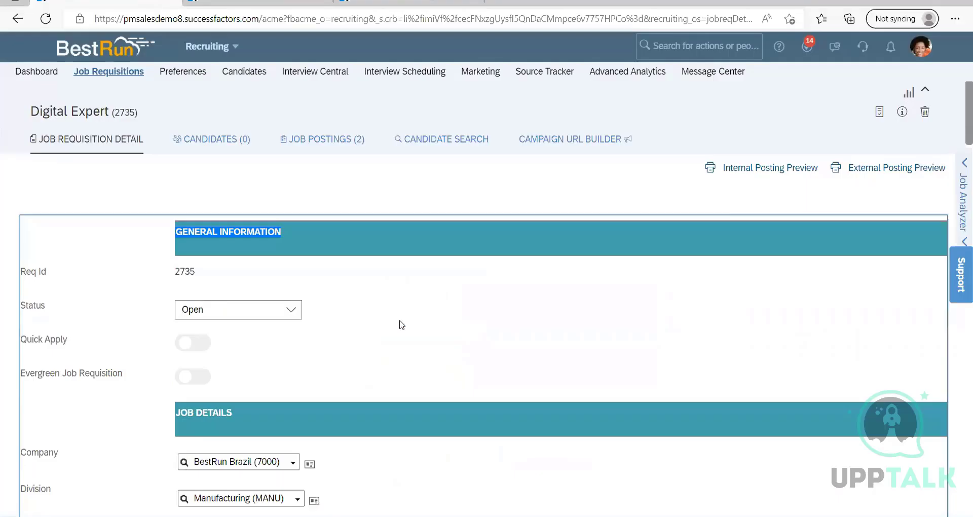
pyautogui.click(392, 320)
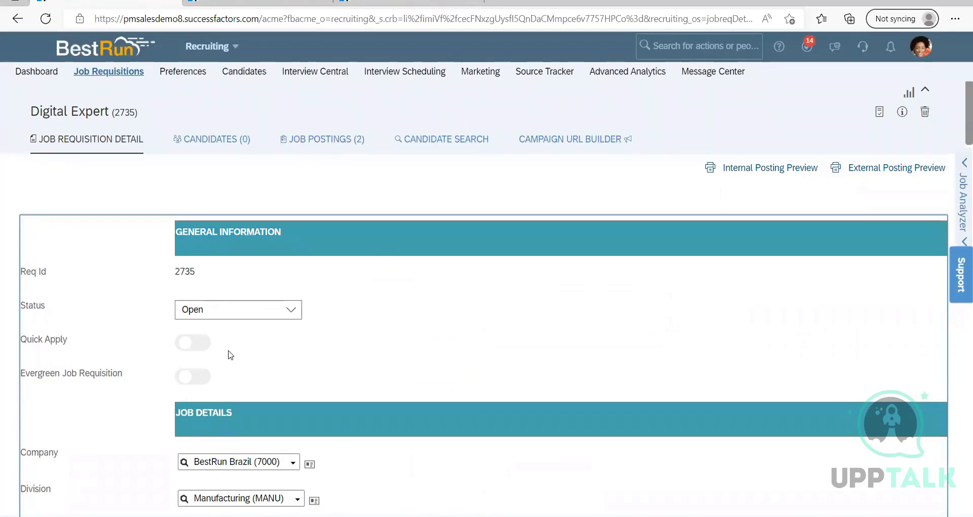
pyautogui.scroll(-15, 481, 354)
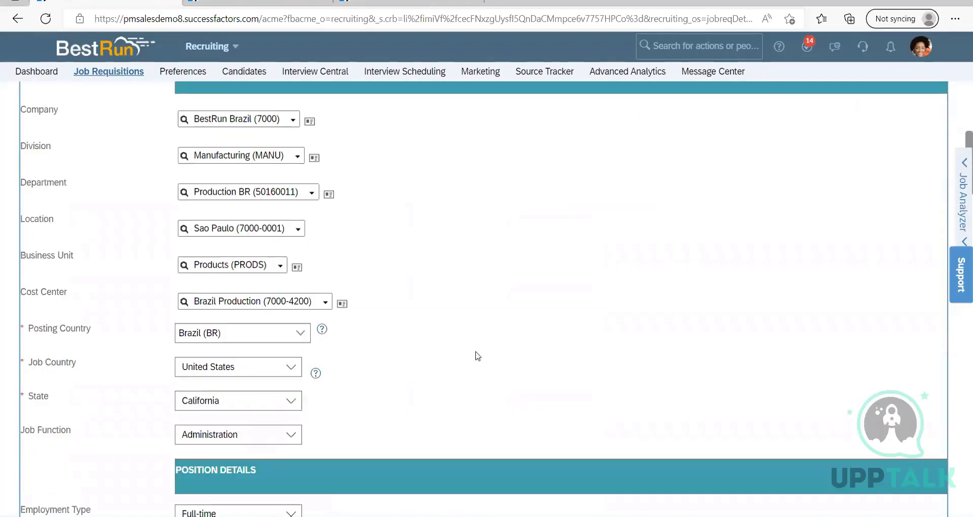
pyautogui.scroll(-10, 478, 355)
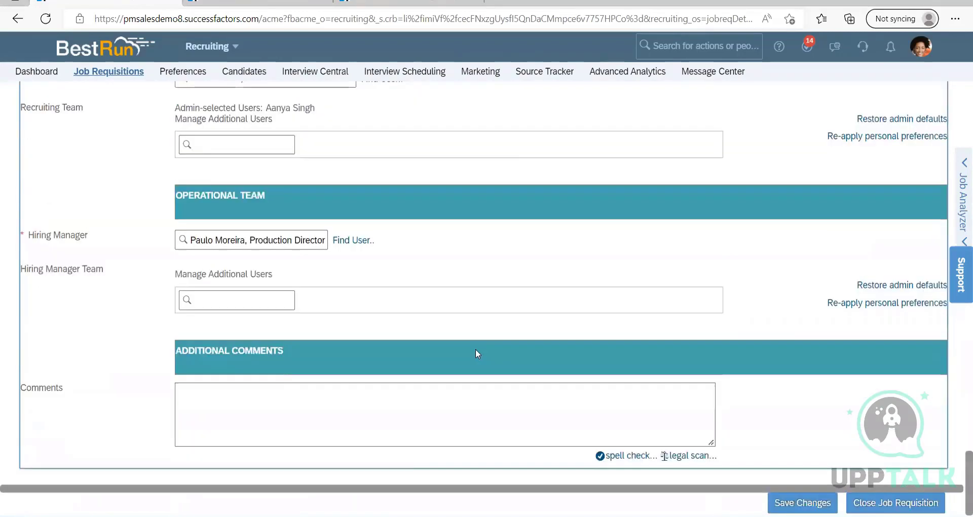
pyautogui.scroll(15, 481, 350)
pyautogui.scroll(7, 670, 468)
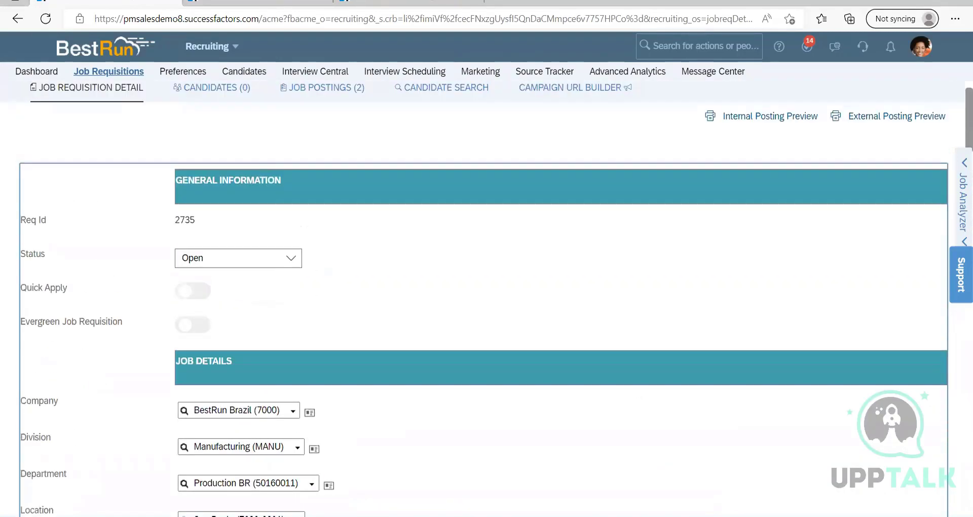
# Look at the Notepad notes, return to the requisition and point out General Information as a section header
pyautogui.hotkey('alt', 'Tab')
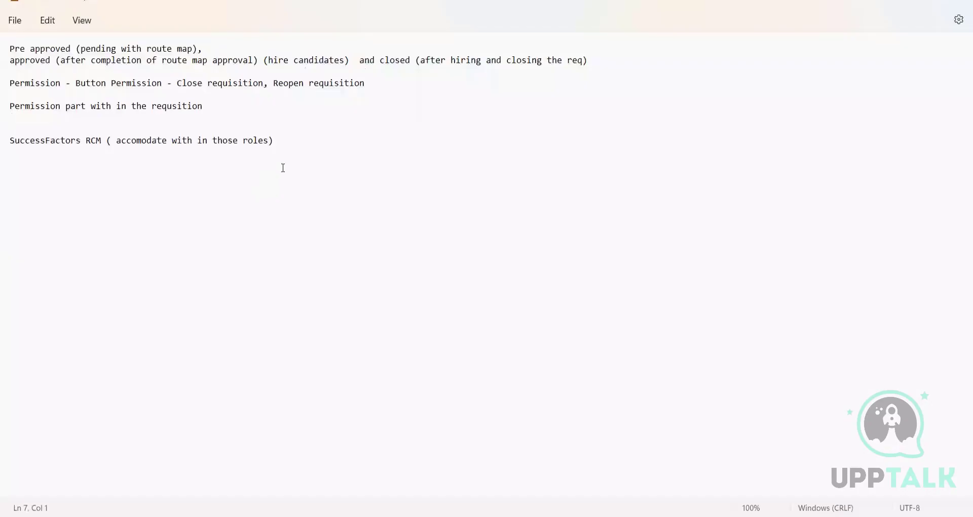
pyautogui.click(895, 2)
pyautogui.moveTo(288, 178); pyautogui.dragTo(175, 178)
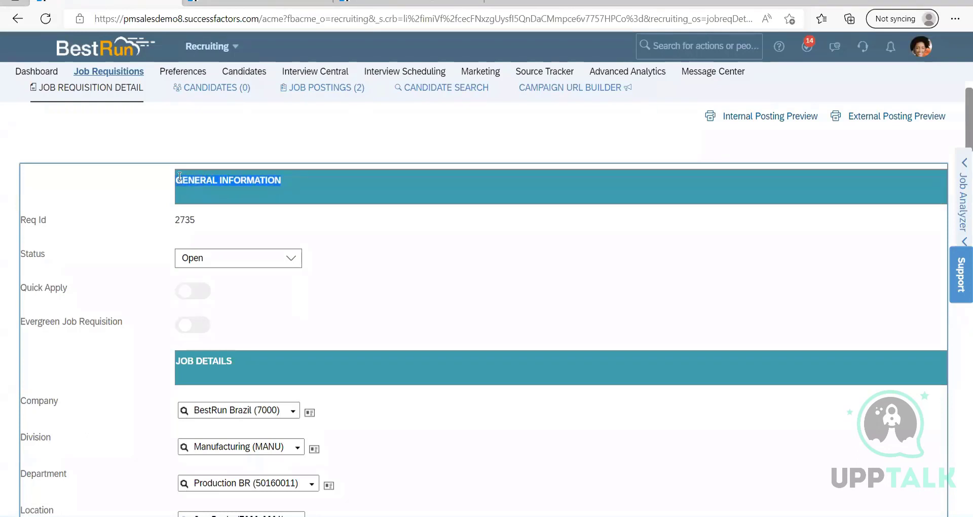
pyautogui.click(298, 187)
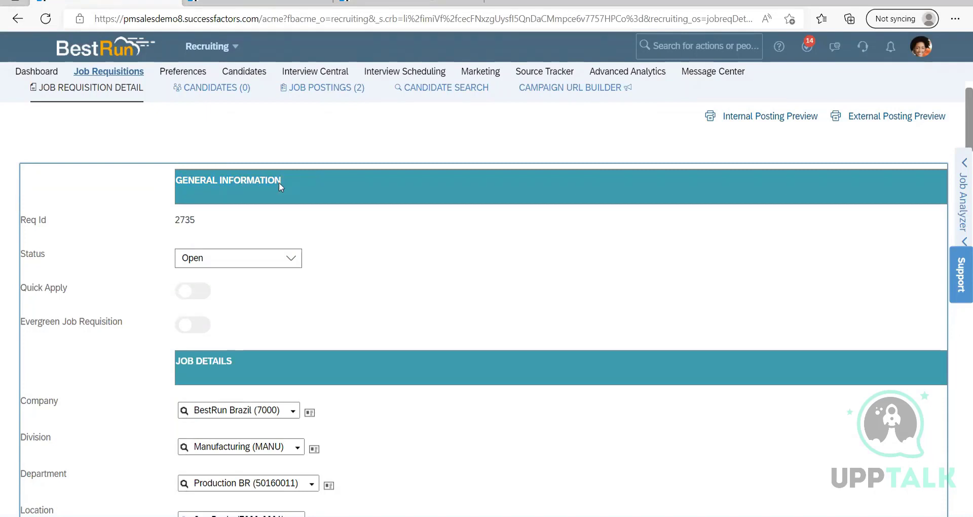
pyautogui.moveTo(279, 182); pyautogui.dragTo(175, 181)
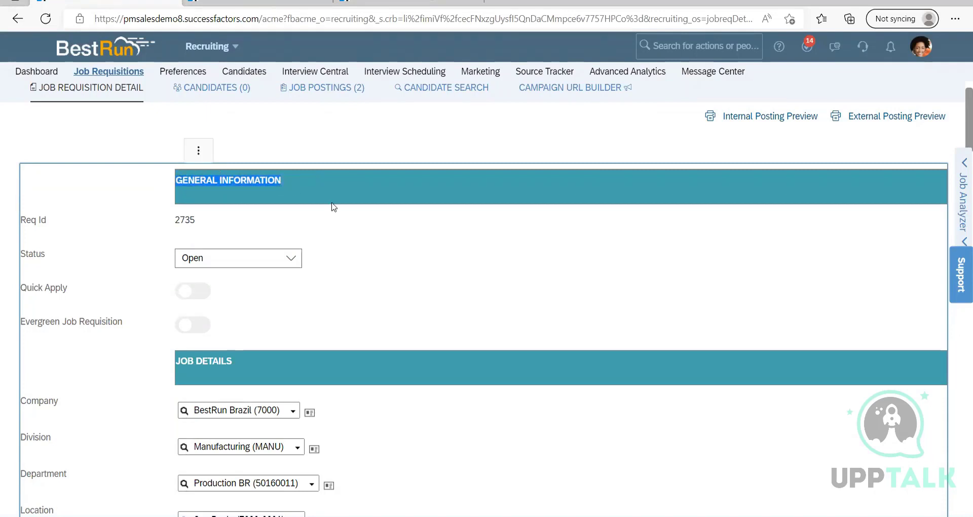
# Highlight the Job Details heading and review the fields under Job Details, Position Details and Salary & Benefits
pyautogui.scroll(-1, 222, 278)
pyautogui.moveTo(243, 295); pyautogui.dragTo(143, 294)
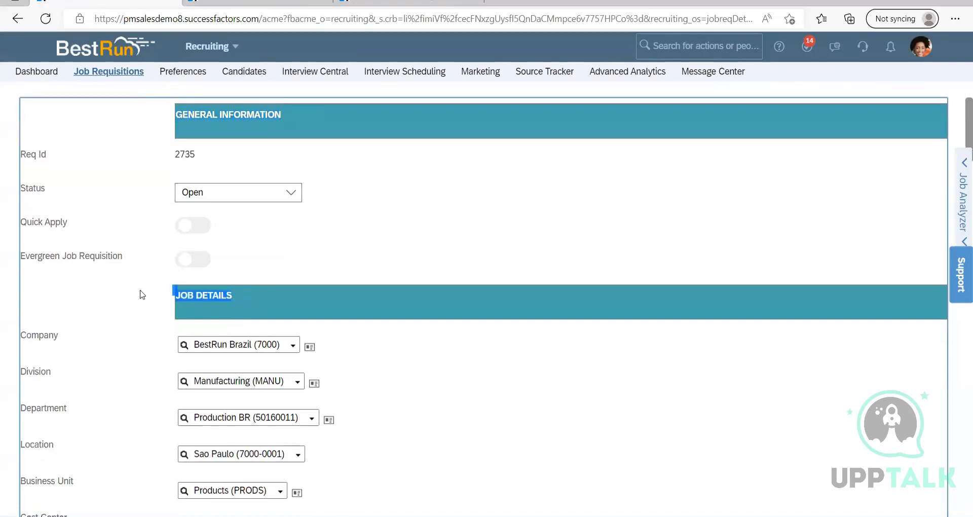
pyautogui.scroll(-2, 114, 396)
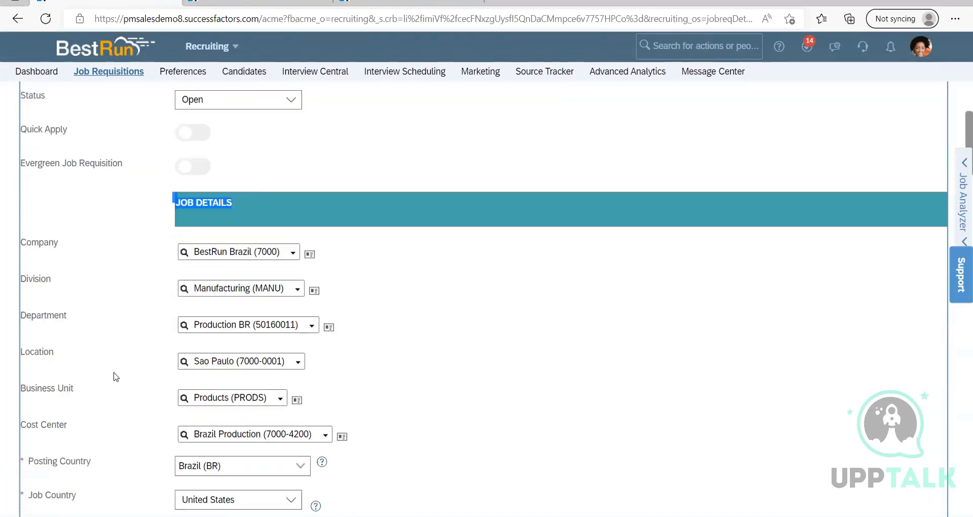
pyautogui.scroll(-4, 115, 374)
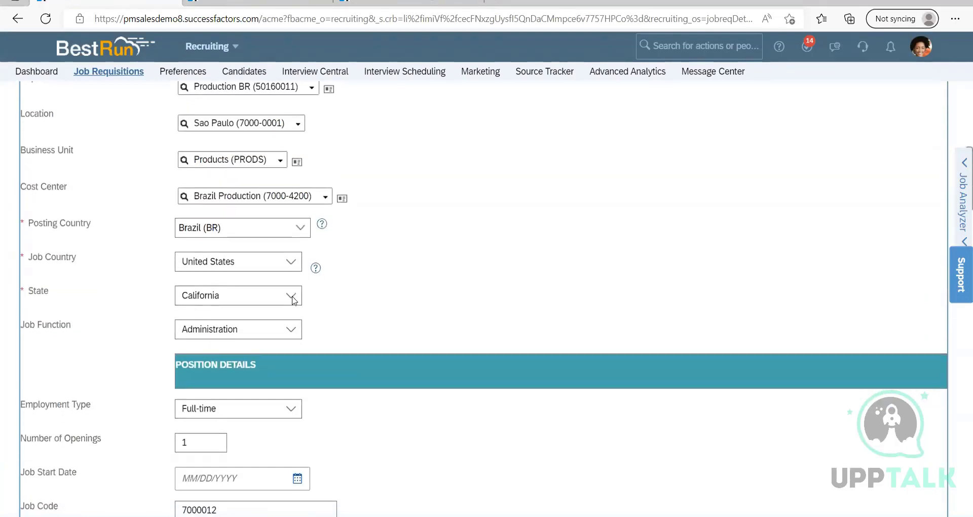
pyautogui.scroll(-2, 292, 300)
pyautogui.scroll(-6, 152, 267)
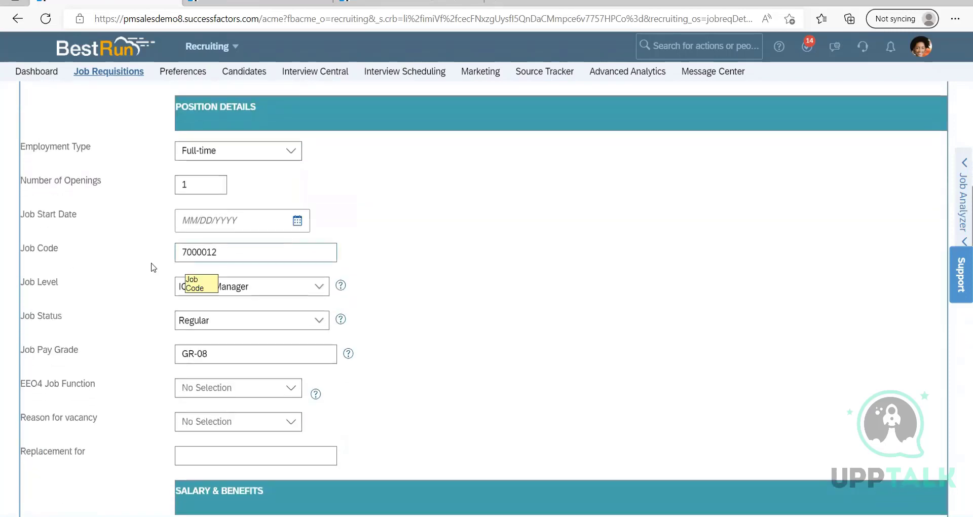
pyautogui.scroll(-2, 135, 276)
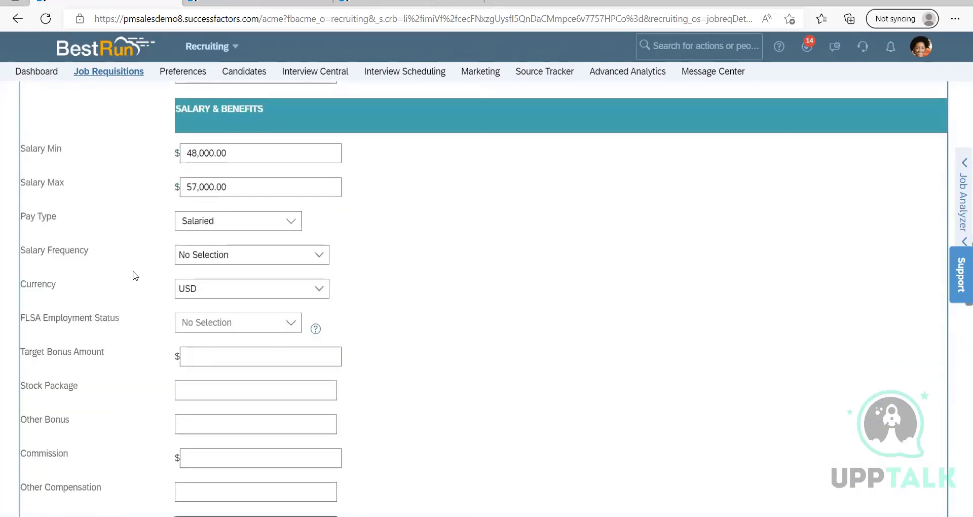
# Highlight the "Replacement for" field label and the Salary & Benefits section heading
pyautogui.scroll(3, 135, 276)
pyautogui.moveTo(84, 269); pyautogui.dragTo(25, 270)
pyautogui.click(83, 270)
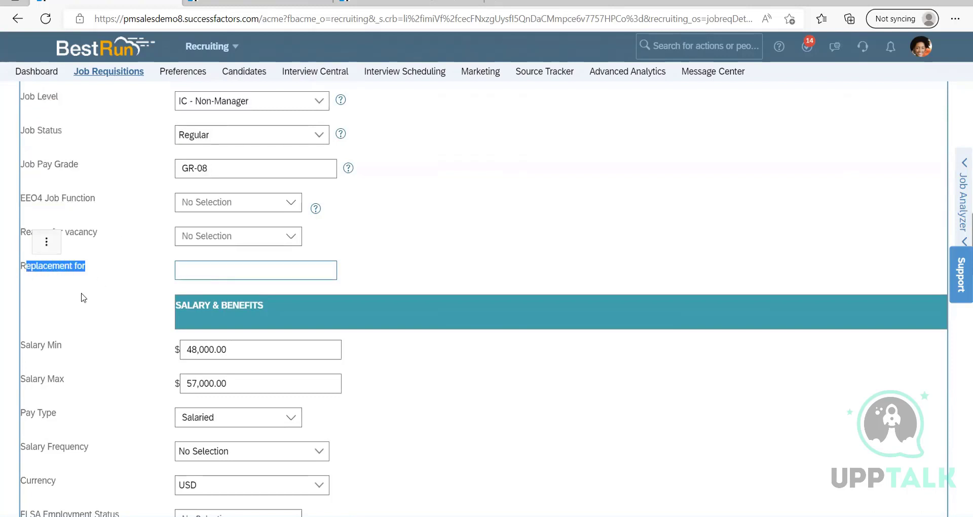
pyautogui.click(90, 296)
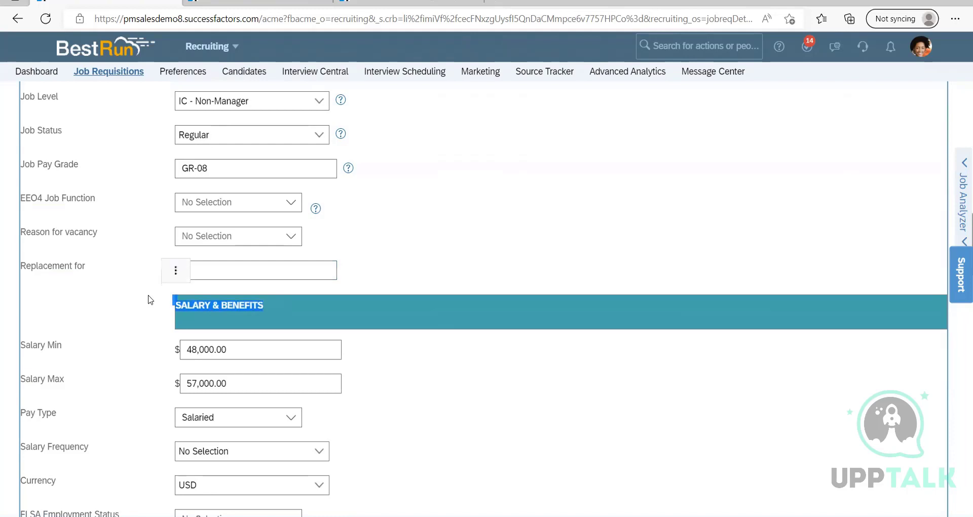
# Examine how the section headers group the requisition's fields, from General Information through to the Job Ad section
pyautogui.scroll(-8, 147, 305)
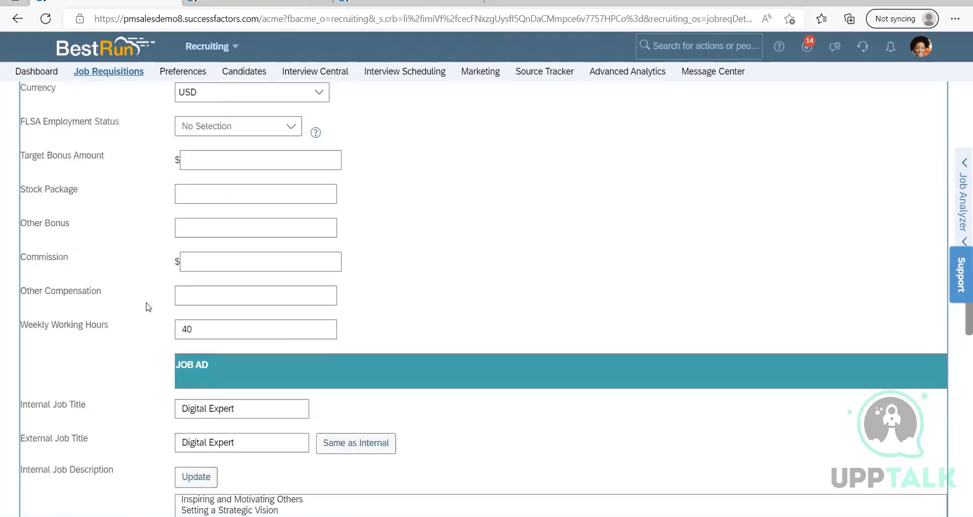
pyautogui.scroll(14, 148, 305)
pyautogui.scroll(10, 150, 305)
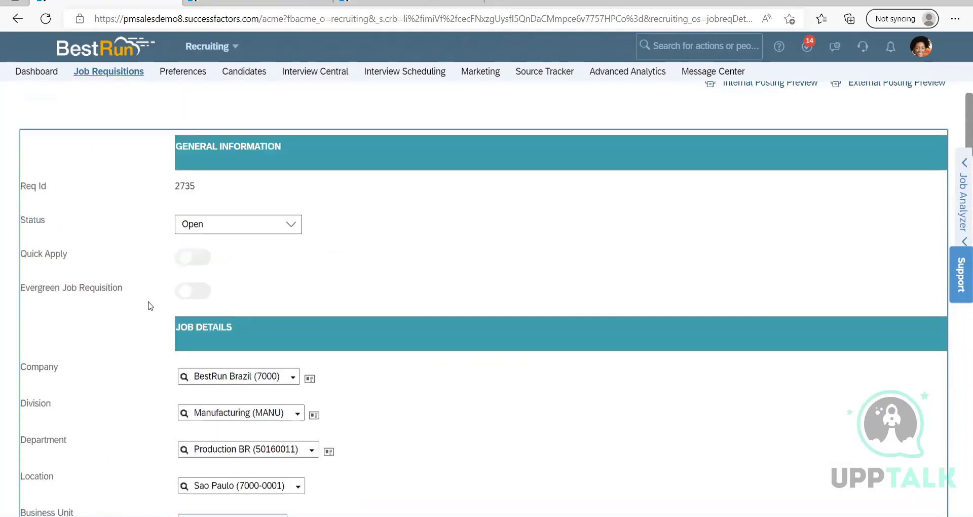
pyautogui.scroll(-17, 150, 306)
pyautogui.scroll(-12, 150, 306)
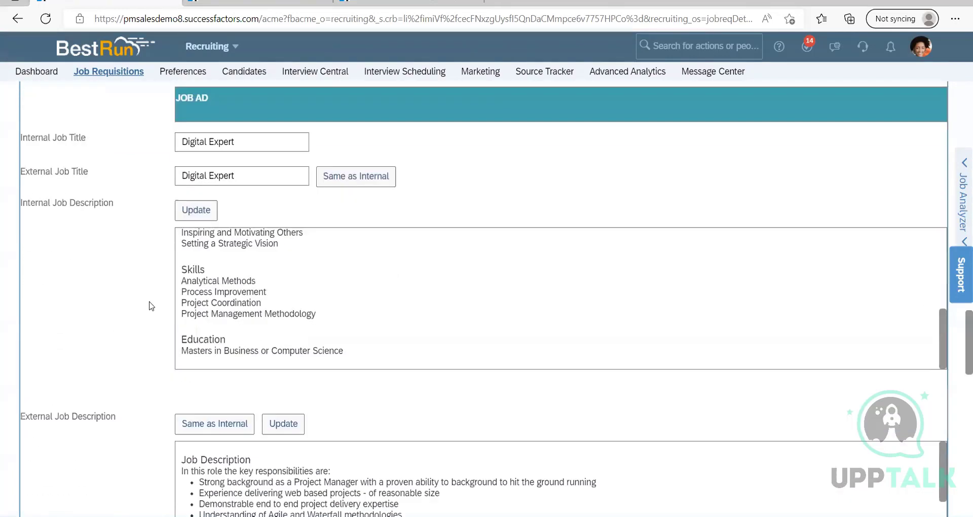
pyautogui.scroll(1, 151, 305)
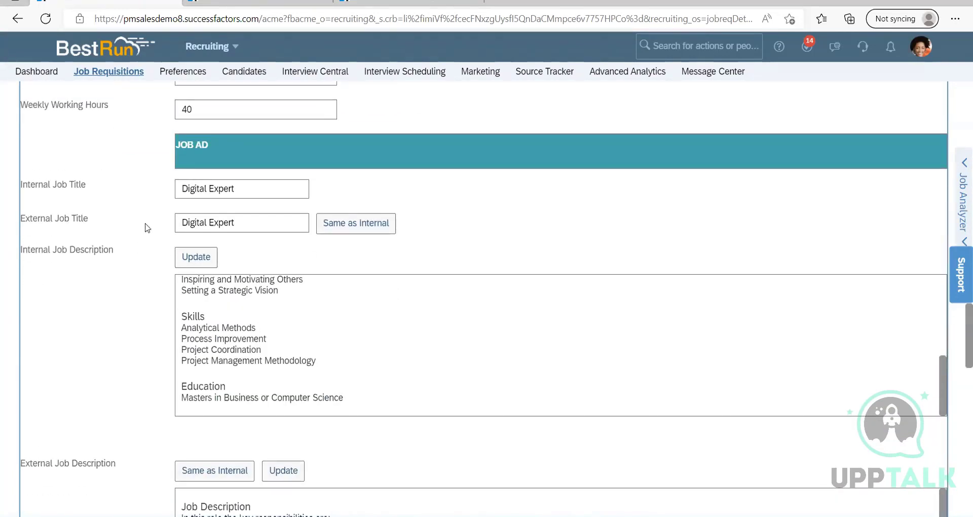
# Examine the internal and external job title fields in the Job Ad section of the Digital Expert requisition
pyautogui.moveTo(96, 185); pyautogui.dragTo(18, 184)
pyautogui.click(117, 210)
pyautogui.moveTo(90, 220); pyautogui.dragTo(25, 219)
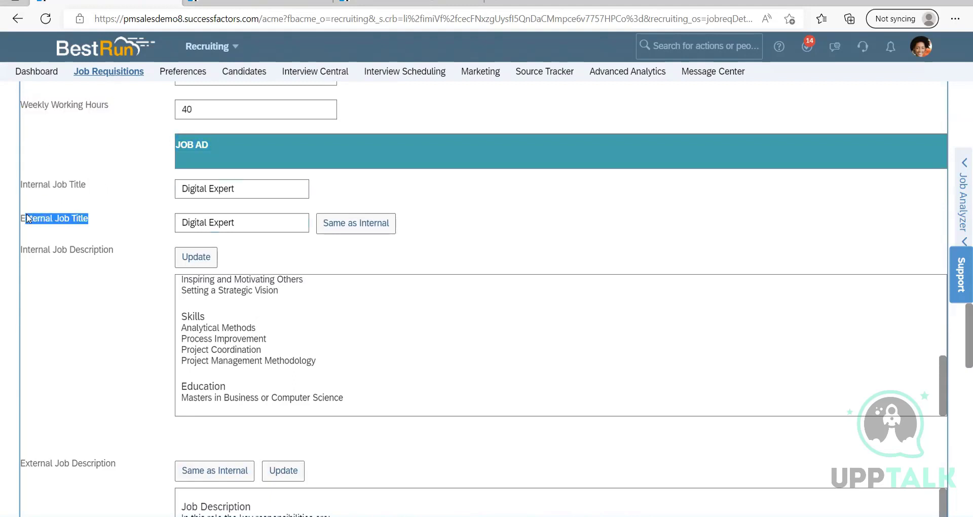
pyautogui.click(117, 202)
pyautogui.moveTo(96, 185); pyautogui.dragTo(27, 184)
pyautogui.moveTo(236, 188); pyautogui.dragTo(166, 186)
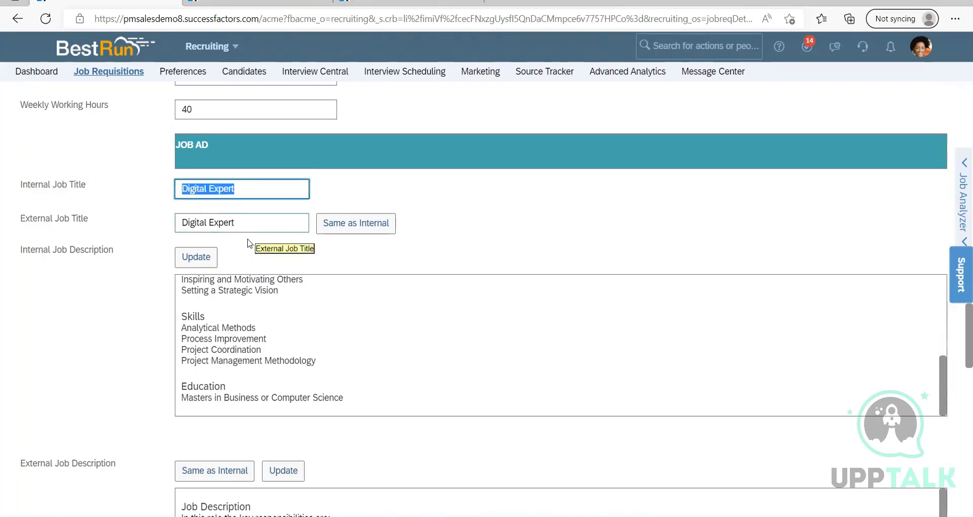
pyautogui.click(339, 191)
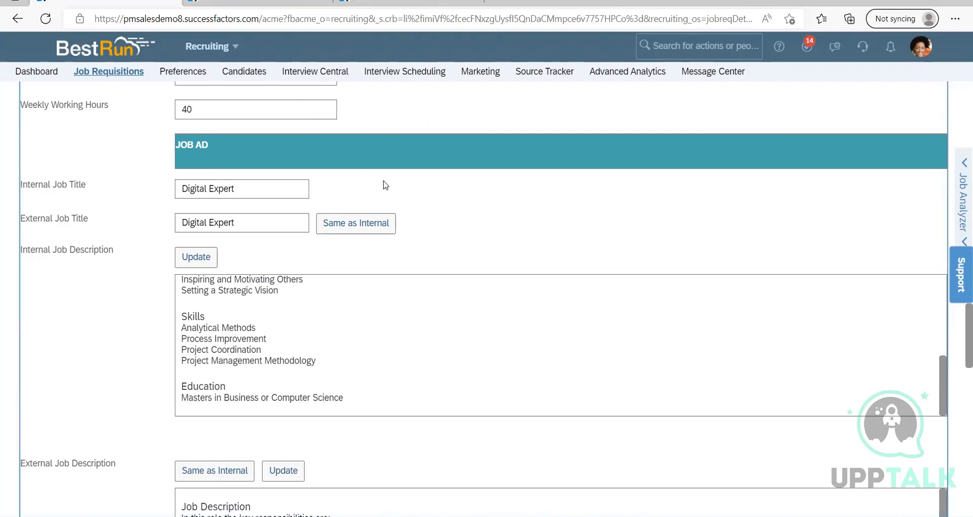
# Duplicate the browser tab holding the Associate HR Professional requisition and open the Careers page in one of the copies
pyautogui.click(284, 4)
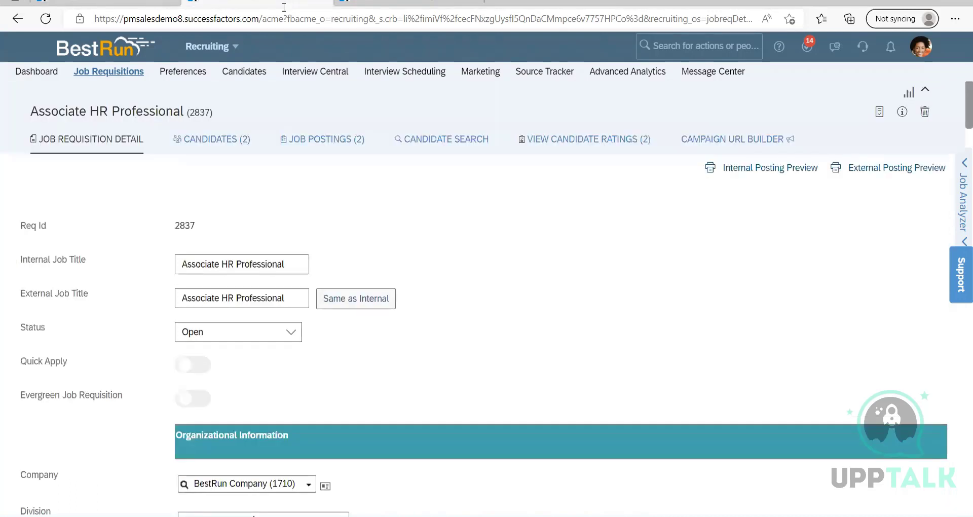
pyautogui.rightClick(287, 4)
pyautogui.click(336, 77)
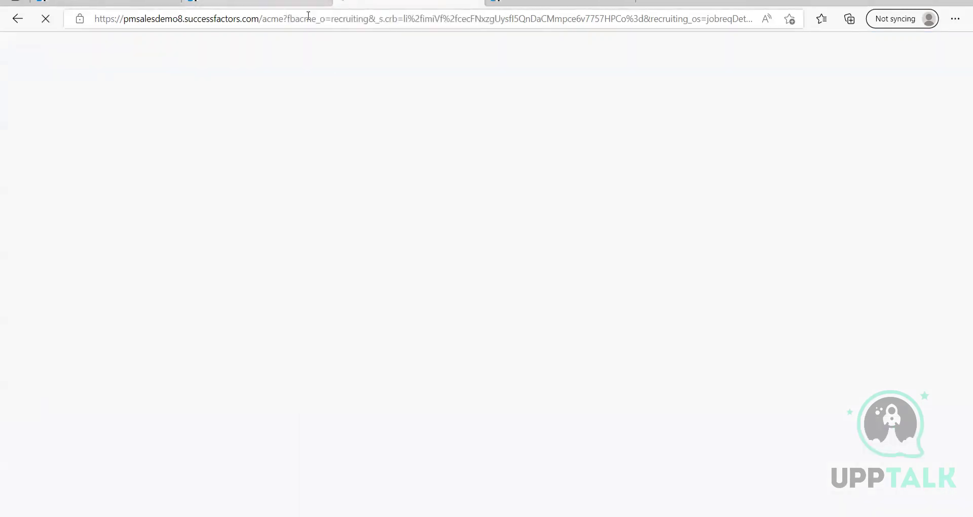
pyautogui.moveTo(357, 6); pyautogui.dragTo(185, 6)
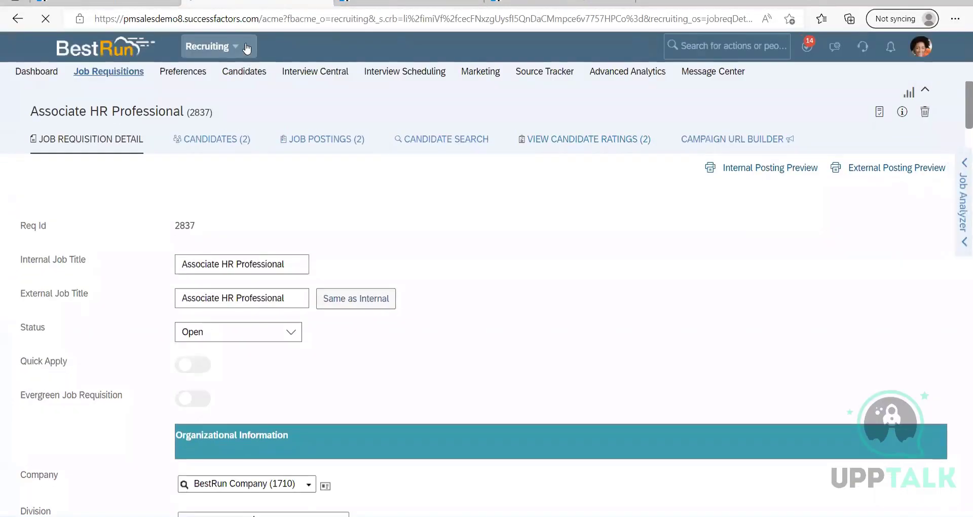
pyautogui.click(238, 46)
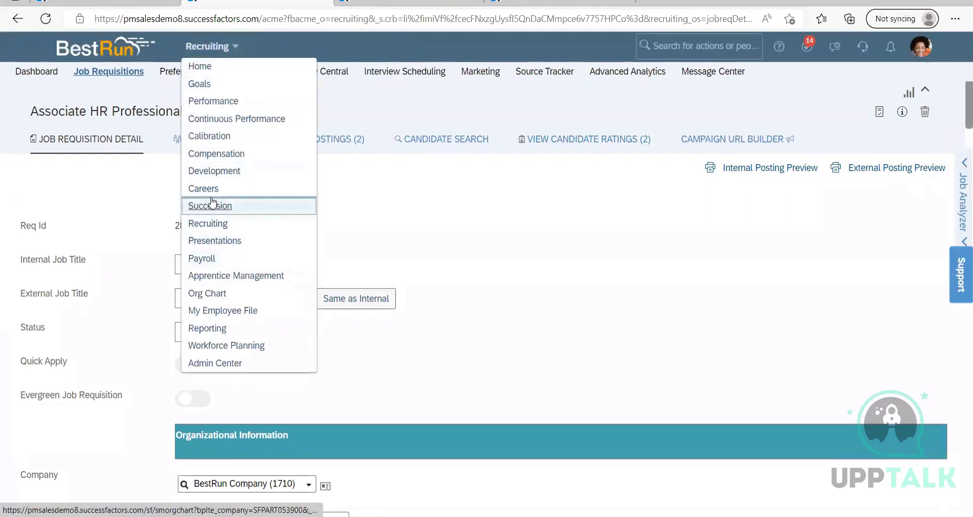
pyautogui.click(243, 188)
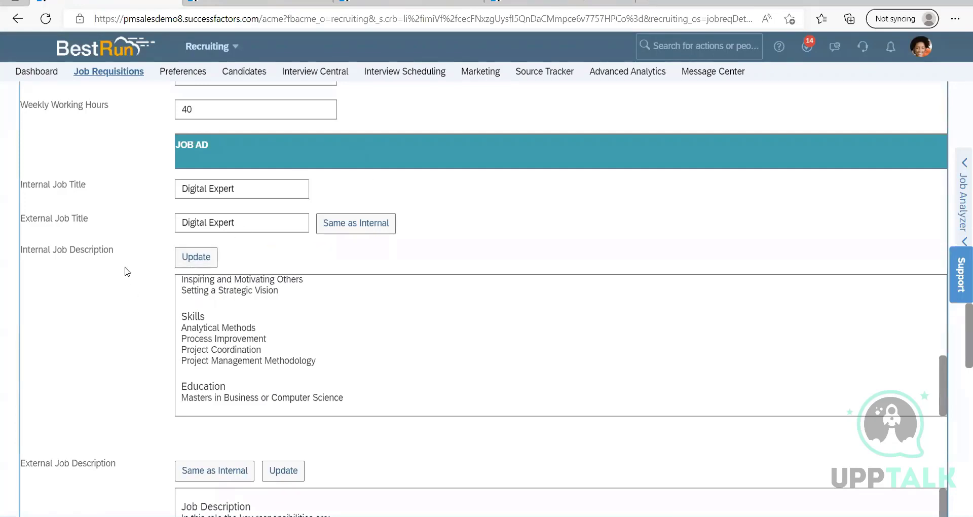
# Review the Digital Expert requisition form, from general information through salary, job ad and operational team to additional comments
pyautogui.scroll(-15, 96, 307)
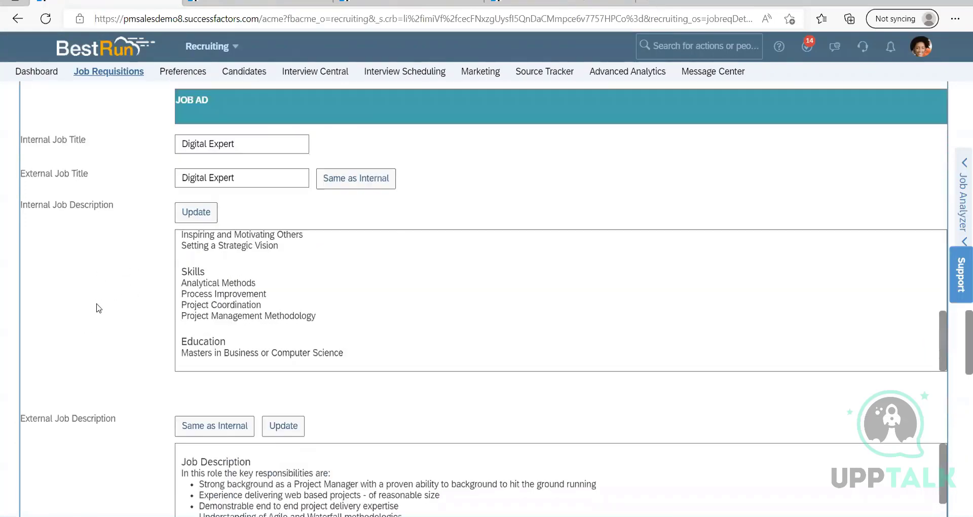
pyautogui.scroll(15, 118, 249)
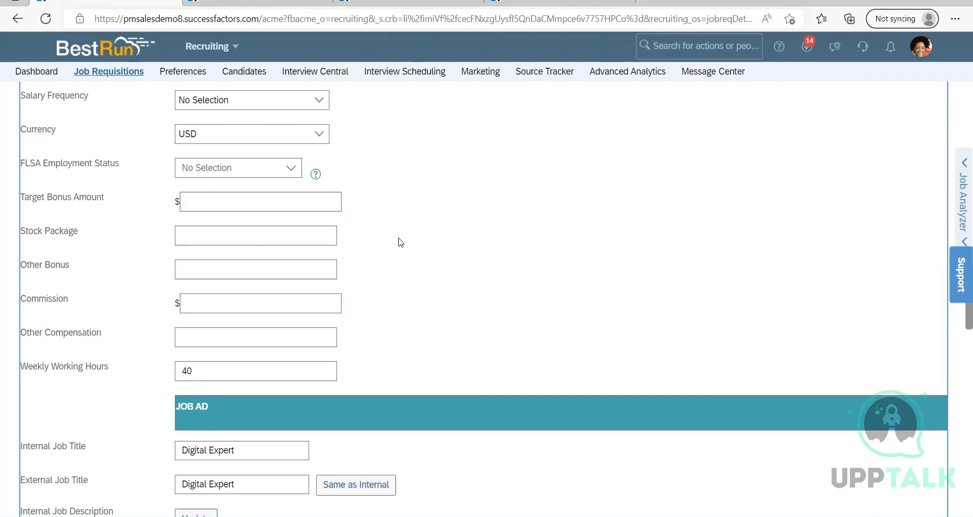
pyautogui.scroll(8, 401, 241)
pyautogui.scroll(15, 401, 241)
pyautogui.scroll(-12, 332, 320)
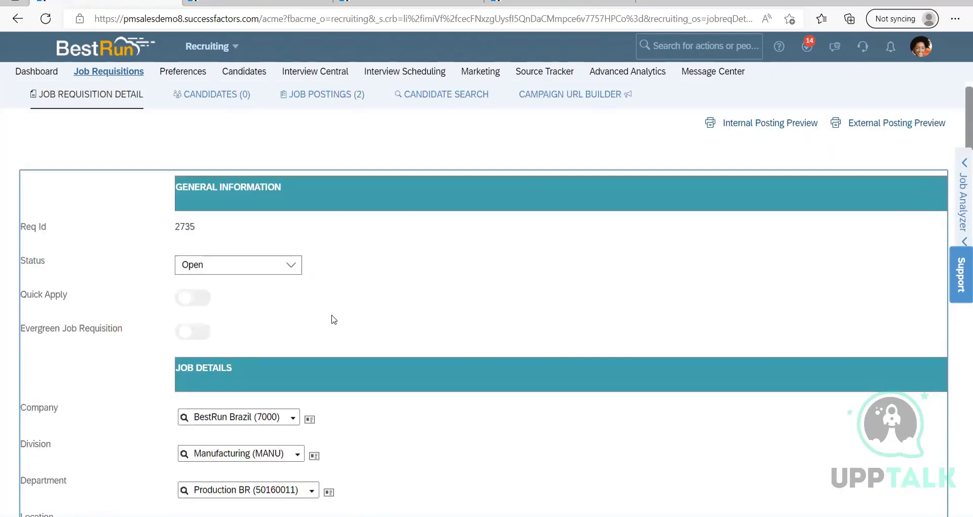
pyautogui.scroll(-8, 333, 319)
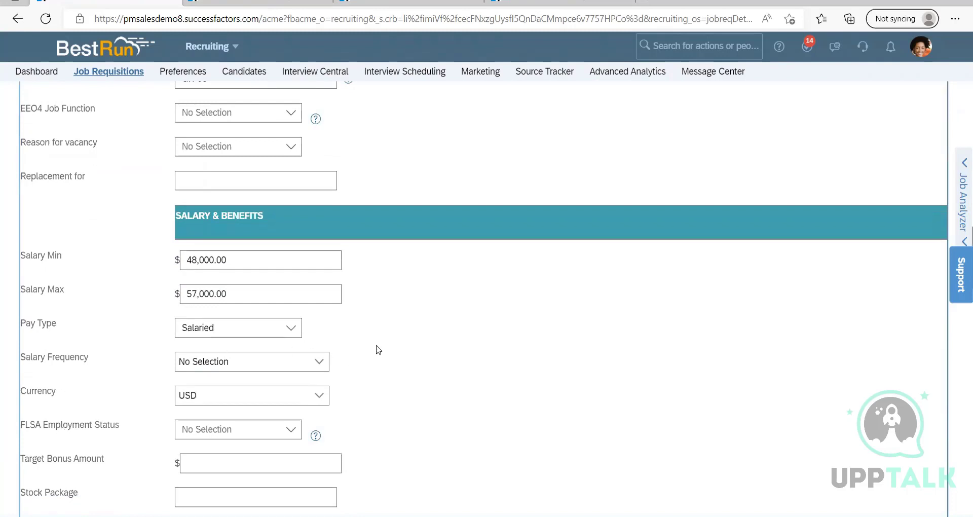
pyautogui.scroll(-8, 378, 349)
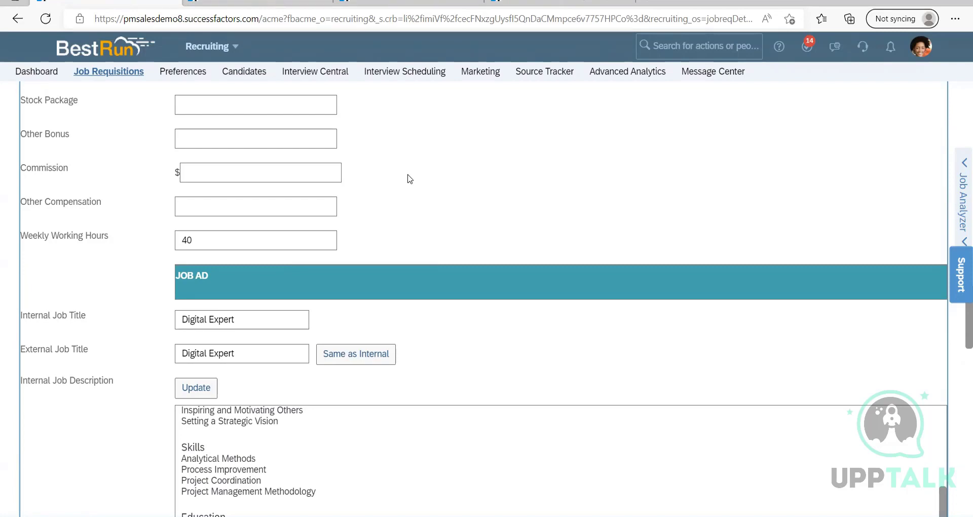
pyautogui.scroll(-20, 409, 178)
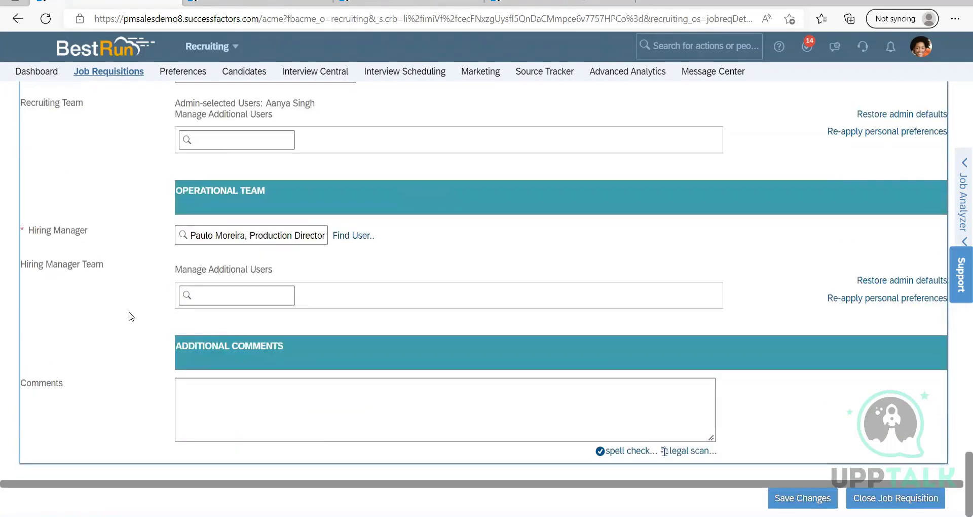
pyautogui.scroll(8, 130, 319)
pyautogui.scroll(20, 397, 272)
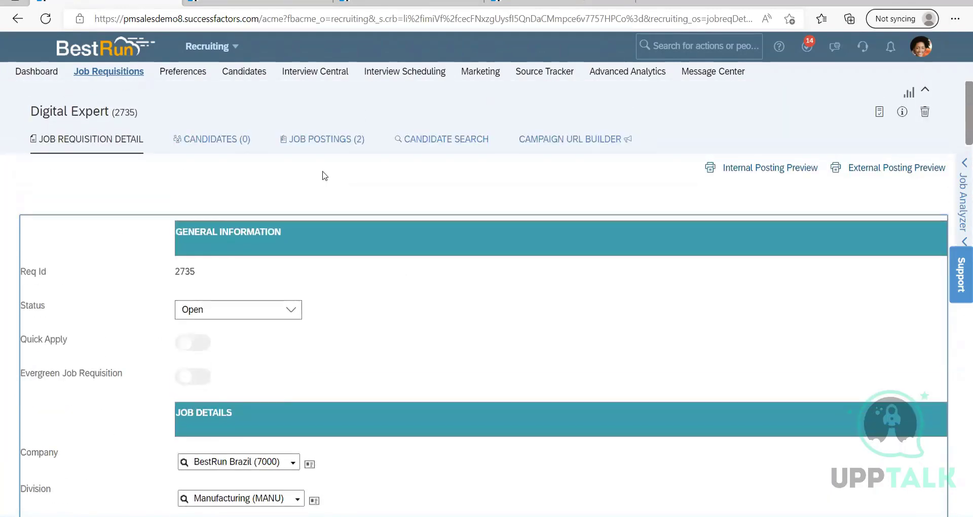
# Go from the Careers page to the Recruiting job requisitions list and open the Production Director requisition
pyautogui.click(213, 3)
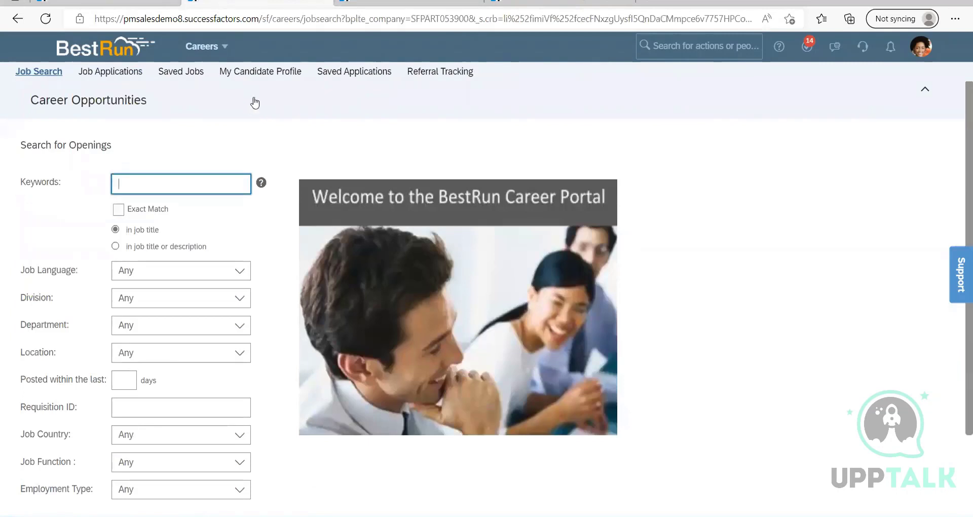
pyautogui.click(127, 3)
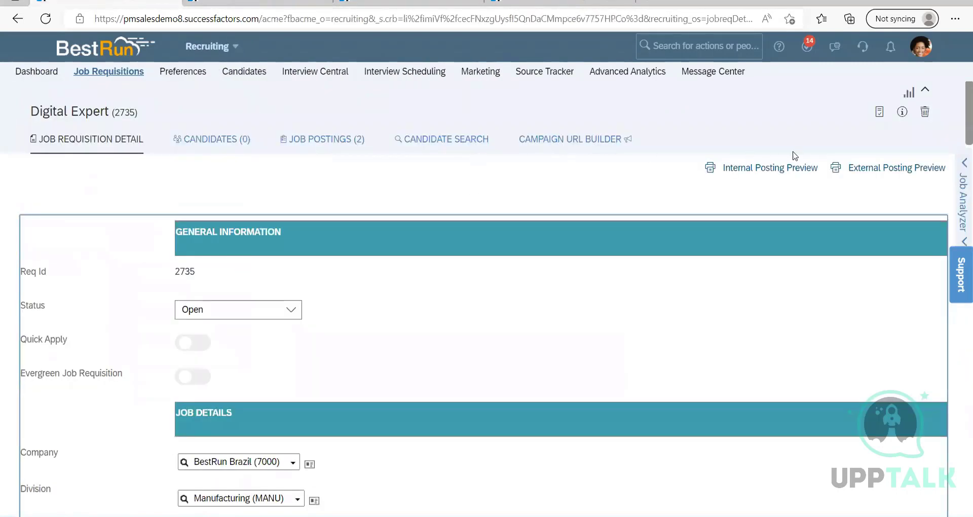
pyautogui.click(285, 4)
pyautogui.click(96, 4)
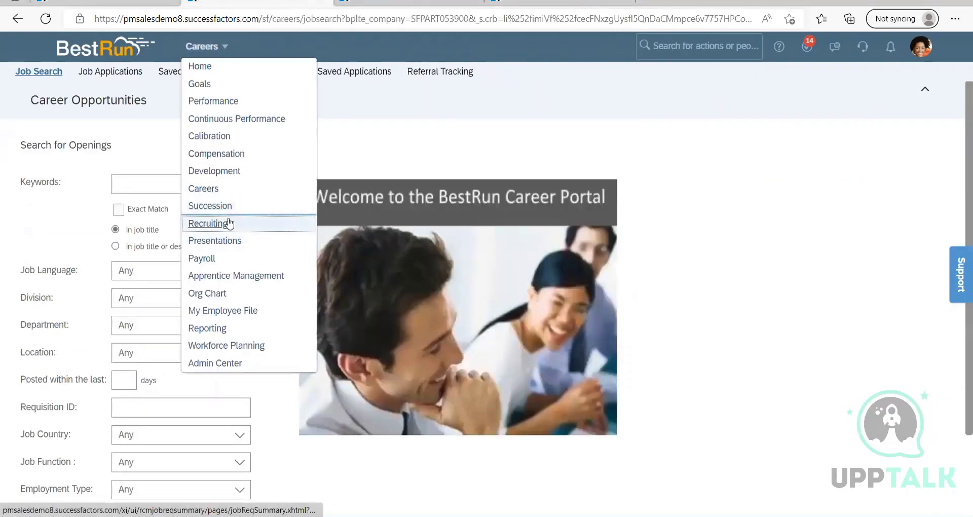
pyautogui.click(566, 145)
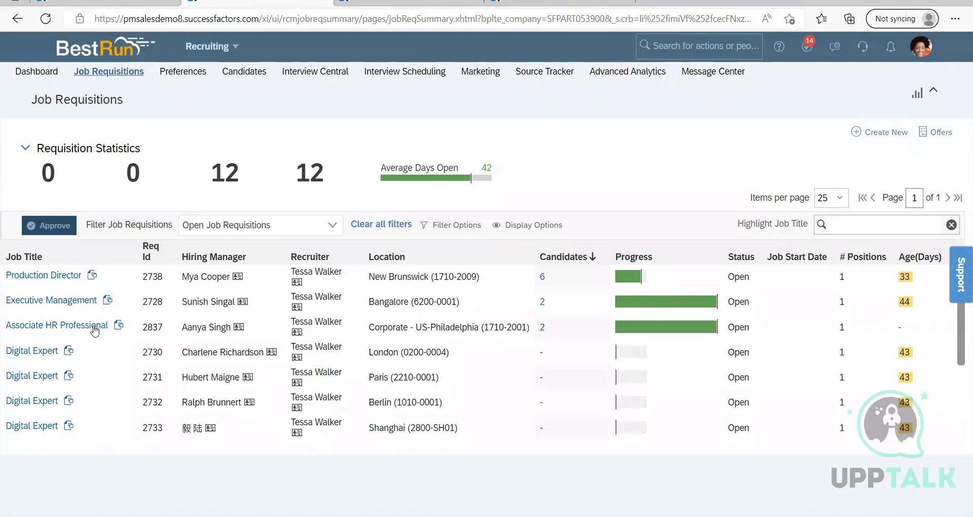
pyautogui.click(61, 276)
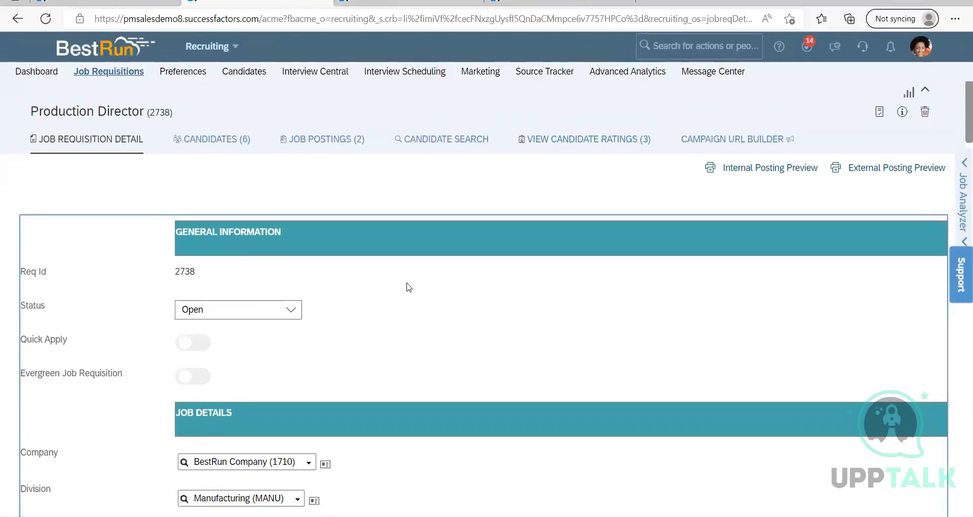
# Check the Production Director requisition's job description, languages and questionnaire, and save the requisition
pyautogui.scroll(-20, 402, 272)
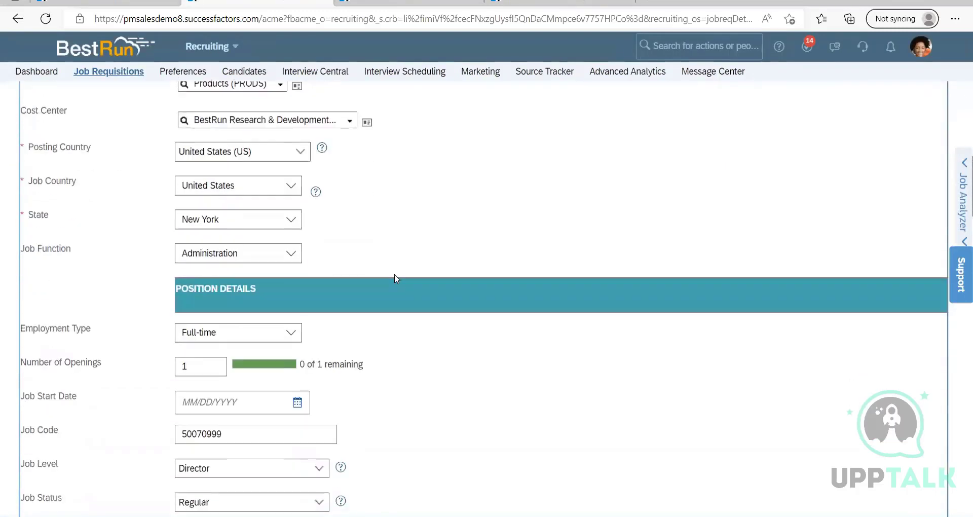
pyautogui.scroll(-7, 391, 294)
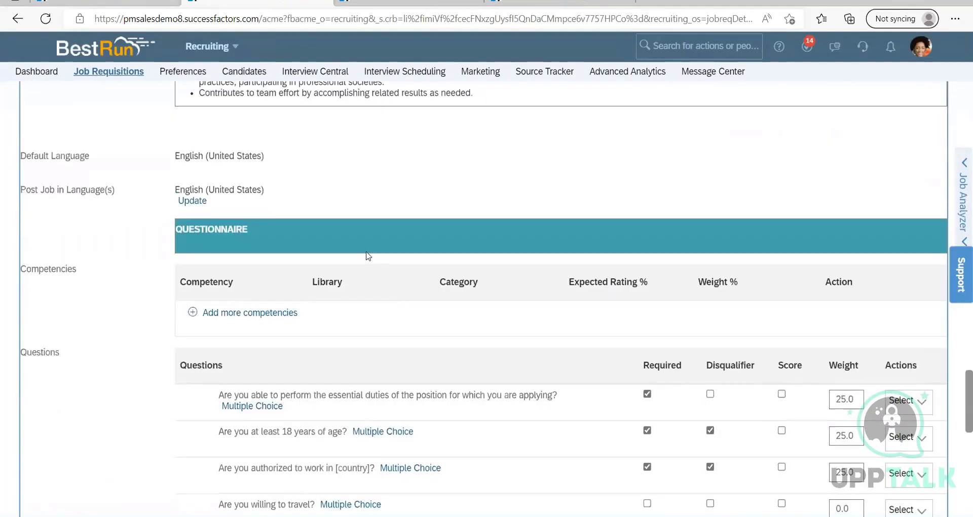
pyautogui.scroll(1, 261, 191)
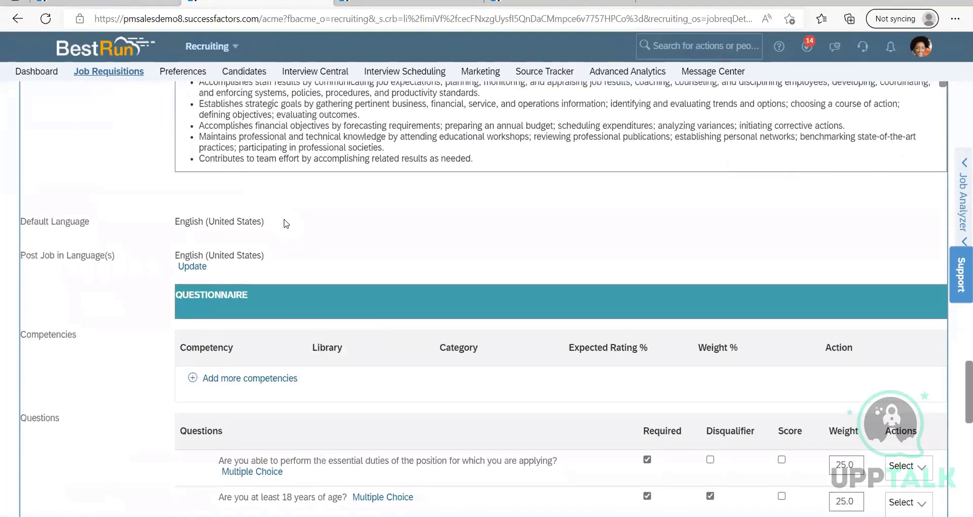
pyautogui.scroll(10, 66, 304)
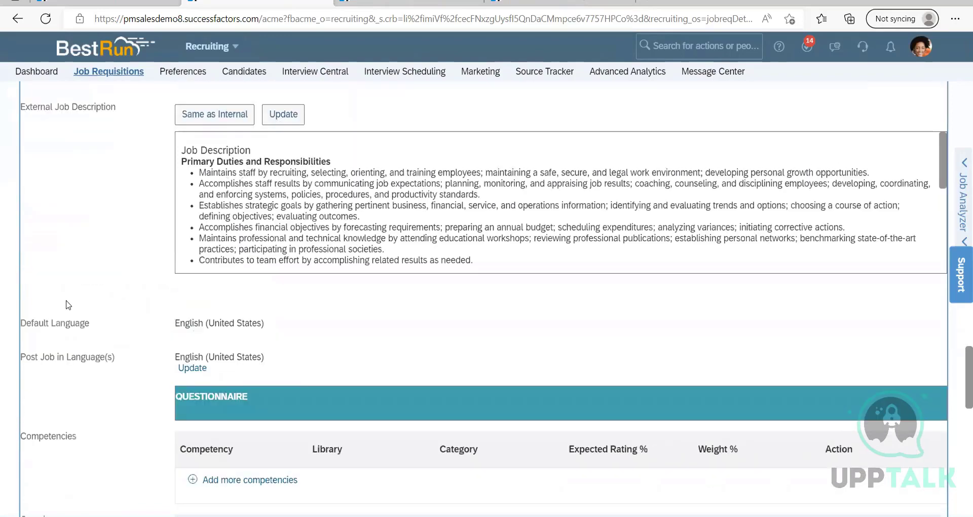
pyautogui.scroll(-2, 233, 299)
pyautogui.scroll(-20, 232, 300)
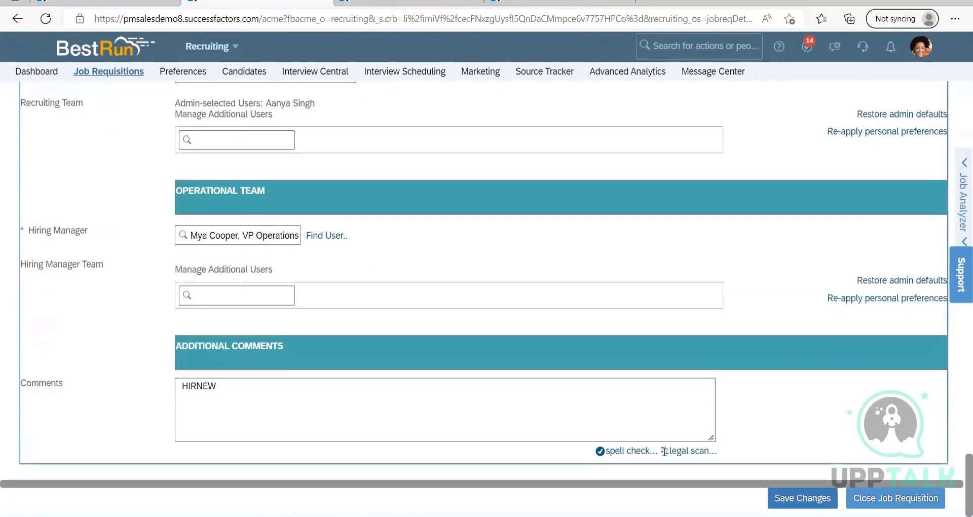
pyautogui.click(803, 498)
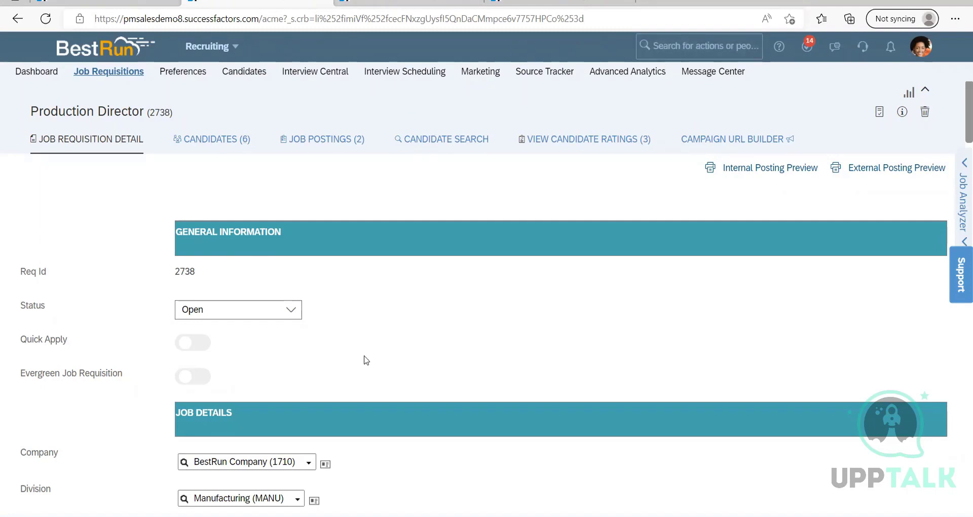
# Examine the general information, job details, position details and salary fields of the Production Director requisition
pyautogui.scroll(-9, 366, 360)
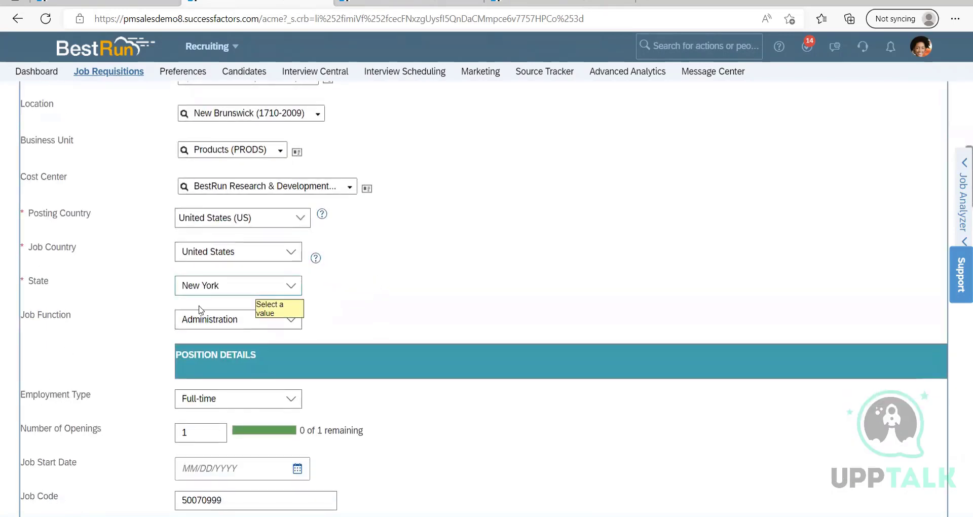
pyautogui.scroll(-1, 422, 266)
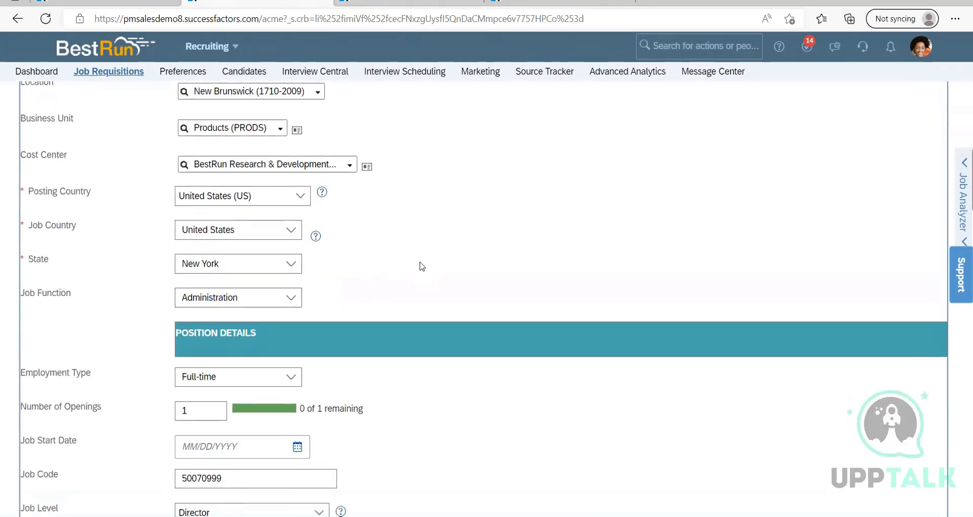
pyautogui.scroll(-5, 423, 266)
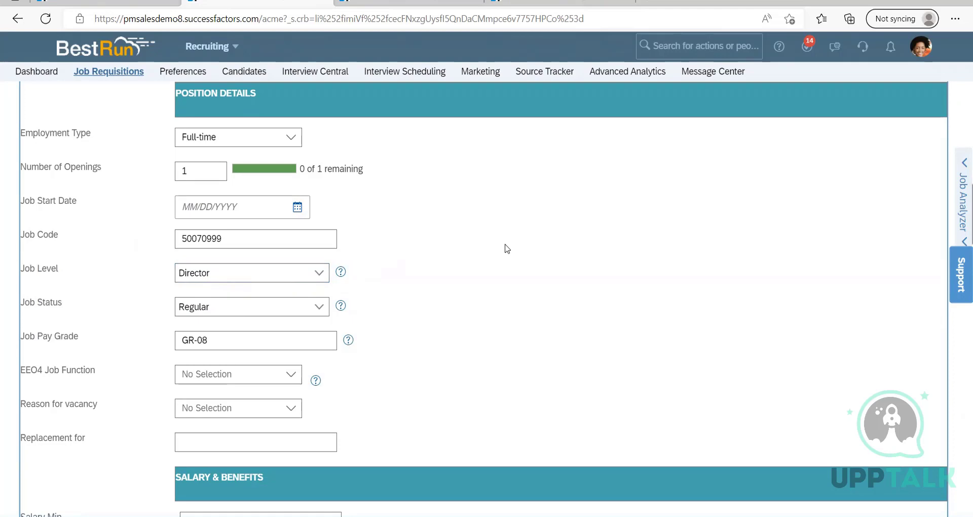
pyautogui.scroll(15, 507, 248)
pyautogui.scroll(-4, 311, 355)
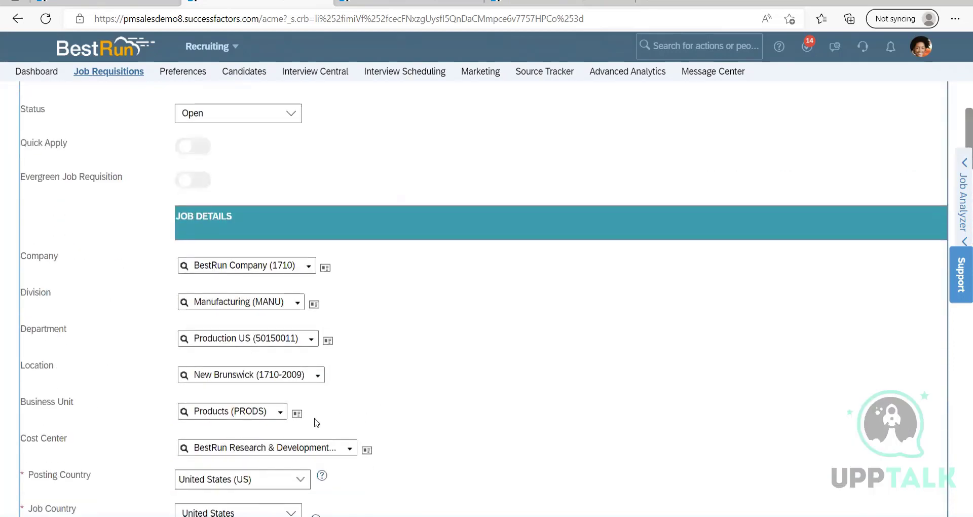
pyautogui.scroll(-3, 316, 423)
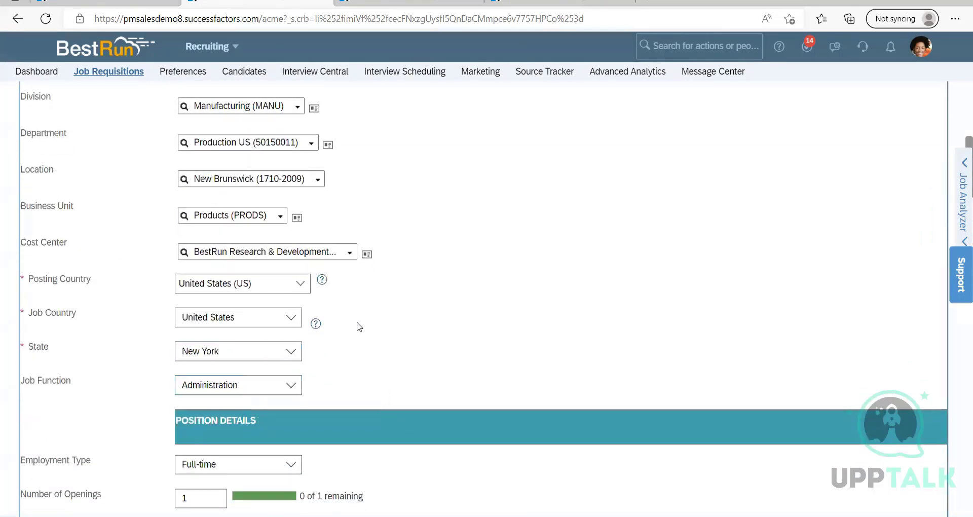
pyautogui.scroll(-1, 234, 413)
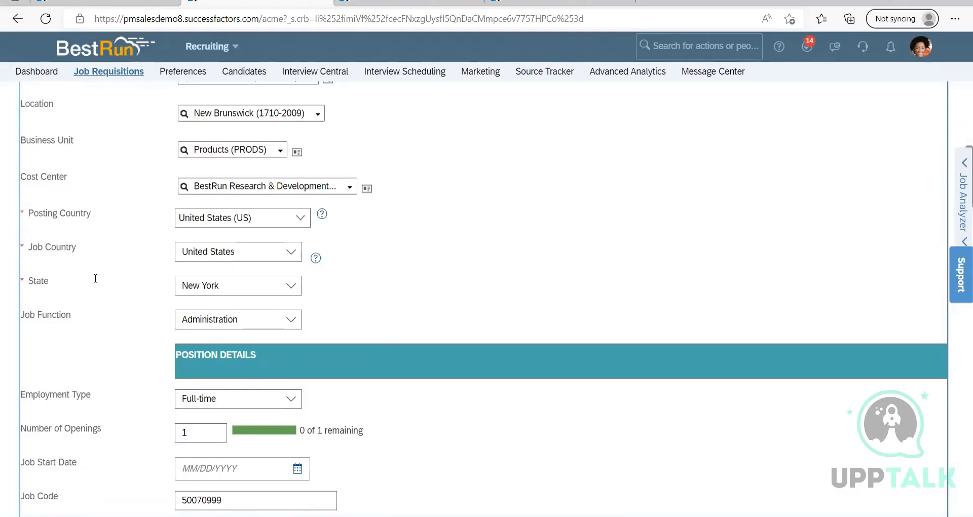
pyautogui.scroll(-1, 144, 344)
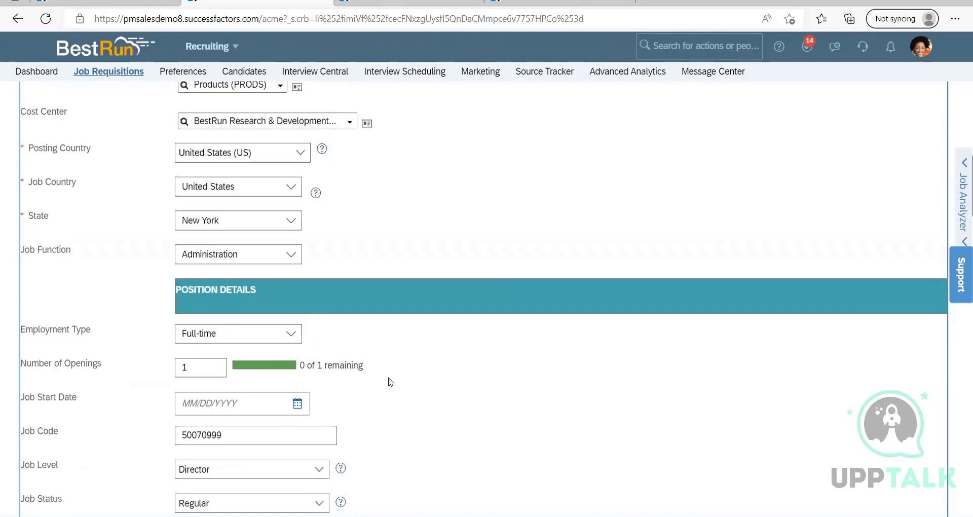
pyautogui.scroll(8, 343, 234)
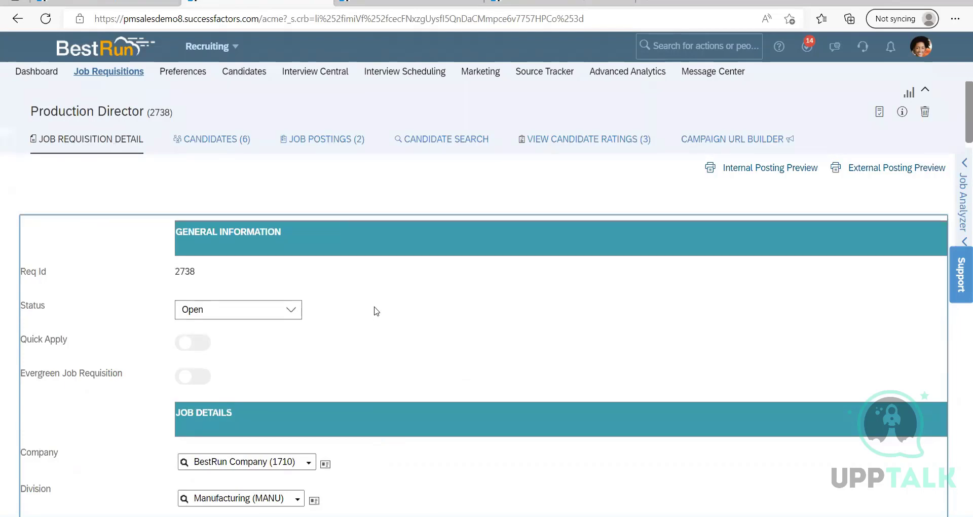
pyautogui.scroll(-15, 377, 311)
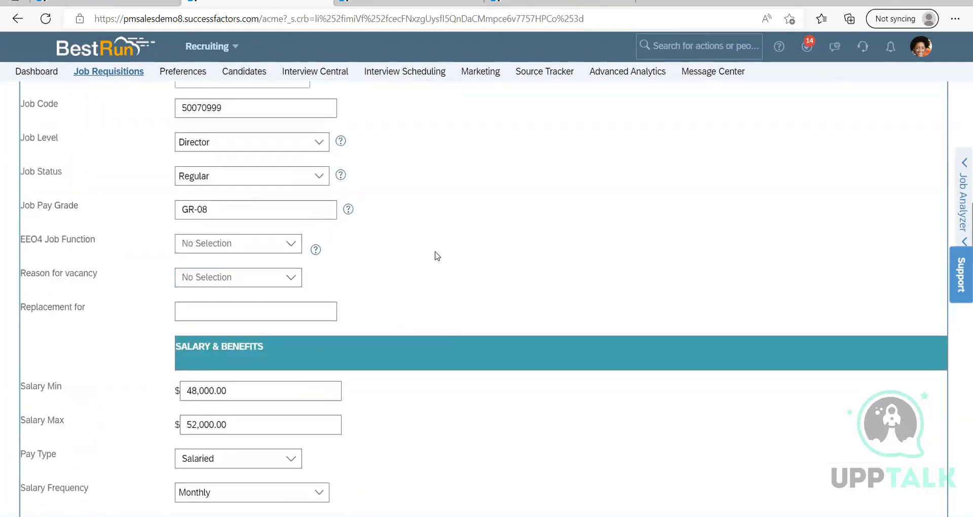
# Look over the Production Director requisition from general information through salary and job ad to the questionnaire
pyautogui.scroll(-20, 437, 256)
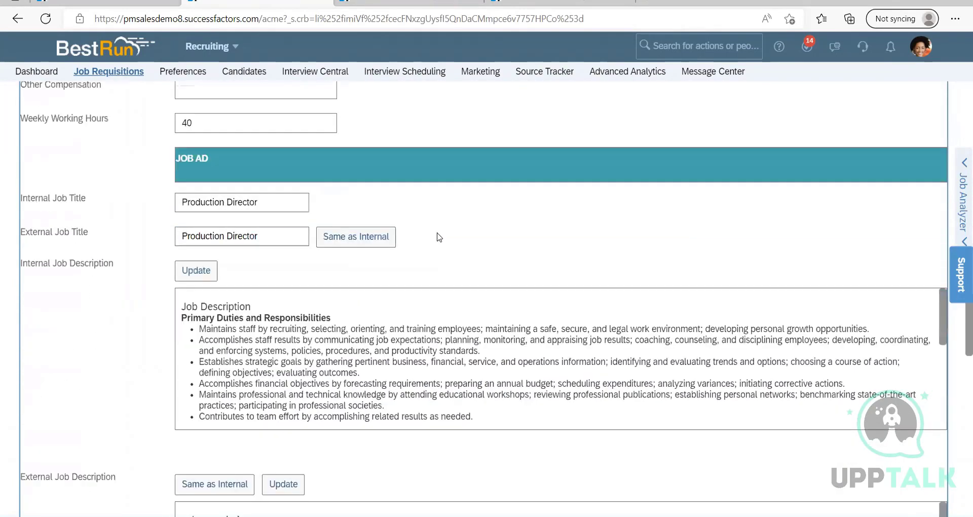
pyautogui.scroll(-10, 439, 239)
pyautogui.scroll(20, 440, 240)
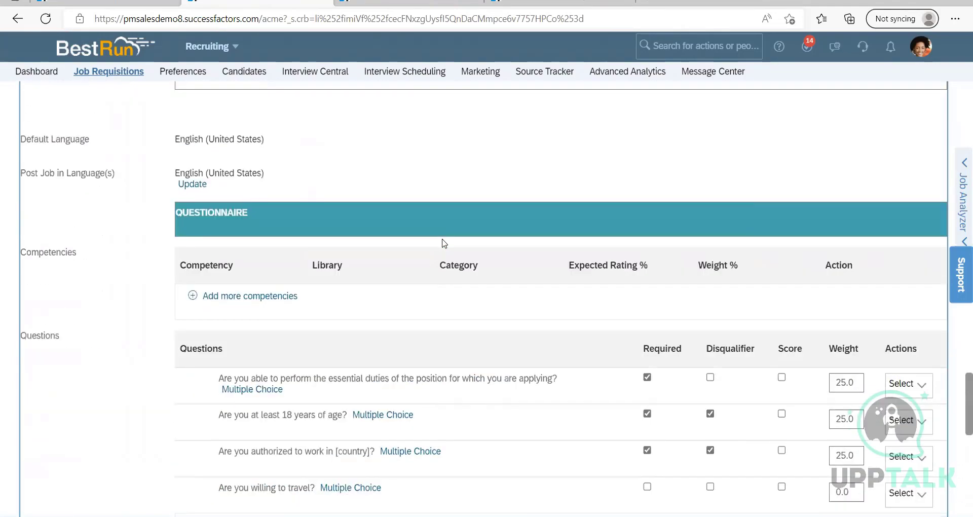
pyautogui.scroll(10, 445, 244)
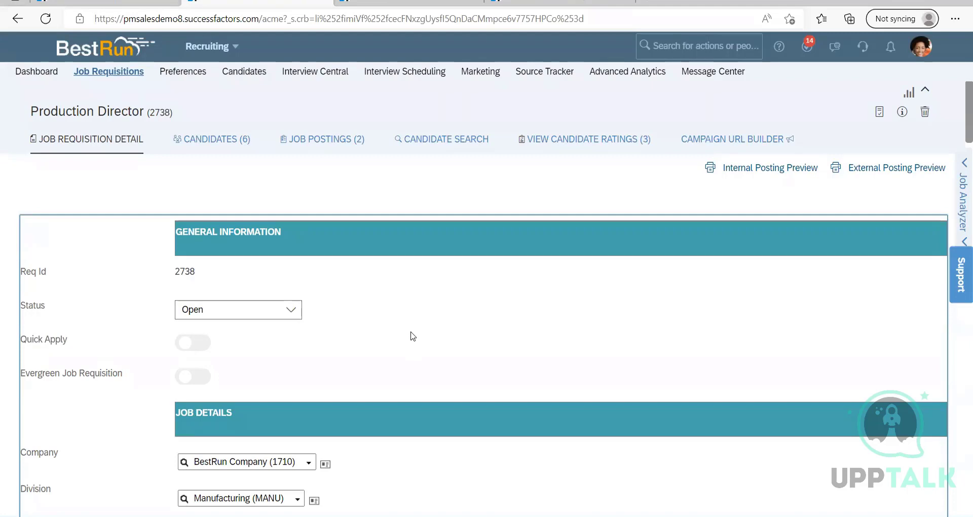
pyautogui.scroll(-10, 130, 363)
pyautogui.scroll(-10, 130, 363)
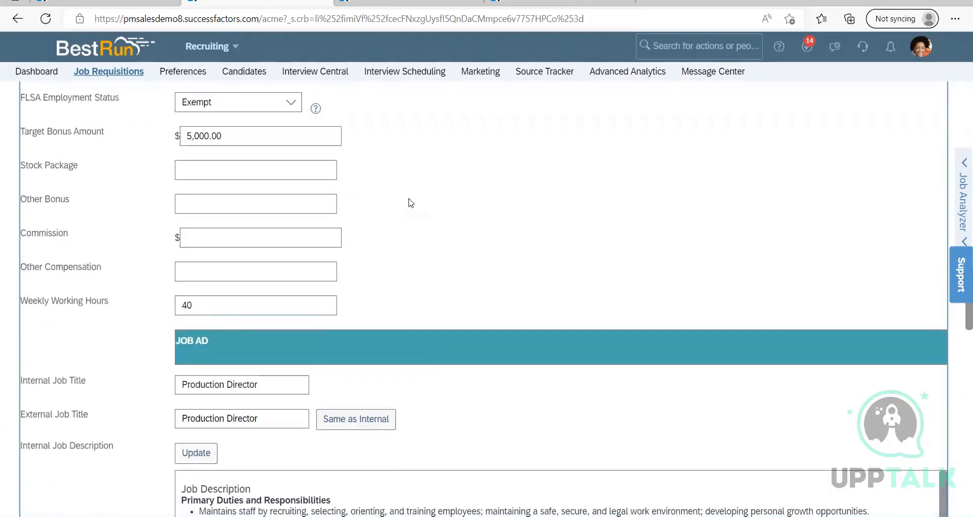
pyautogui.scroll(-8, 411, 203)
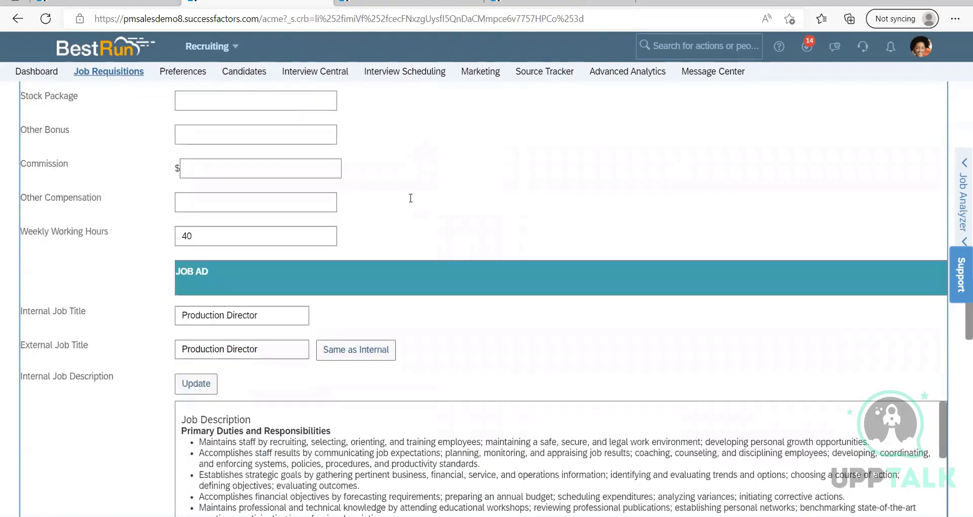
pyautogui.scroll(20, 411, 198)
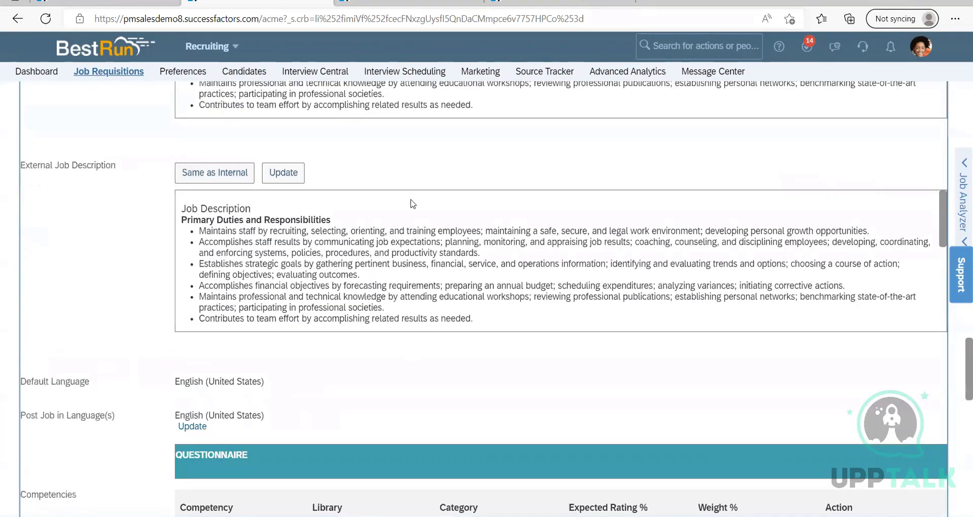
pyautogui.scroll(2, 421, 325)
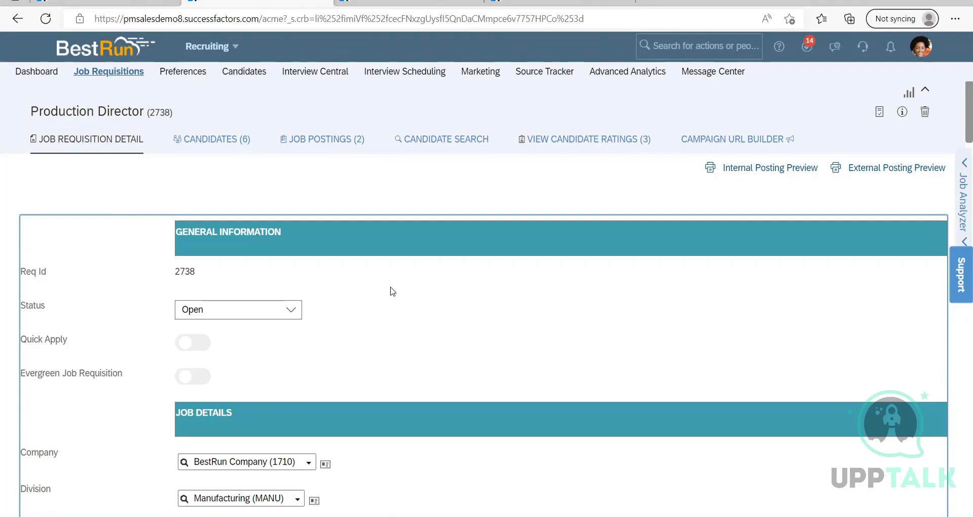
pyautogui.scroll(-20, 393, 298)
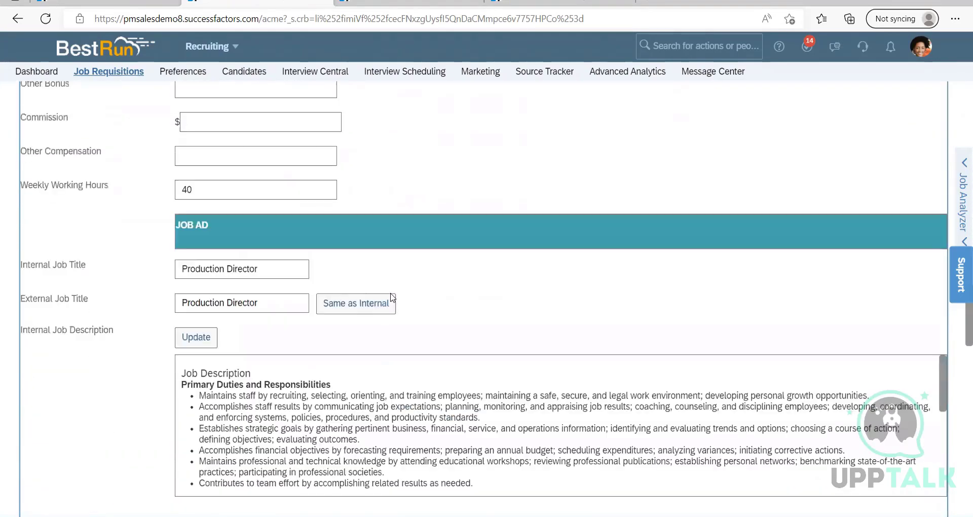
pyautogui.scroll(-7, 393, 297)
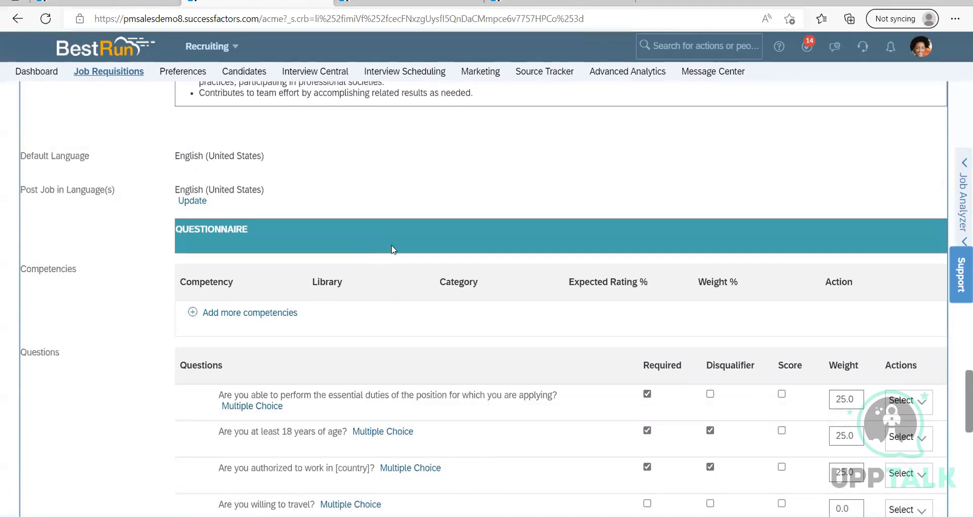
pyautogui.scroll(15, 414, 206)
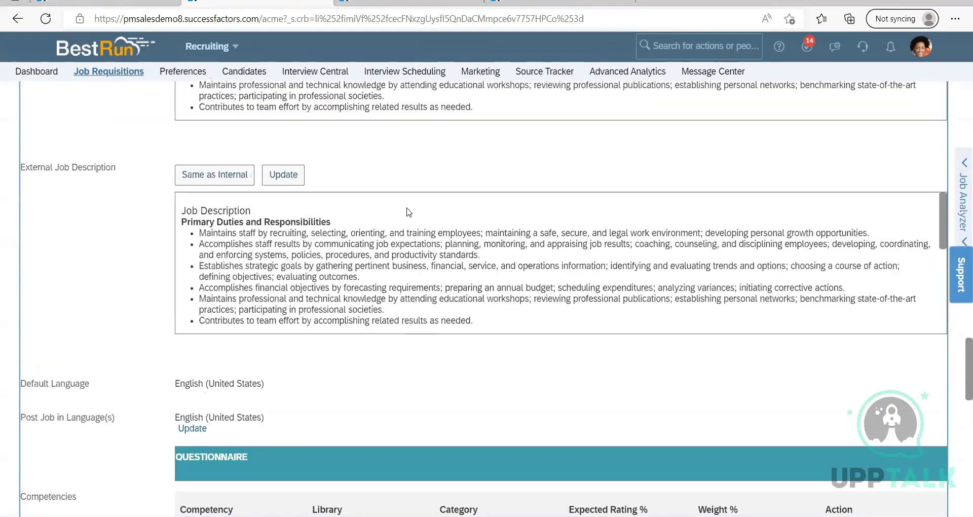
pyautogui.scroll(10, 413, 208)
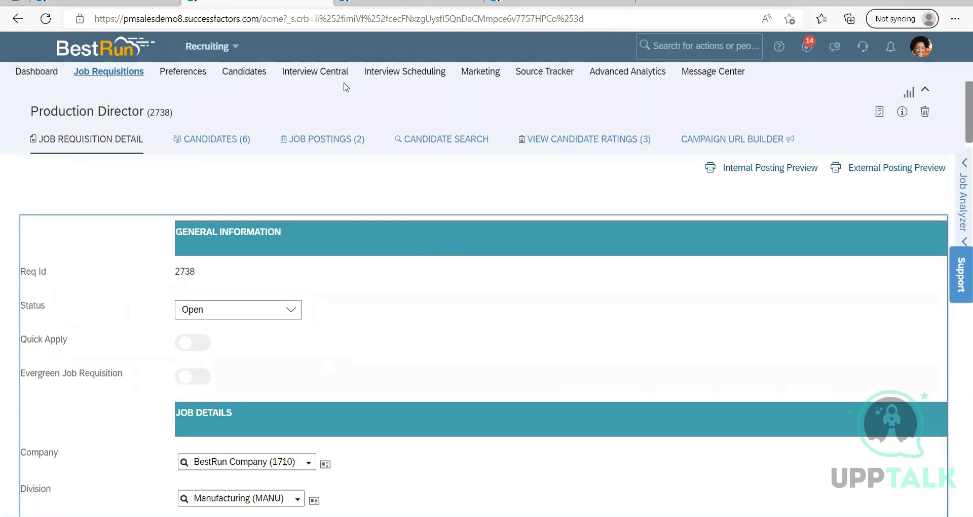
# Examine the internal and external job titles and job descriptions in the requisition's Job Ad section
pyautogui.scroll(-8, 355, 282)
pyautogui.scroll(-10, 304, 304)
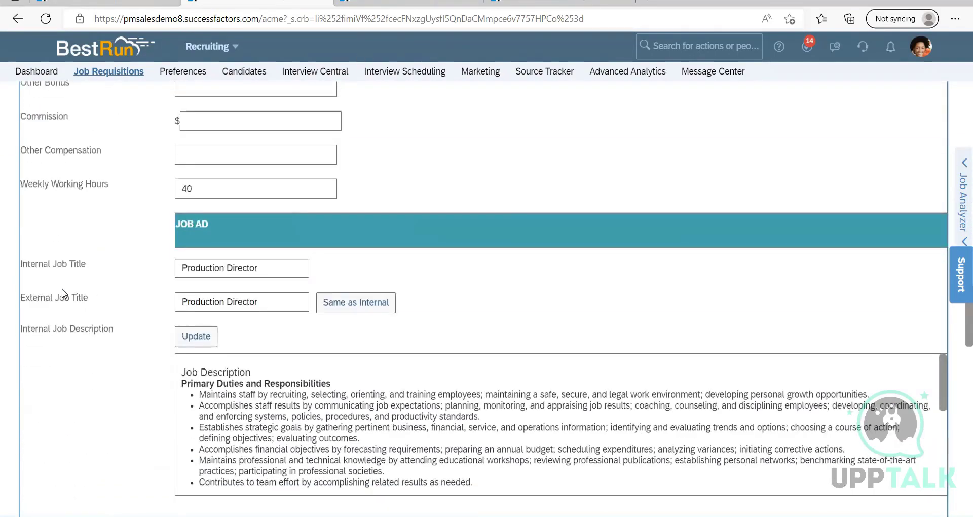
pyautogui.scroll(5, 71, 295)
pyautogui.scroll(-12, 127, 285)
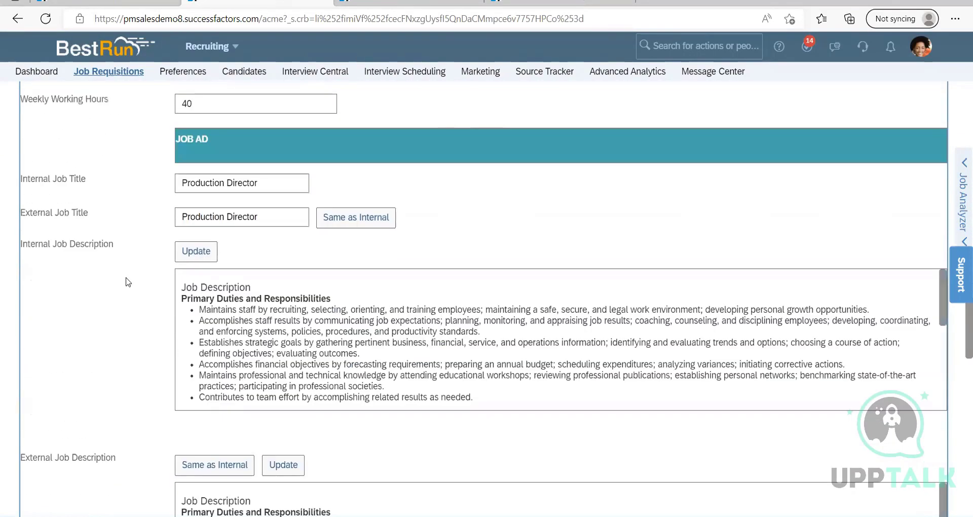
pyautogui.scroll(6, 126, 282)
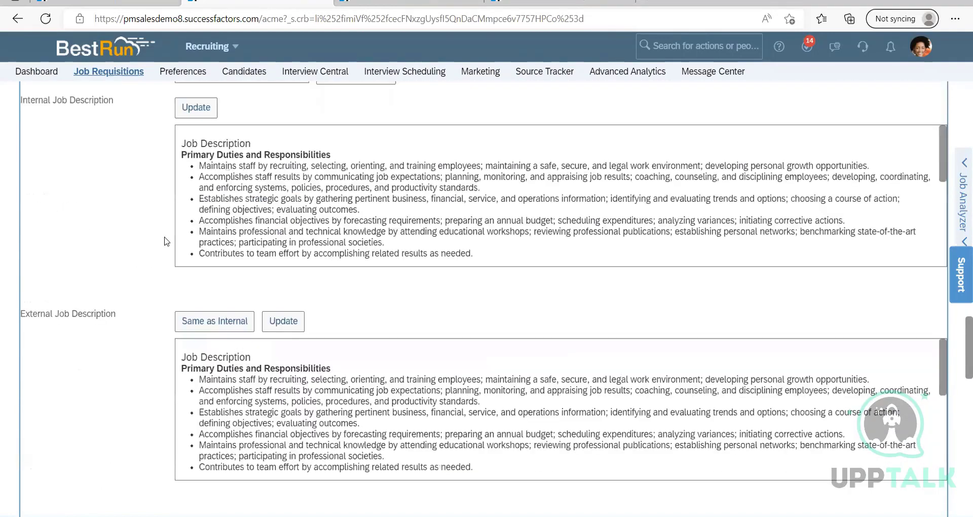
pyautogui.scroll(3, 74, 218)
pyautogui.scroll(-3, 78, 269)
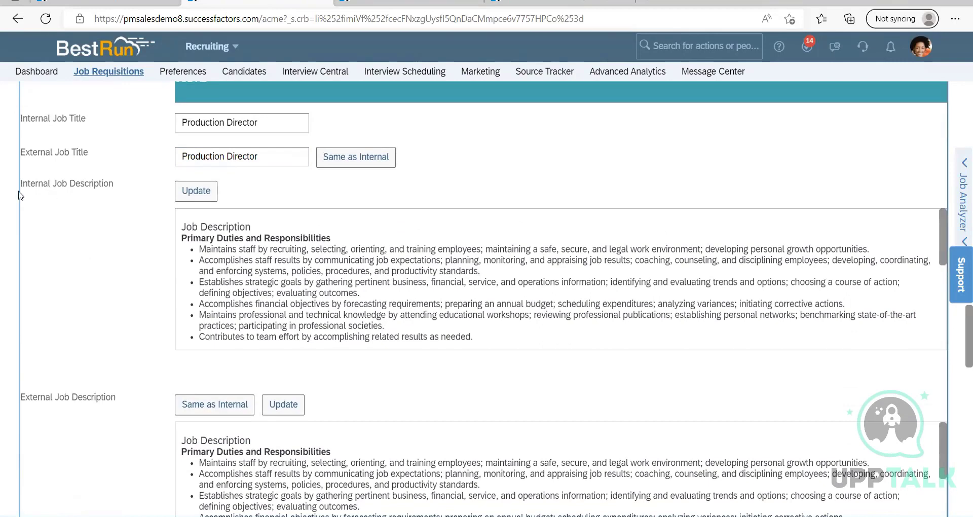
pyautogui.scroll(-1, 109, 491)
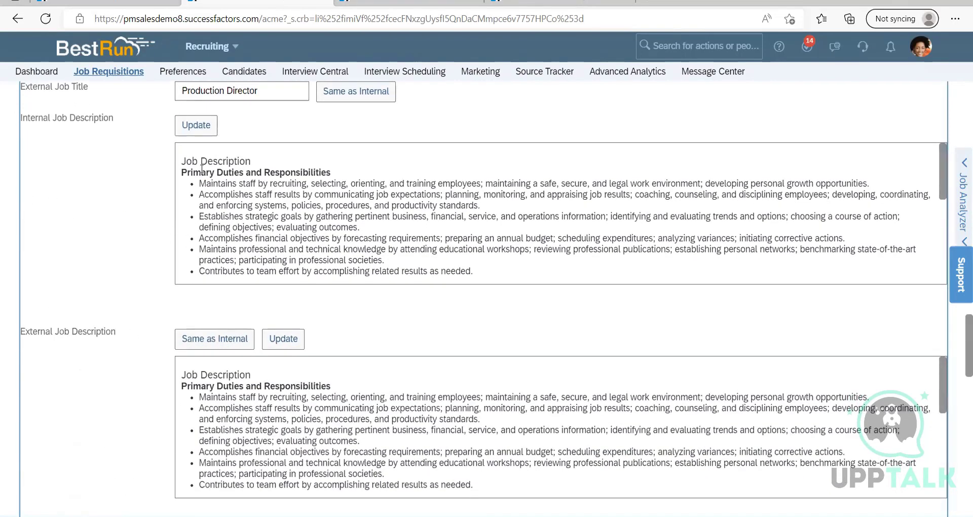
# Expand the options for adding more competencies in the questionnaire and check the SFPART053900 library
pyautogui.scroll(-7, 114, 367)
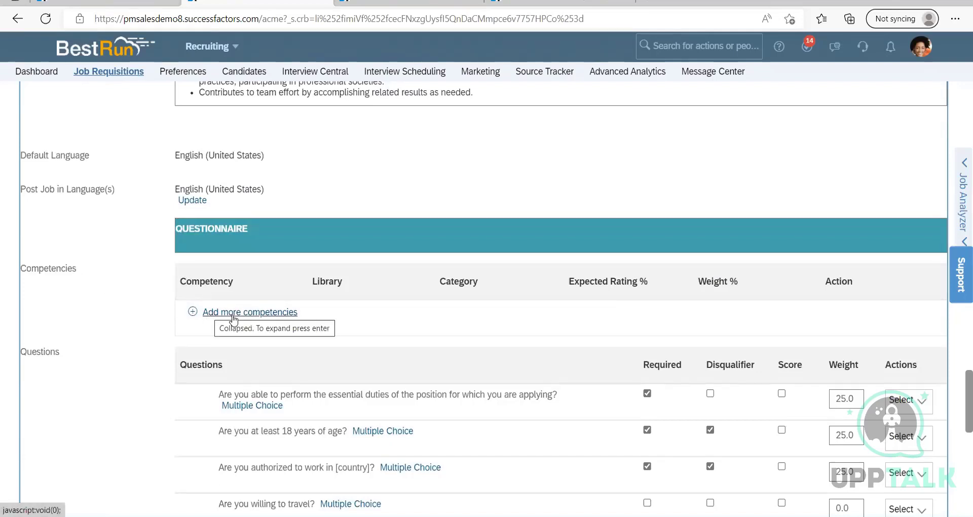
pyautogui.click(193, 313)
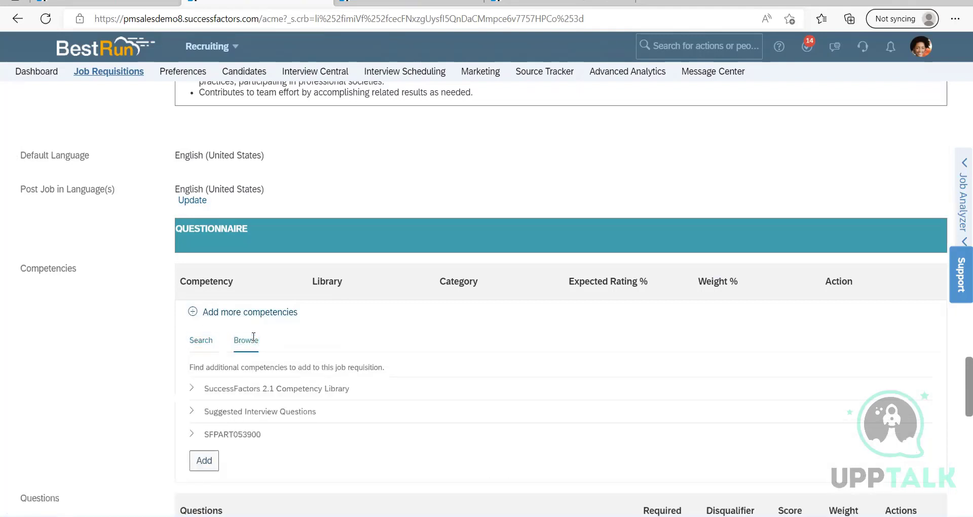
pyautogui.scroll(-1, 254, 337)
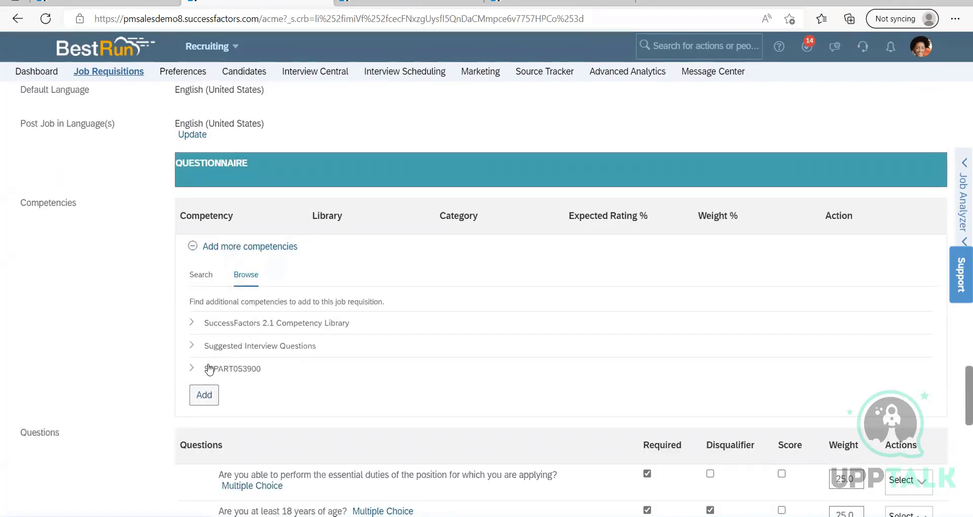
pyautogui.click(195, 370)
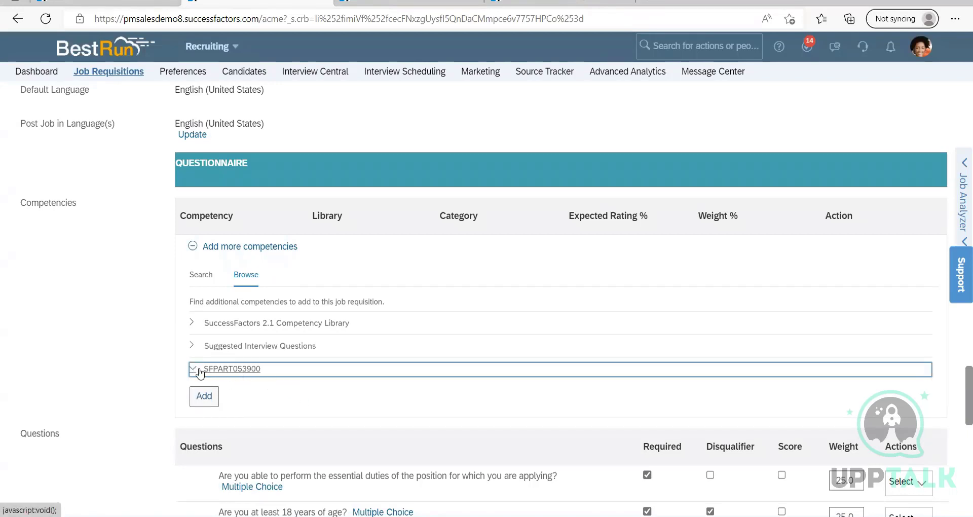
pyautogui.scroll(2, 328, 344)
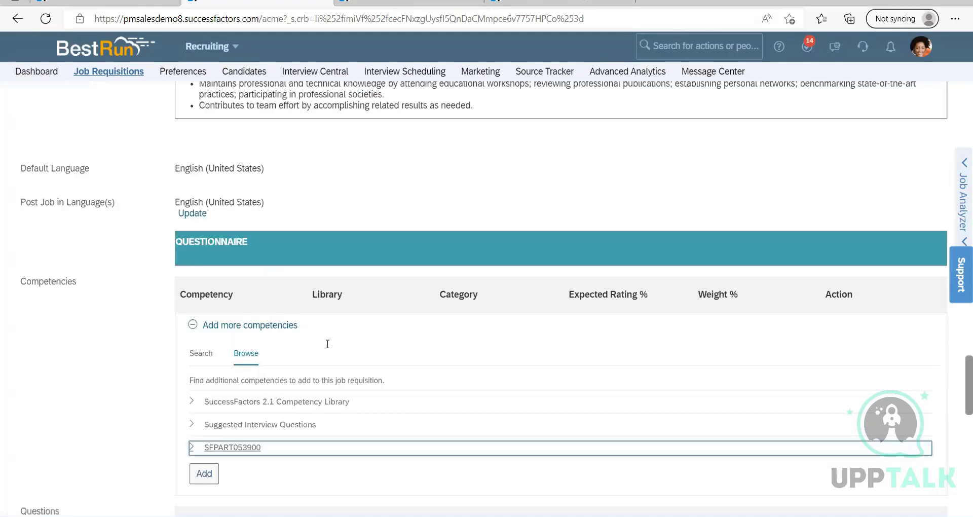
# Review the requisition again from general information and job descriptions to the questionnaire's competencies and screening questions
pyautogui.scroll(15, 327, 344)
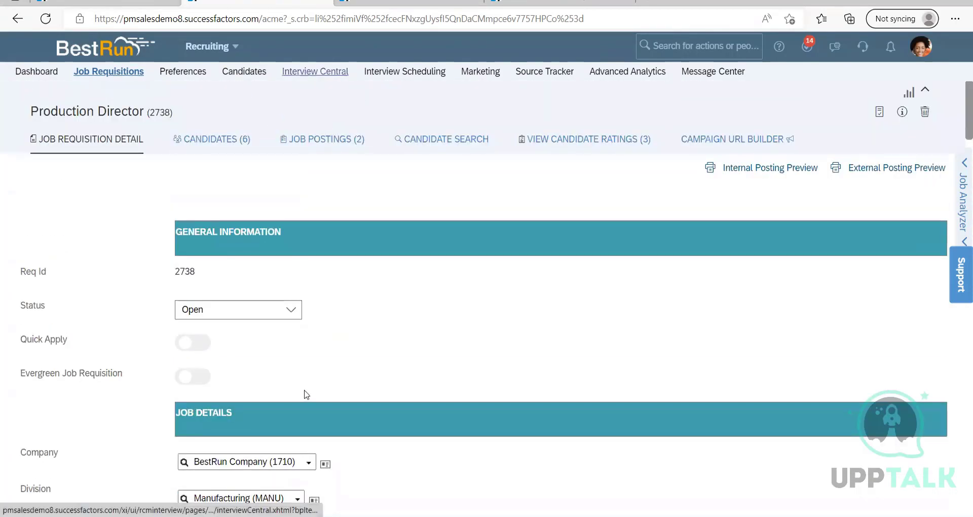
pyautogui.scroll(-15, 306, 395)
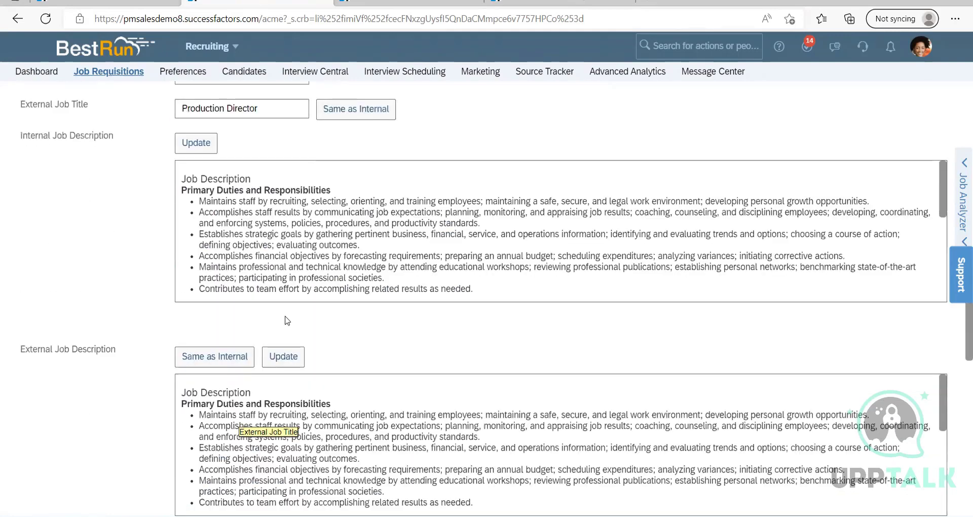
pyautogui.scroll(-10, 287, 320)
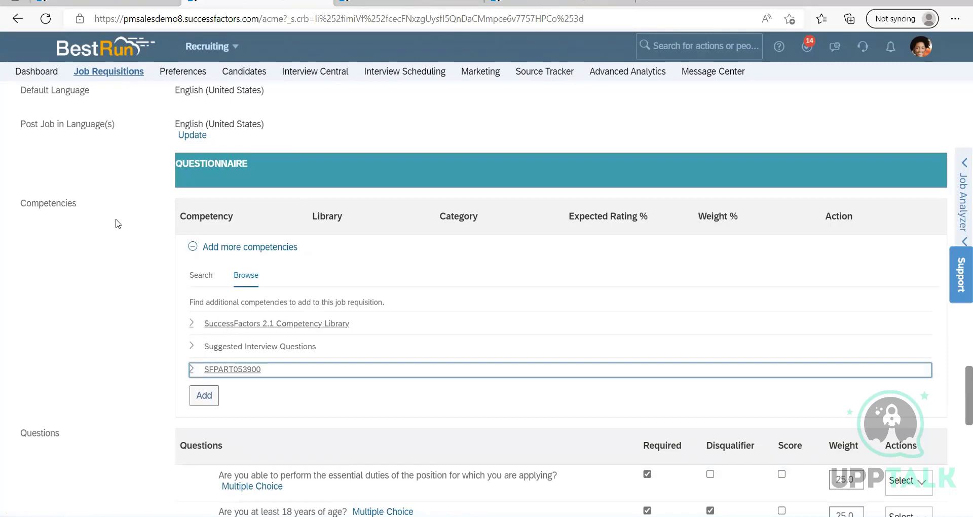
pyautogui.scroll(-3, 134, 351)
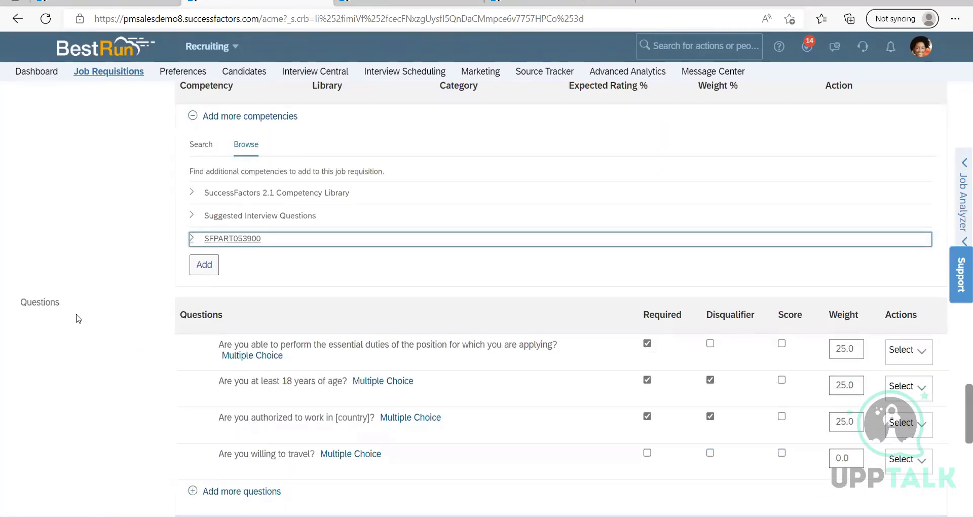
pyautogui.moveTo(70, 313); pyautogui.dragTo(21, 304)
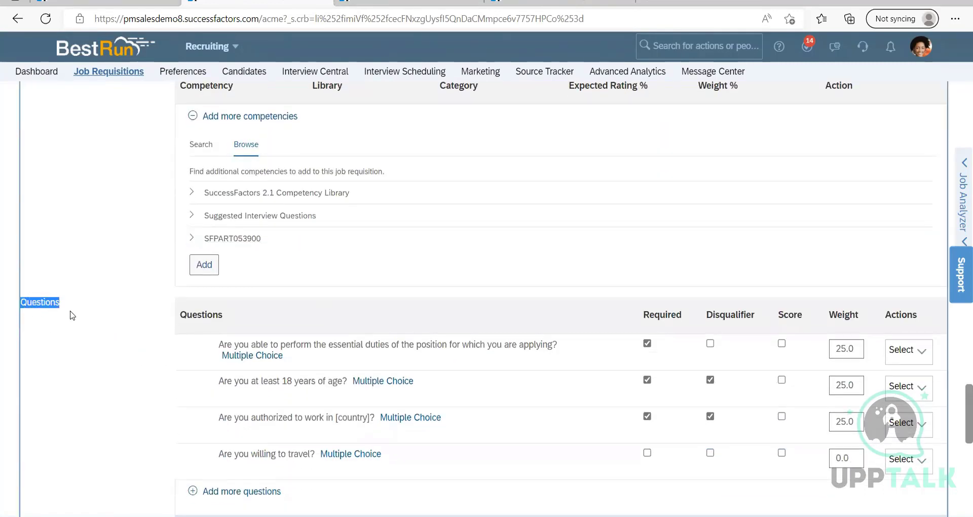
pyautogui.scroll(-1, 216, 338)
pyautogui.scroll(-2, 216, 338)
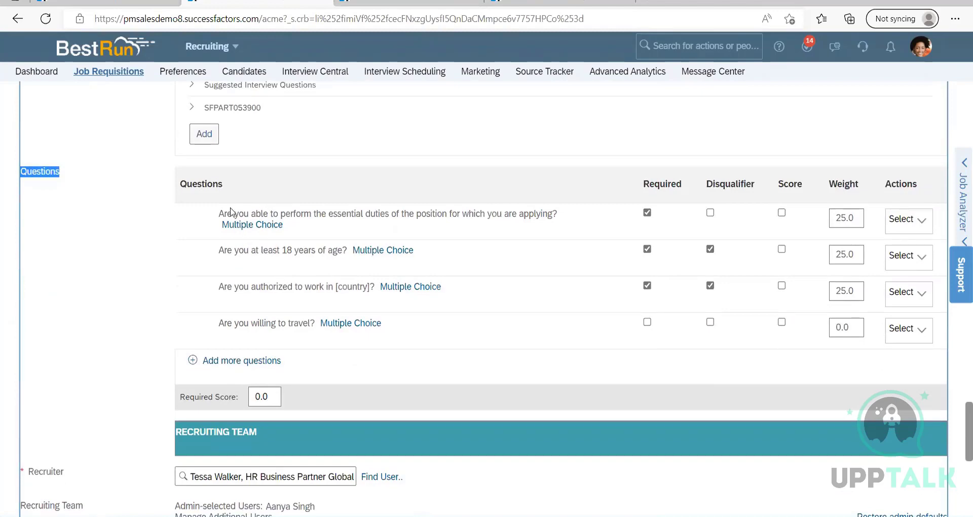
pyautogui.scroll(4, 245, 217)
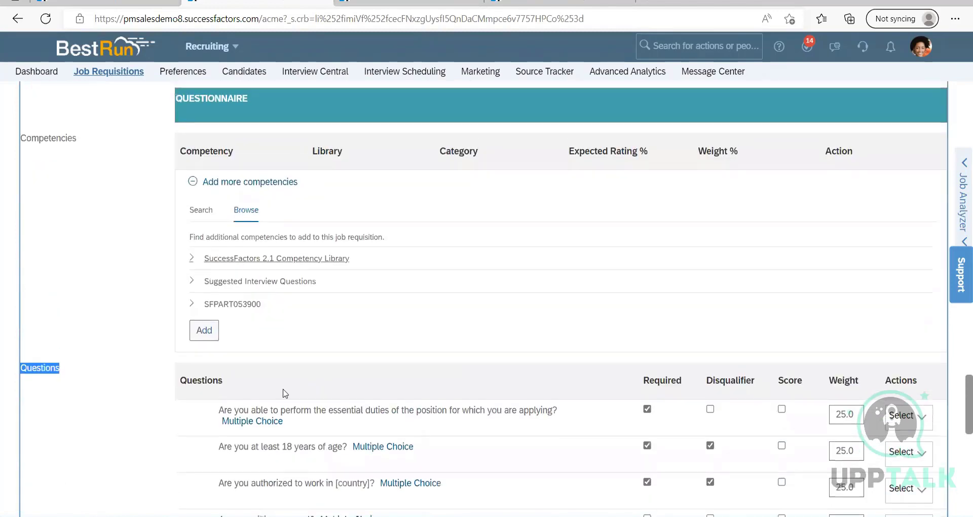
# Expand the options for adding more questions and view how to browse existing questions and create new ones
pyautogui.scroll(-4, 285, 394)
pyautogui.click(241, 360)
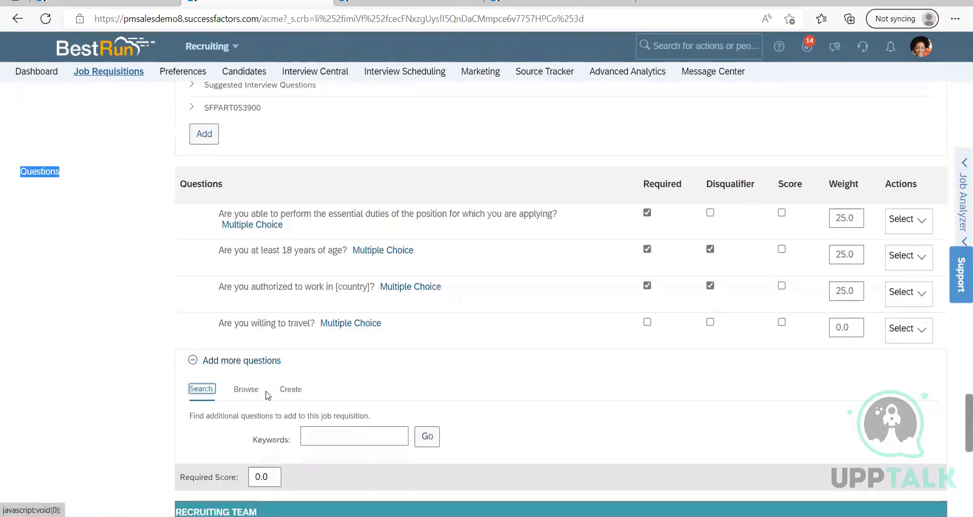
pyautogui.click(247, 390)
pyautogui.scroll(-4, 266, 412)
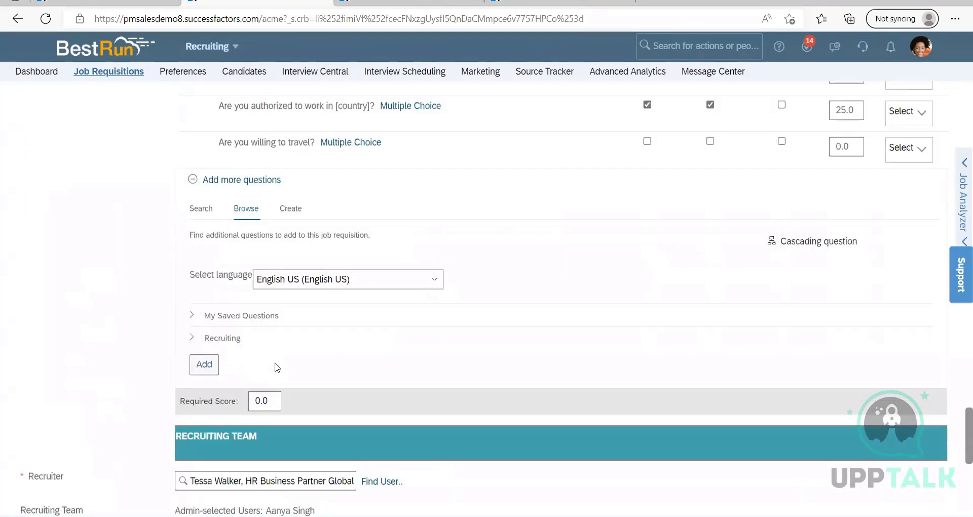
pyautogui.click(289, 195)
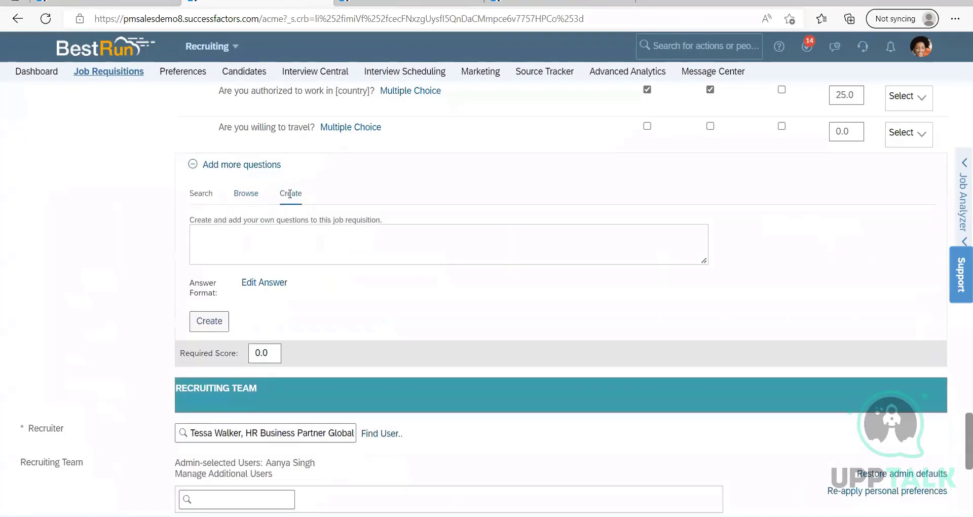
# Open the multiple-choice answer settings of the question "Are you at least 18 years of age?" and check them
pyautogui.scroll(4, 304, 274)
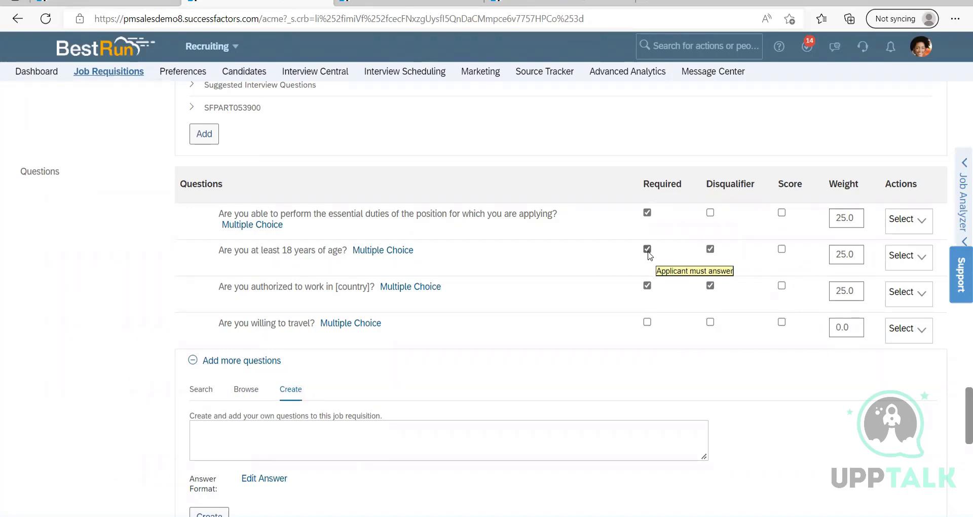
pyautogui.click(364, 258)
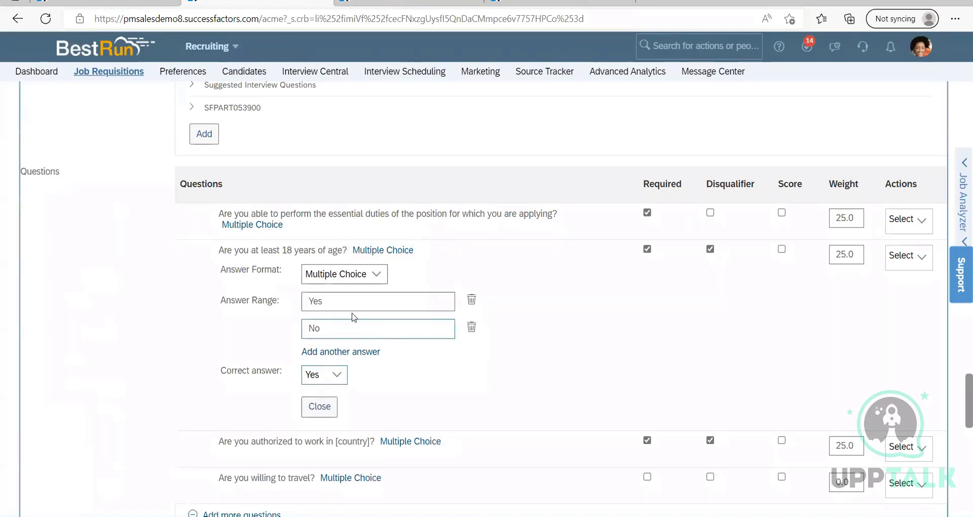
pyautogui.scroll(4, 618, 311)
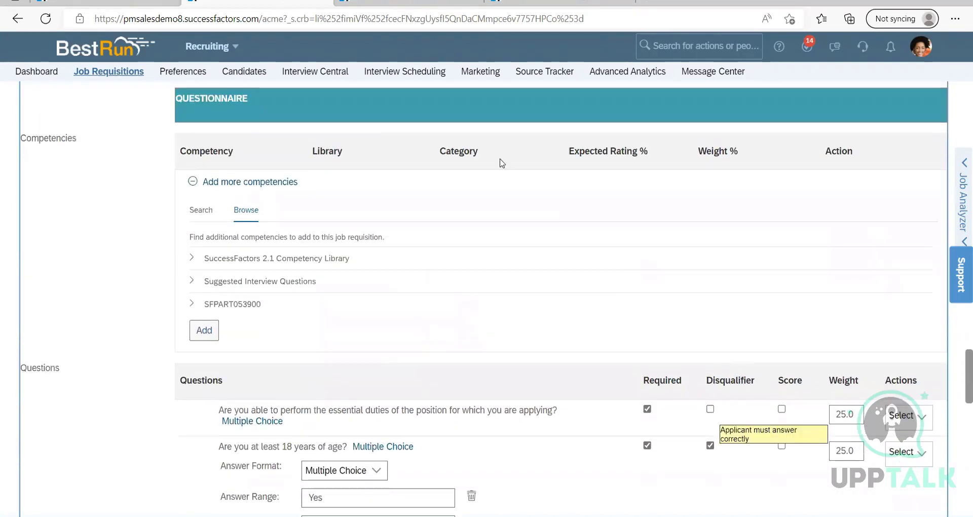
# Switch to the already open Associate HR Professional requisition
pyautogui.click(364, 11)
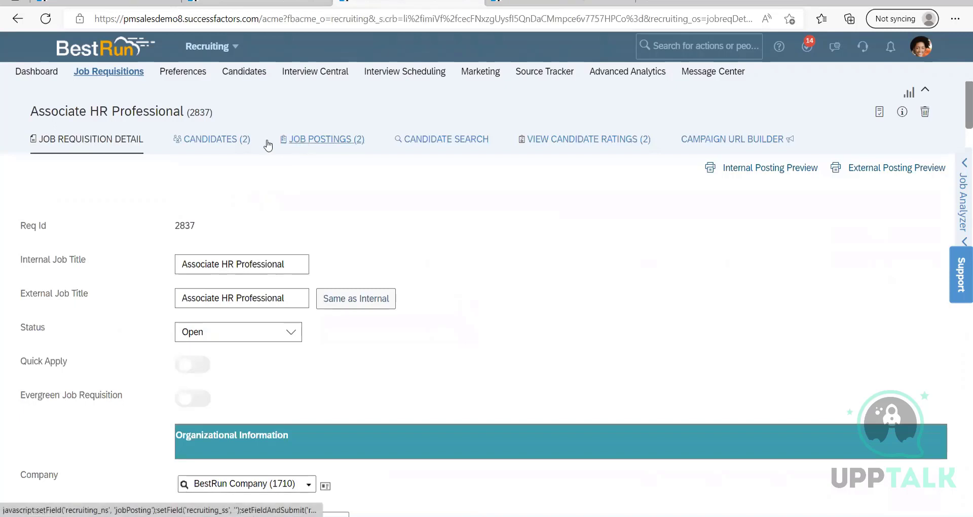
# Open the requisition's candidates and view the further stages of its talent pipeline
pyautogui.click(213, 138)
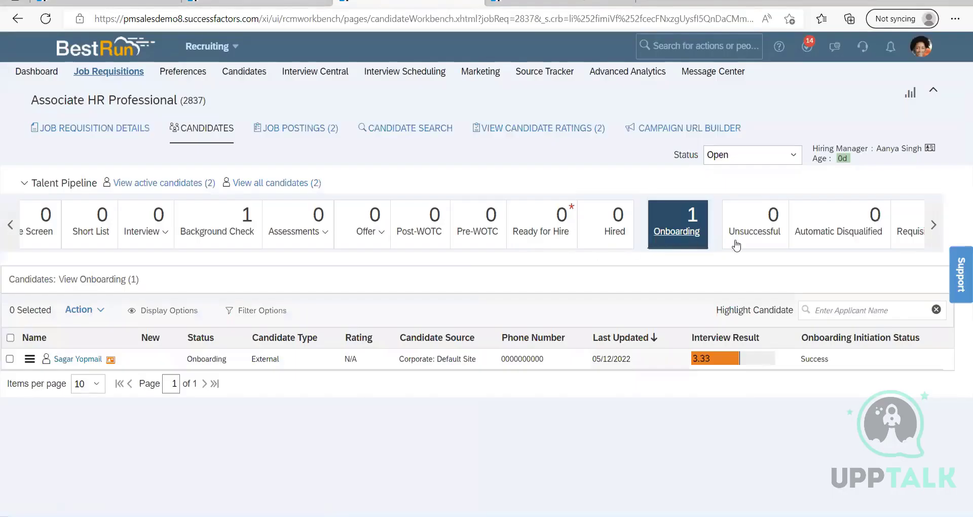
pyautogui.click(934, 225)
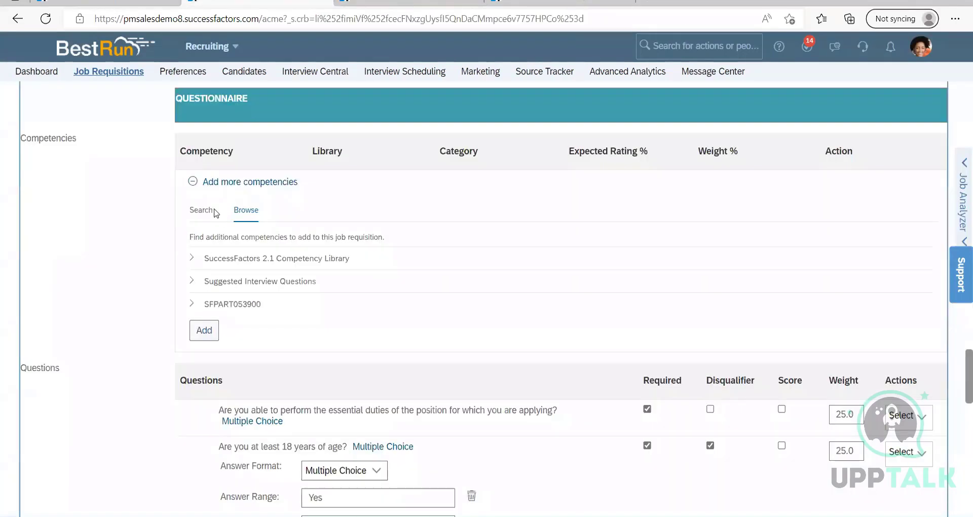
# In the Production Director requisition, check the correct-answer choices of the question "Are you at least 18 years of age?" and close its answer settings
pyautogui.scroll(1, 92, 190)
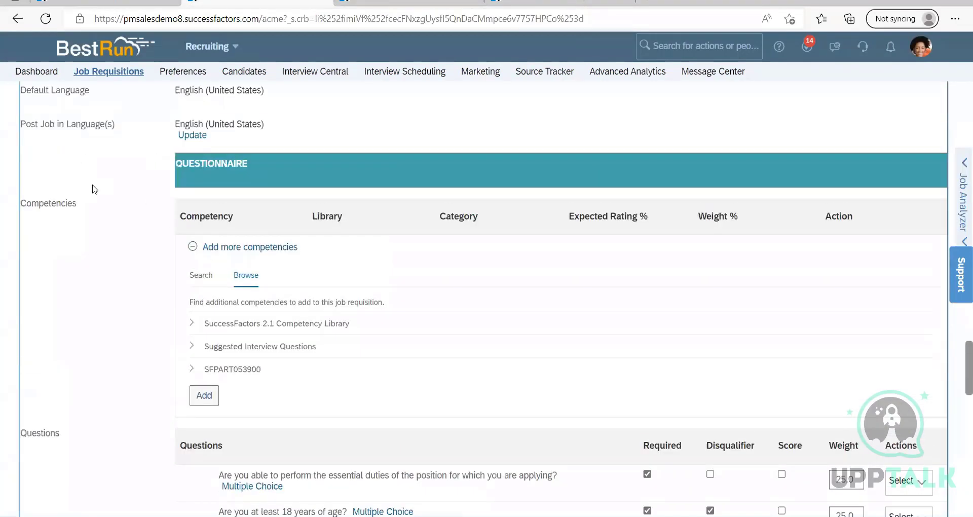
pyautogui.scroll(-4, 185, 368)
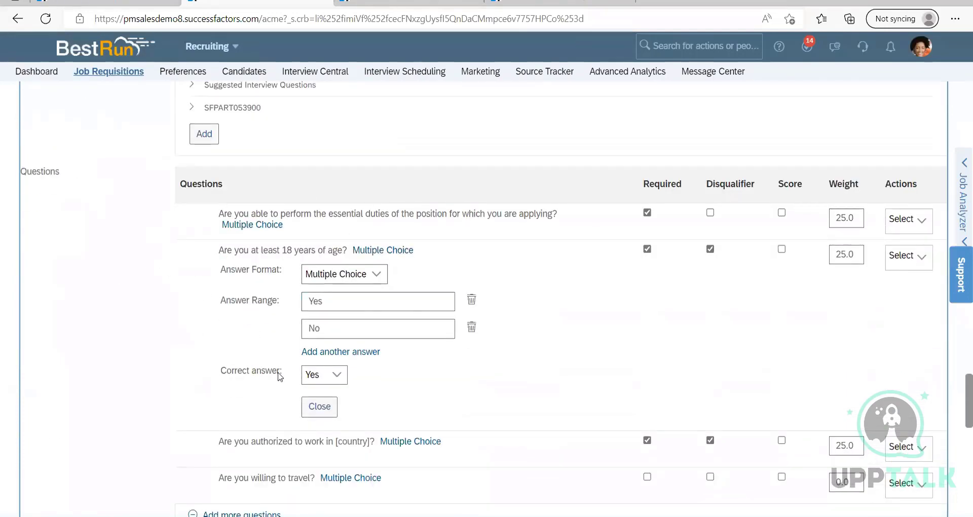
pyautogui.click(338, 379)
pyautogui.click(338, 379)
pyautogui.scroll(-1, 264, 388)
pyautogui.click(318, 342)
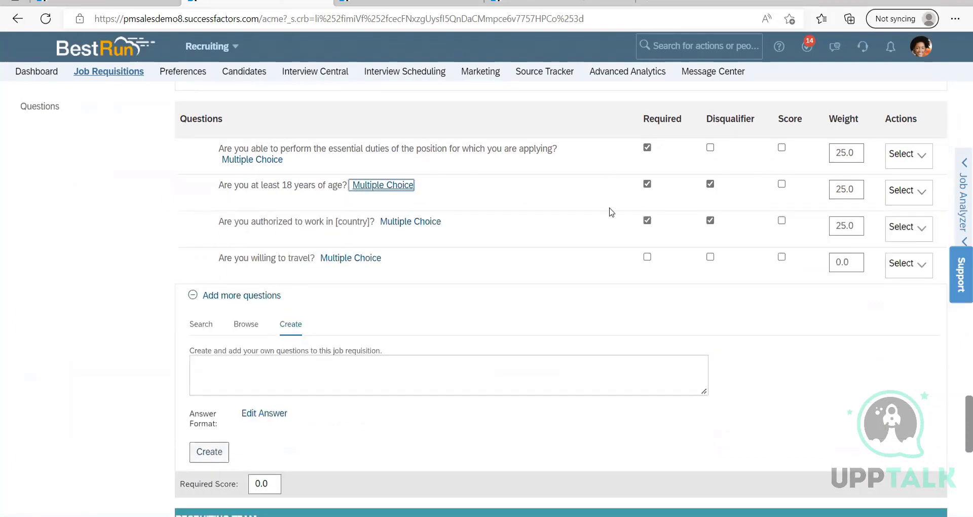
# Clear the Disqualifier setting for the age question and the work authorization question
pyautogui.click(711, 184)
pyautogui.click(710, 220)
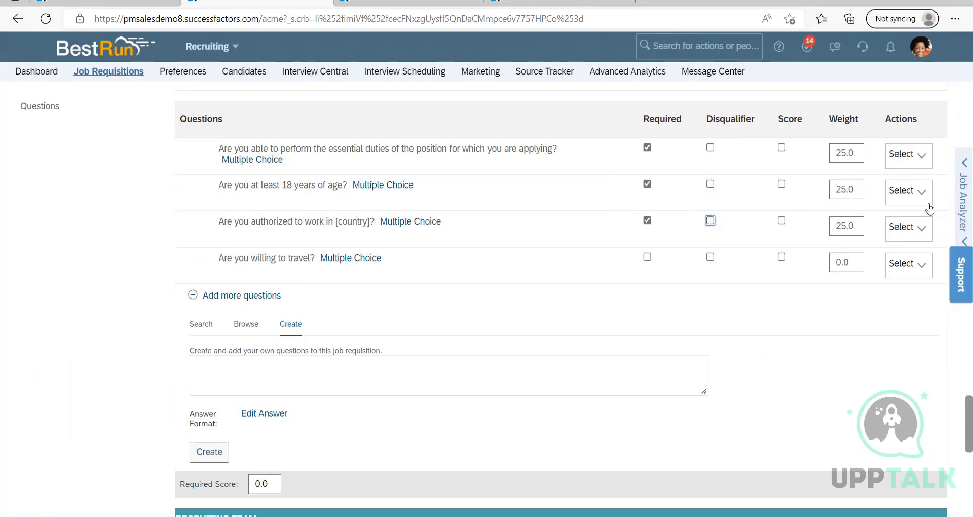
# Review the Production Director requisition's team and comments sections, its job ad with both descriptions, and its questionnaire
pyautogui.scroll(-10, 98, 301)
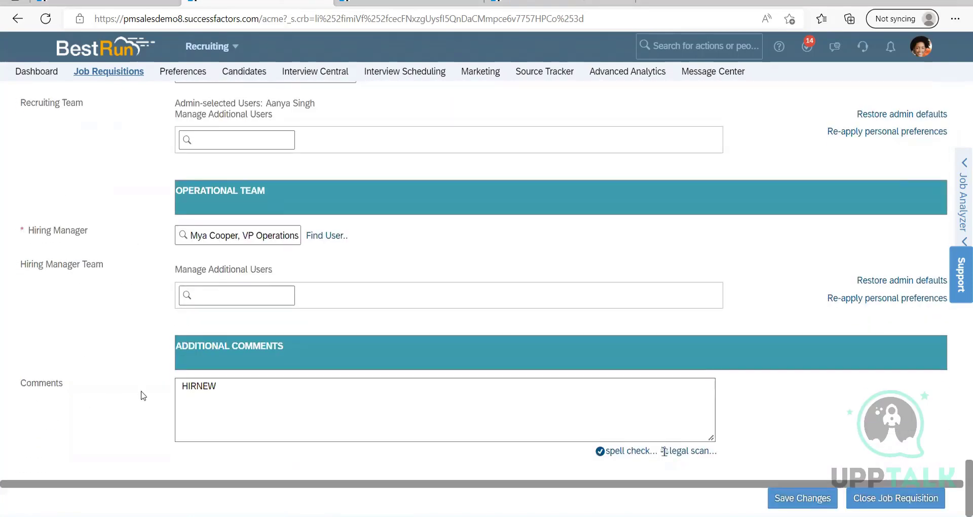
pyautogui.scroll(1, 117, 343)
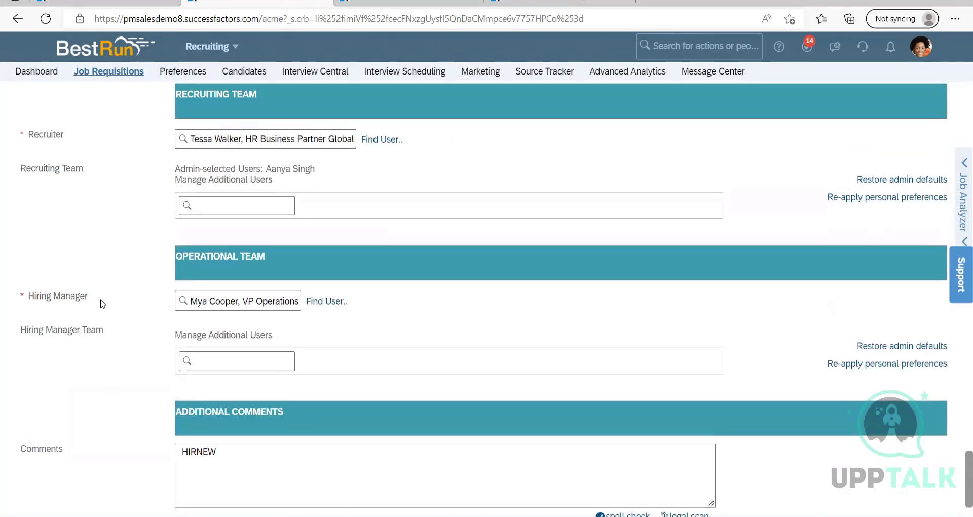
pyautogui.scroll(15, 103, 303)
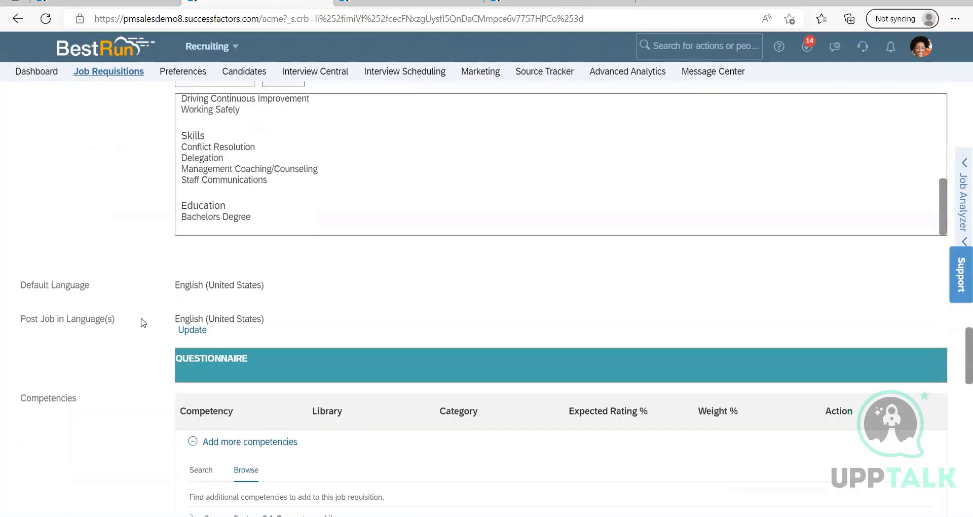
pyautogui.scroll(6, 142, 322)
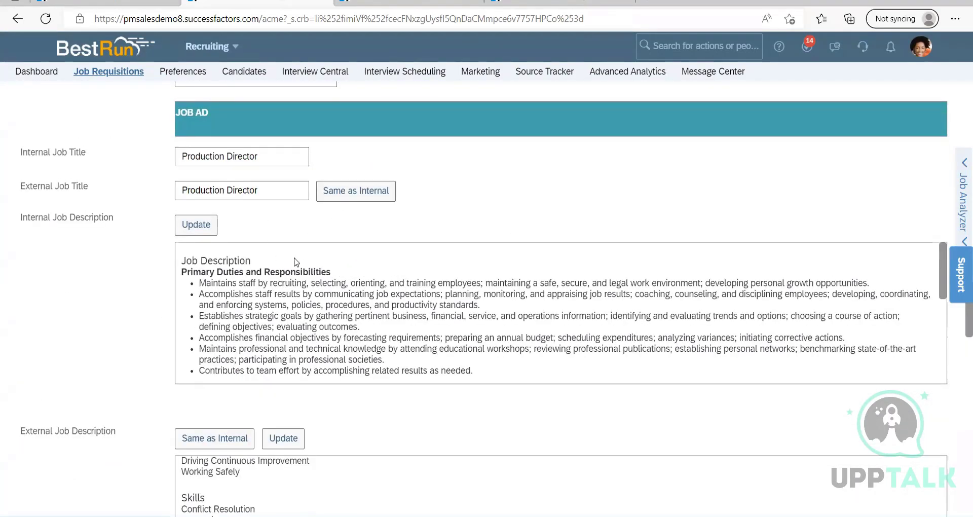
pyautogui.scroll(2, 207, 248)
pyautogui.scroll(-4, 130, 248)
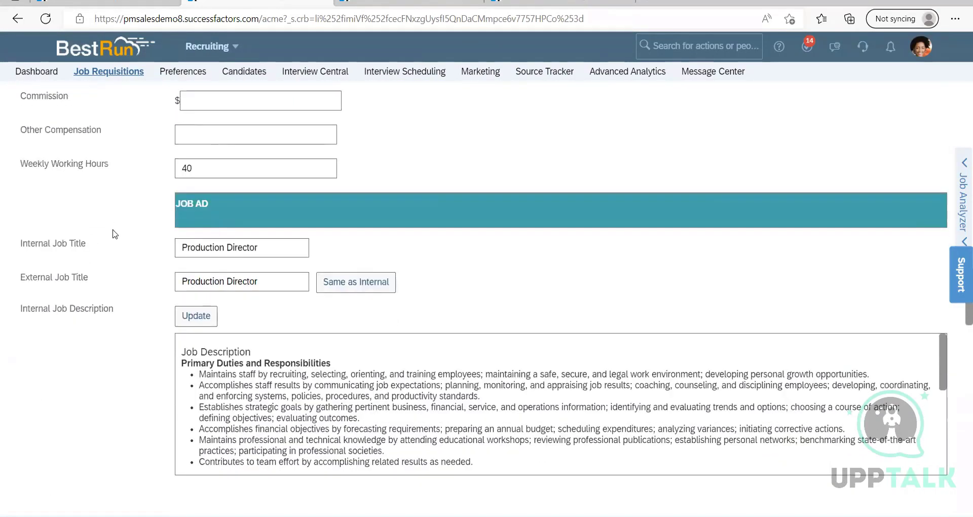
pyautogui.scroll(-13, 130, 248)
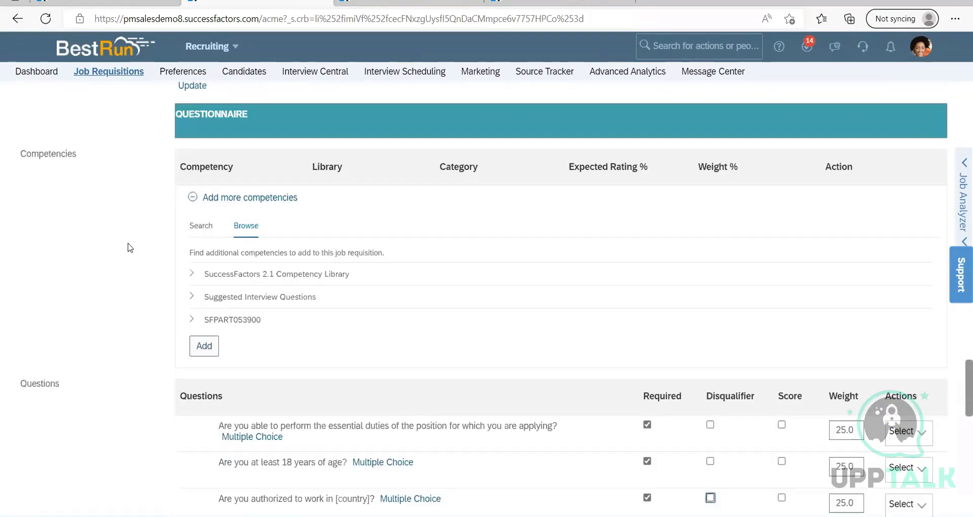
pyautogui.scroll(-5, 130, 247)
pyautogui.scroll(9, 130, 247)
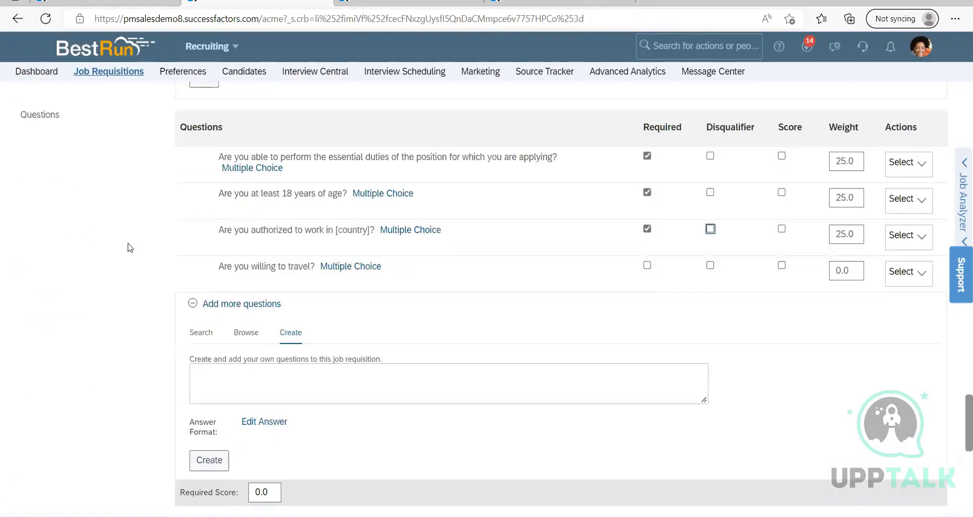
pyautogui.scroll(8, 130, 248)
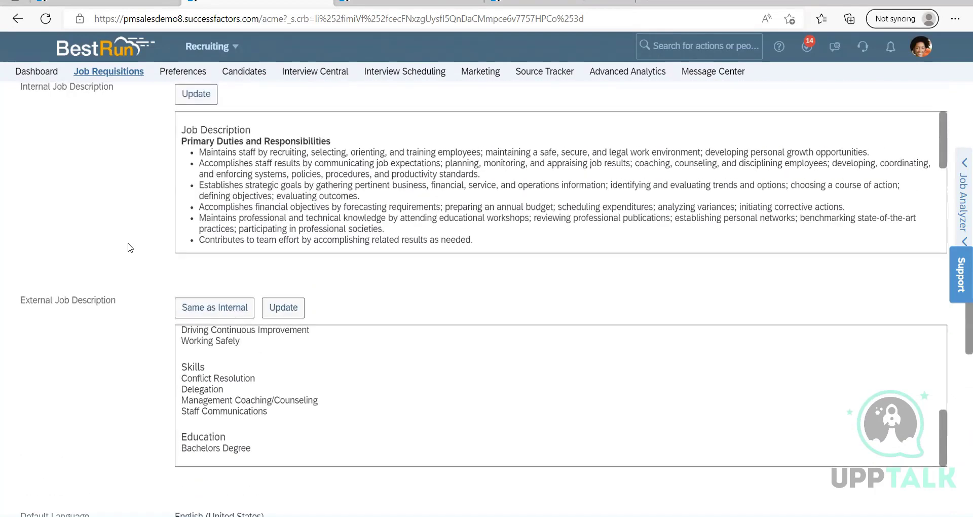
pyautogui.scroll(4, 130, 248)
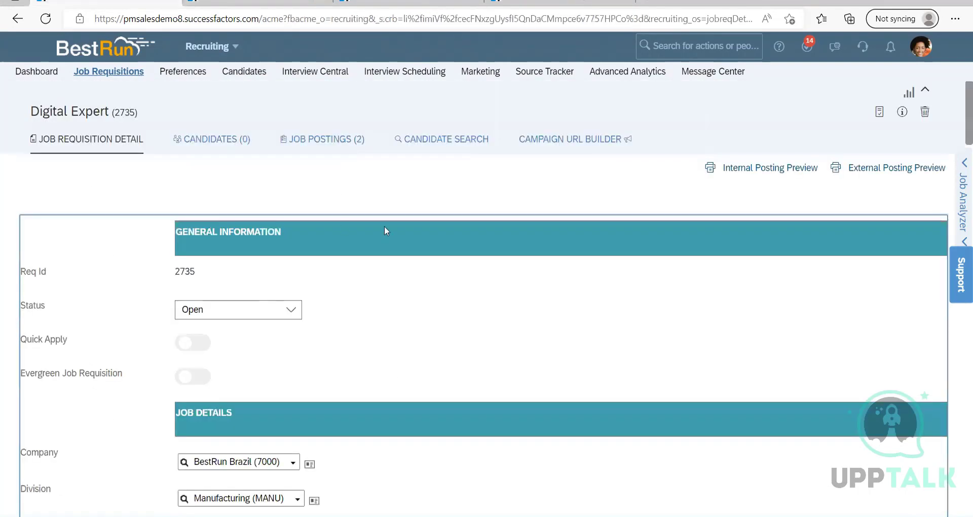
# Review the Digital Expert requisition's job ad titles, internal and external descriptions, and questionnaire
pyautogui.scroll(-15, 376, 266)
pyautogui.scroll(-7, 377, 265)
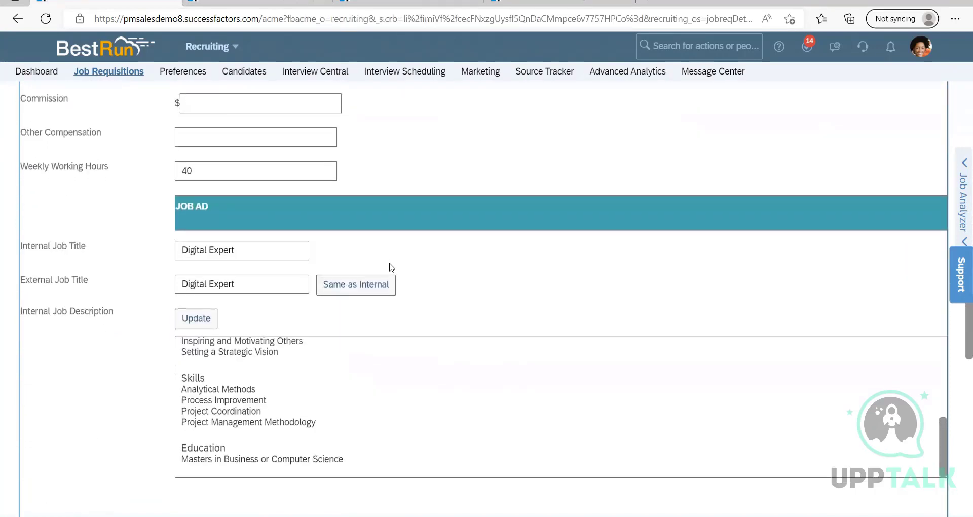
pyautogui.scroll(-6, 392, 267)
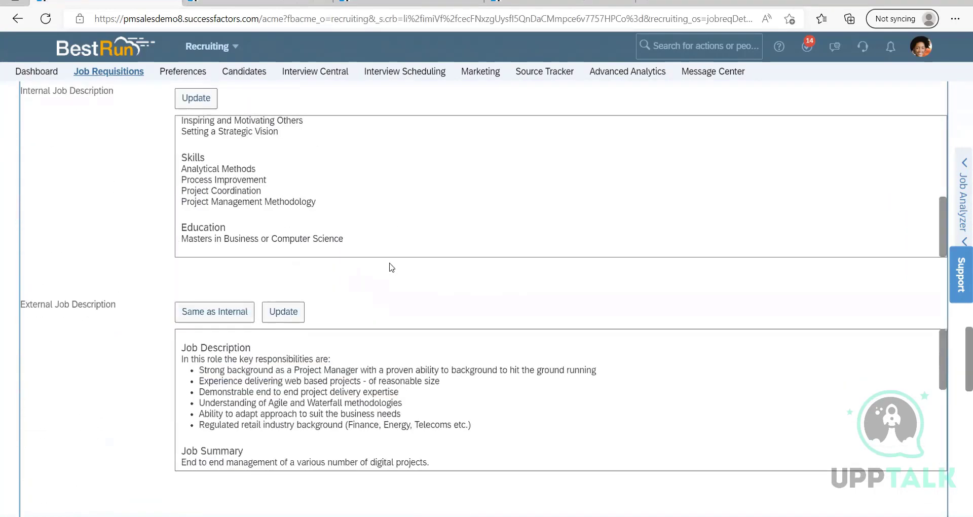
pyautogui.scroll(-15, 392, 267)
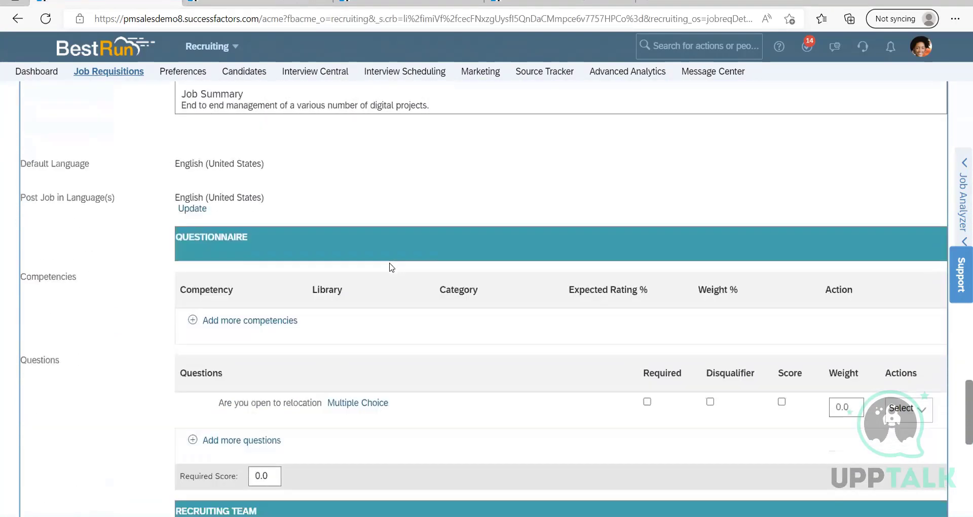
pyautogui.scroll(20, 391, 268)
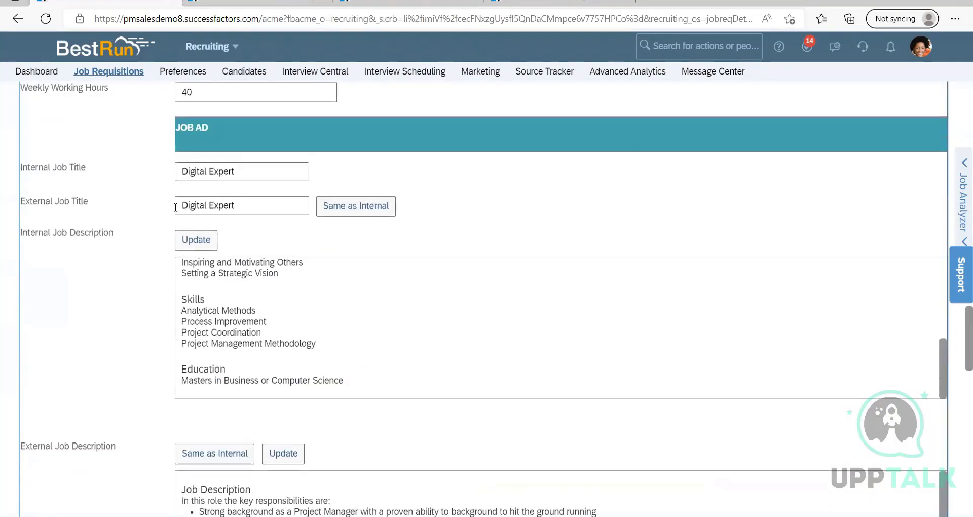
# Switch to the notes in Notepad and add the line "Header and Footer in JD" below the existing text
pyautogui.hotkey('alt', 'Tab')
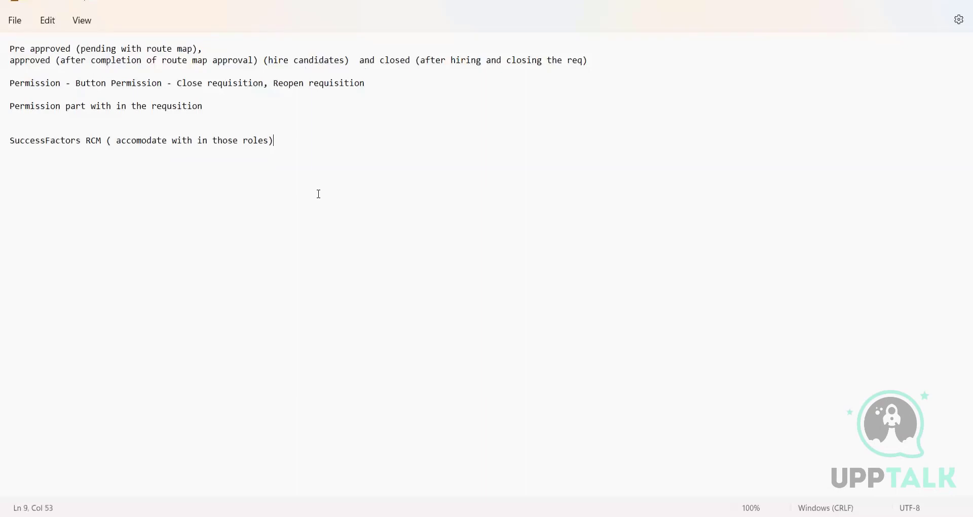
pyautogui.press('Return')
pyautogui.write('Header and Footer in JD')
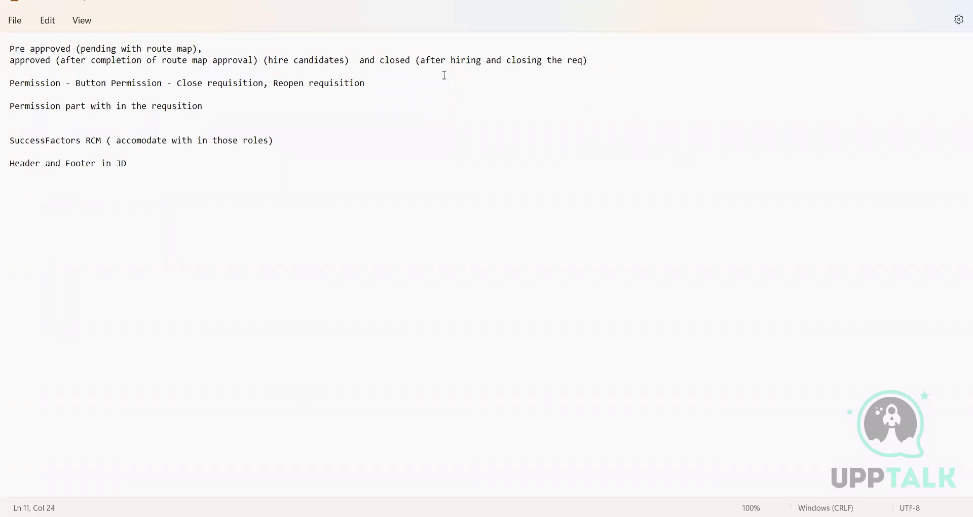
pyautogui.press('Return')
# Return to the browser, search actions for "header and footer" and open Manage Job Posting Header and Footer, leaving the Production Director requisition unsaved
pyautogui.hotkey('alt', 'Tab')
pyautogui.click(688, 47)
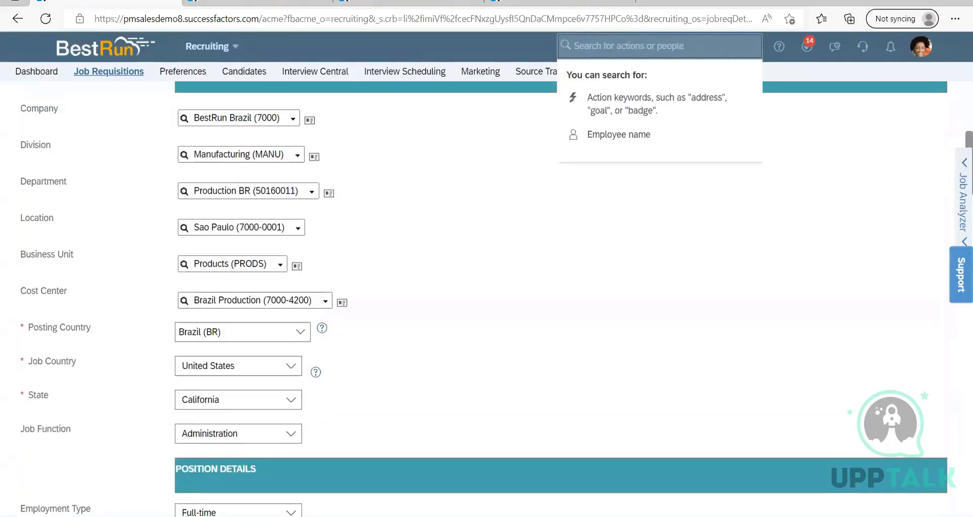
pyautogui.click(585, 294)
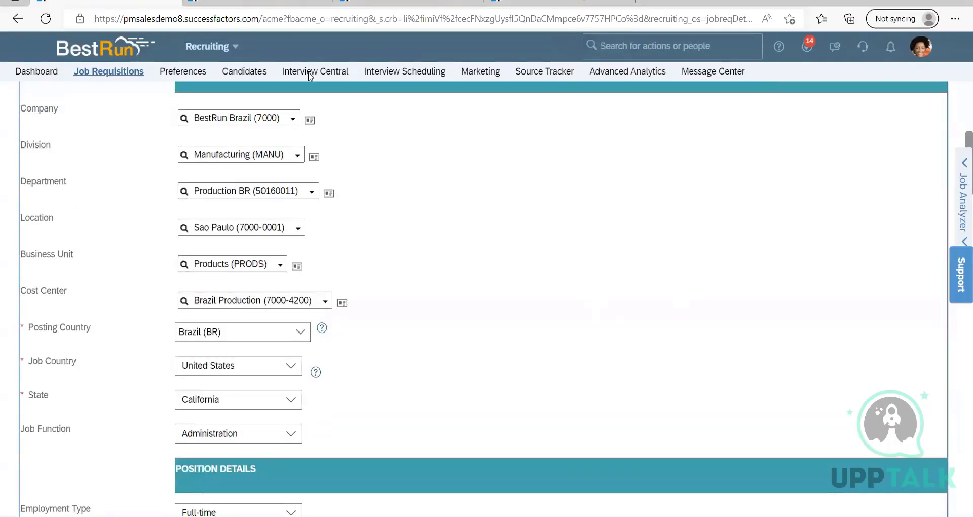
pyautogui.click(656, 44)
pyautogui.write('had')
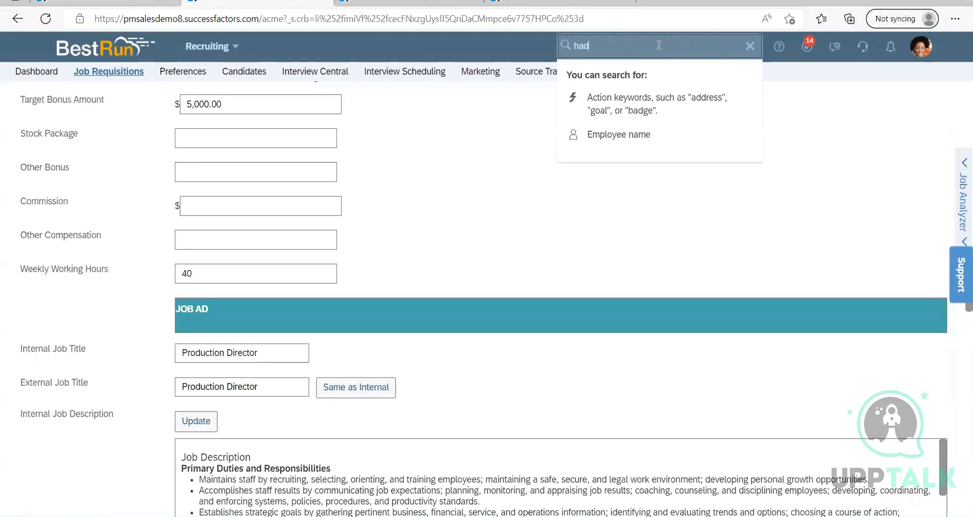
pyautogui.write('ader and footer')
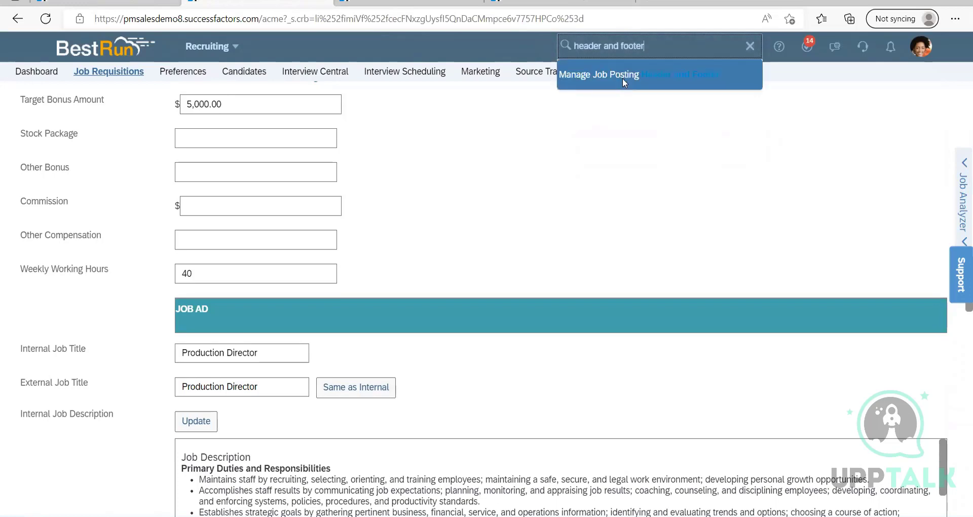
pyautogui.click(625, 82)
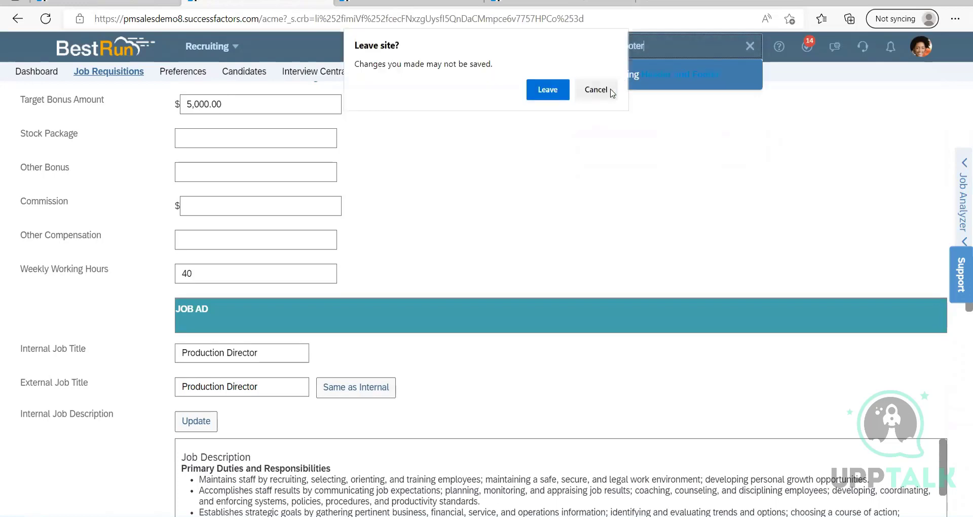
pyautogui.click(547, 90)
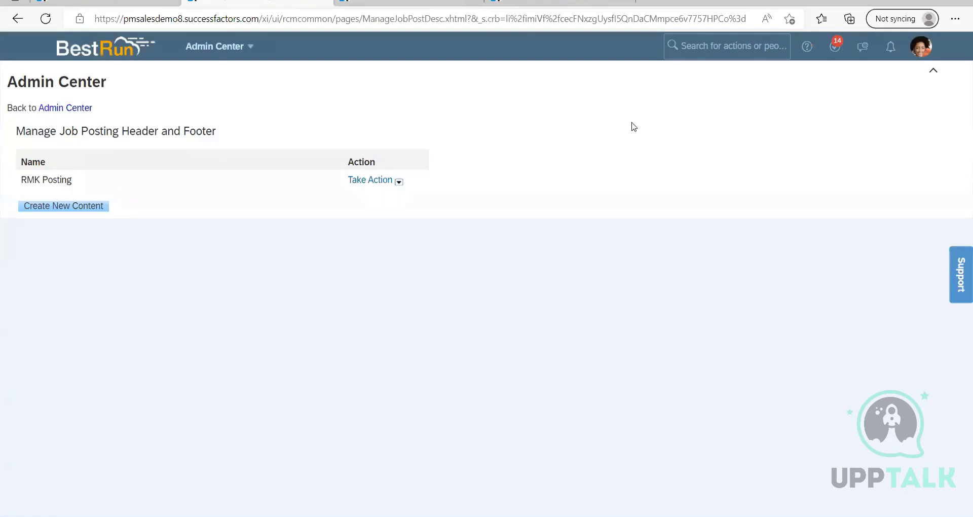
# Start new job posting header and footer content and examine its rules and the Internal Header and External Header editors
pyautogui.click(69, 208)
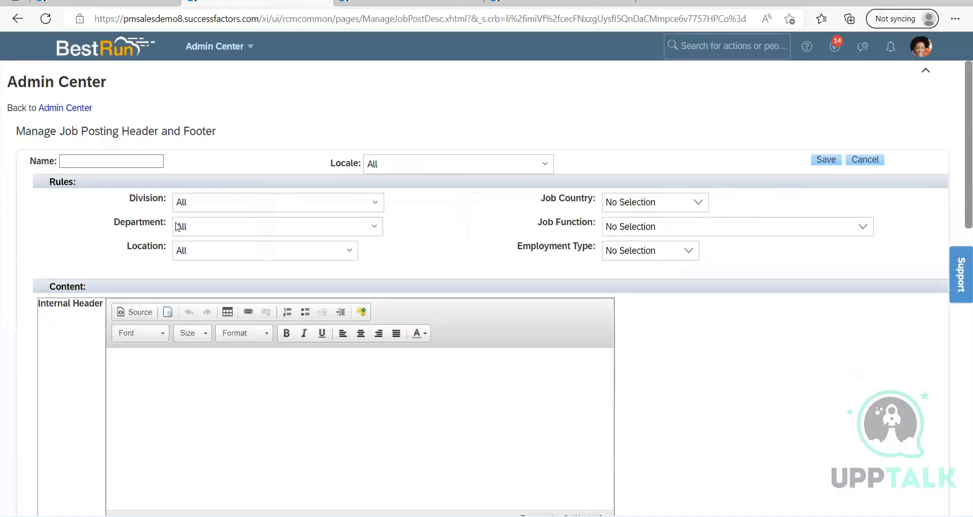
pyautogui.scroll(-4, 215, 240)
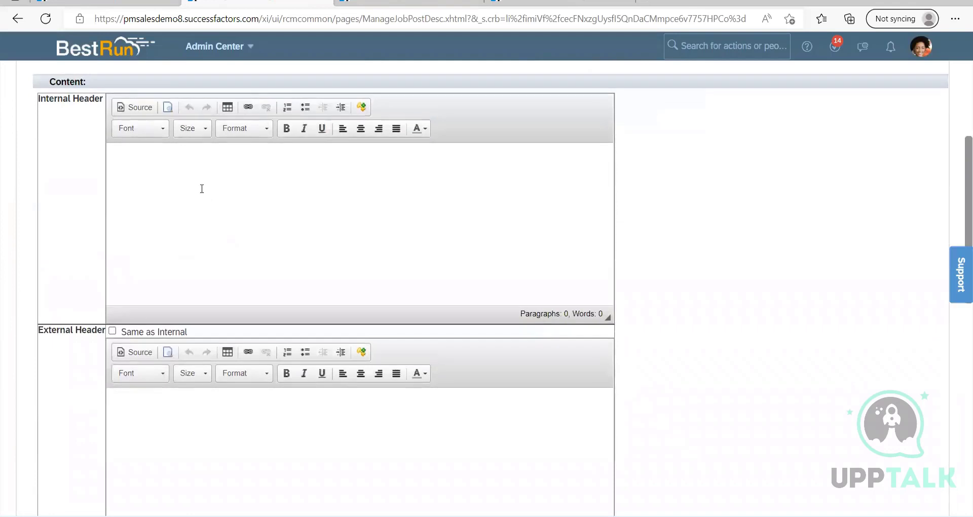
pyautogui.click(201, 189)
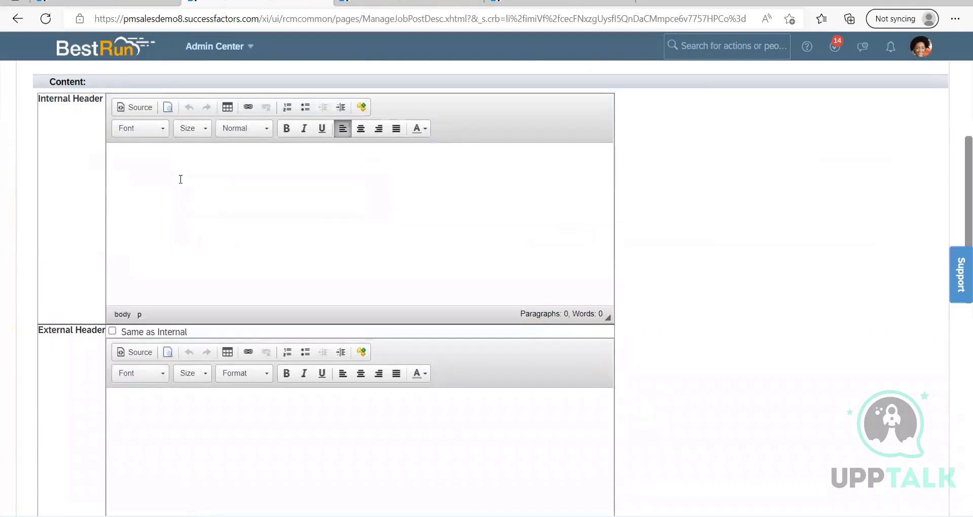
pyautogui.click(168, 447)
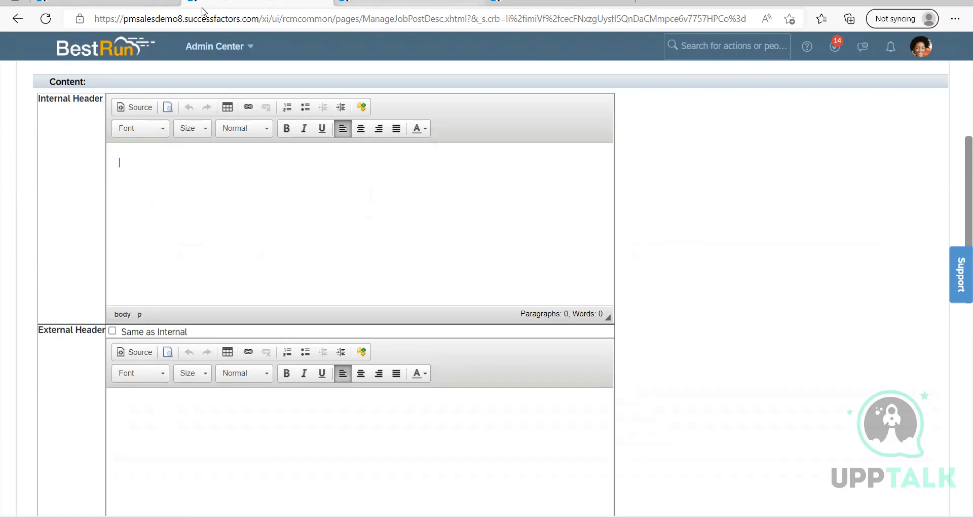
# From the Associate HR Professional page, go to the Careers module and search for jobs with all filters left at Any
pyautogui.click(398, 3)
pyautogui.click(208, 46)
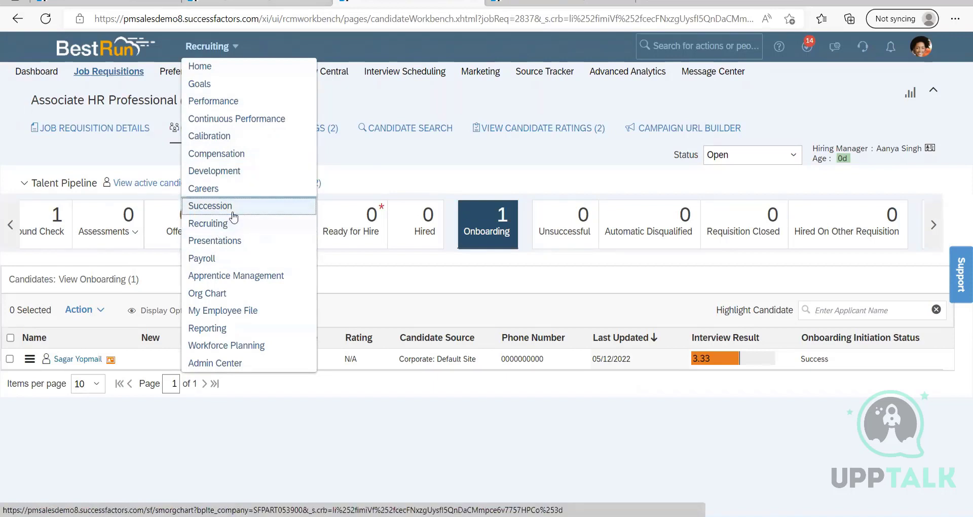
pyautogui.click(213, 189)
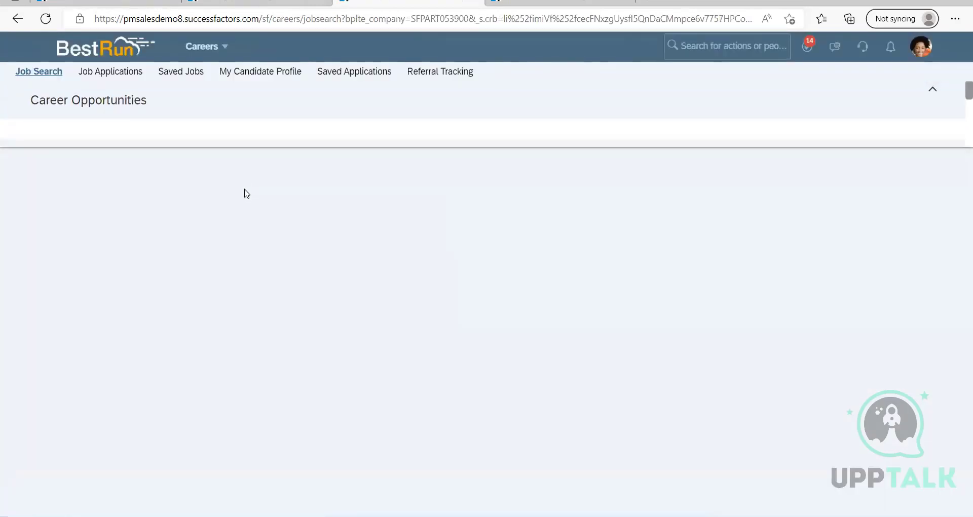
pyautogui.scroll(-2, 190, 359)
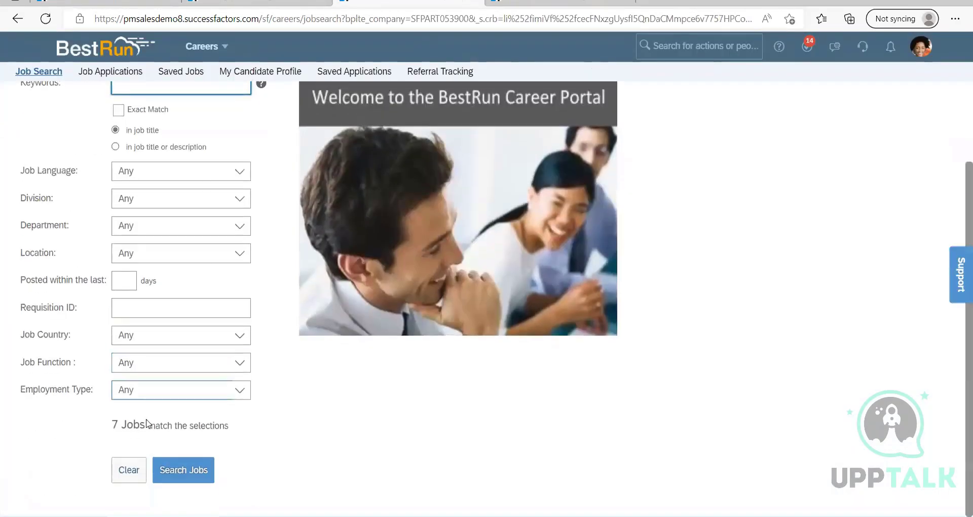
pyautogui.click(183, 473)
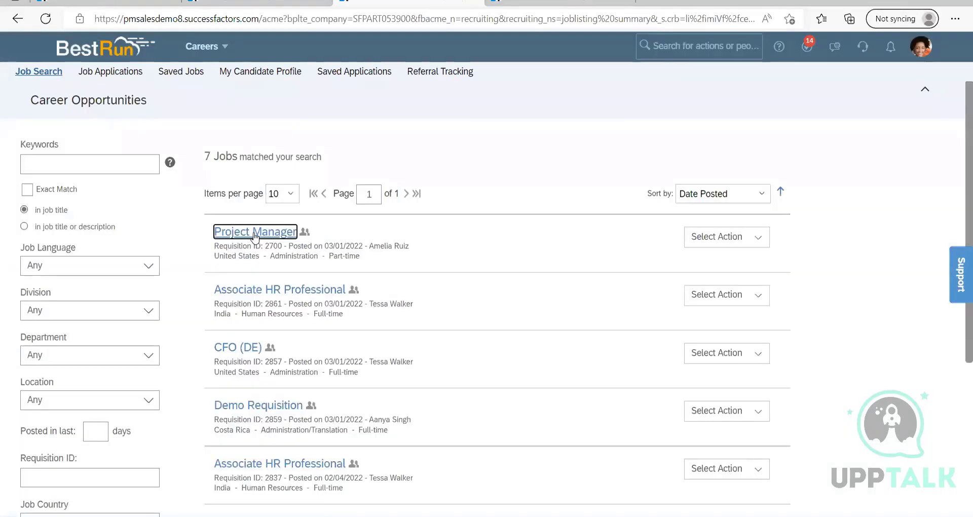
# Open the Project Manager job listing and read its Job Listing Detail from the job description through the Education section
pyautogui.click(255, 232)
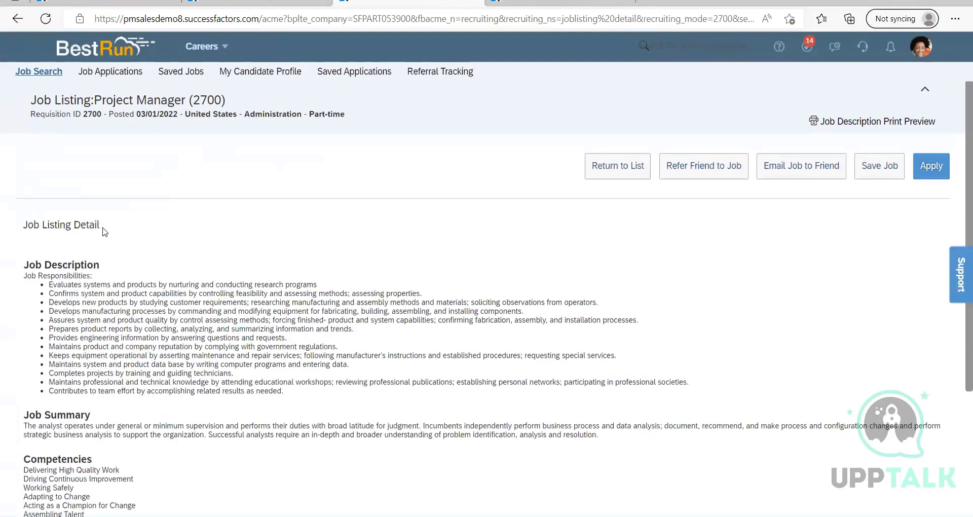
pyautogui.scroll(-3, 91, 226)
pyautogui.scroll(1, 51, 197)
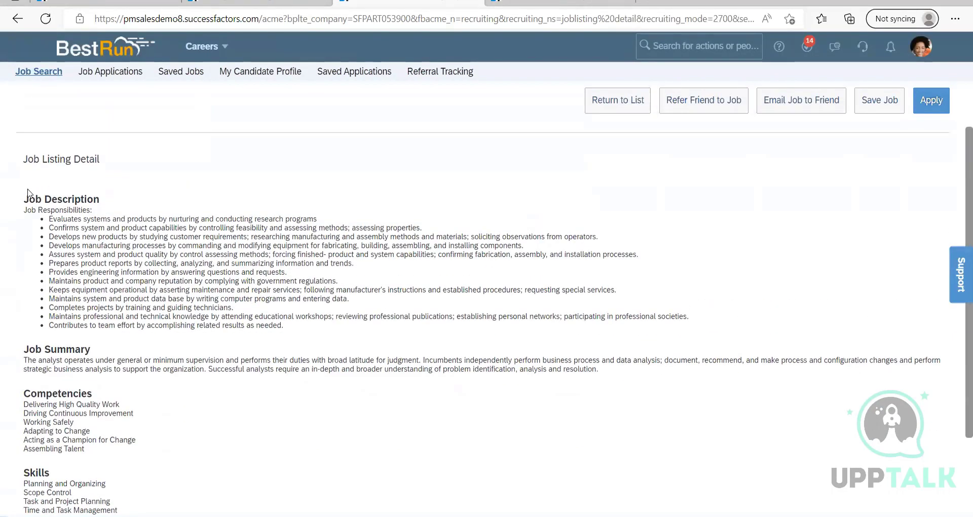
pyautogui.moveTo(22, 168); pyautogui.dragTo(30, 198)
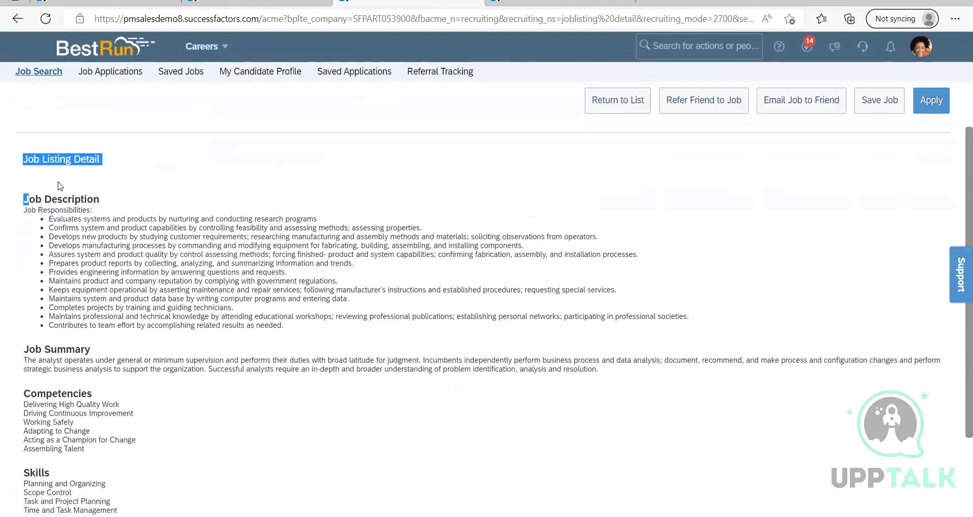
pyautogui.scroll(-2, 40, 468)
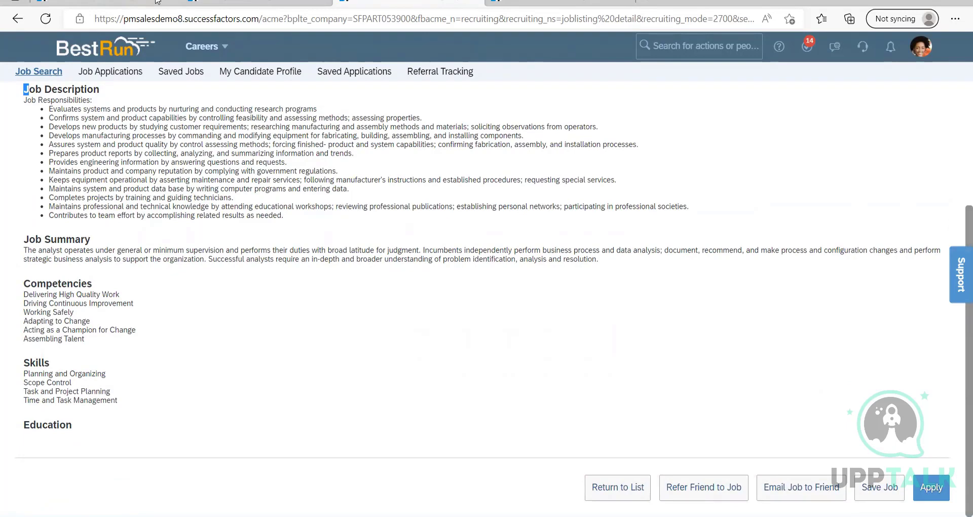
# Return to the job posting header and footer content and enter "Google -" as the Internal Header text
pyautogui.hotkey('alt', 'Tab')
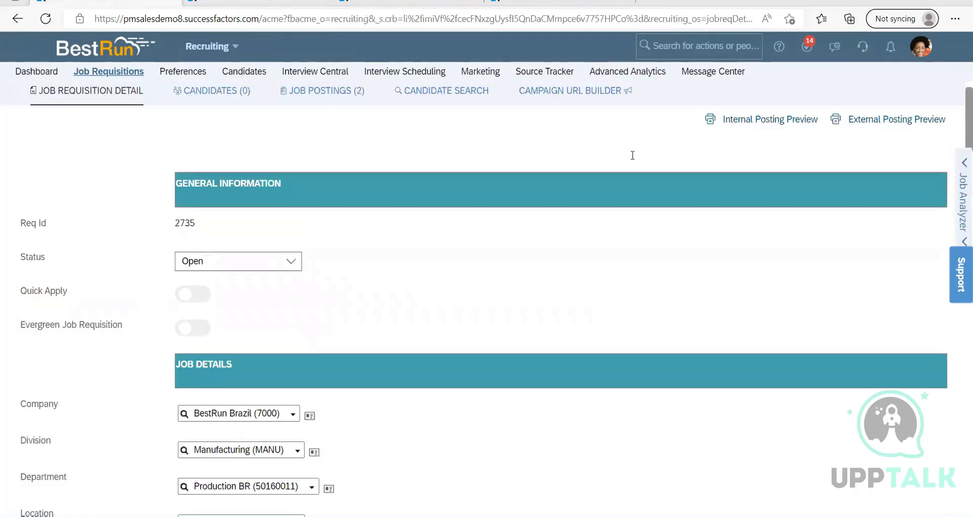
pyautogui.scroll(2, 668, 120)
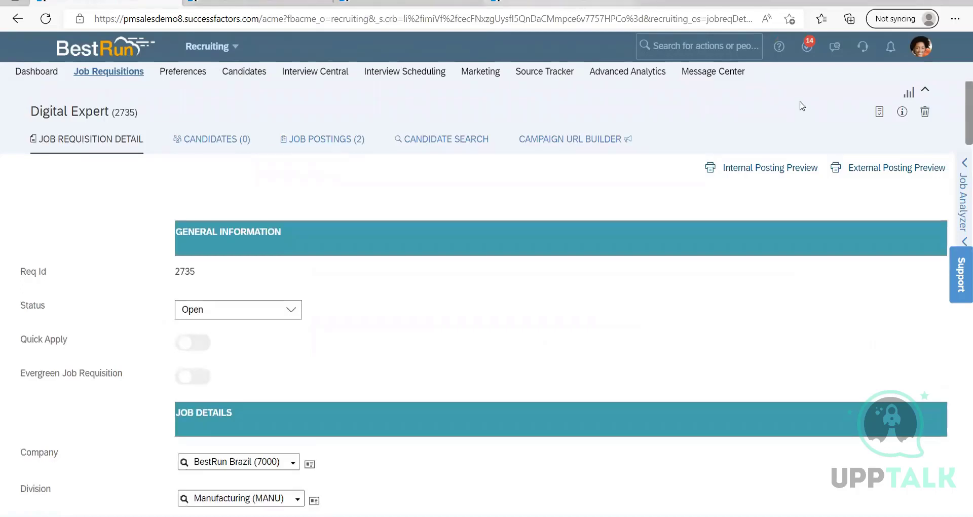
pyautogui.click(561, 2)
pyautogui.click(379, 3)
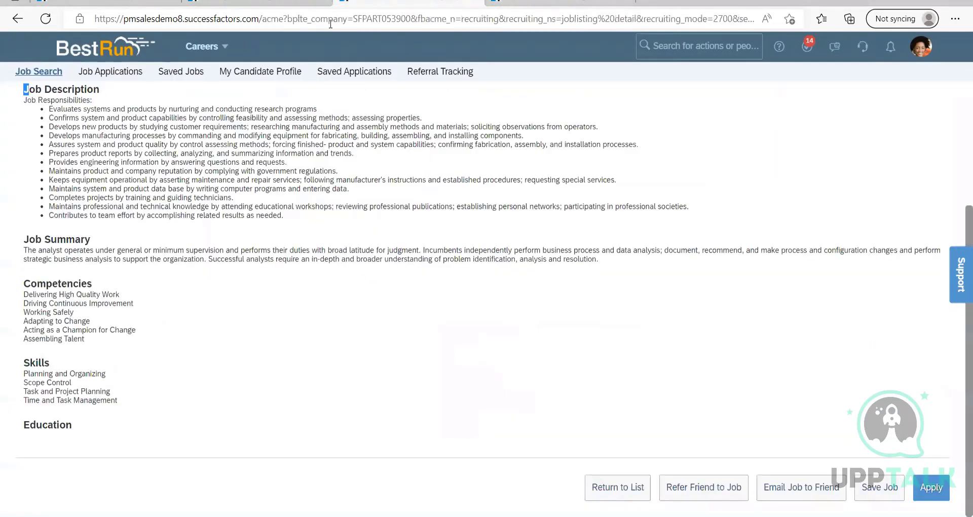
pyautogui.click(254, 3)
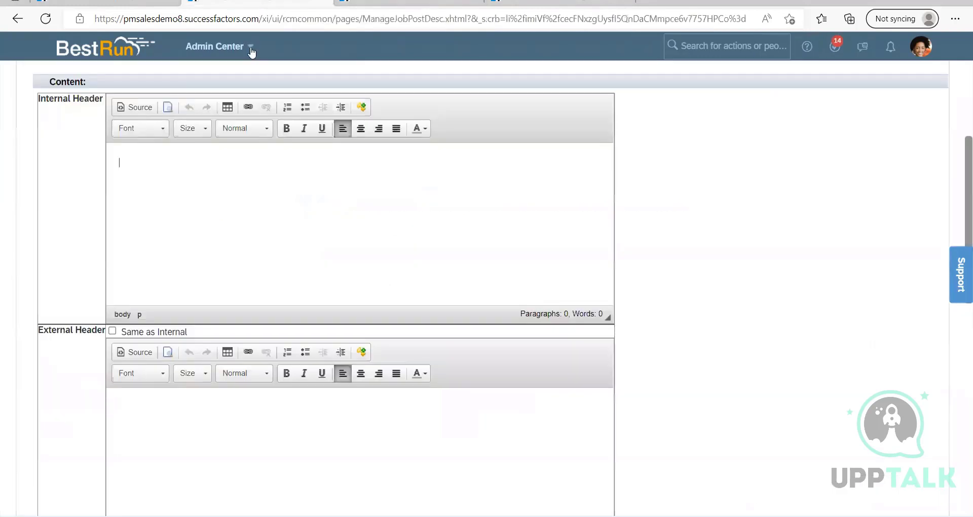
pyautogui.click(206, 166)
pyautogui.write('Google -')
pyautogui.moveTo(208, 170); pyautogui.dragTo(103, 152)
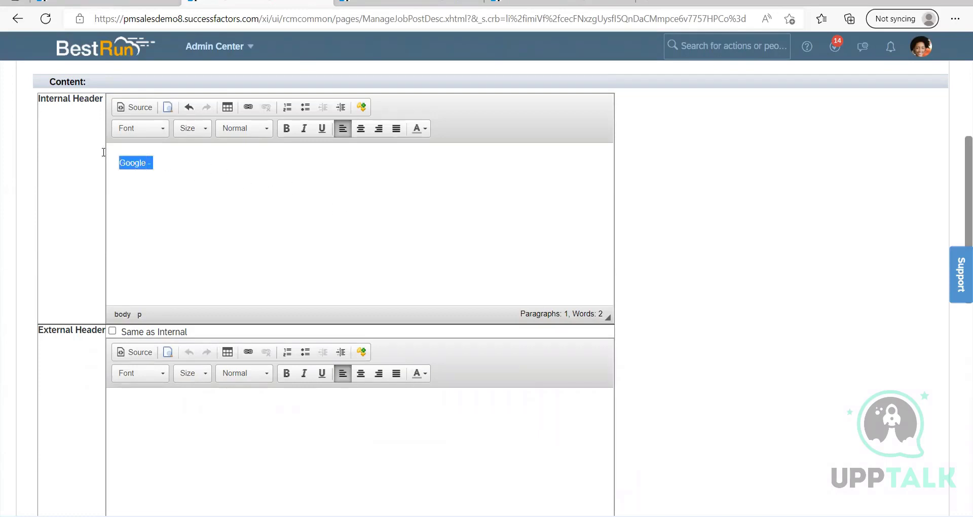
# Enter "Disclaimer -" as the Internal Footer text of the job posting content
pyautogui.scroll(-10, 210, 210)
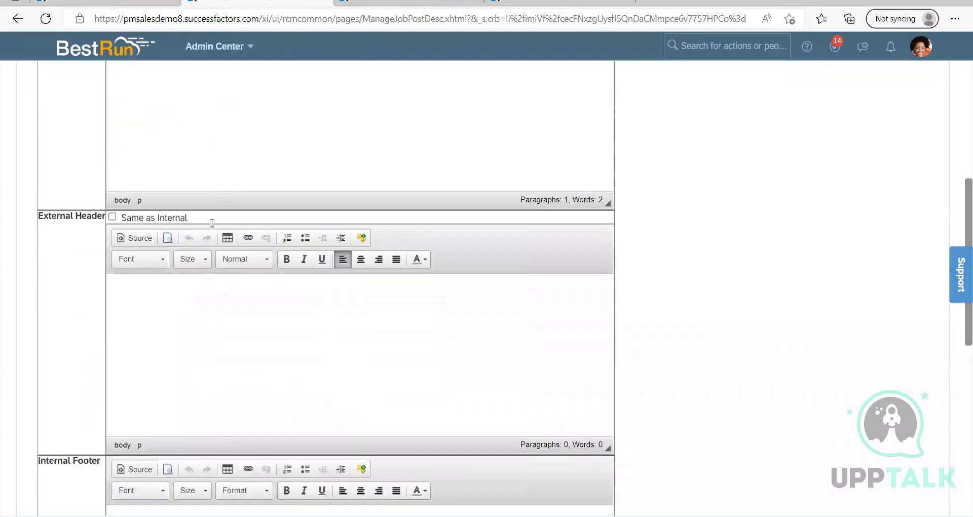
pyautogui.click(215, 212)
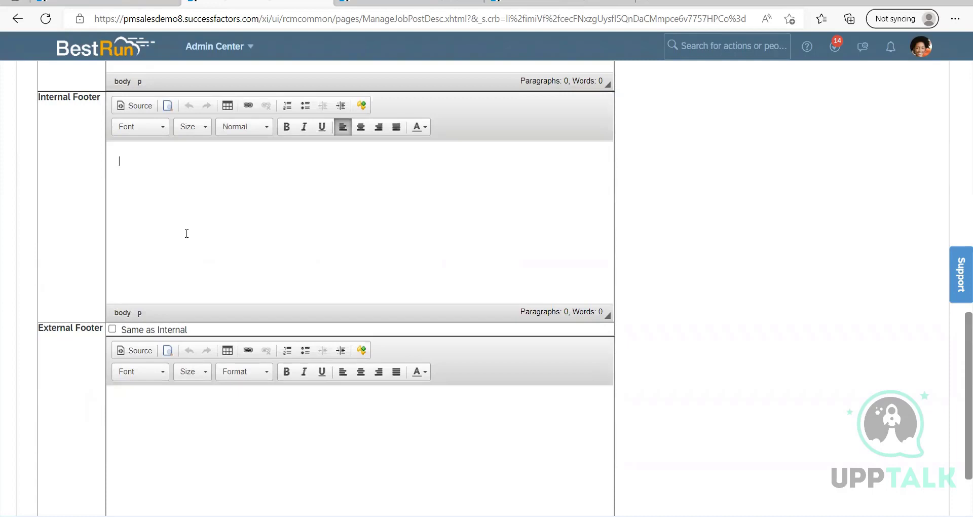
pyautogui.write('Disclaimer -')
# Review the header and footer content from the name and rules through the Internal Header to the External Footer
pyautogui.scroll(4, 193, 243)
pyautogui.scroll(6, 203, 217)
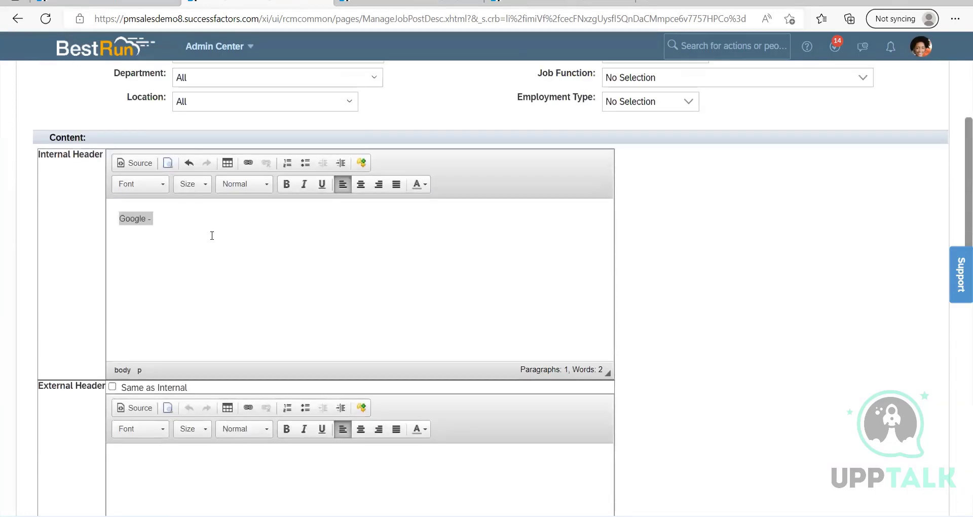
pyautogui.click(183, 272)
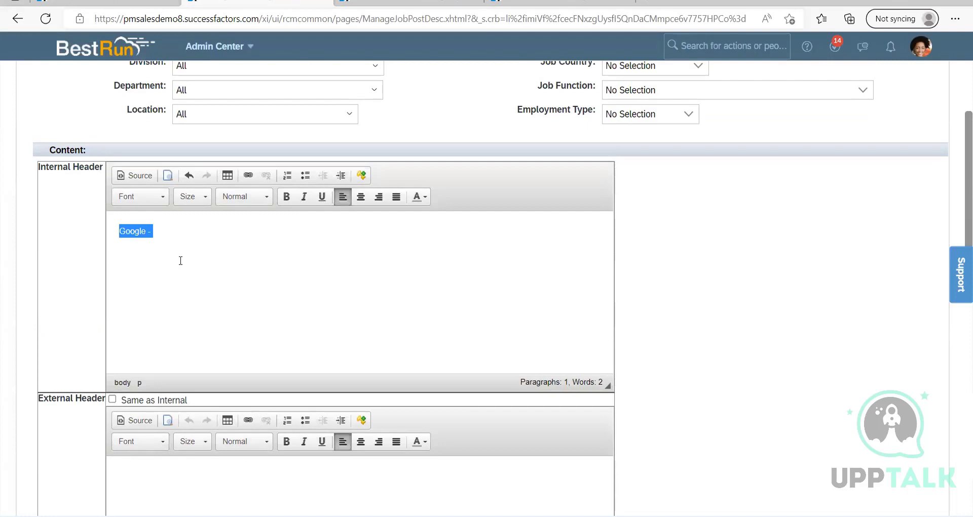
pyautogui.scroll(-12, 180, 260)
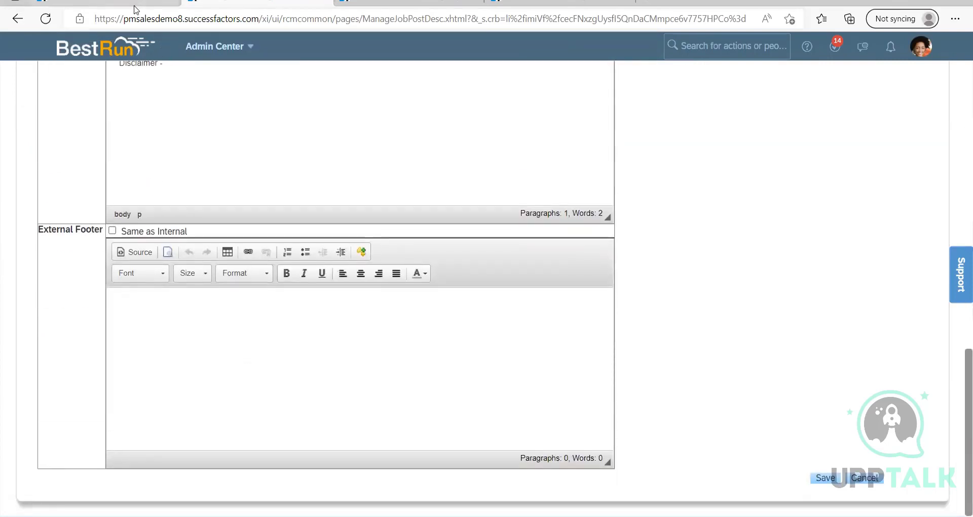
pyautogui.scroll(12, 203, 279)
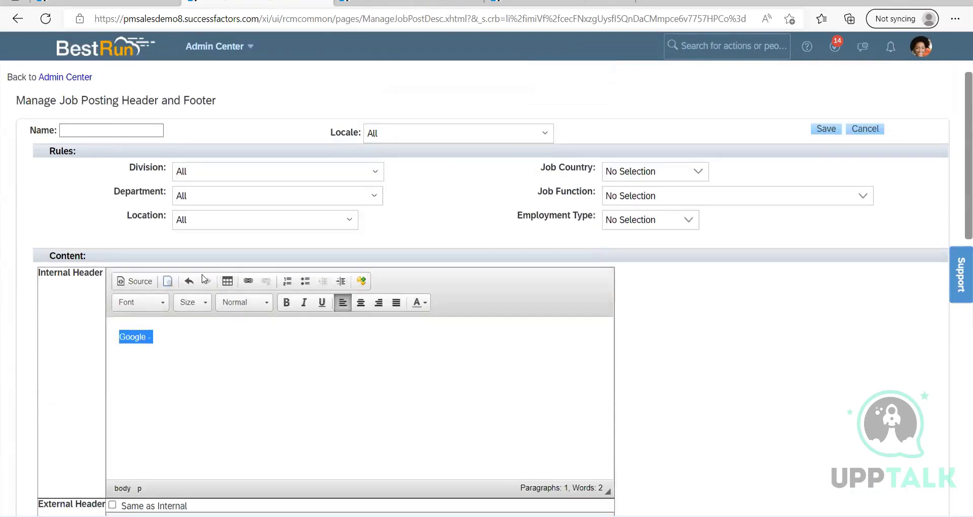
pyautogui.scroll(-12, 203, 279)
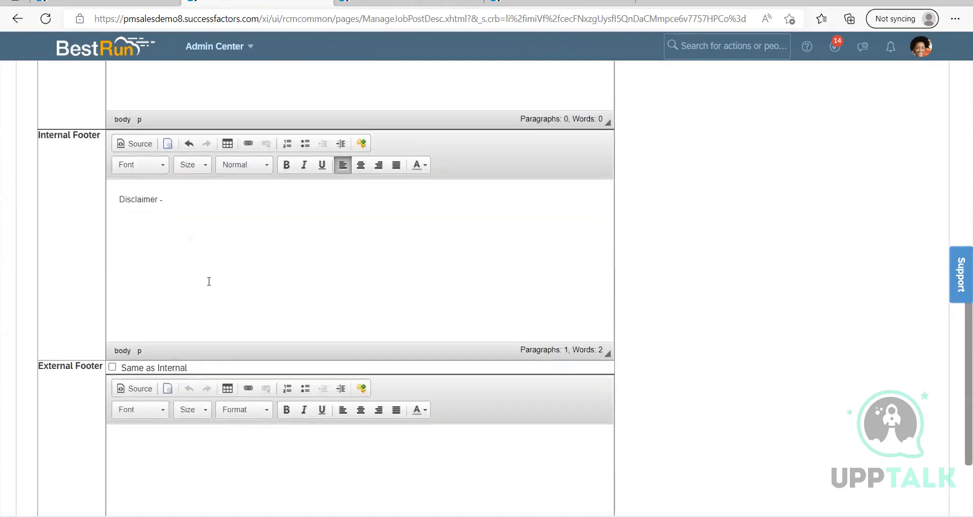
pyautogui.scroll(-3, 209, 281)
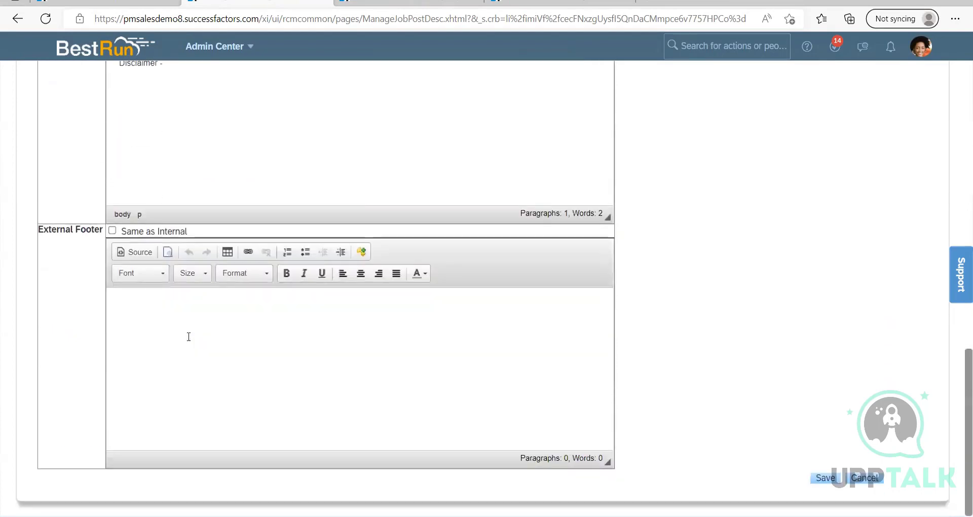
# Switch to the Digital Expert requisition and examine the internal and external job descriptions in its Job Ad section
pyautogui.click(142, 3)
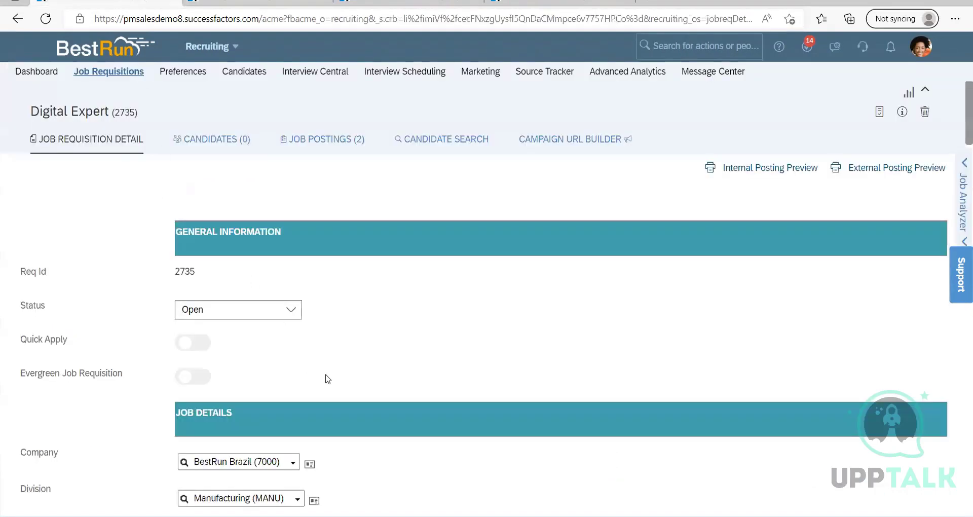
pyautogui.scroll(-18, 325, 377)
pyautogui.scroll(-13, 321, 376)
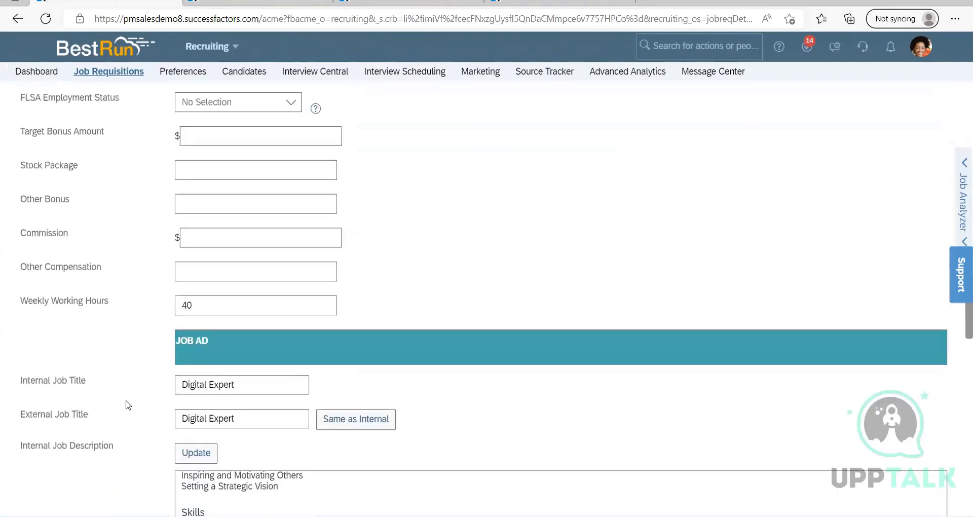
pyautogui.scroll(1, 167, 338)
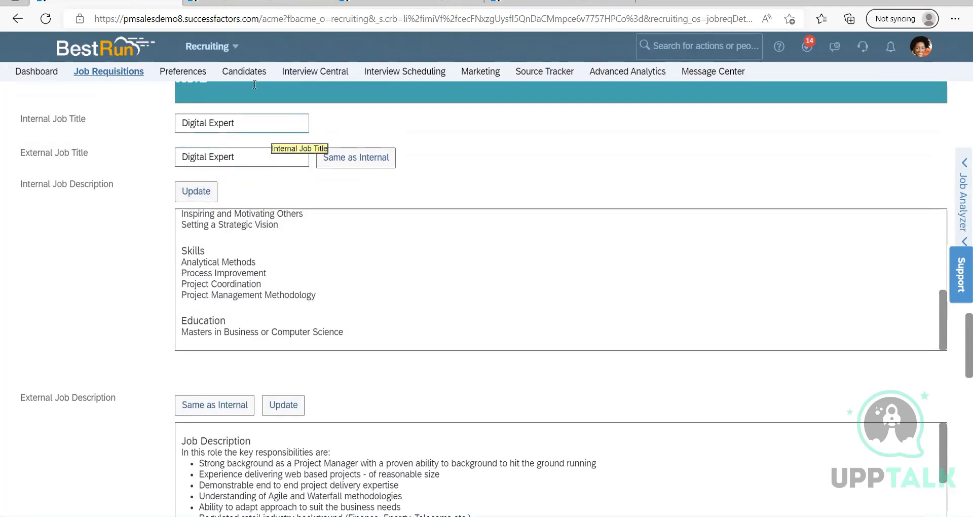
# Go back from the job posting header and footer content to the Production Director requisition without saving
pyautogui.click(255, 2)
pyautogui.scroll(10, 254, 161)
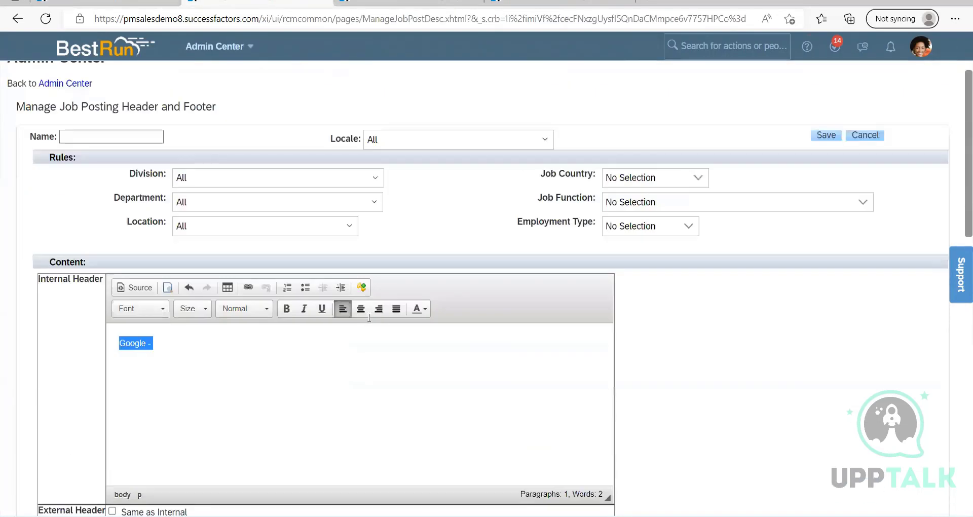
pyautogui.click(18, 18)
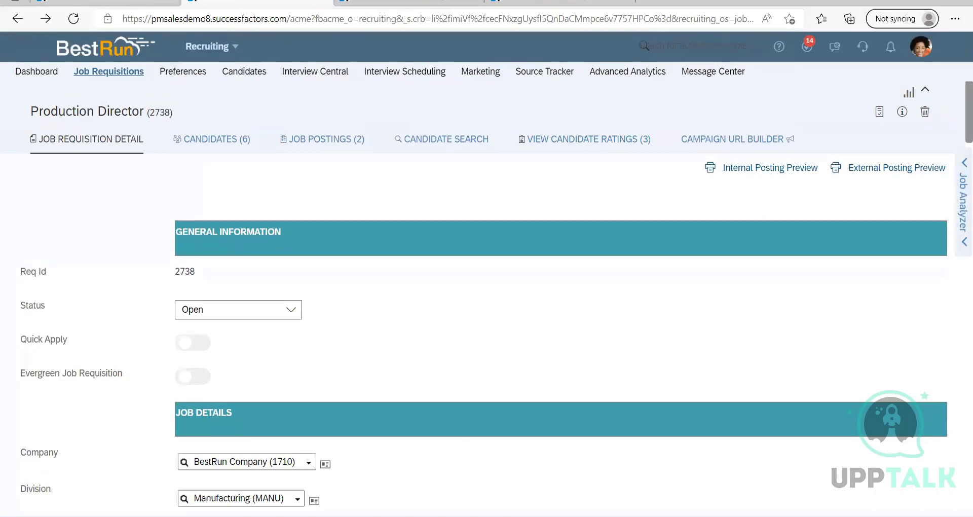
# Switch to the notes in Notepad, start a new line below "Header and Footer in JD" and return to the browser
pyautogui.hotkey('alt', 'Tab')
pyautogui.moveTo(127, 164); pyautogui.dragTo(5, 28)
pyautogui.click(384, 174)
pyautogui.press('Return')
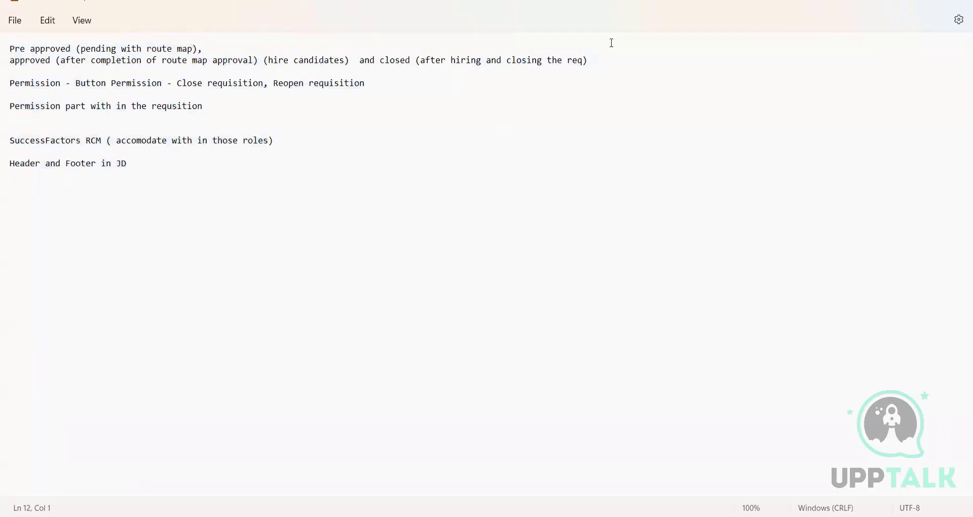
pyautogui.hotkey('alt', 'Tab')
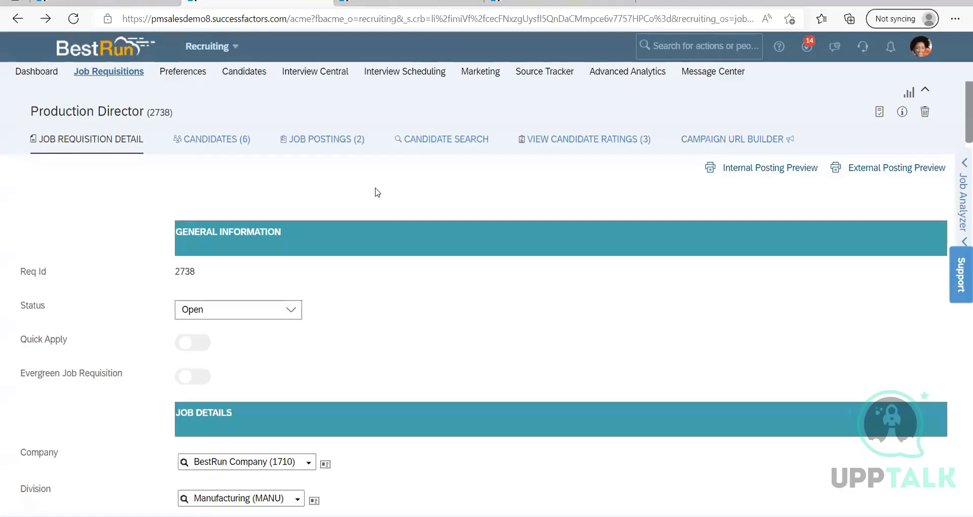
# Go from the Project Manager listing to the Recruiting module and look over the Digital Expert requisition's compensation fields
pyautogui.click(363, 10)
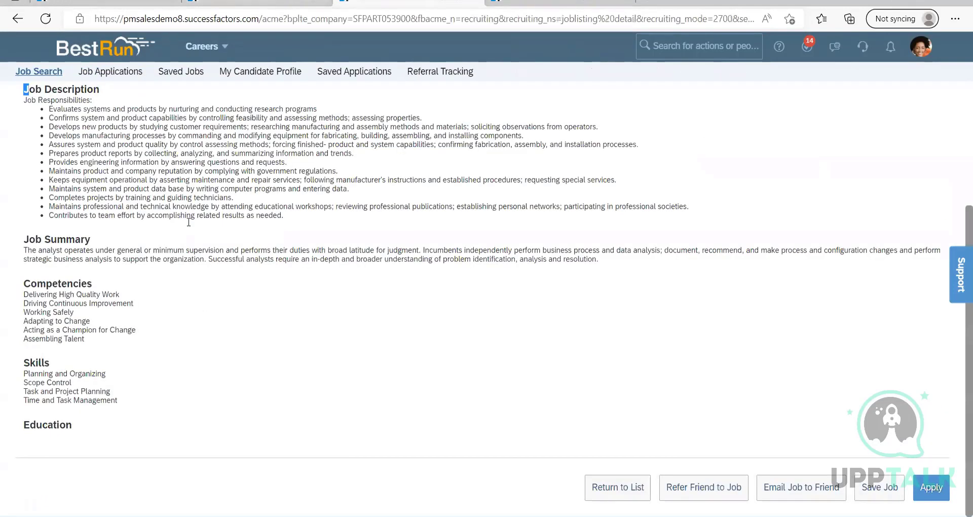
pyautogui.click(219, 53)
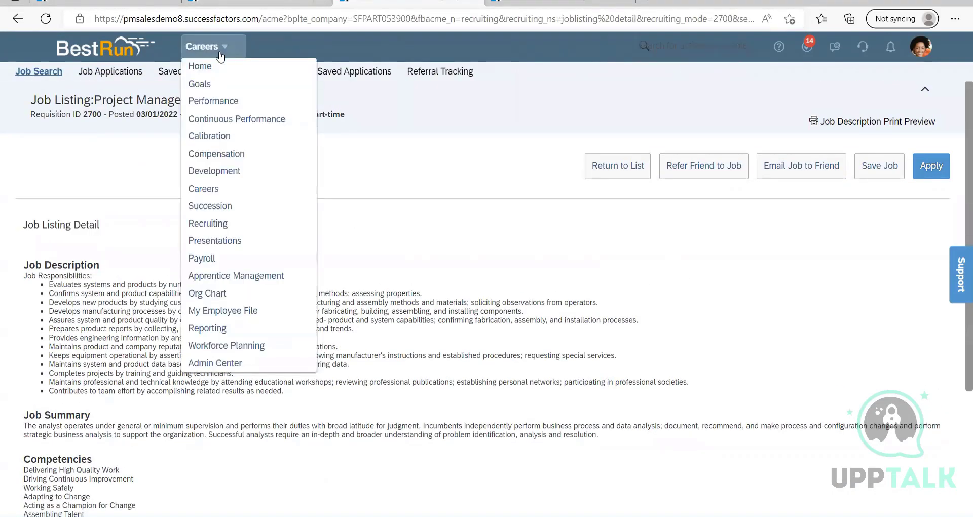
pyautogui.click(208, 223)
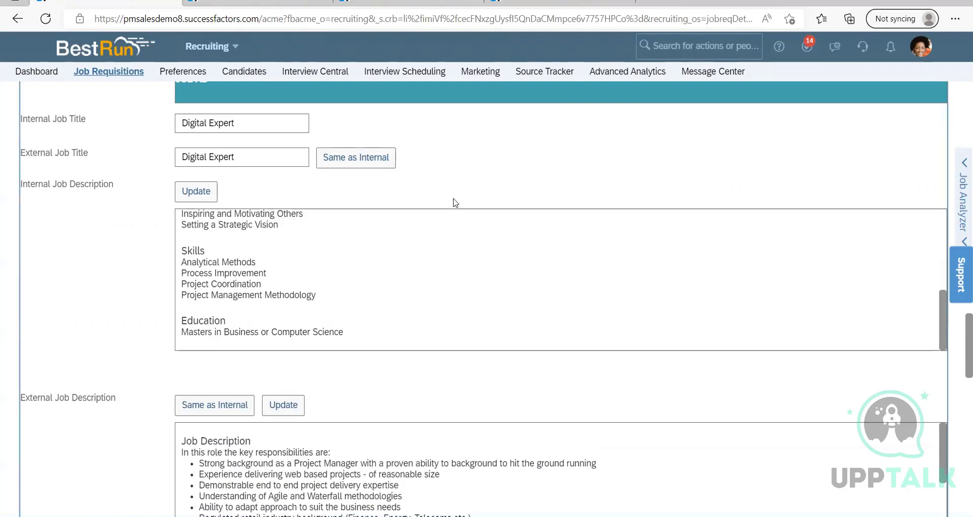
pyautogui.scroll(3, 486, 230)
pyautogui.scroll(8, 485, 230)
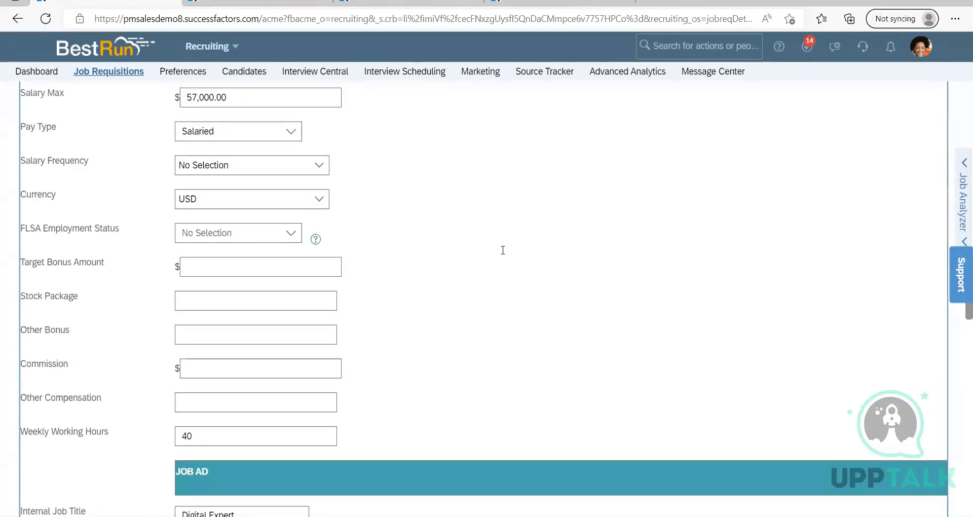
# Switch to JRDM_Starter.xml in Notepad++ and search the file for "teams"
pyautogui.hotkey('alt', 'Tab')
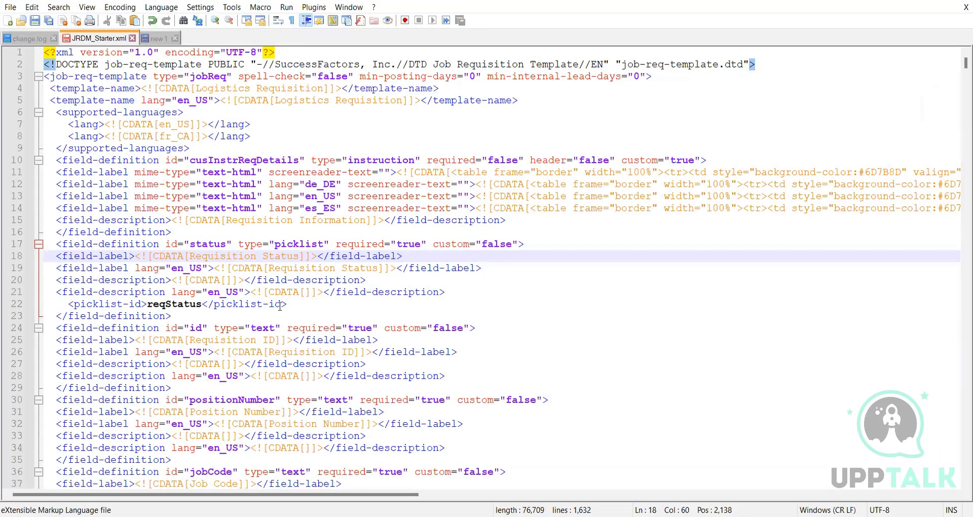
pyautogui.scroll(-4, 194, 270)
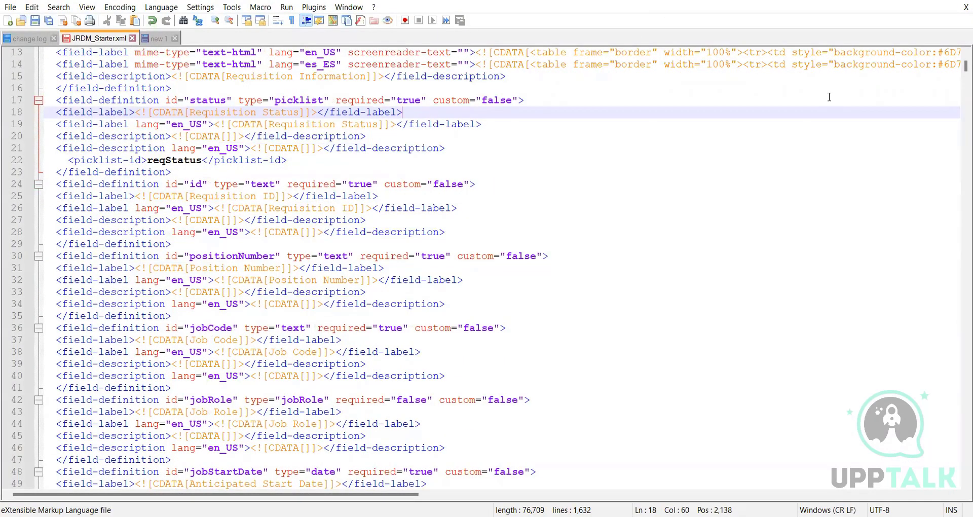
pyautogui.click(789, 133)
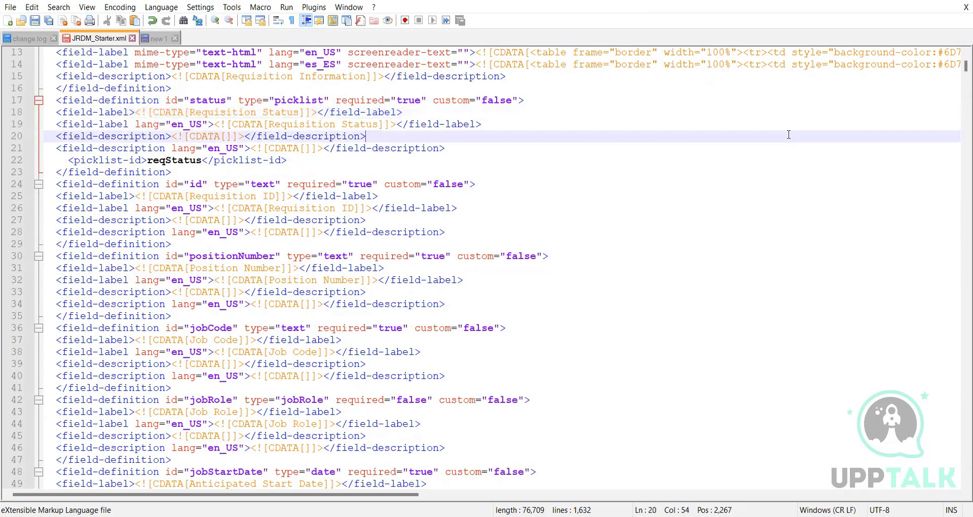
pyautogui.hotkey('ctrl', 'f')
pyautogui.write('teams')
pyautogui.press('Return')
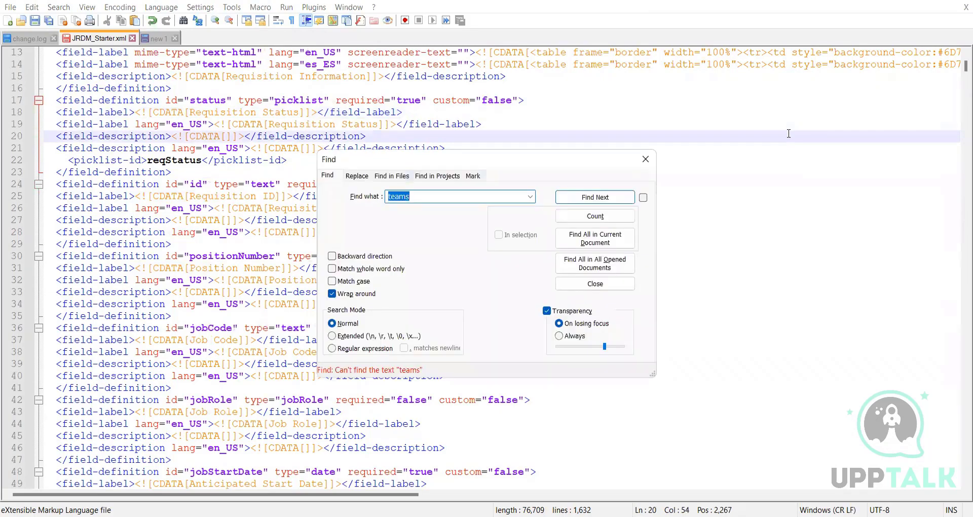
# Search JRDM_Starter.xml for "team" and go through the successive matches in the field definitions and permissions
pyautogui.press('BackSpace')
pyautogui.write('team')
pyautogui.press('Return')
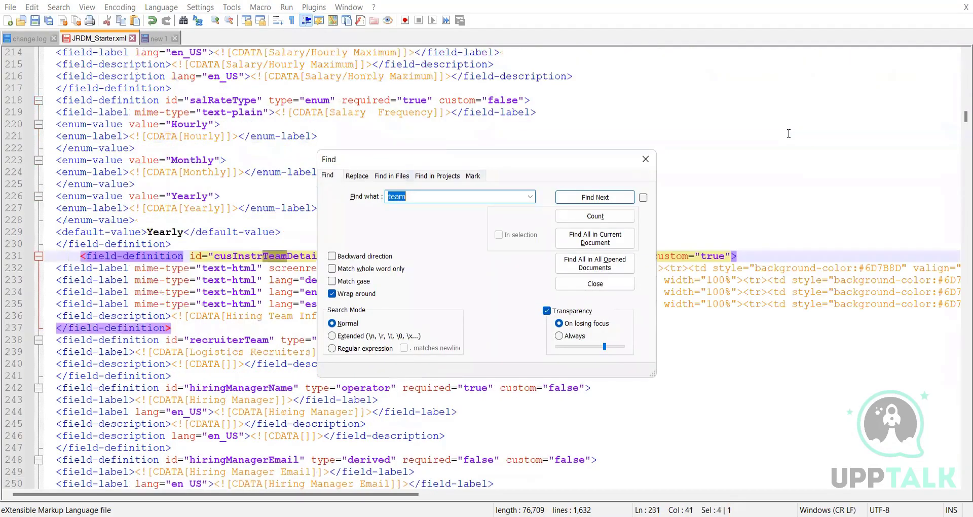
pyautogui.press('Return')
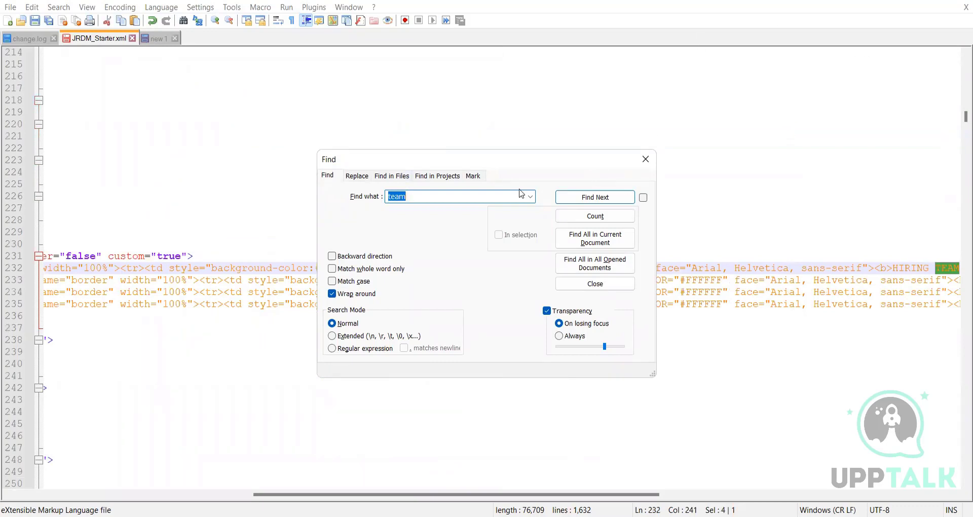
pyautogui.click(482, 195)
pyautogui.press('Return')
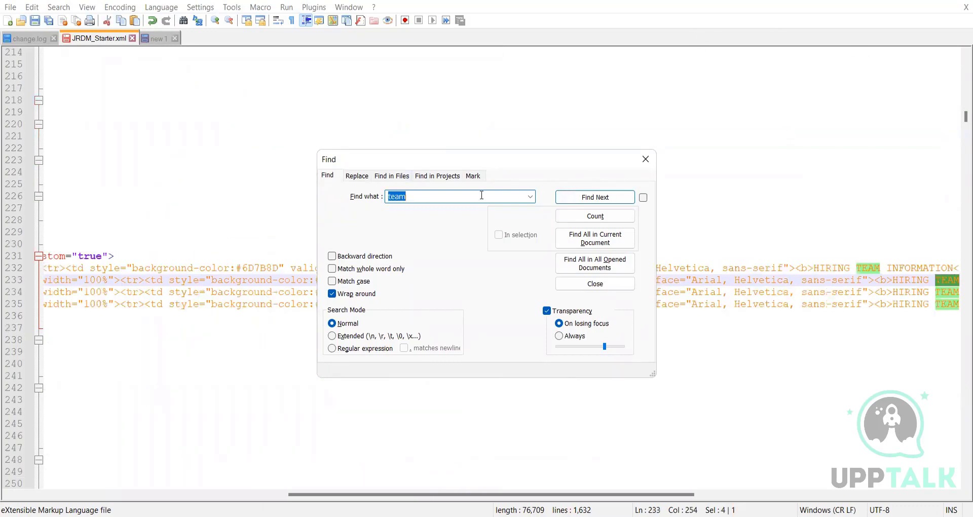
pyautogui.press('Return')
pyautogui.press('Return')
pyautogui.press('Return')
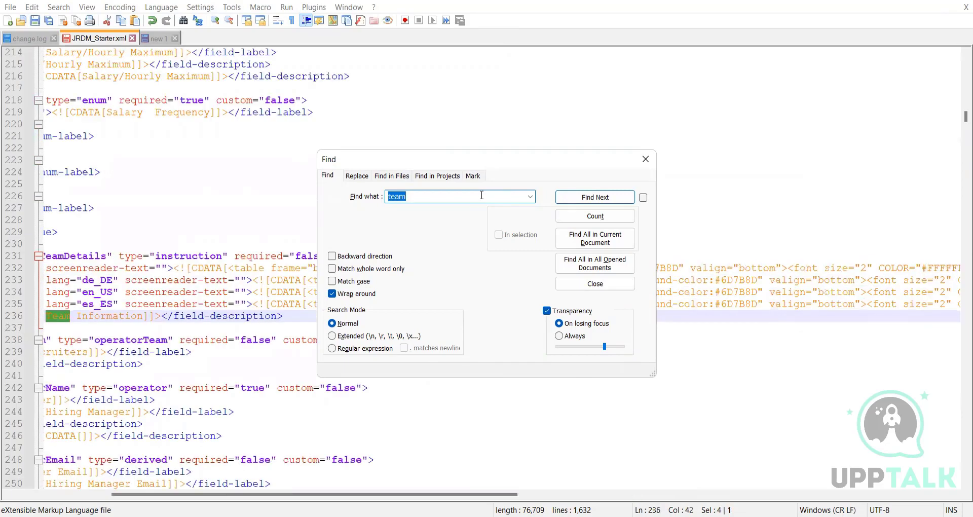
pyautogui.press('Return')
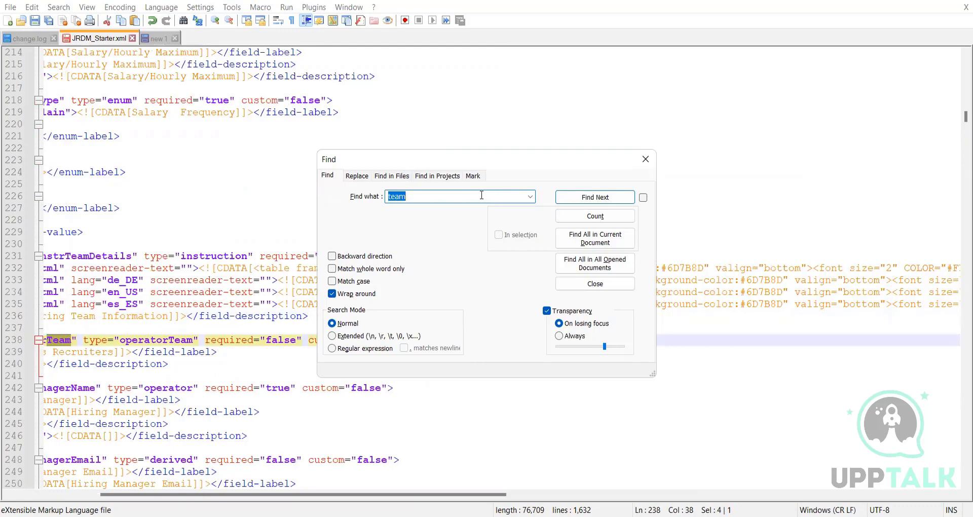
pyautogui.press('Return')
pyautogui.press('Return')
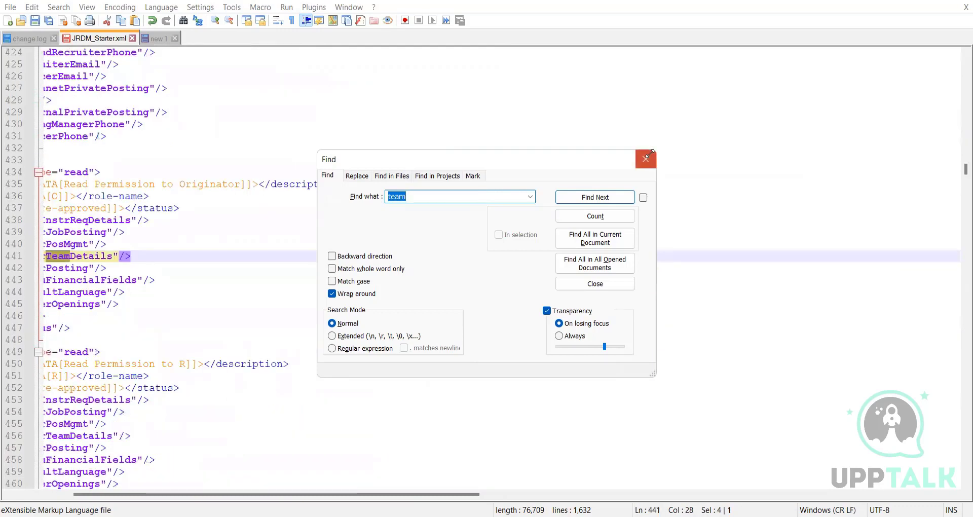
pyautogui.click(648, 155)
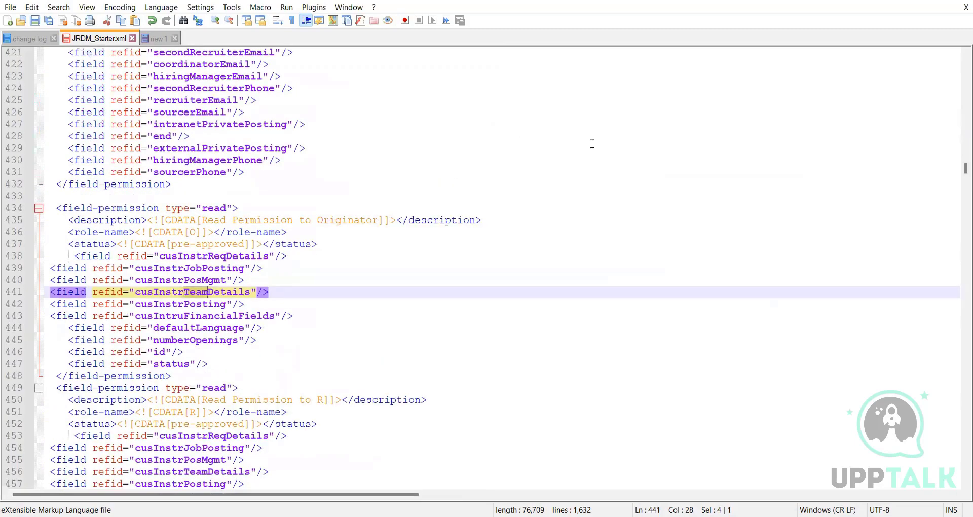
# Return to the beginning of JRDM_Starter.xml and search for "team" again to reach the cusInstrTeamDetails field definition
pyautogui.click(592, 144)
pyautogui.scroll(20, 882, 145)
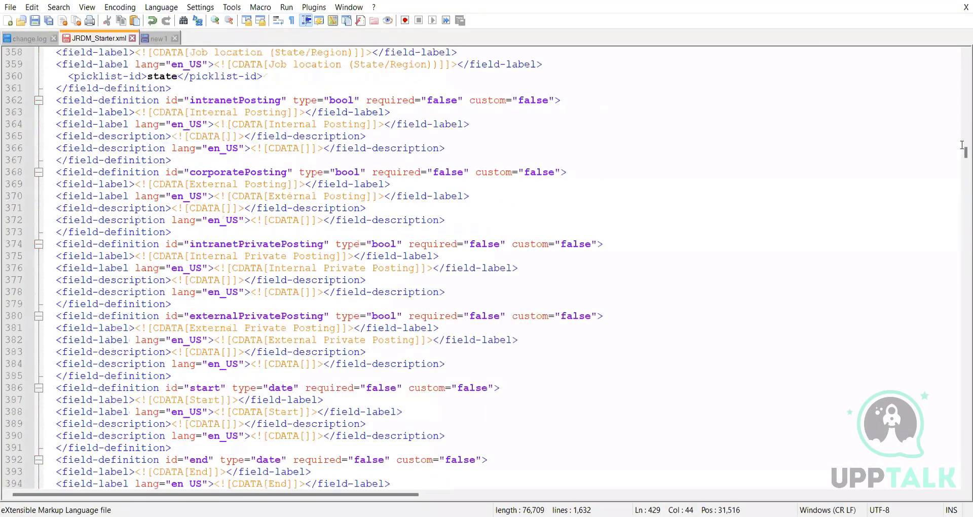
pyautogui.scroll(20, 832, 113)
pyautogui.click(833, 112)
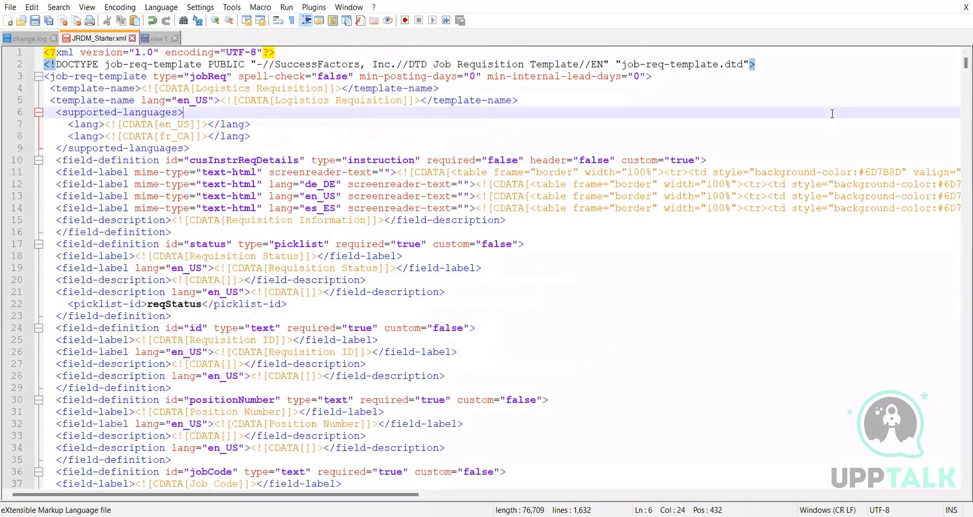
pyautogui.hotkey('ctrl', 'f')
pyautogui.press('Return')
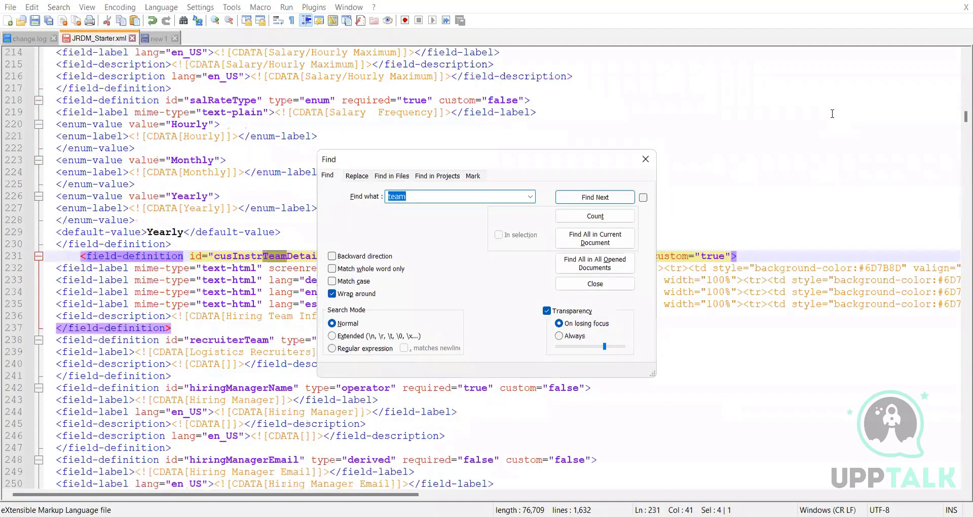
pyautogui.press('Escape')
# Examine the recruiterTeam field definition with type operatorTeam, highlighting the block and its "Logistics Recruiters" label
pyautogui.scroll(-5, 212, 173)
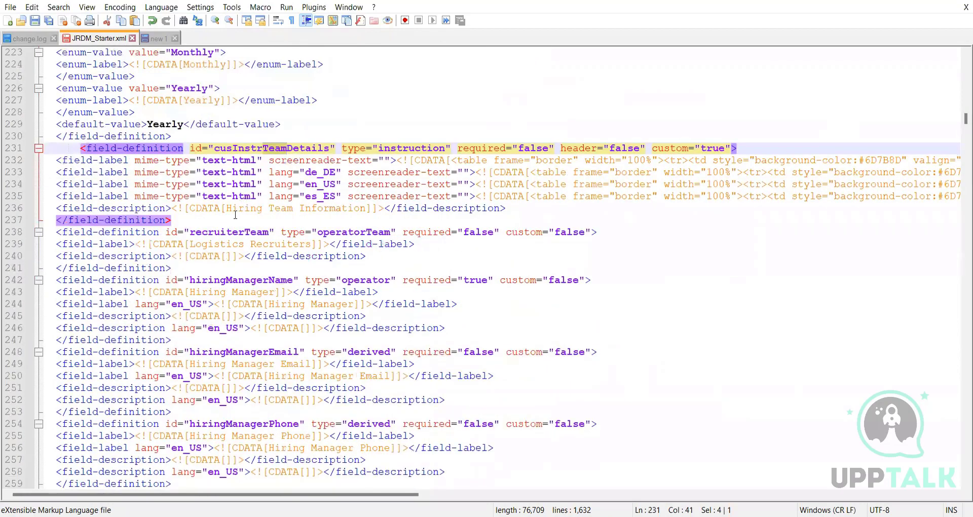
pyautogui.scroll(-3, 212, 172)
pyautogui.click(126, 90)
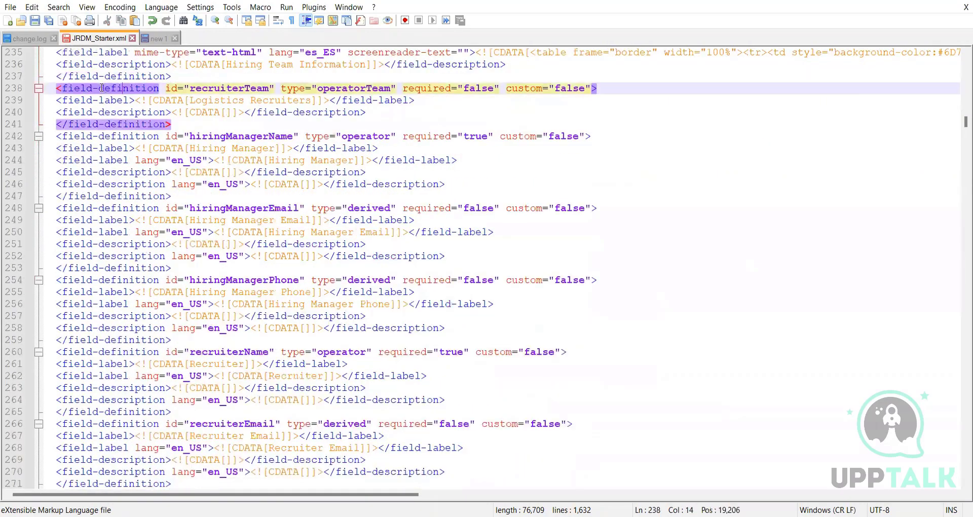
pyautogui.click(66, 76)
pyautogui.moveTo(50, 76); pyautogui.dragTo(410, 110)
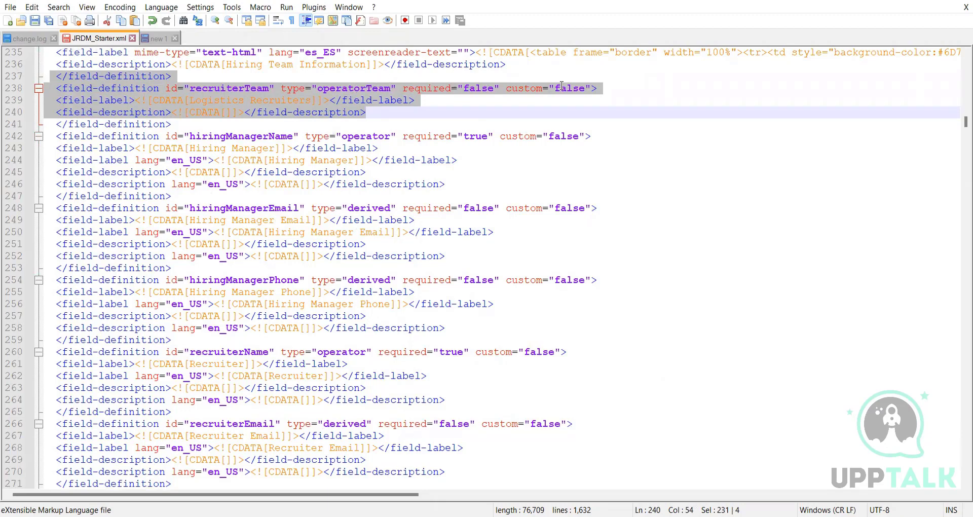
pyautogui.moveTo(311, 100); pyautogui.dragTo(191, 101)
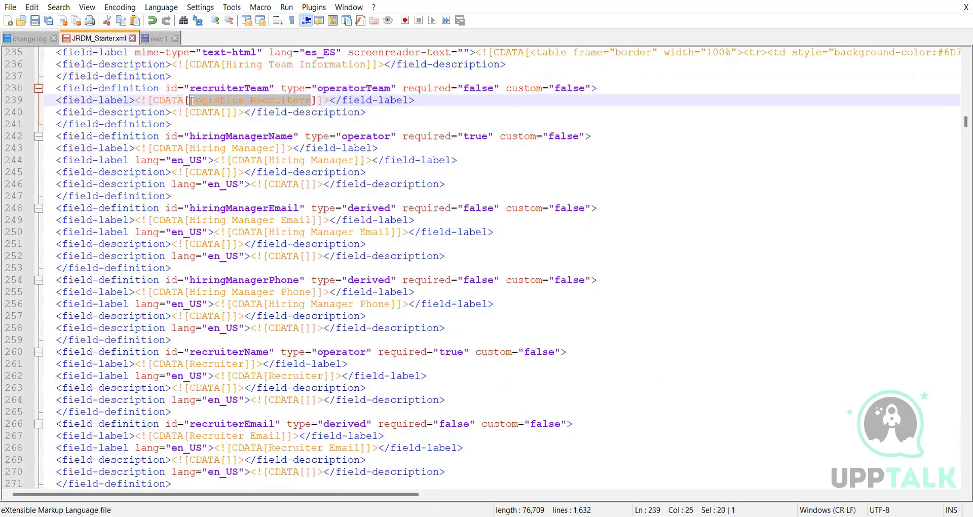
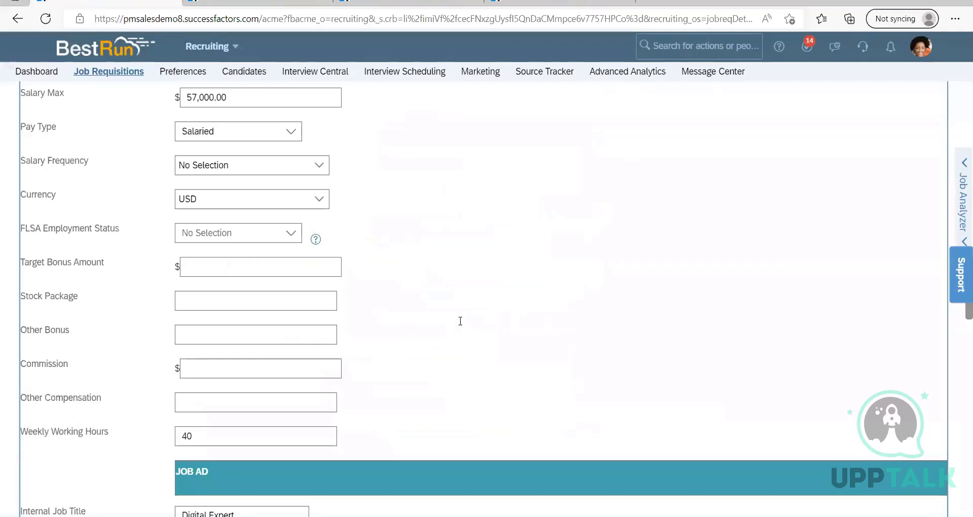
# Switch to the Digital Expert requisition in the browser and find the Recruiting Team field in its Recruiting Team section
pyautogui.scroll(7, 460, 321)
pyautogui.scroll(-8, 72, 406)
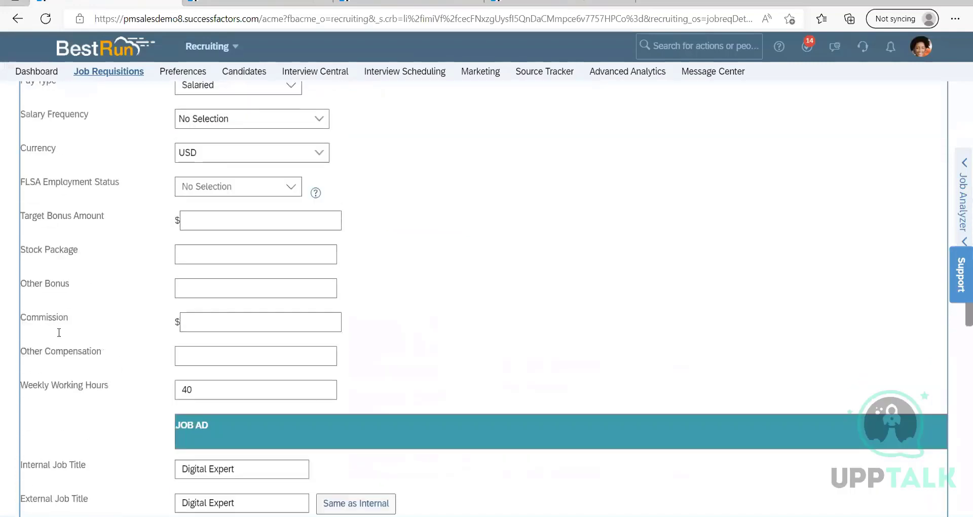
pyautogui.scroll(-15, 80, 302)
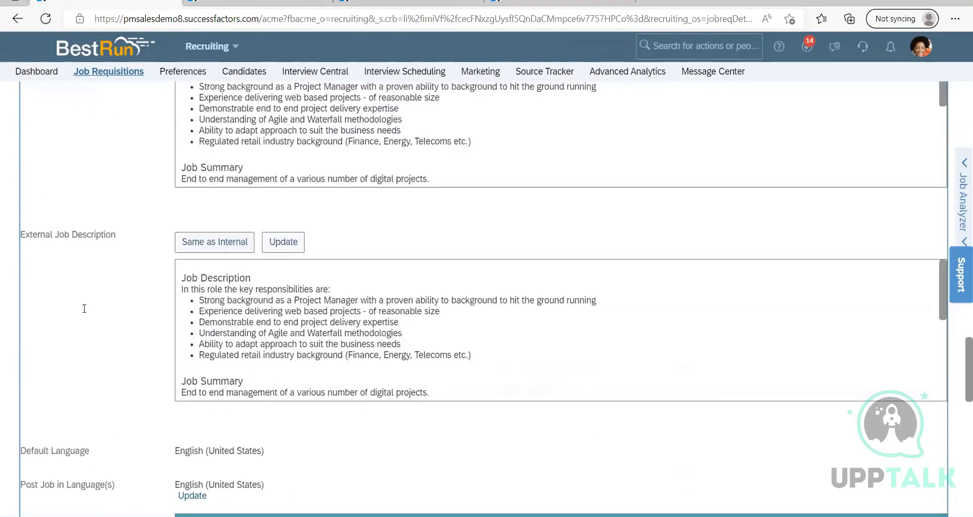
pyautogui.scroll(-7, 84, 308)
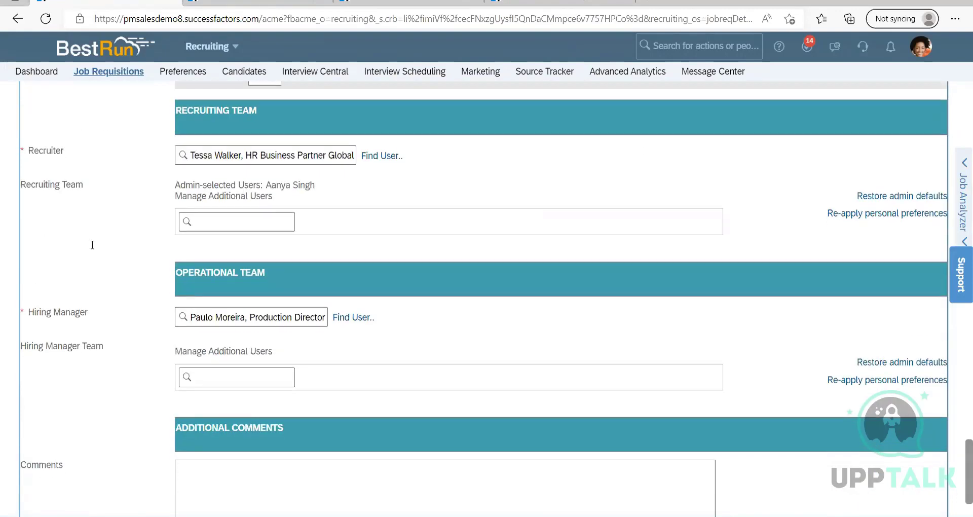
pyautogui.moveTo(83, 190); pyautogui.dragTo(20, 184)
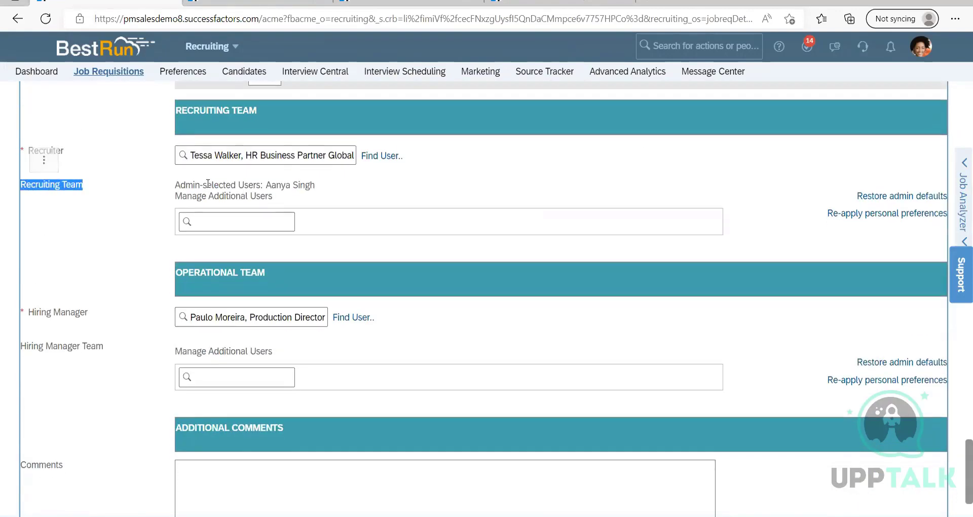
pyautogui.click(290, 184)
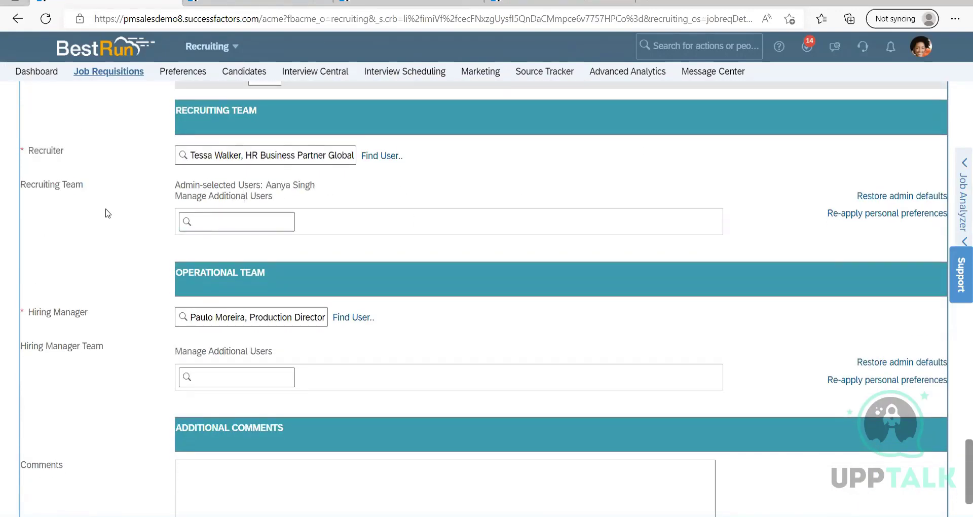
# Examine the Recruiting Team field, including its admin-selected users and the option to manage additional users
pyautogui.moveTo(96, 191); pyautogui.dragTo(27, 191)
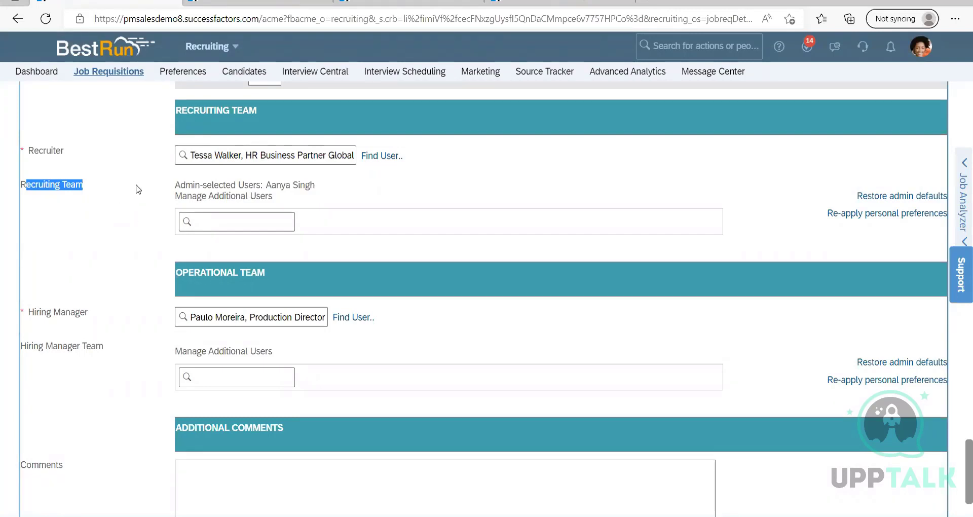
pyautogui.moveTo(93, 179); pyautogui.dragTo(380, 188)
pyautogui.click(375, 184)
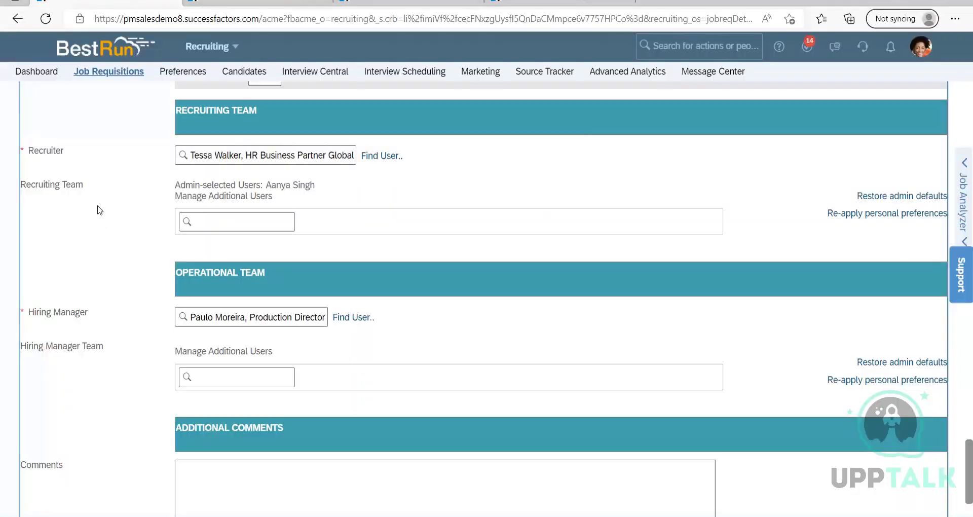
pyautogui.moveTo(84, 186); pyautogui.dragTo(24, 189)
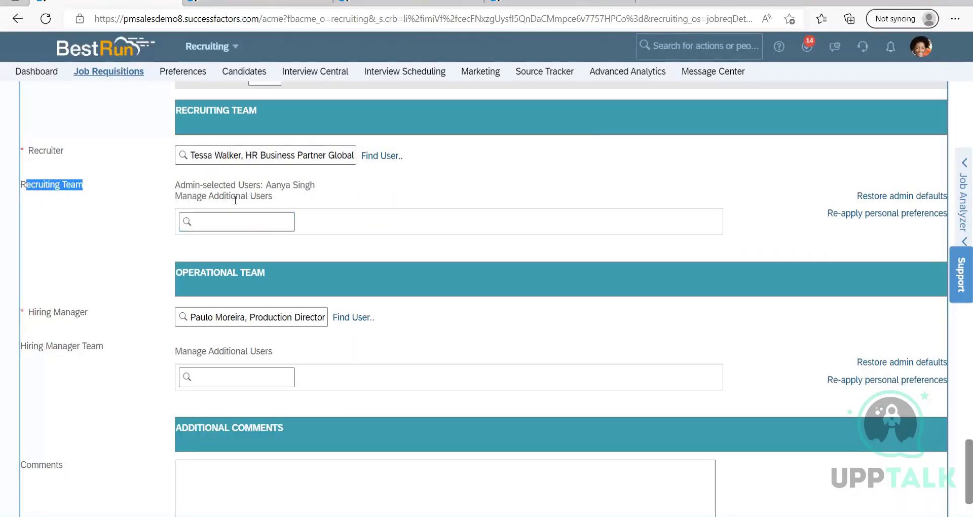
pyautogui.moveTo(102, 202); pyautogui.dragTo(44, 162)
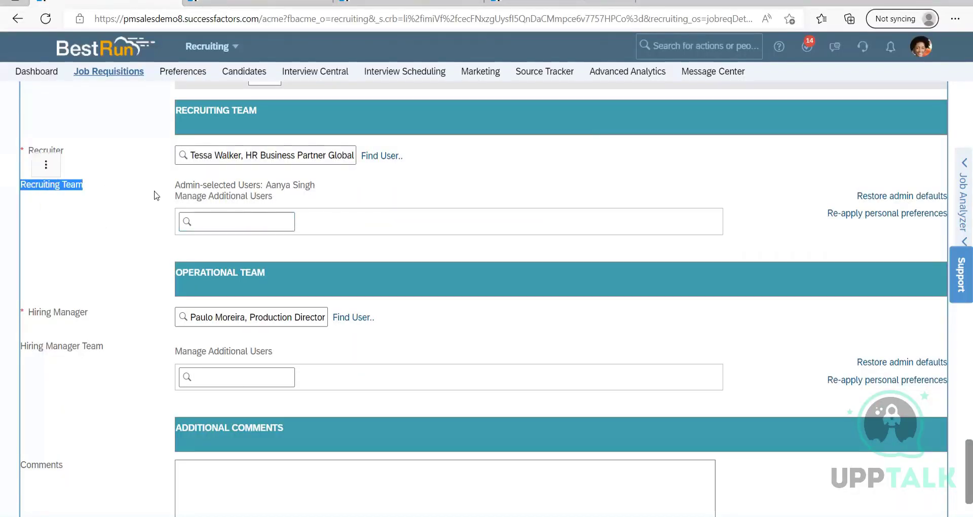
pyautogui.click(219, 196)
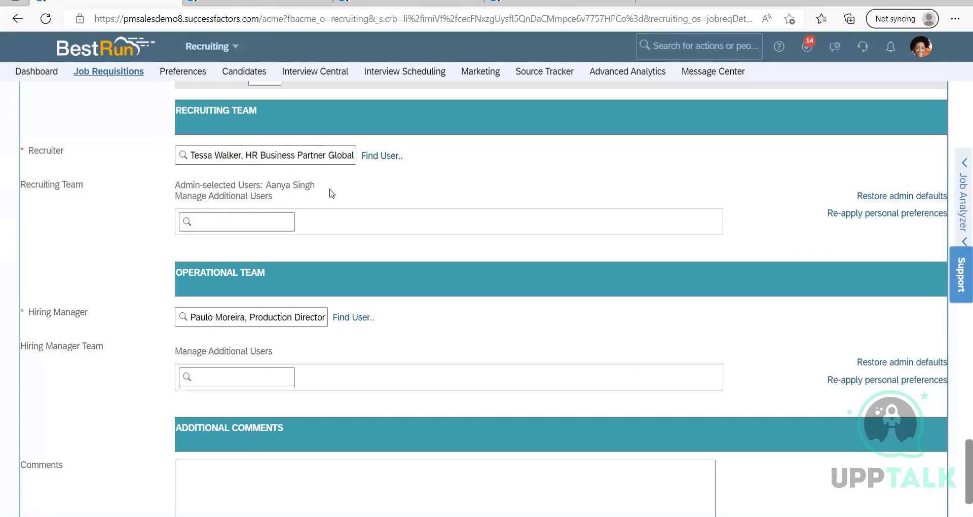
# Leave the Digital Expert requisition's team fields and switch to the browser tab with the Production Director requisition
pyautogui.scroll(20, 387, 222)
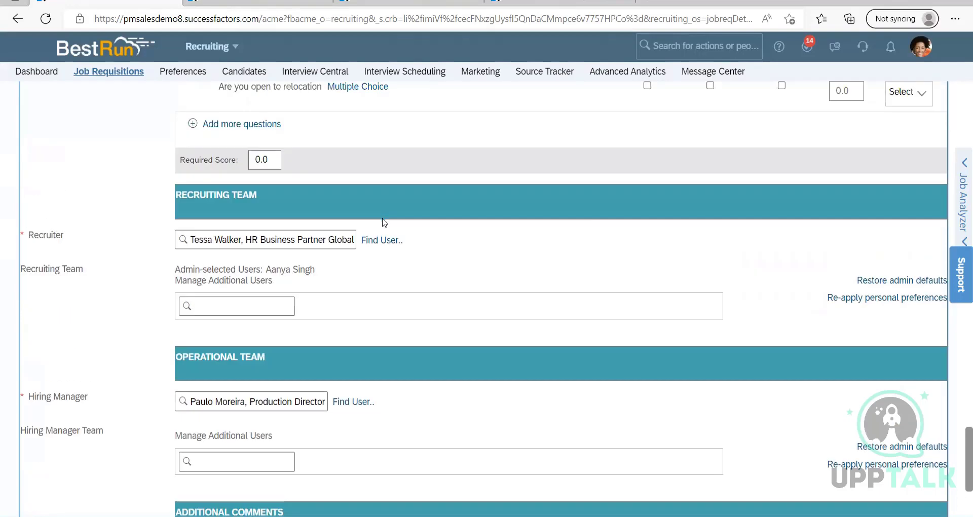
pyautogui.scroll(10, 685, 39)
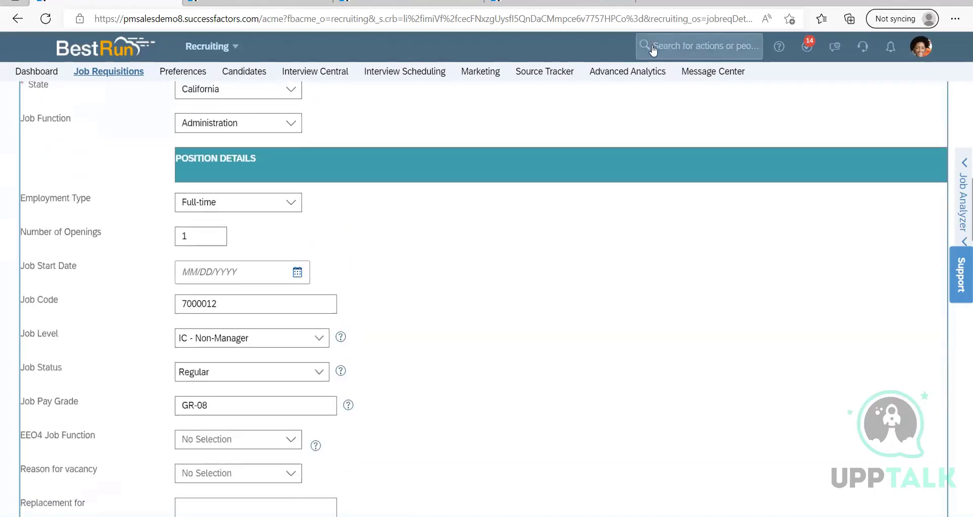
pyautogui.click(653, 49)
pyautogui.click(254, 4)
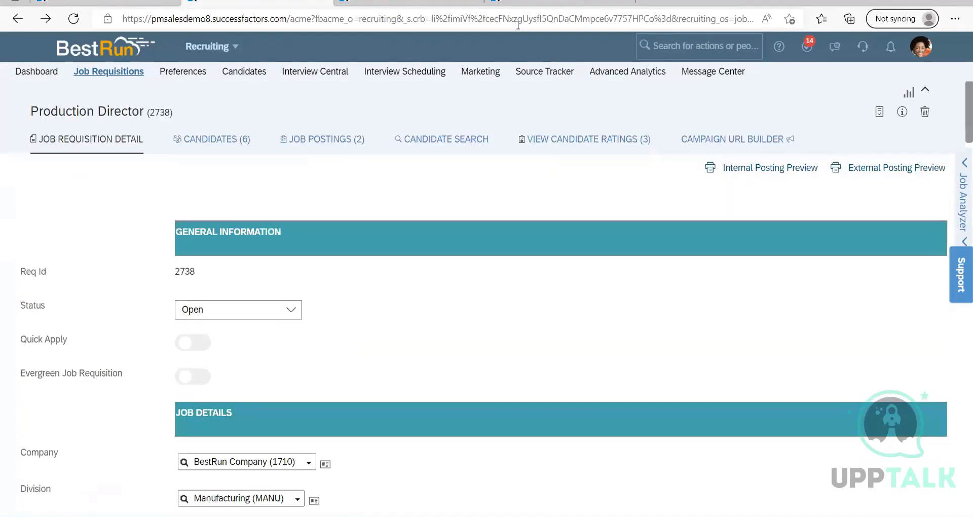
pyautogui.click(659, 45)
pyautogui.write('recuriitng')
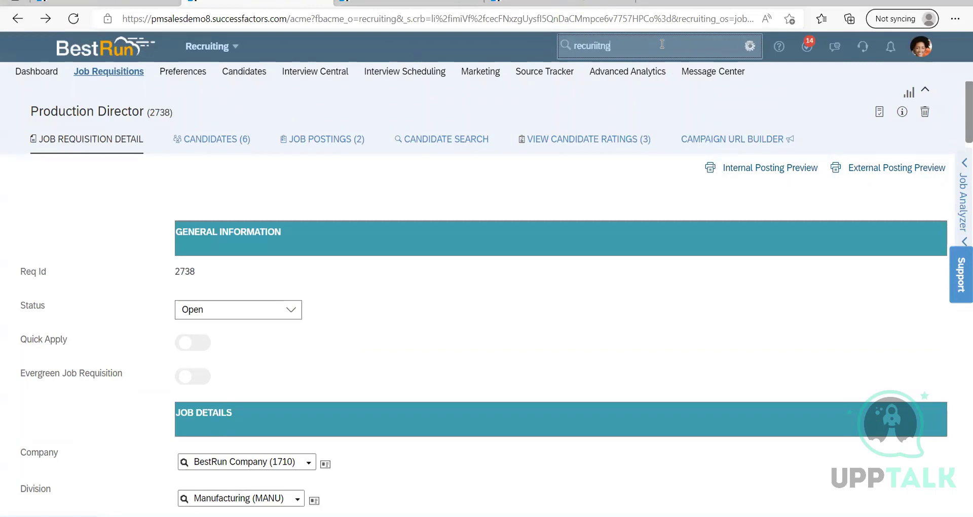
pyautogui.press('BackSpace')
pyautogui.write('iting group')
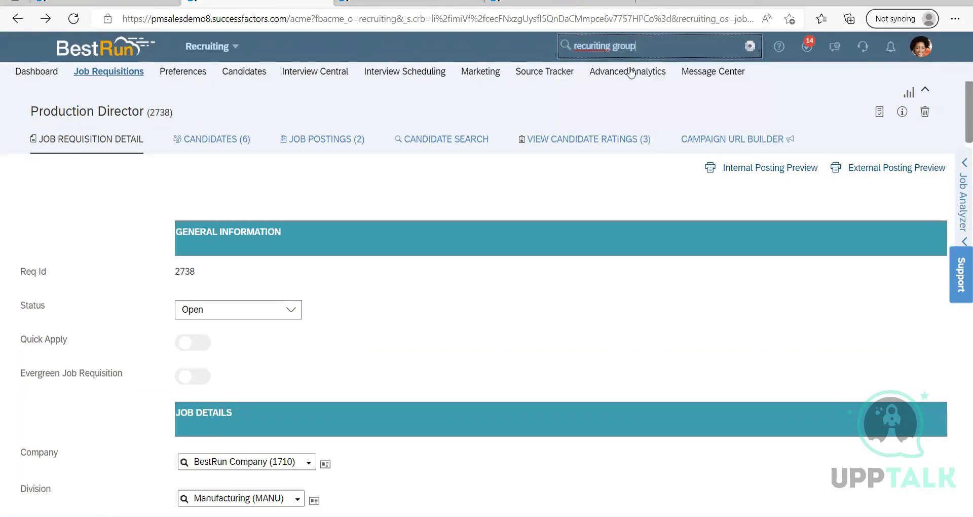
# Replace the search text with "recruiting group" and open Manage Recruiting Groups
pyautogui.click(635, 52)
pyautogui.moveTo(635, 52); pyautogui.dragTo(577, 47)
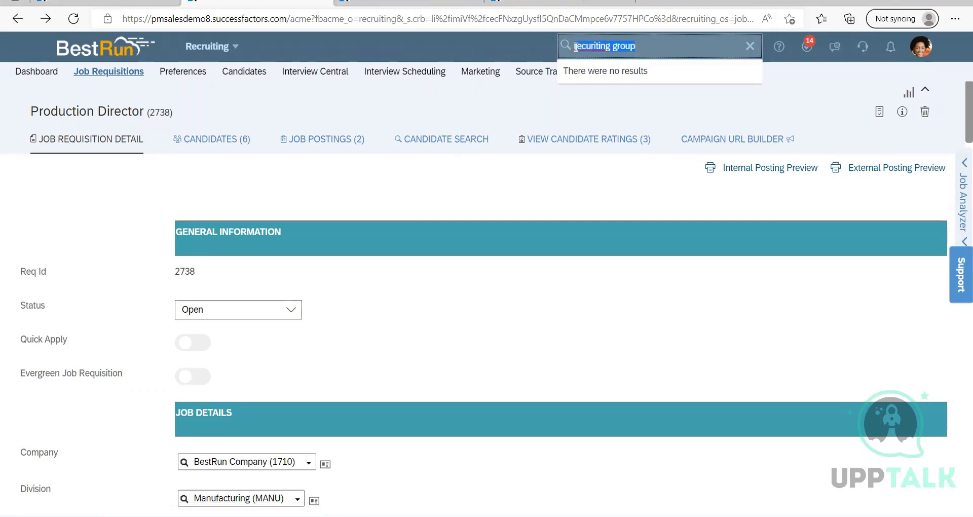
pyautogui.press('BackSpace')
pyautogui.write('Tecruiting group')
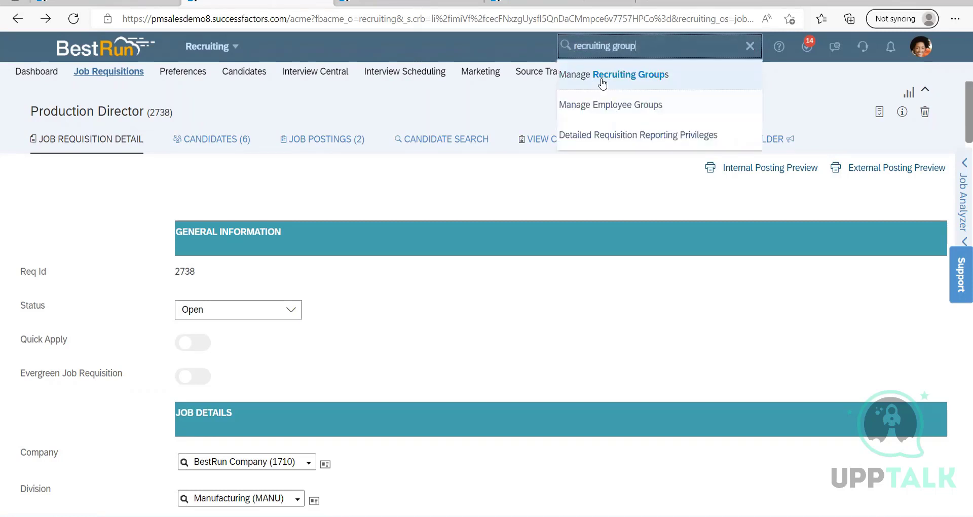
pyautogui.click(602, 83)
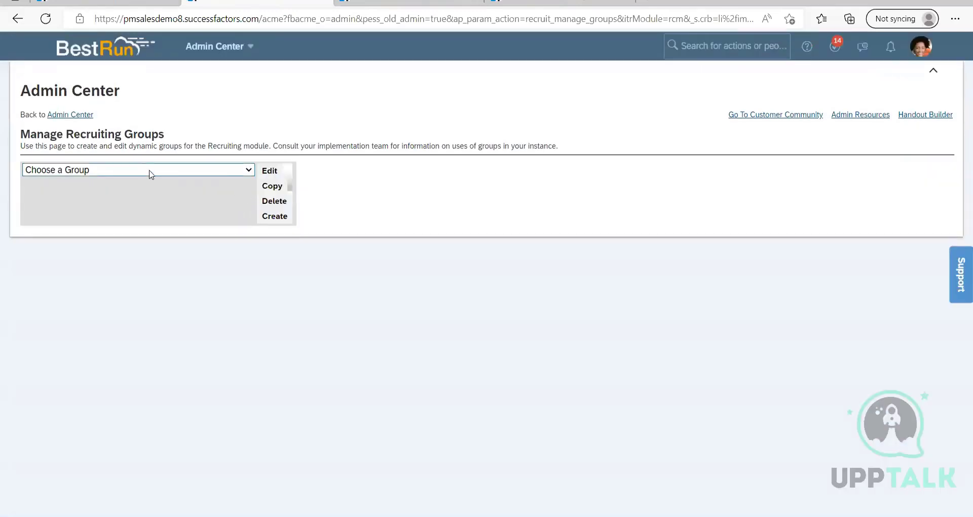
# Choose the group "Recruiters - DO NOT CHANGE NAME" and open its group definition
pyautogui.click(152, 171)
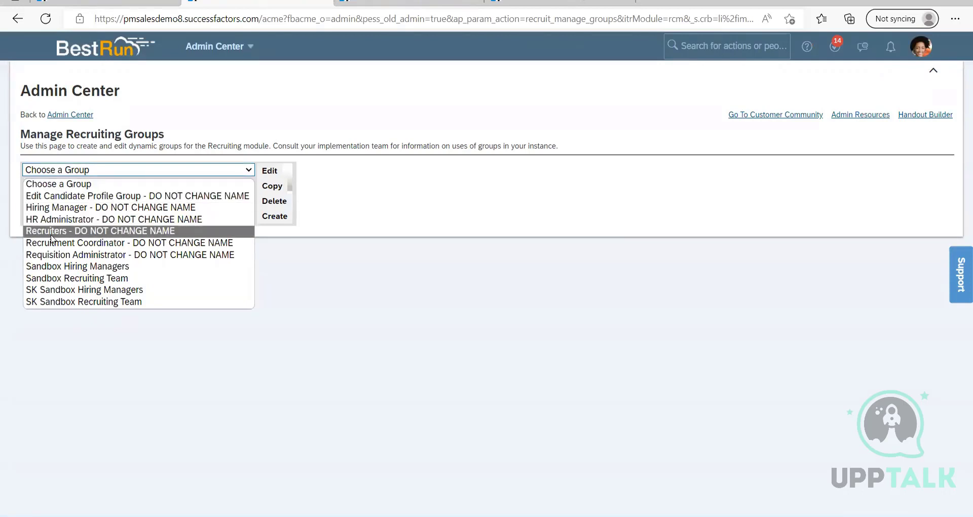
pyautogui.click(126, 231)
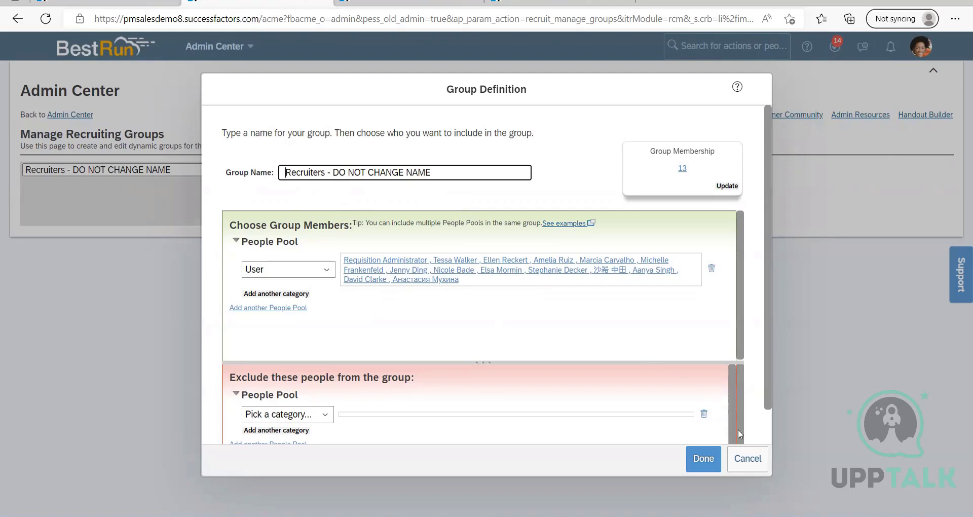
# Close the Recruiters group's definition without changes and view the definition of the group "Requisition Administrator - DO NOT CHANGE NAME"
pyautogui.click(748, 459)
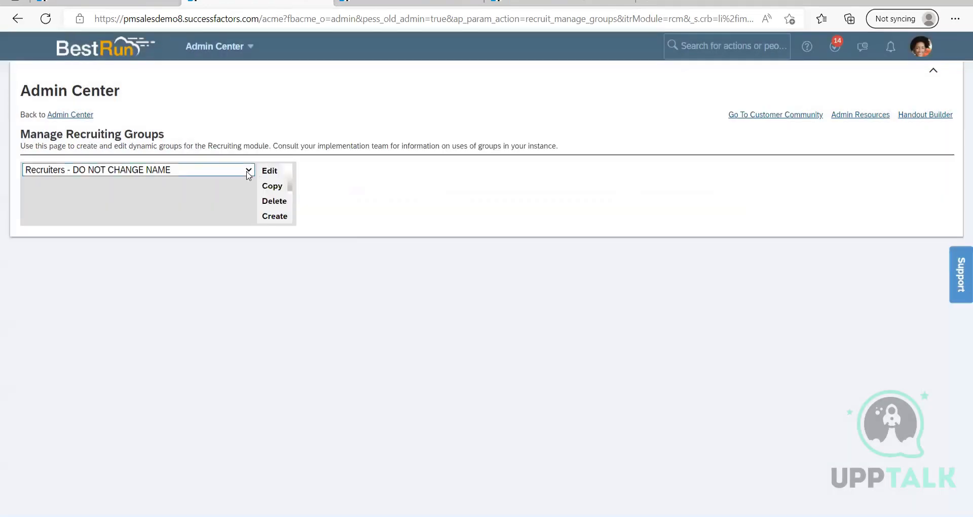
pyautogui.click(248, 173)
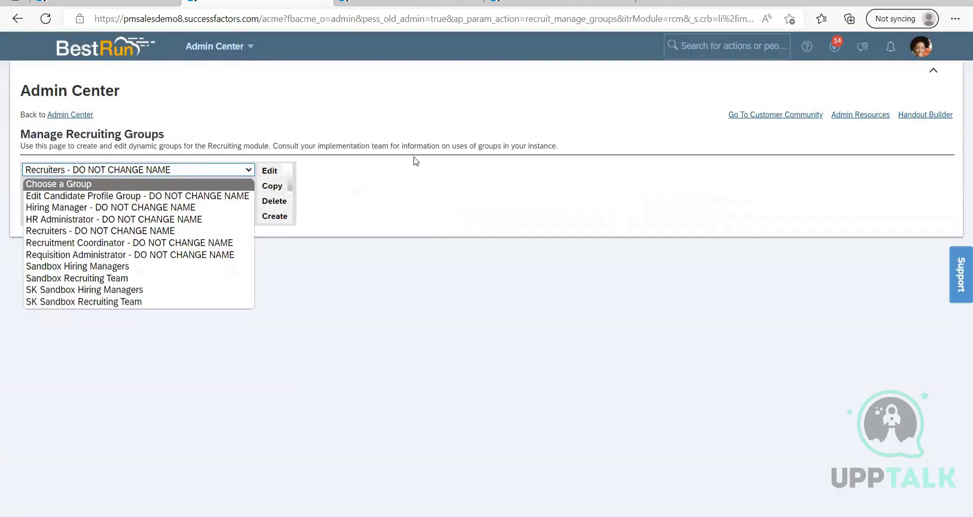
pyautogui.click(294, 273)
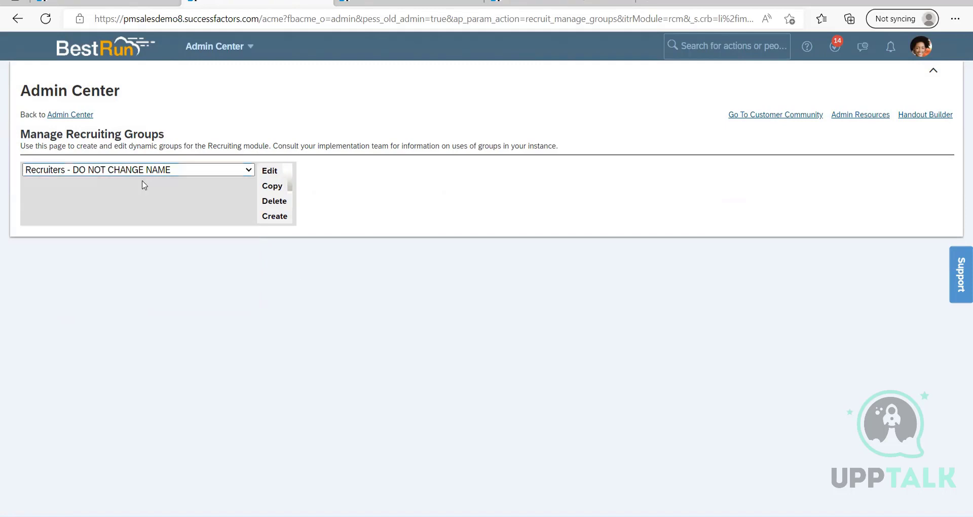
pyautogui.click(211, 170)
pyautogui.click(91, 256)
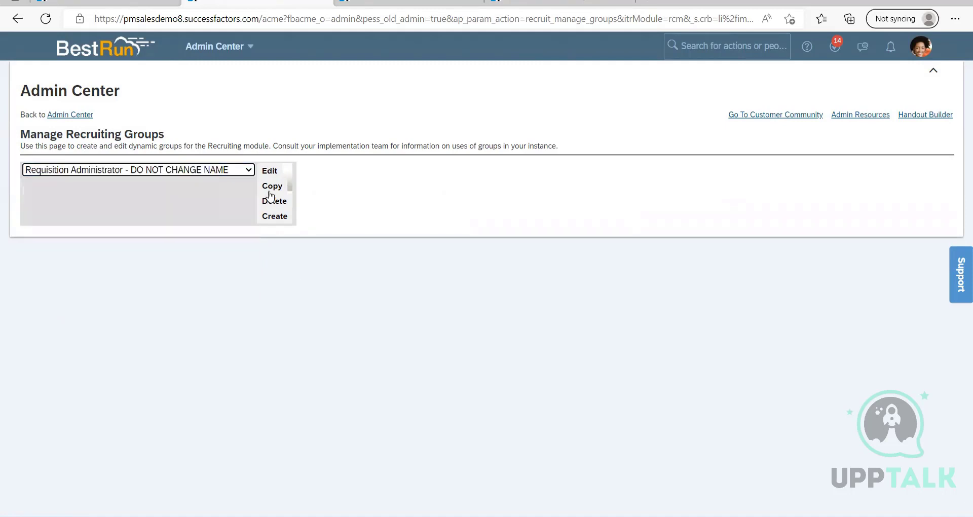
pyautogui.click(273, 173)
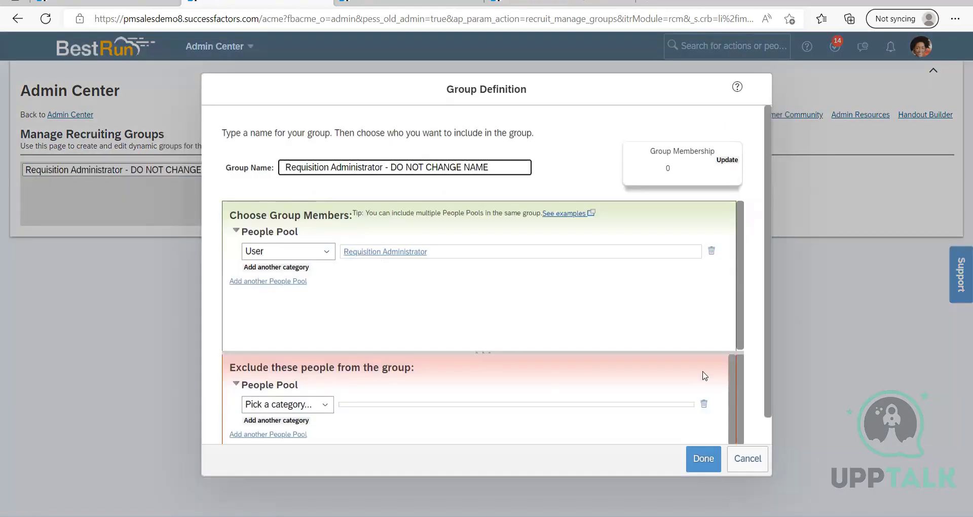
pyautogui.click(749, 457)
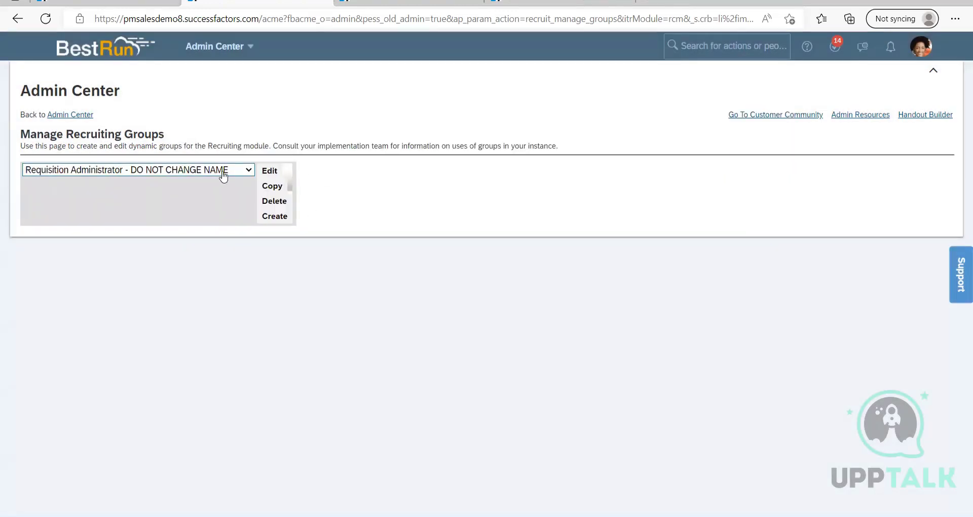
# Search for "recruiting team" and open Manage Recruiting Team Settings
pyautogui.click(706, 50)
pyautogui.write('recrui')
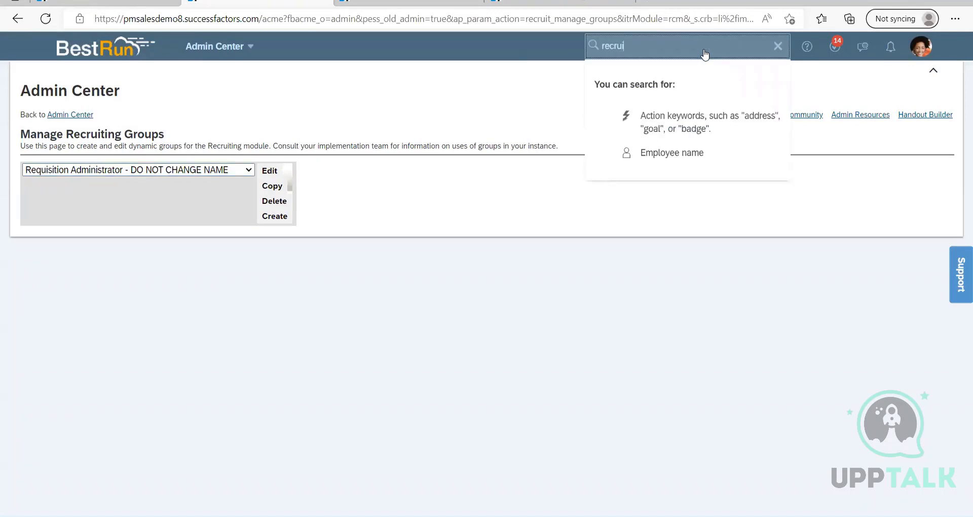
pyautogui.write('tin')
pyautogui.press('BackSpace')
pyautogui.write('in')
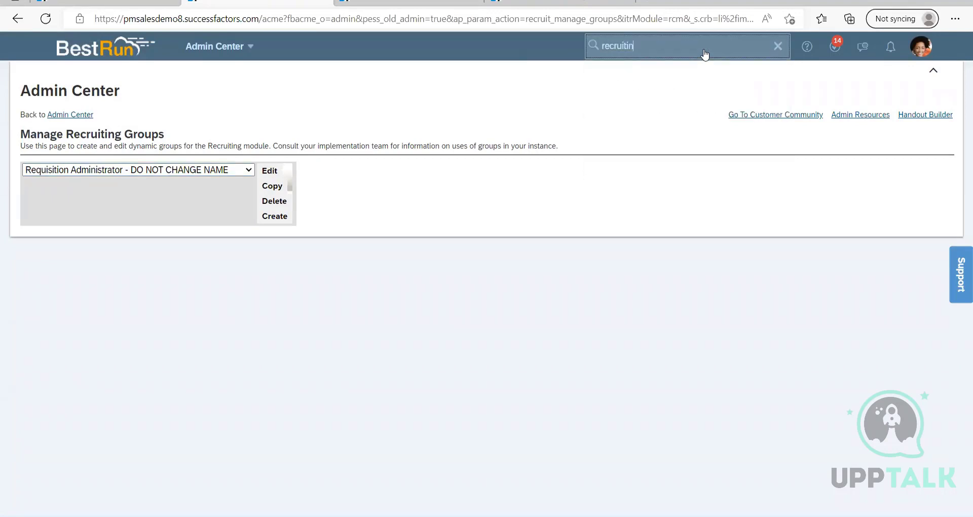
pyautogui.write('g team')
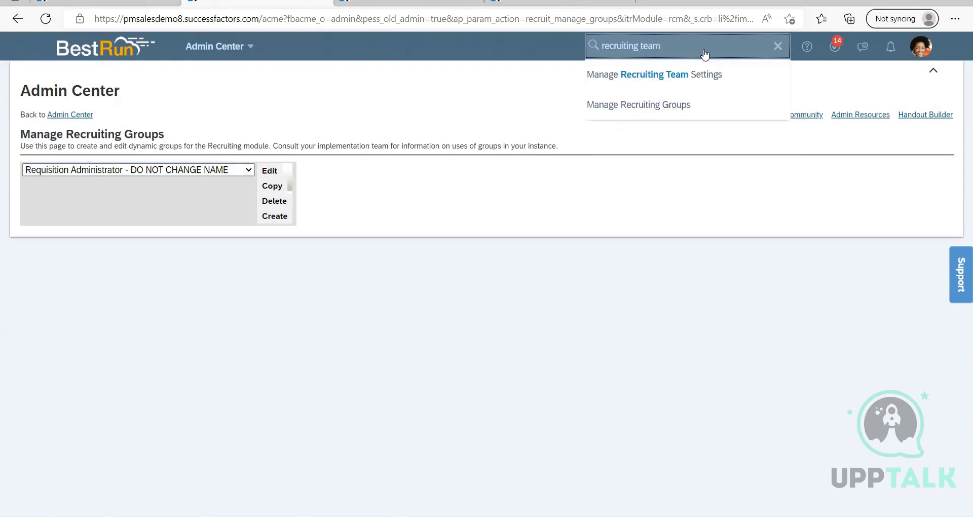
pyautogui.click(671, 76)
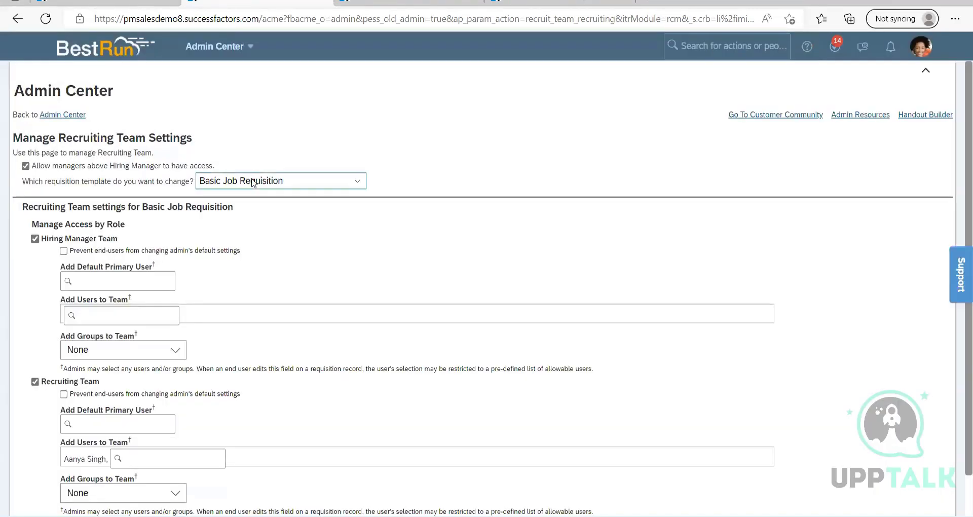
# Choose the Simple Job Requisition template and enable role access for its Recruiting Team
pyautogui.click(253, 183)
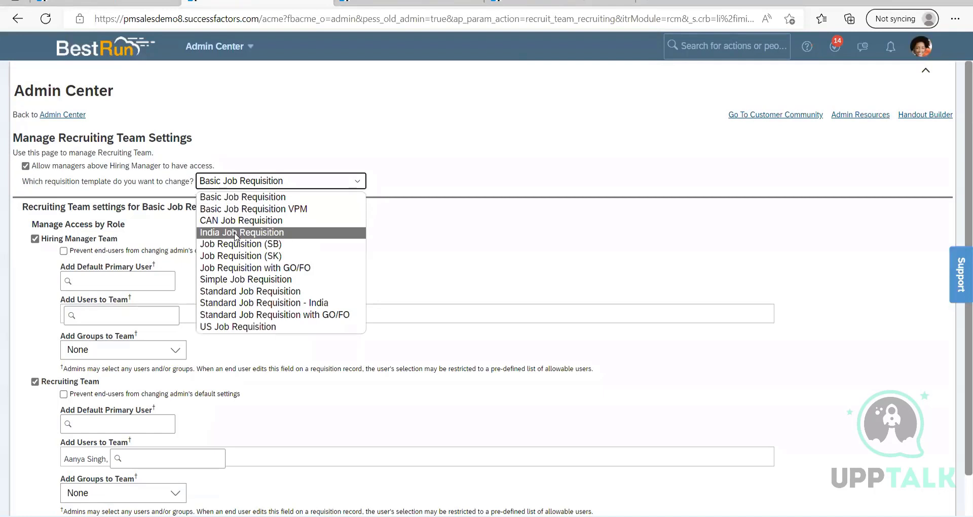
pyautogui.click(241, 282)
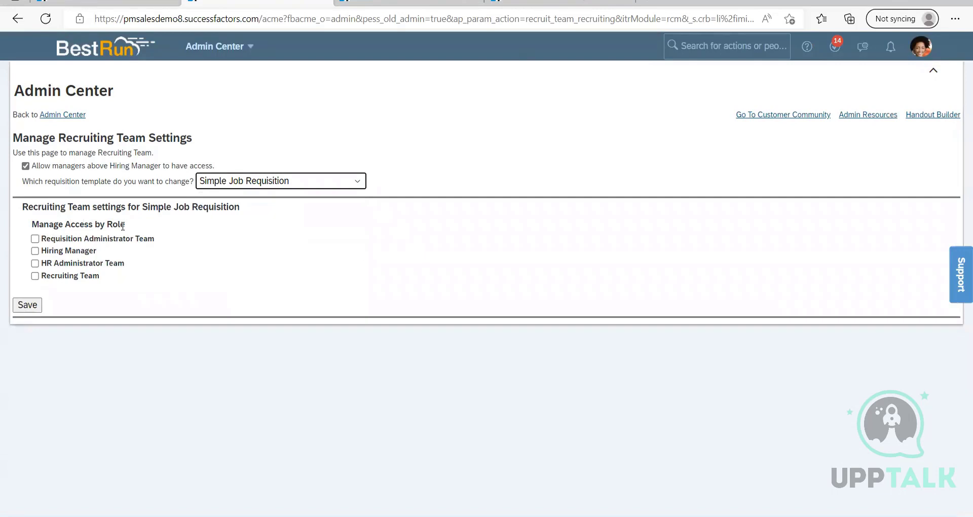
pyautogui.click(35, 276)
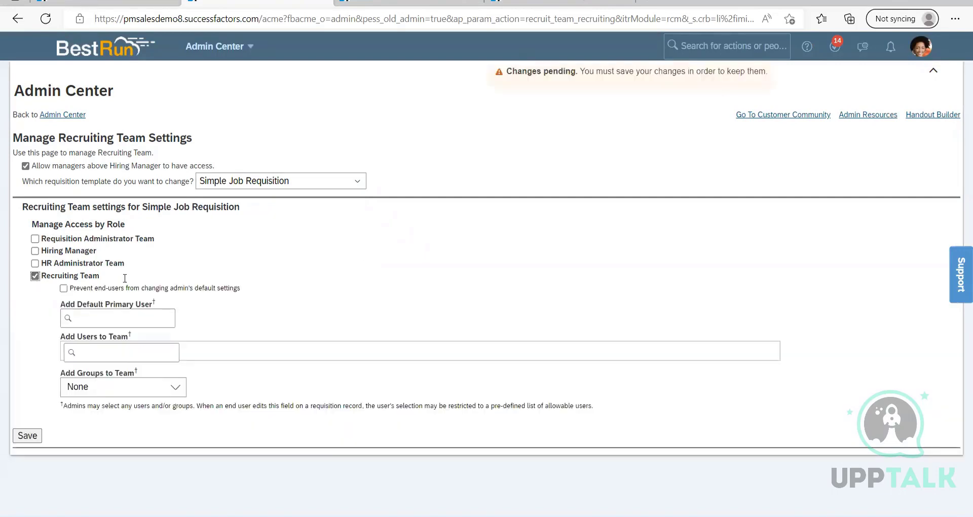
# Examine the Recruiting Team's options for a default primary user, team users and team groups
pyautogui.click(120, 314)
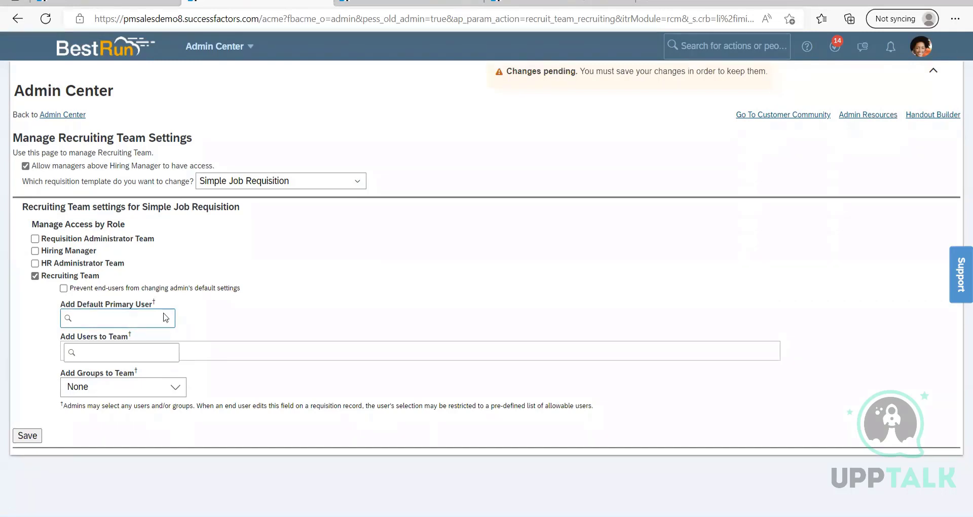
pyautogui.click(104, 348)
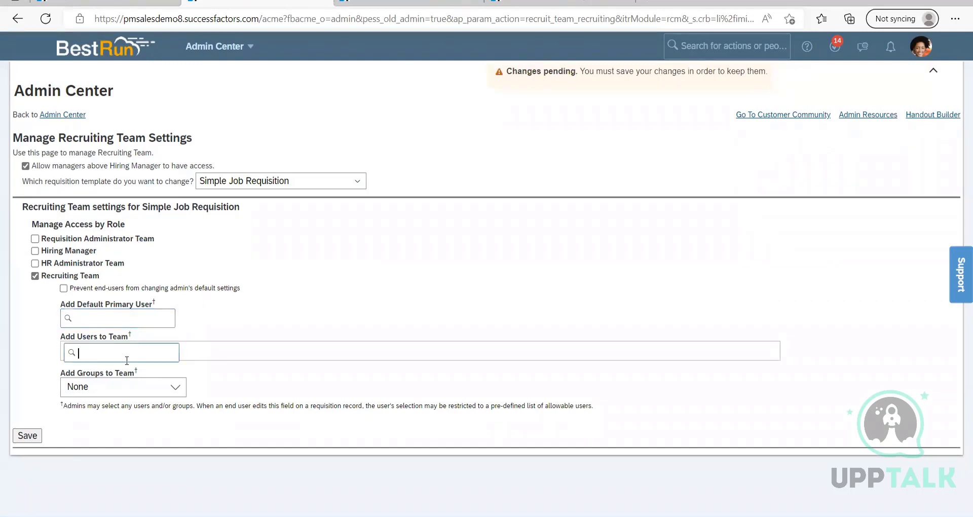
pyautogui.click(128, 388)
pyautogui.click(220, 382)
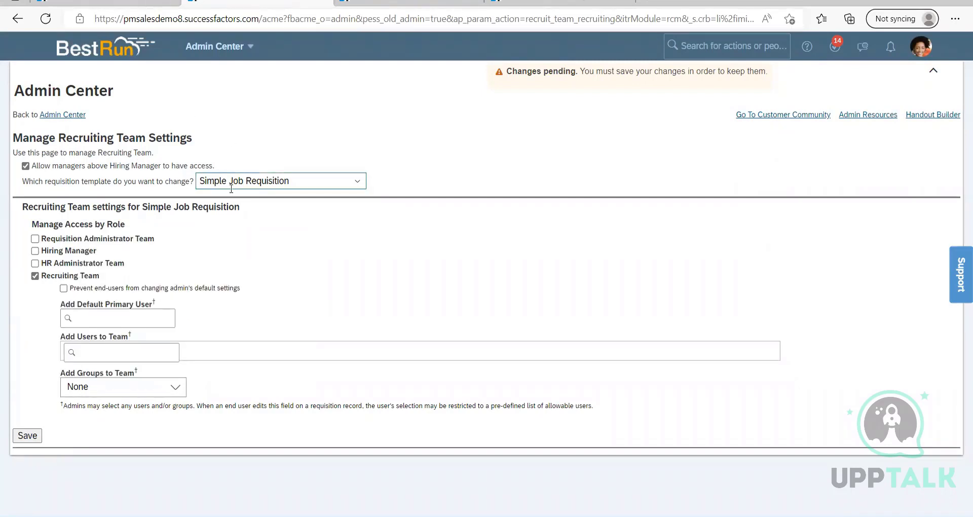
pyautogui.click(231, 182)
# Switch to the Digital Expert requisition and examine the admin-selected users in its Recruiting Team field
pyautogui.click(502, 229)
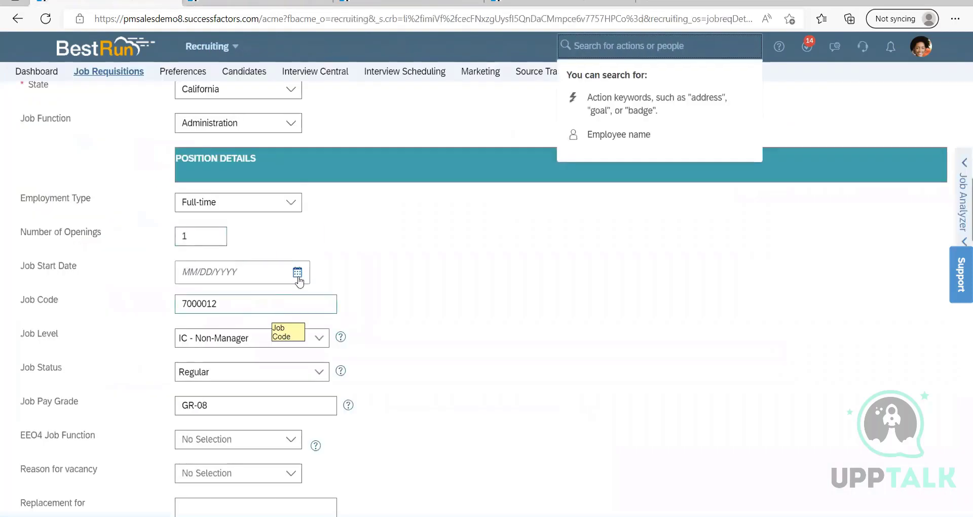
pyautogui.scroll(-20, 299, 279)
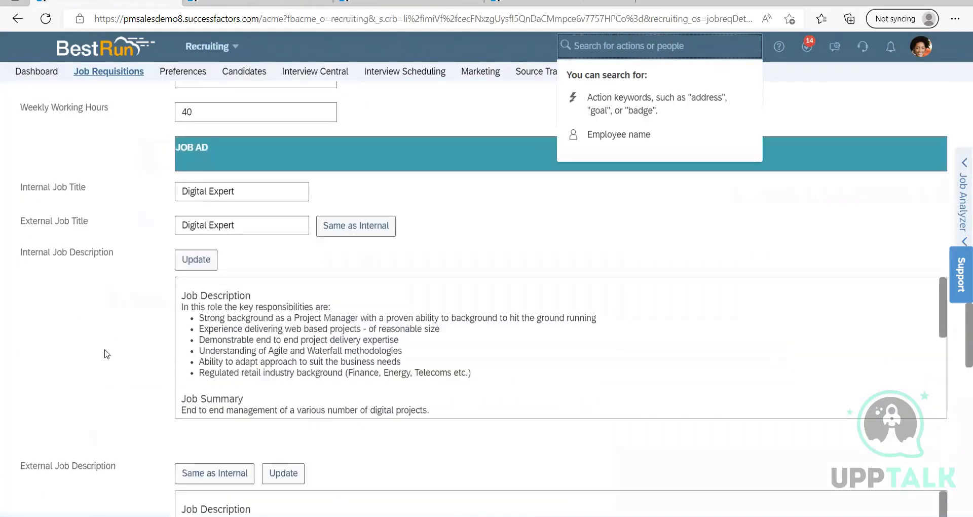
pyautogui.scroll(-10, 107, 353)
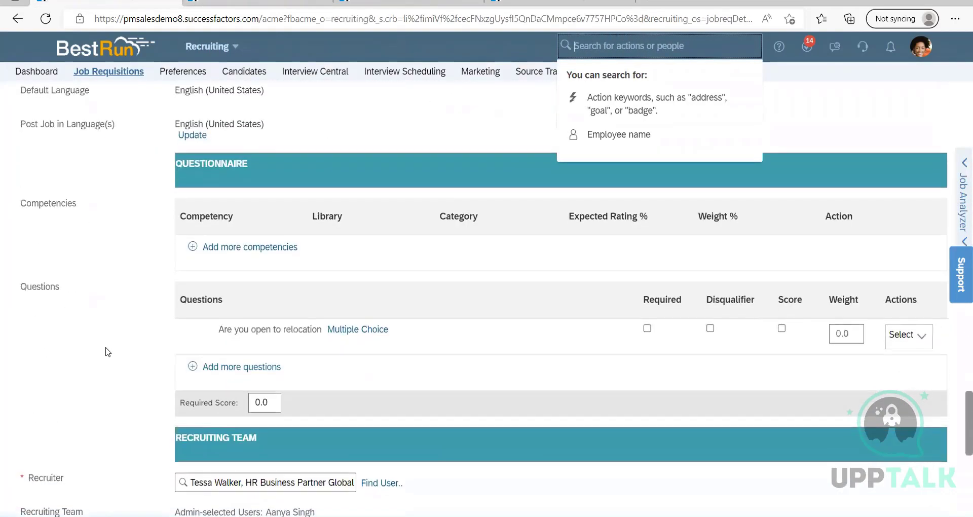
pyautogui.scroll(-6, 108, 352)
pyautogui.moveTo(55, 184); pyautogui.dragTo(187, 192)
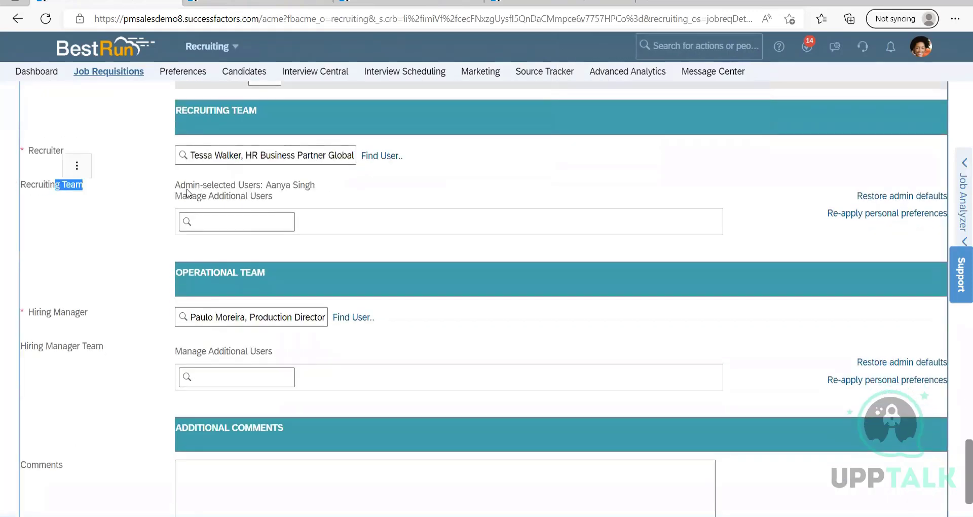
pyautogui.moveTo(302, 193); pyautogui.dragTo(176, 185)
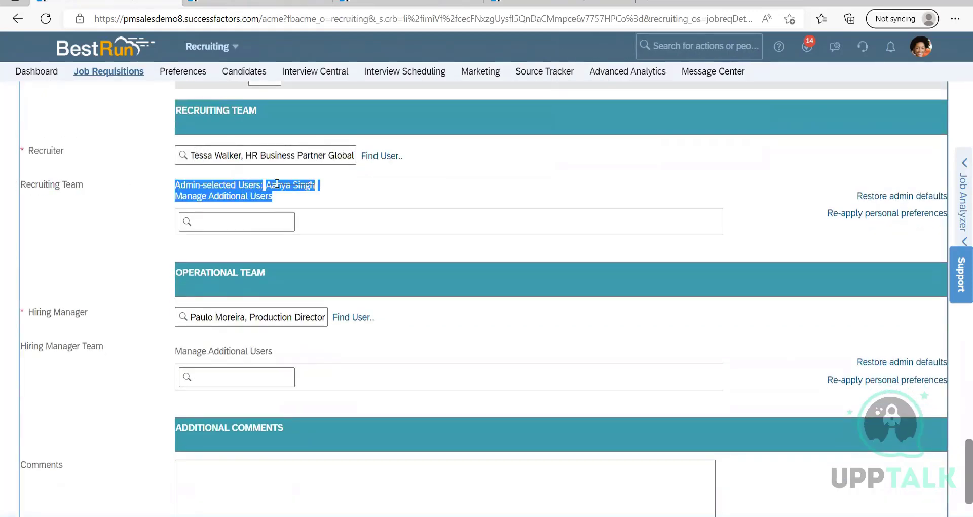
pyautogui.click(304, 198)
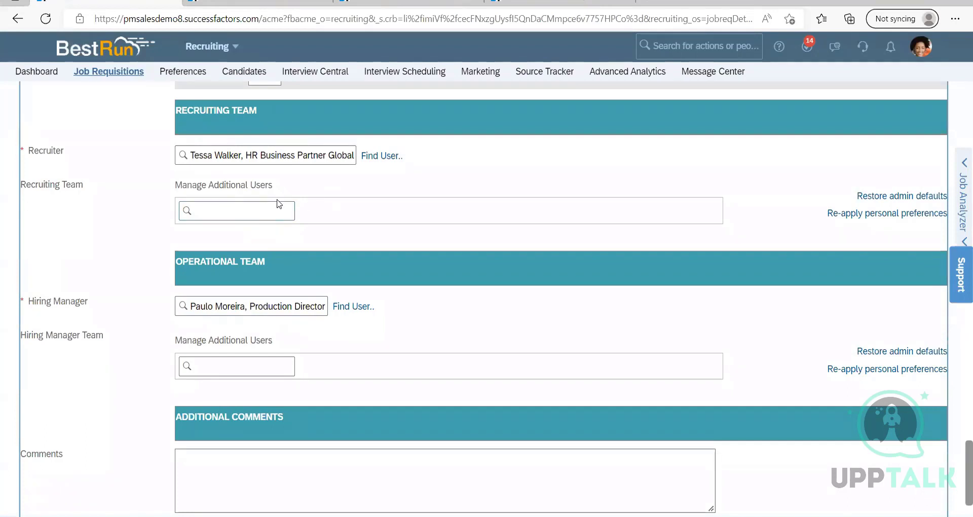
# Search the Recruiting Team's additional users for "ac" and clear the search text
pyautogui.click(255, 208)
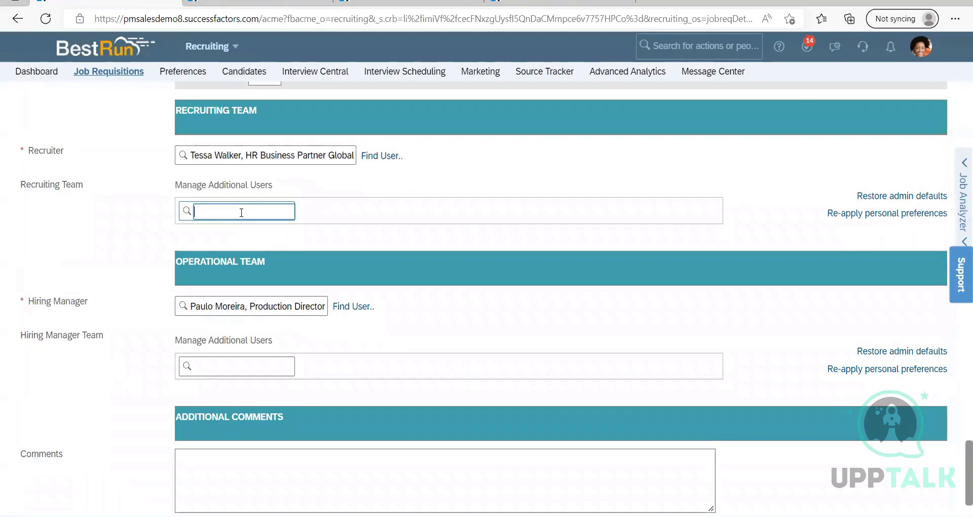
pyautogui.write('ac')
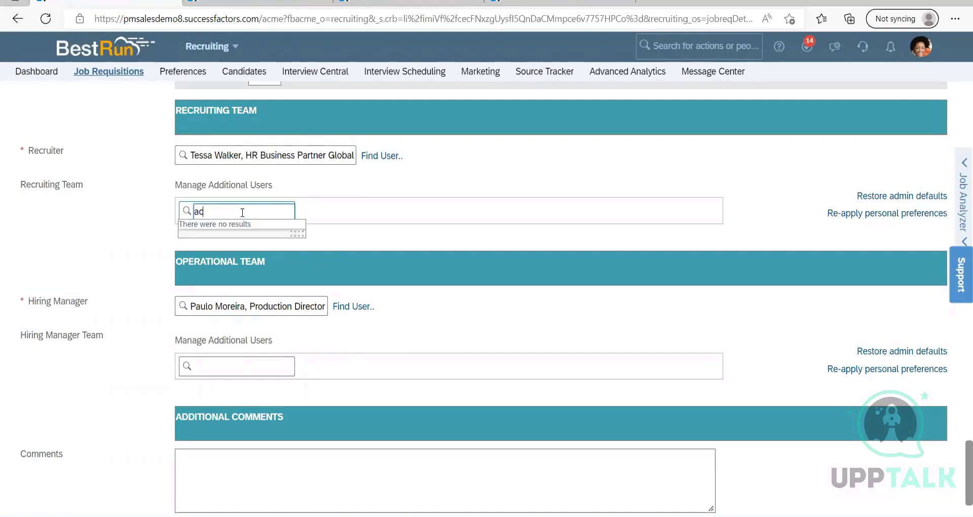
pyautogui.press('BackSpace')
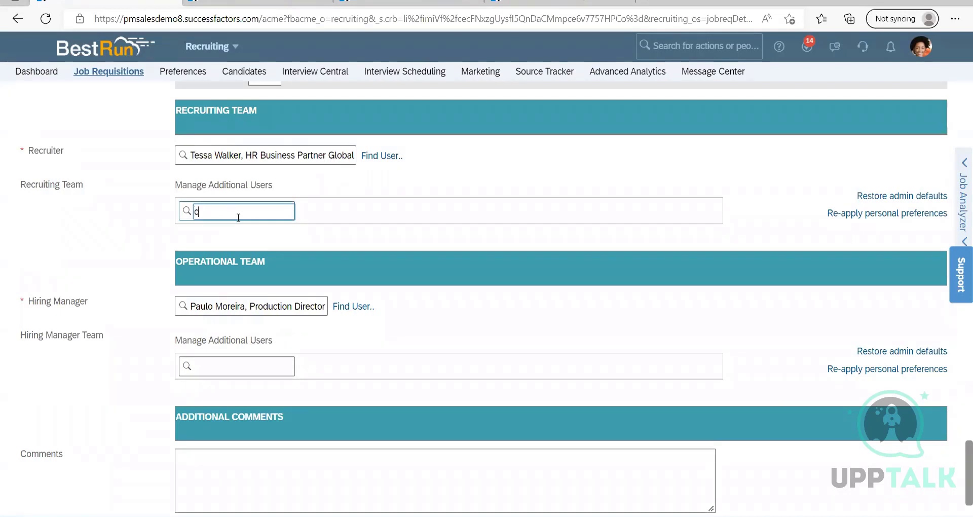
pyautogui.press('BackSpace')
# Revisit the Simple Job Requisition's recruiting team settings and compare them with the Digital Expert requisition's option to manage additional Recruiting Team users
pyautogui.click(278, 4)
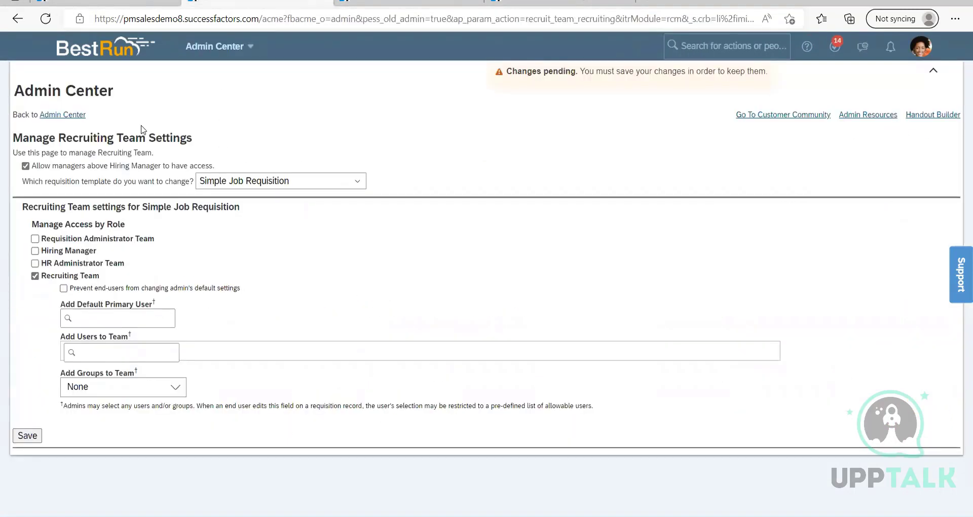
pyautogui.click(126, 2)
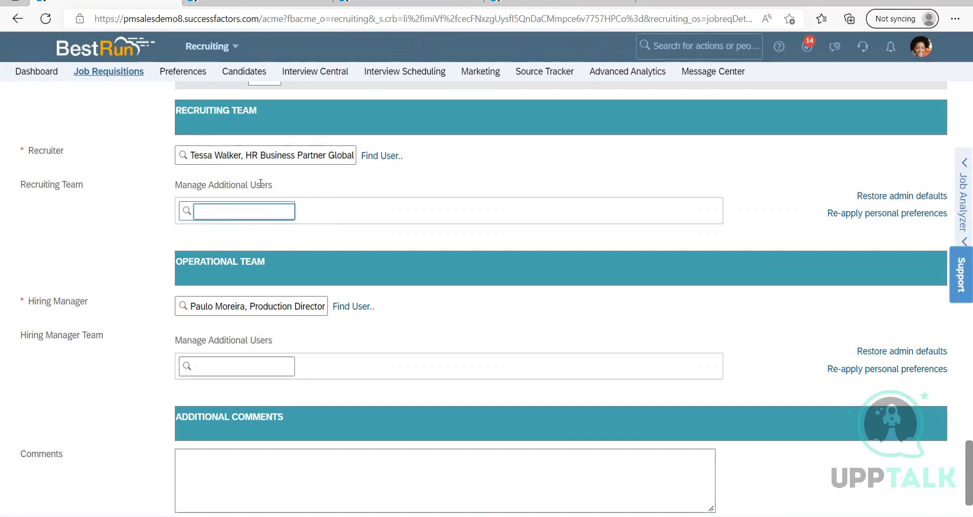
pyautogui.moveTo(283, 183); pyautogui.dragTo(152, 189)
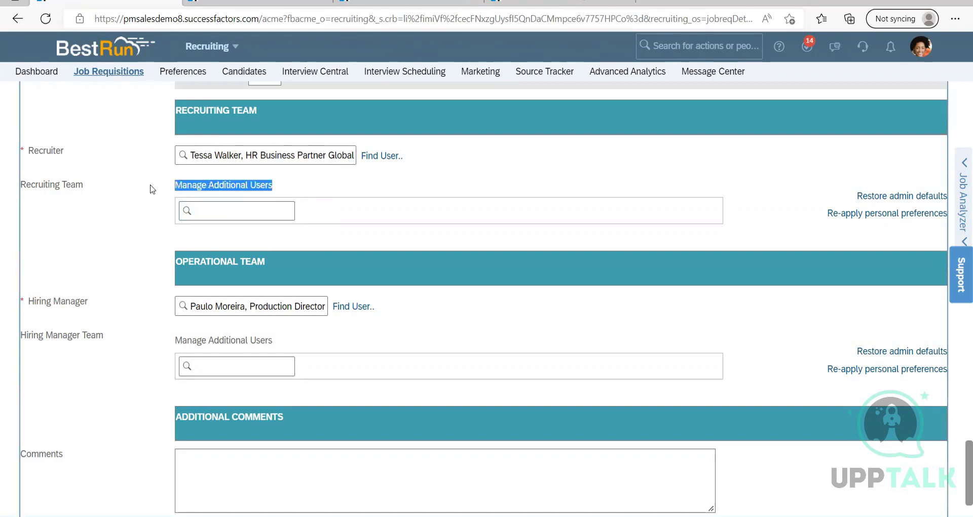
pyautogui.click(286, 188)
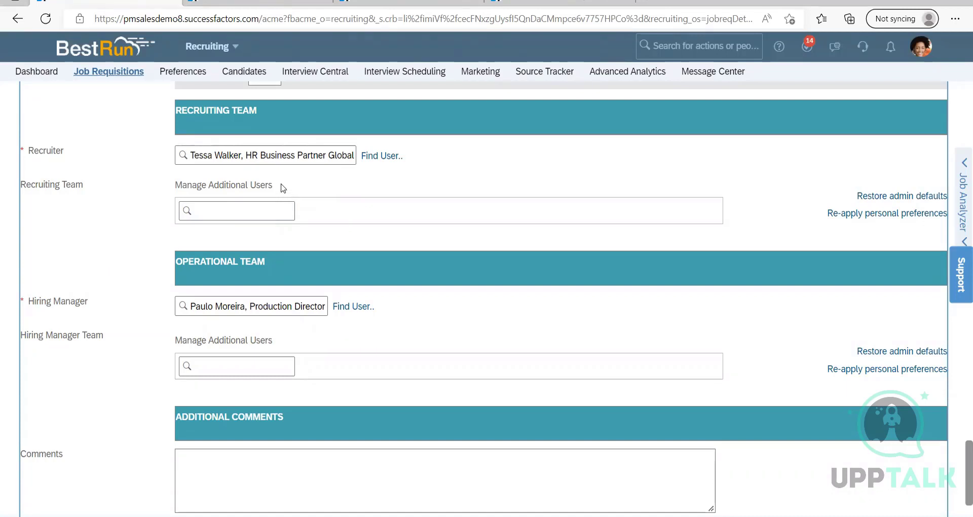
pyautogui.click(248, 211)
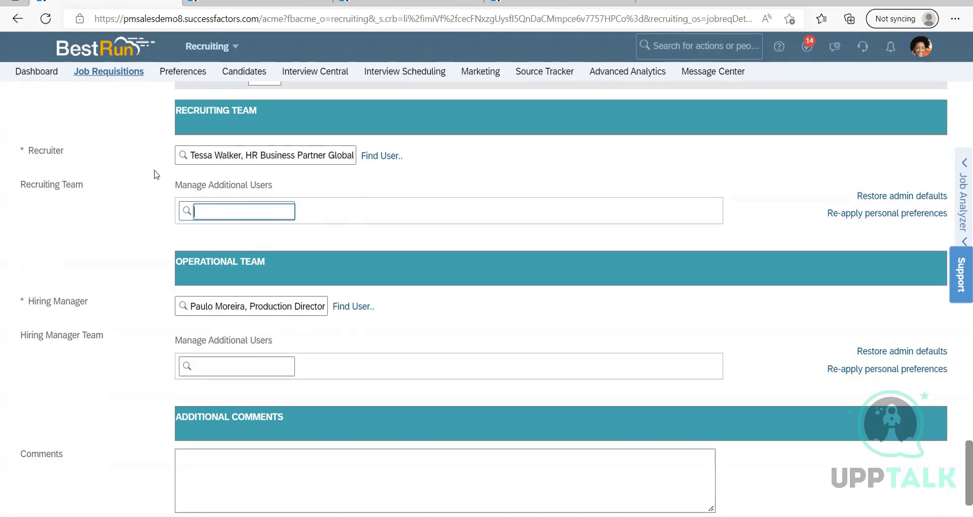
pyautogui.click(365, 176)
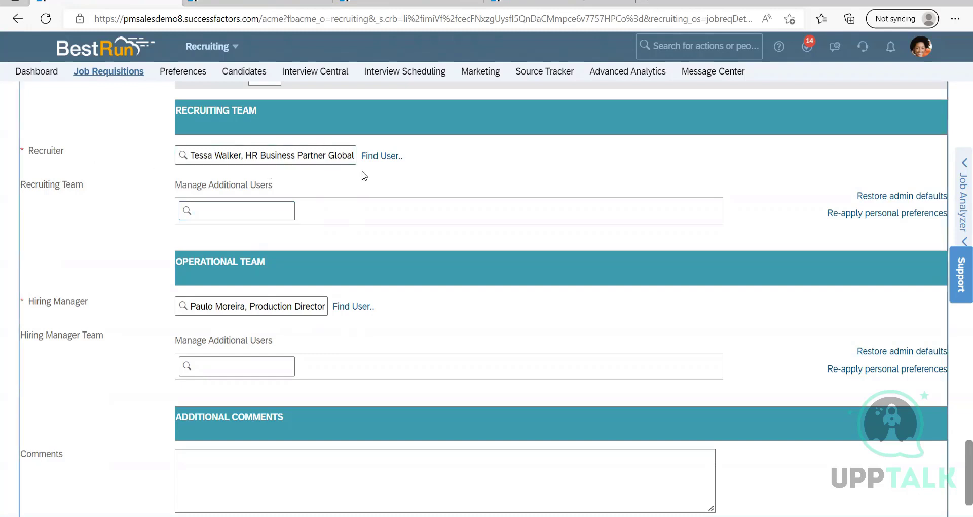
pyautogui.click(269, 213)
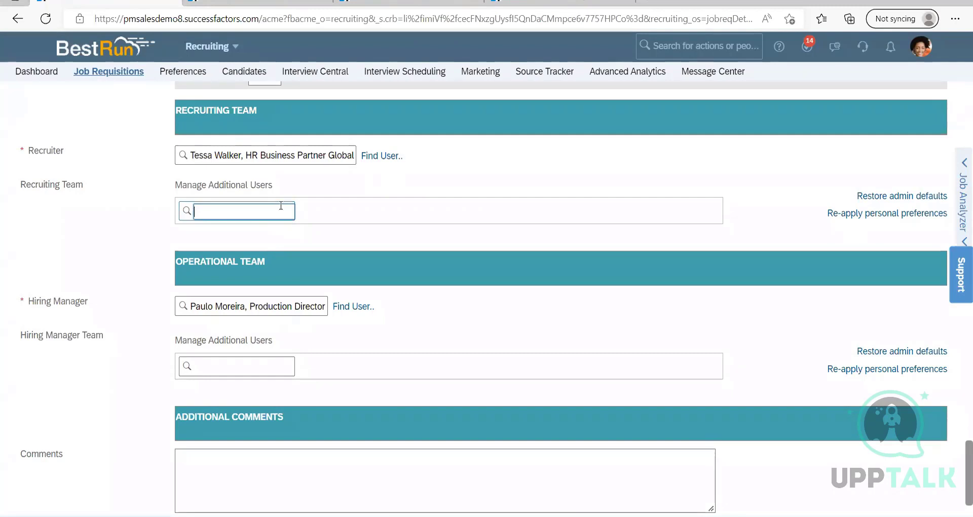
pyautogui.click(349, 190)
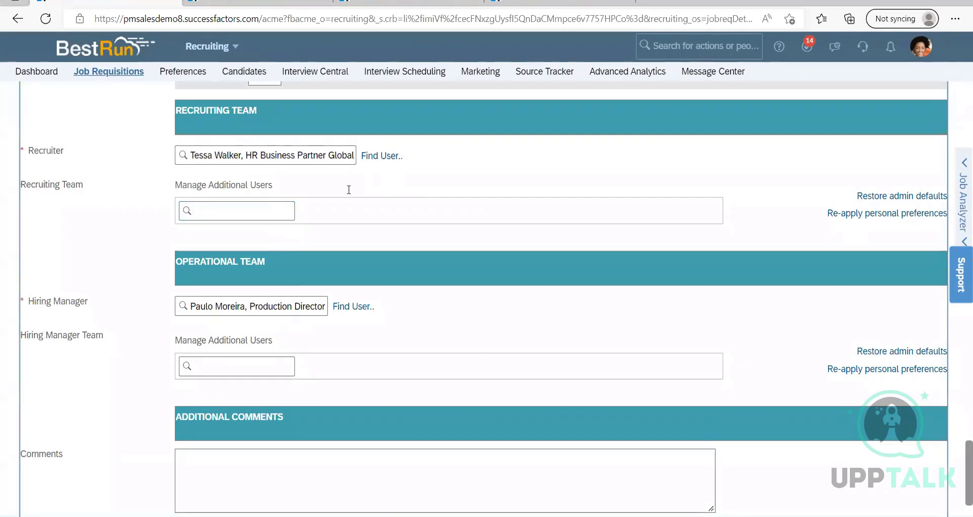
pyautogui.click(275, 209)
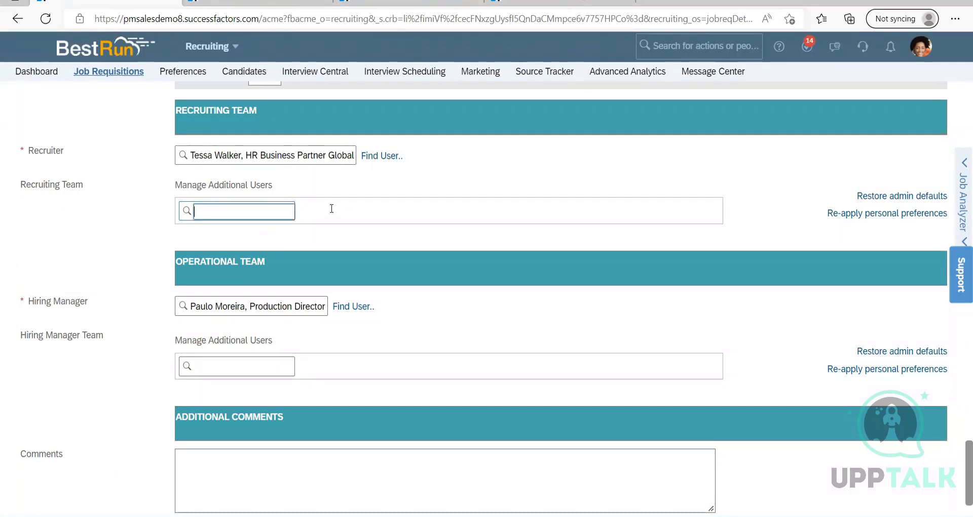
pyautogui.moveTo(281, 187); pyautogui.dragTo(186, 188)
pyautogui.moveTo(182, 188); pyautogui.dragTo(200, 189)
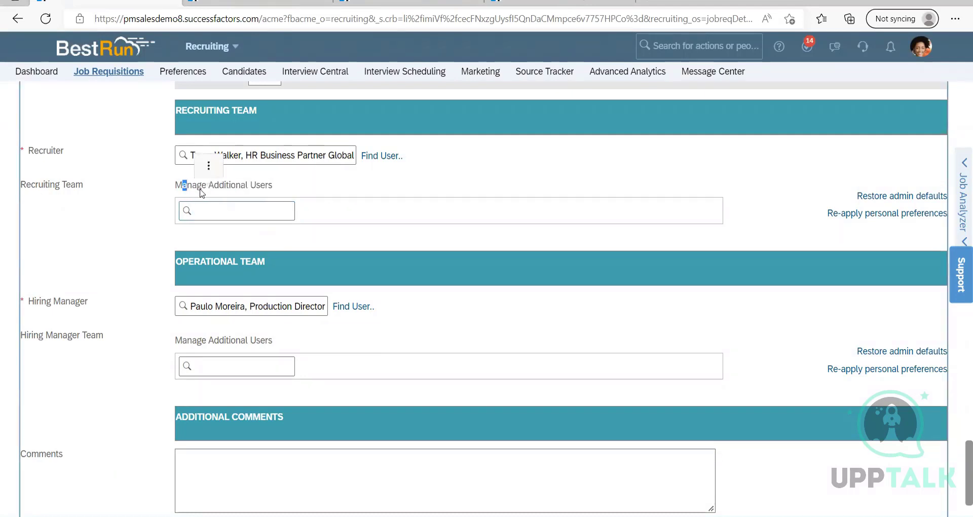
# Examine the Digital Expert requisition's Recruiter and Recruiting Team fields, including the Manage Additional Users option
pyautogui.moveTo(276, 188); pyautogui.dragTo(177, 188)
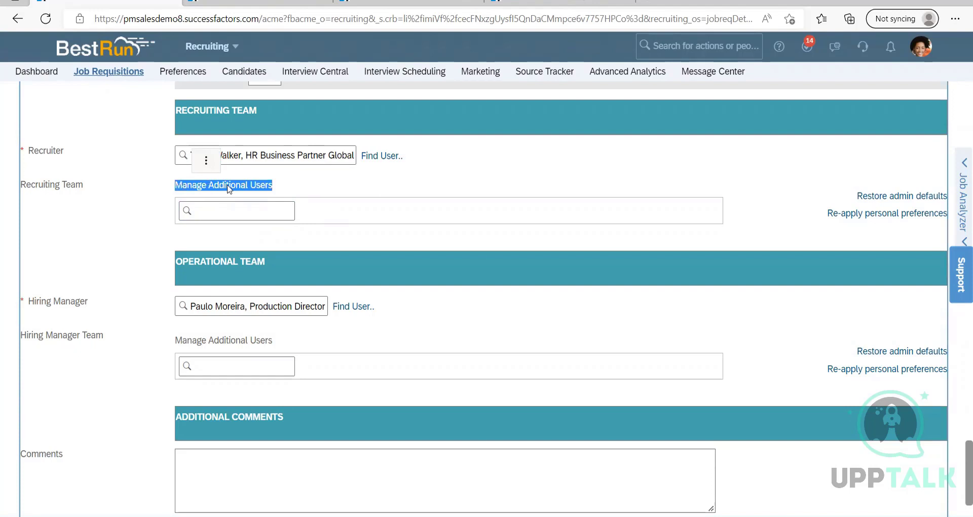
pyautogui.click(282, 192)
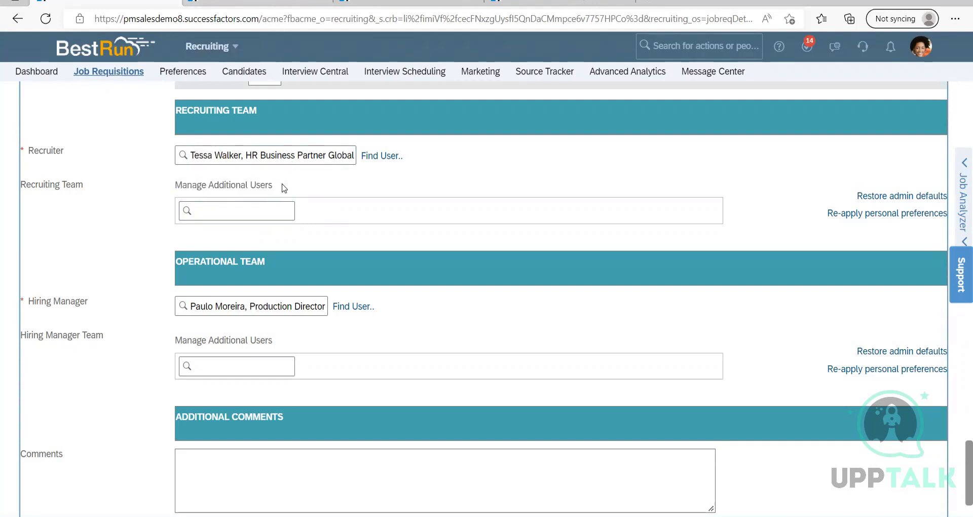
pyautogui.moveTo(283, 186); pyautogui.dragTo(174, 188)
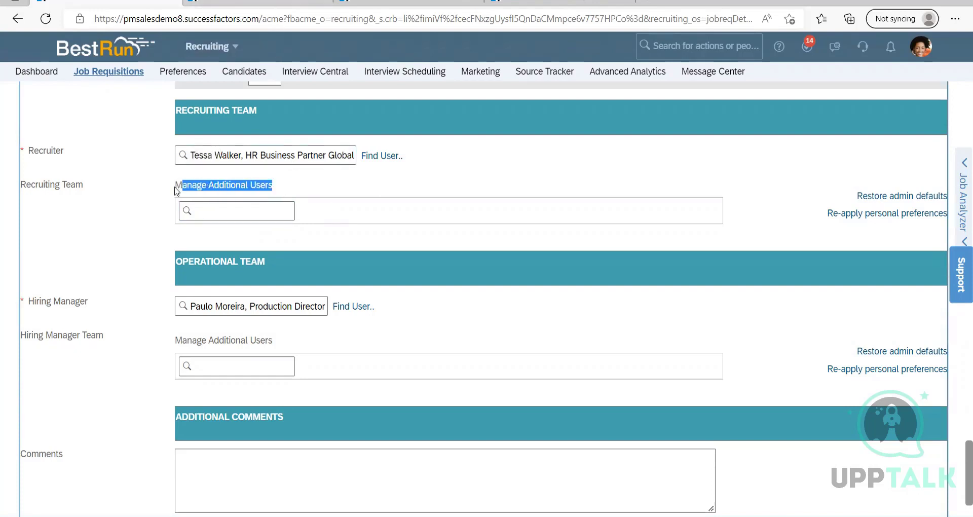
pyautogui.click(252, 210)
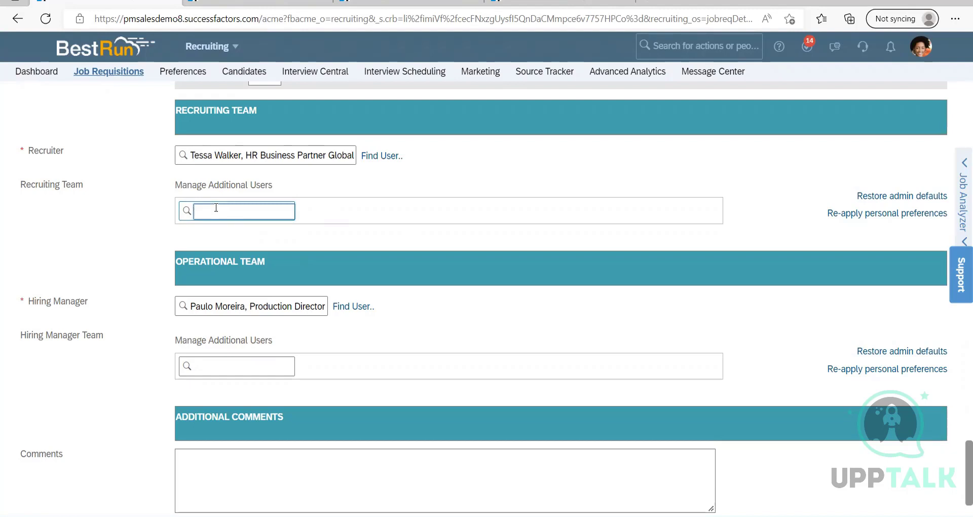
pyautogui.click(313, 192)
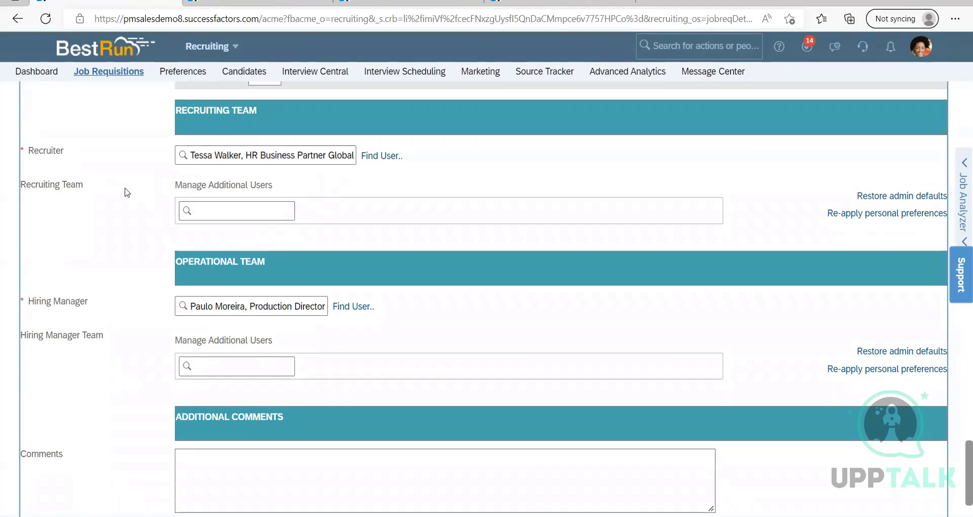
pyautogui.moveTo(118, 194); pyautogui.dragTo(34, 155)
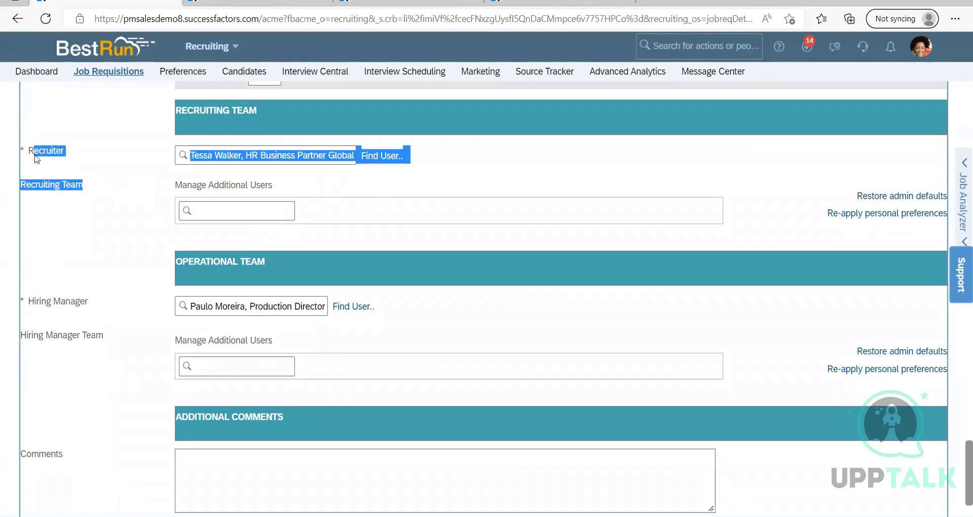
pyautogui.click(101, 209)
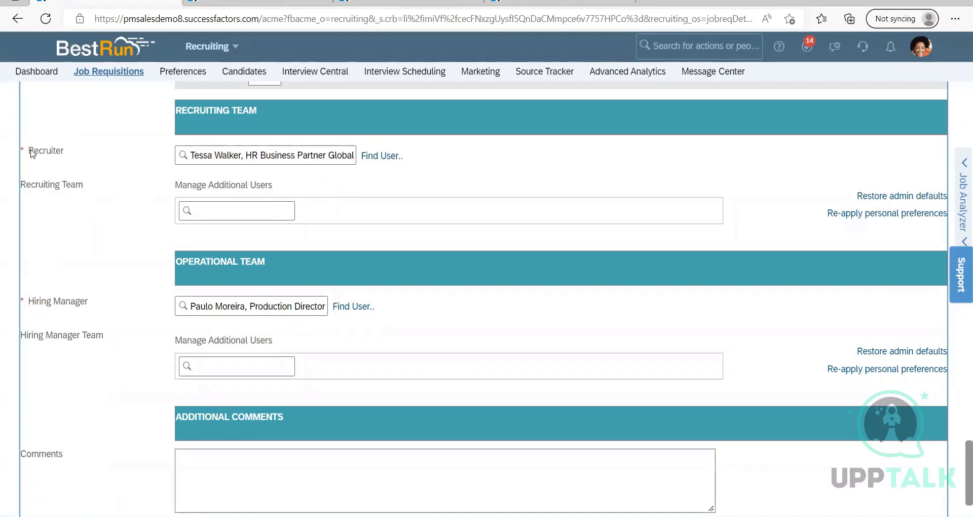
pyautogui.moveTo(30, 151); pyautogui.dragTo(93, 187)
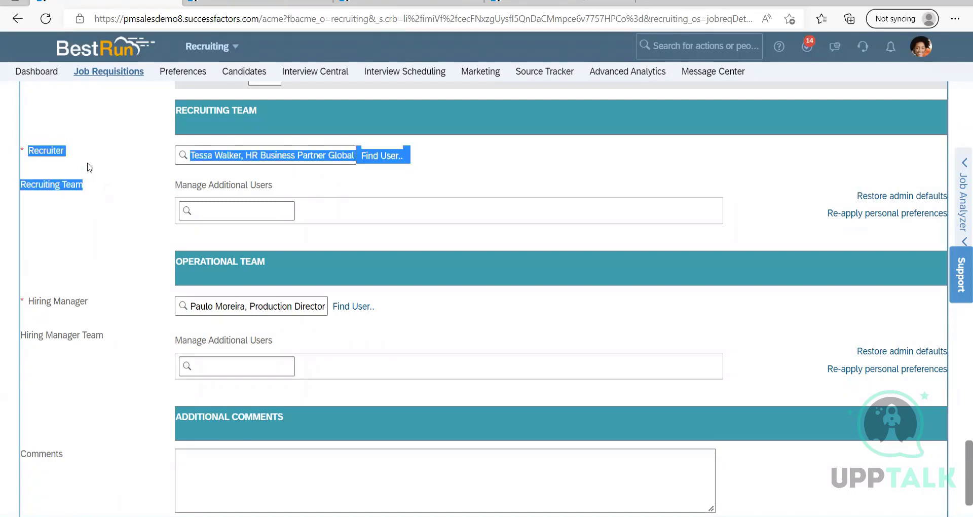
pyautogui.click(76, 172)
pyautogui.moveTo(87, 172); pyautogui.dragTo(30, 154)
pyautogui.moveTo(94, 184); pyautogui.dragTo(27, 148)
pyautogui.click(333, 185)
pyautogui.moveTo(76, 191); pyautogui.dragTo(27, 163)
pyautogui.click(440, 181)
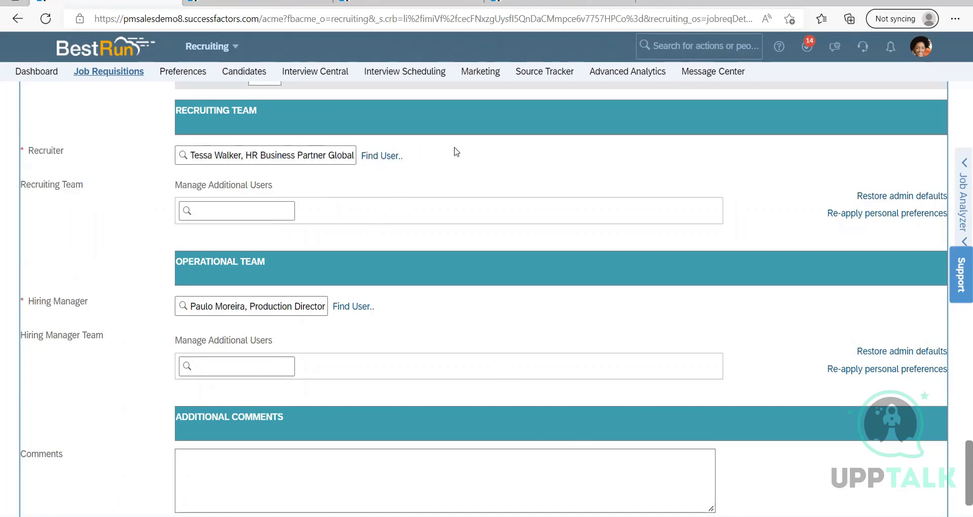
# Search the available actions for "route map" and open Manage Route maps
pyautogui.scroll(-1, 396, 205)
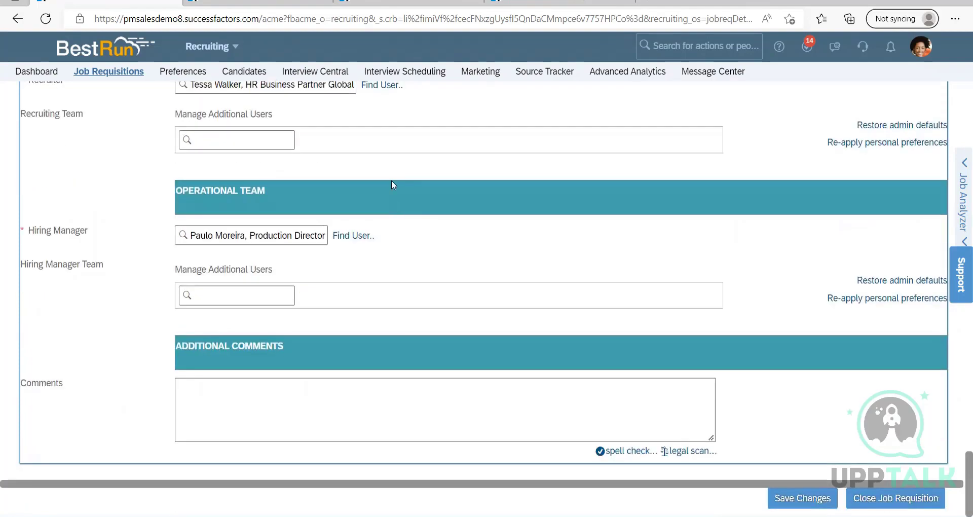
pyautogui.scroll(15, 391, 180)
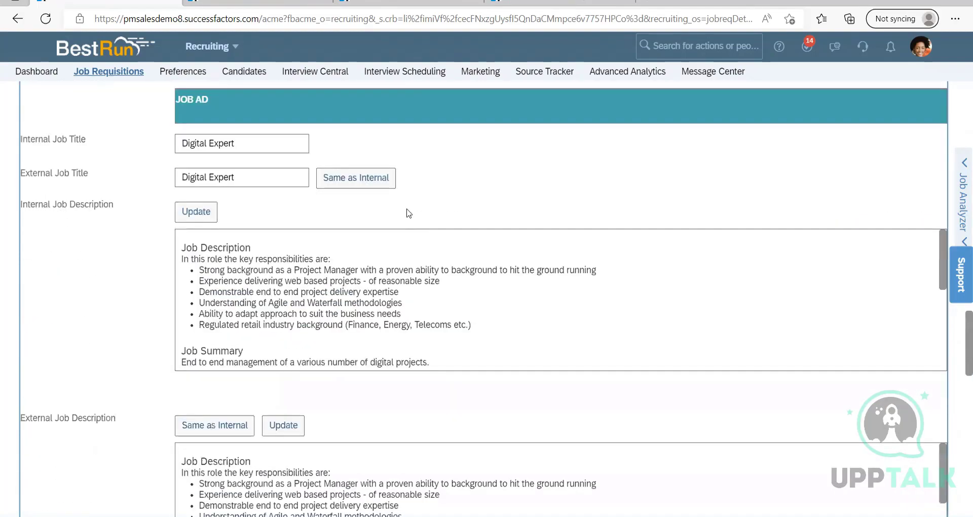
pyautogui.scroll(15, 409, 213)
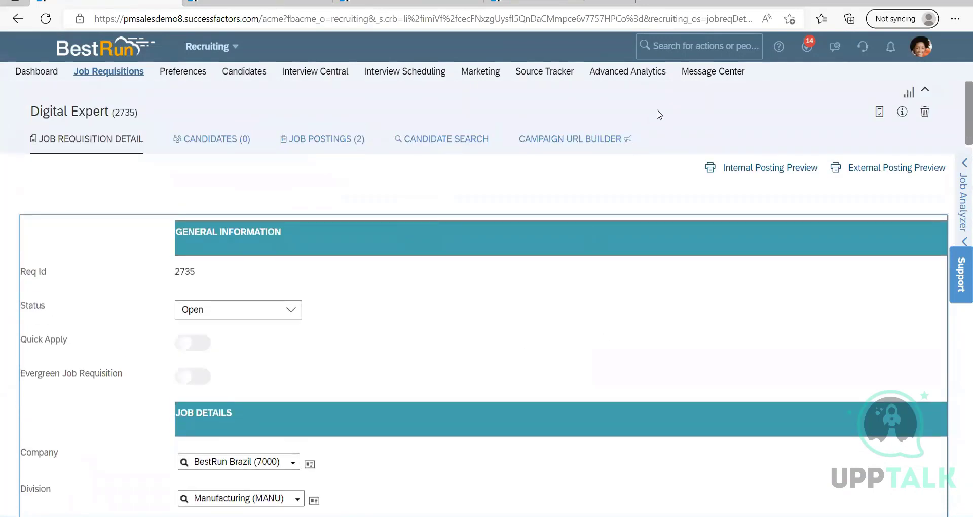
pyautogui.click(693, 46)
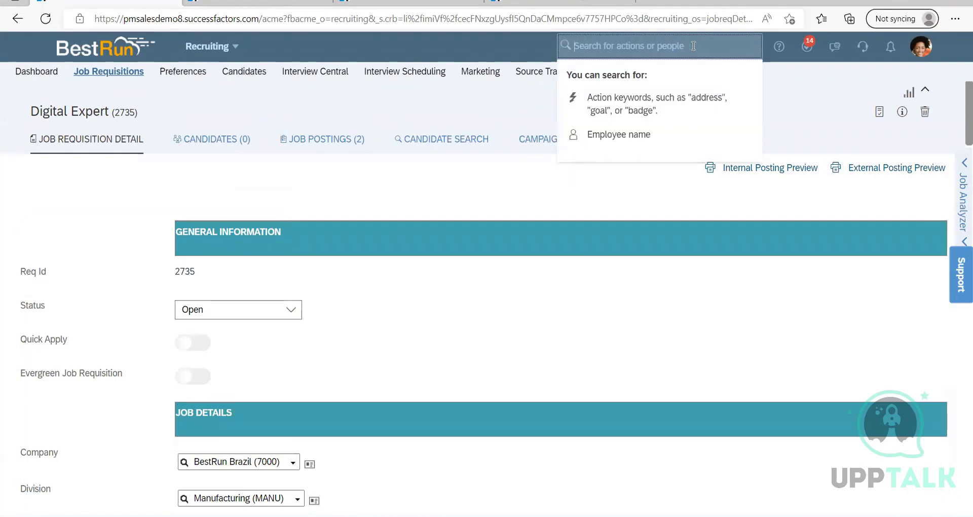
pyautogui.write('route m')
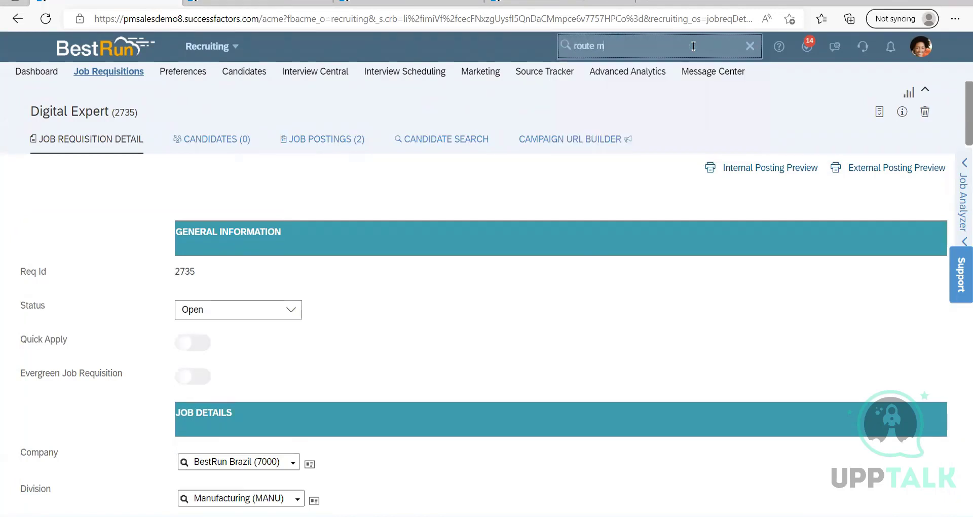
pyautogui.write('ap')
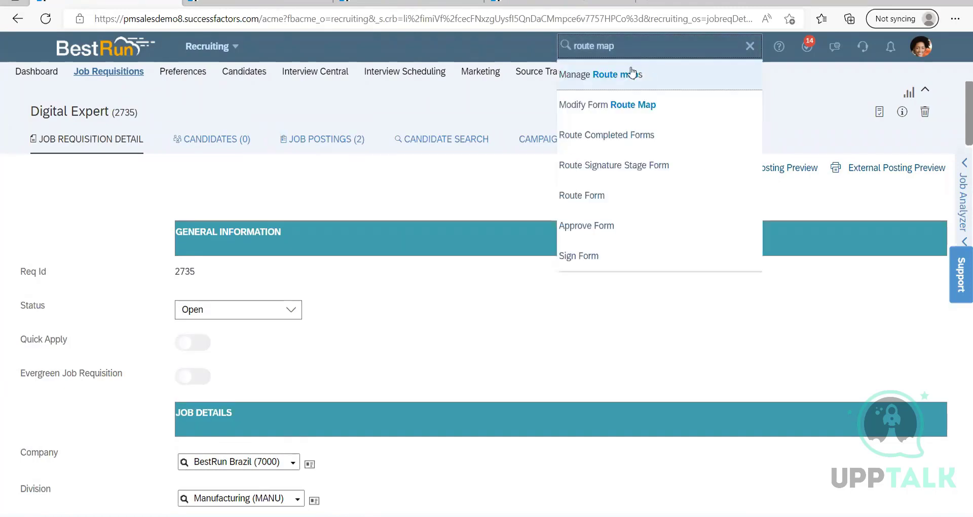
pyautogui.click(632, 74)
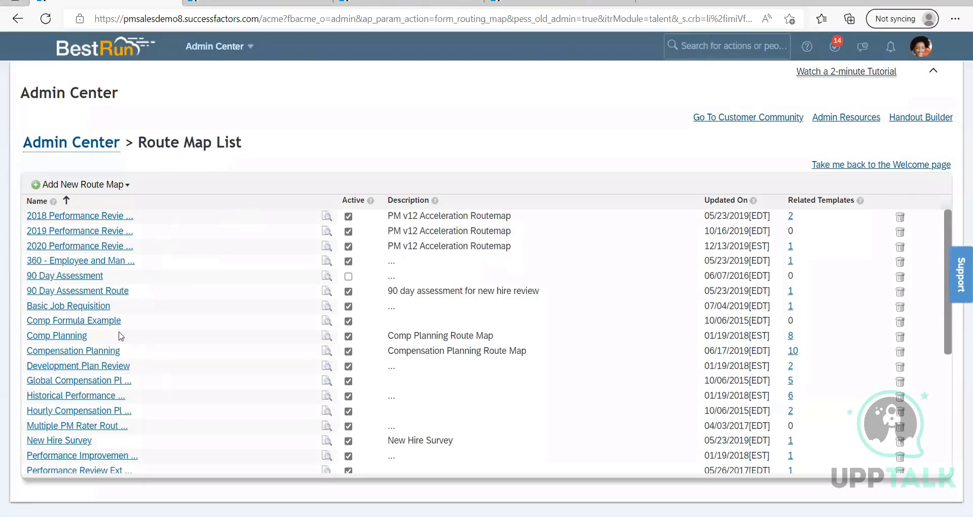
# Look through the route map list and start a new route map with the Build Your Own option
pyautogui.scroll(-5, 121, 336)
pyautogui.scroll(5, 121, 335)
pyautogui.click(76, 185)
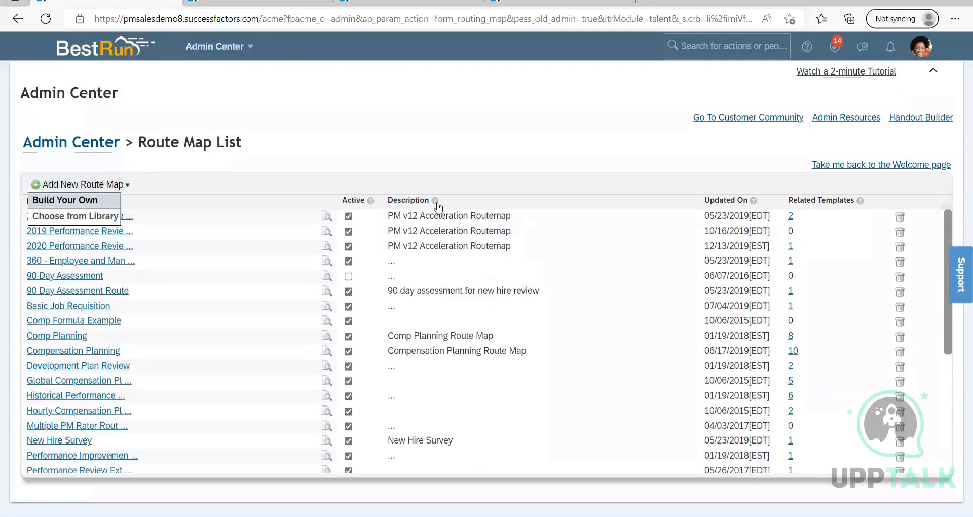
pyautogui.click(53, 202)
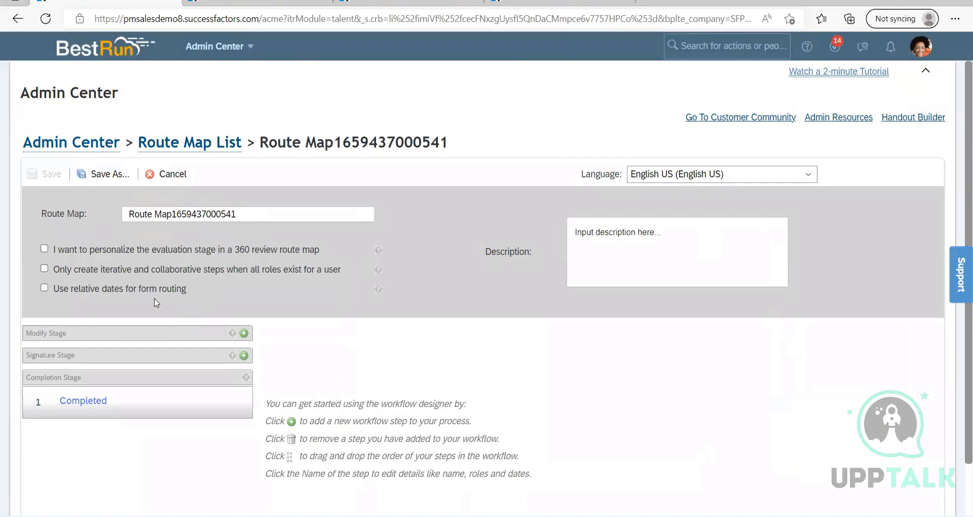
# Add a modification step named "Initiator" to the new route map's Modify Stage
pyautogui.scroll(-1, 306, 308)
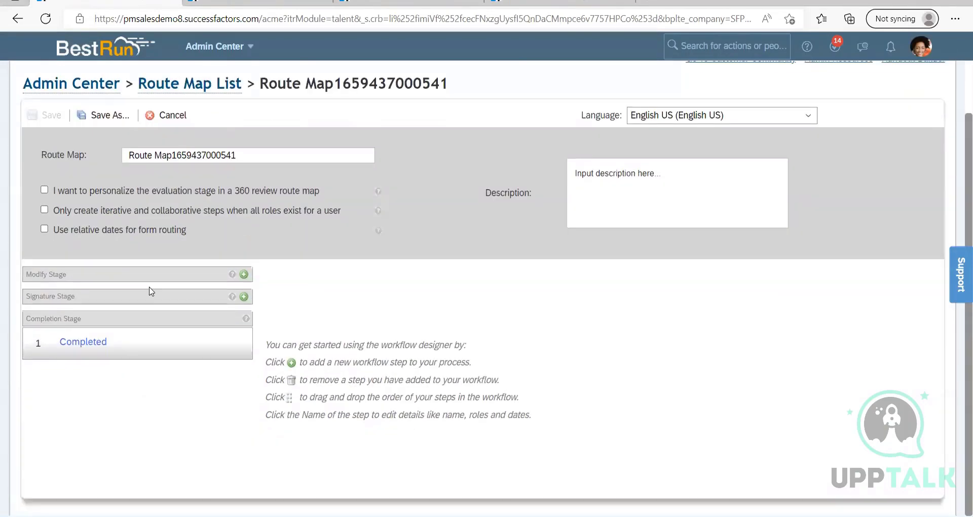
pyautogui.click(244, 274)
pyautogui.click(471, 294)
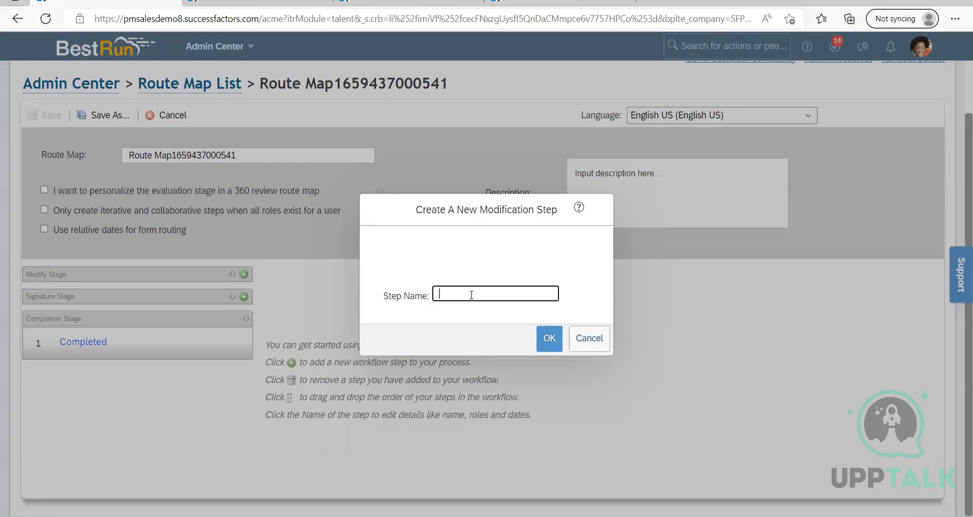
pyautogui.write('Initiator')
pyautogui.click(550, 338)
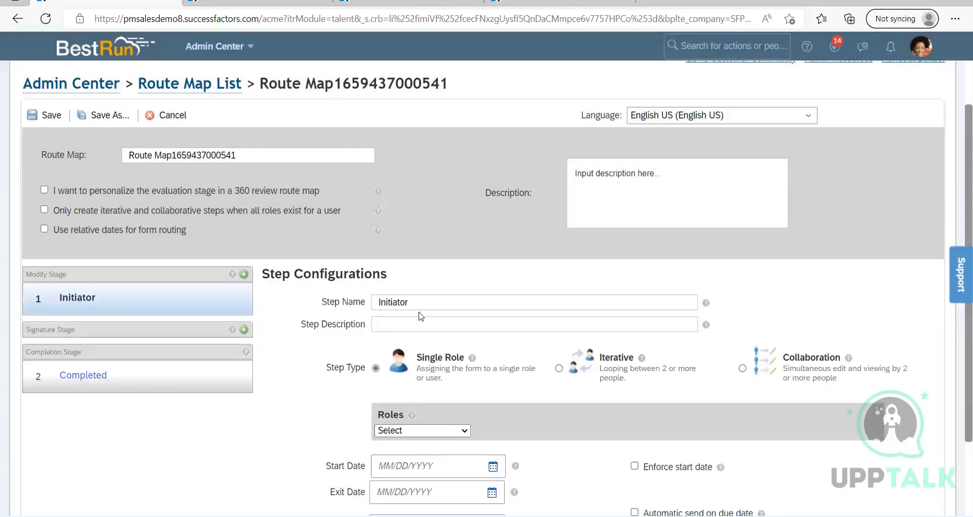
# Review the Initiator step's configuration, try the Iterative and Collaboration step types, and return it to Single Role
pyautogui.scroll(-2, 419, 315)
pyautogui.click(425, 201)
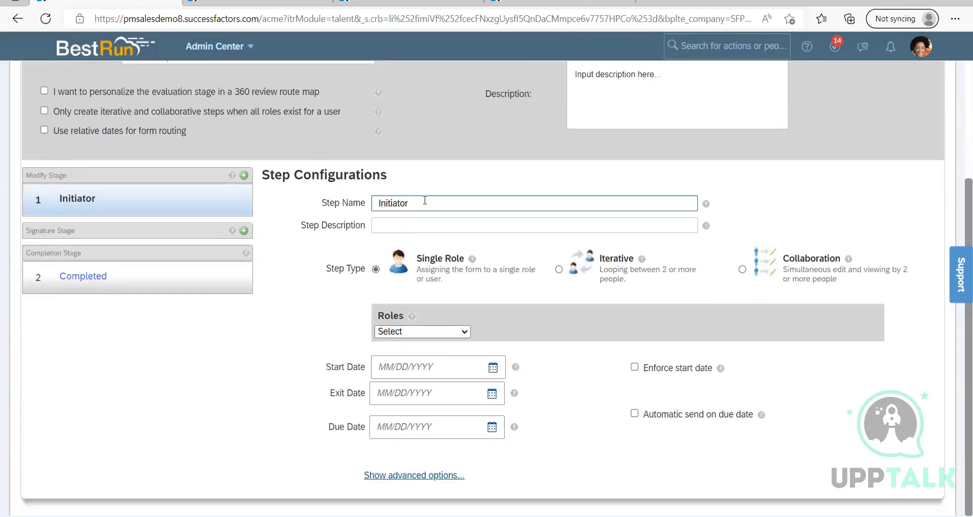
pyautogui.doubleClick(425, 202)
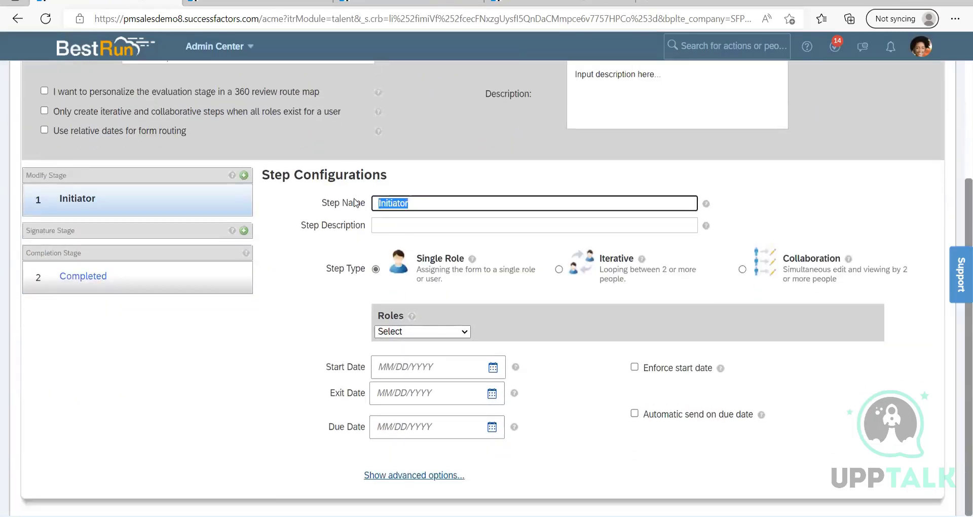
pyautogui.click(418, 222)
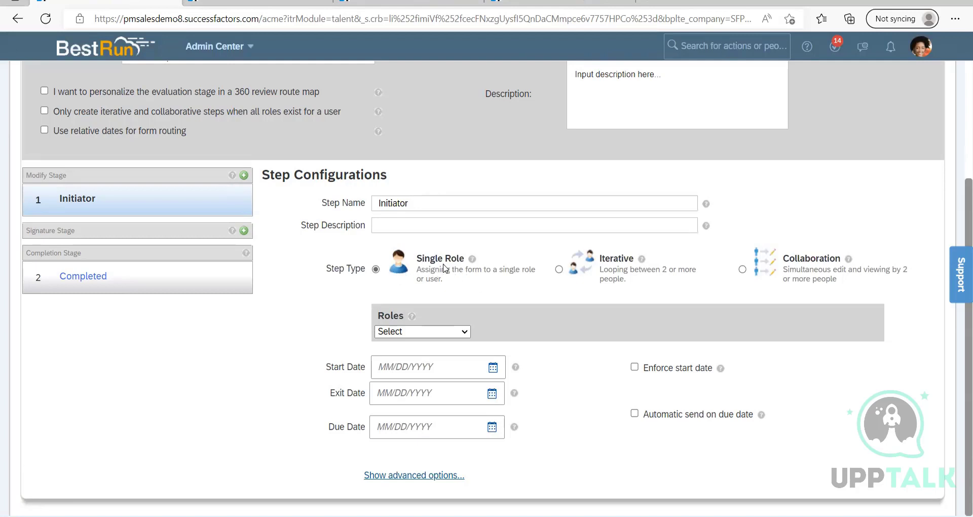
pyautogui.click(582, 267)
pyautogui.click(765, 265)
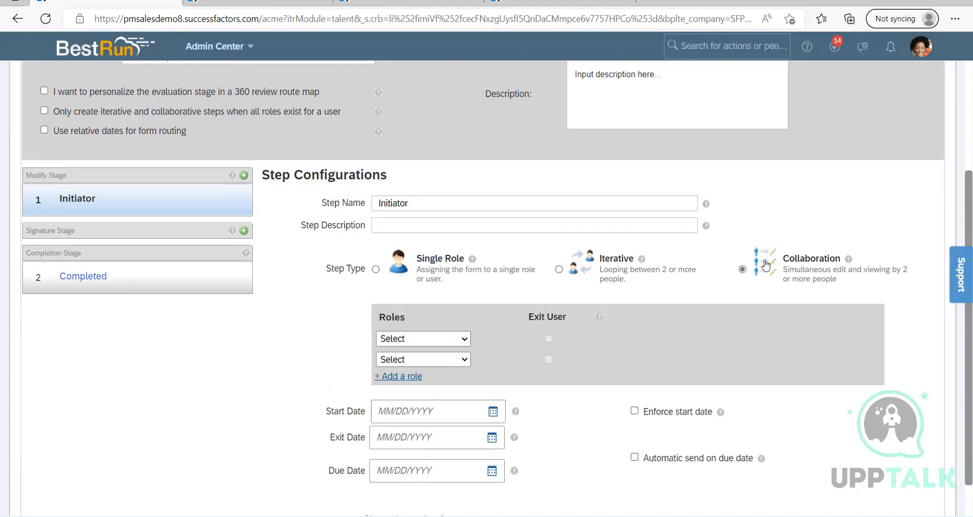
pyautogui.click(376, 269)
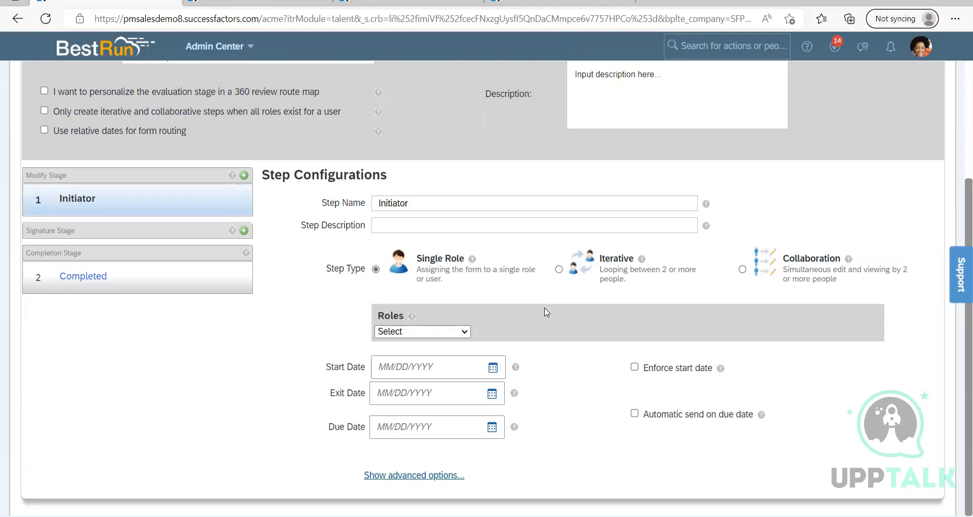
# View the roles available for the Initiator step and revisit the Simple Job Requisition's recruiting team settings
pyautogui.click(411, 333)
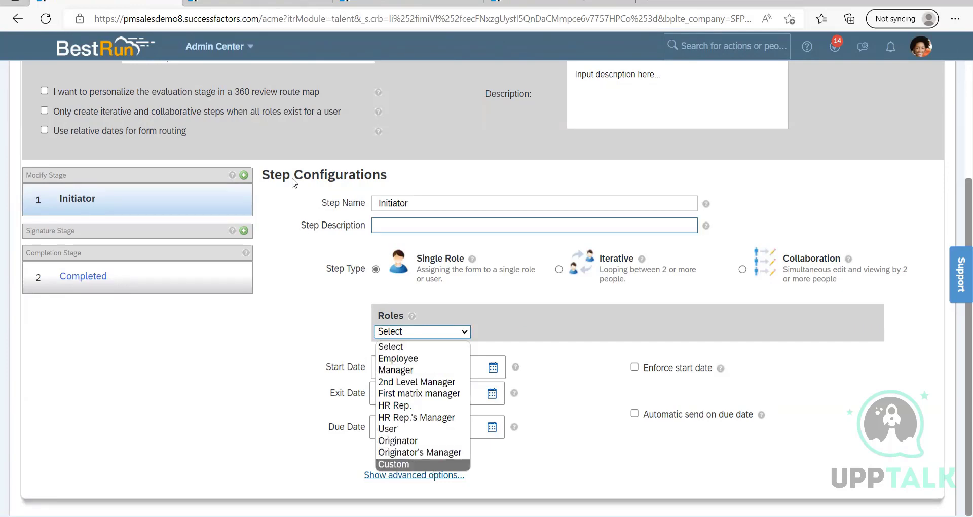
pyautogui.click(256, 6)
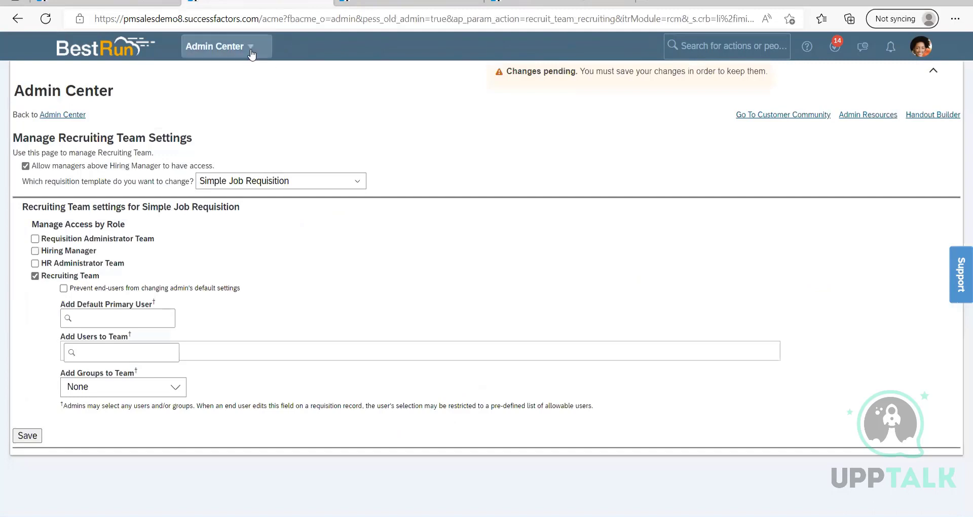
pyautogui.click(215, 46)
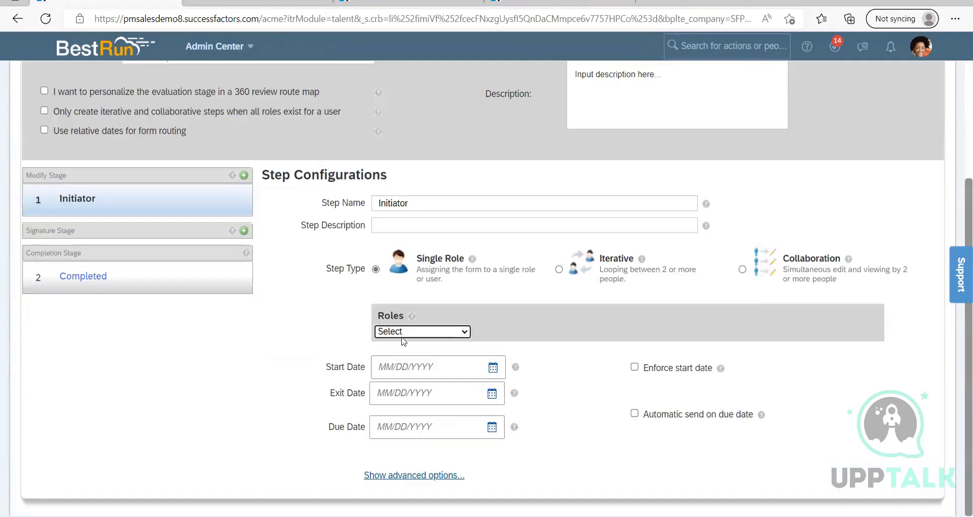
# Try a Custom role with the role value "G" for the Initiator step
pyautogui.click(418, 336)
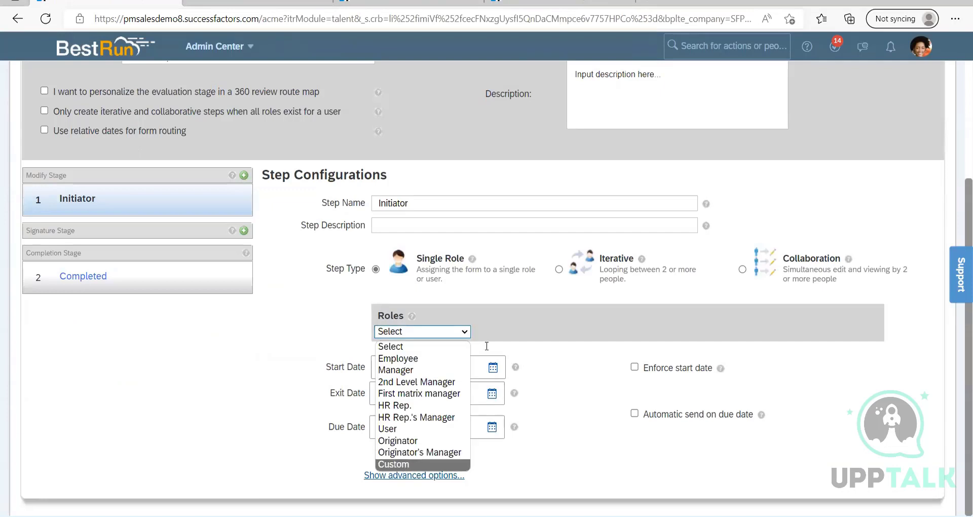
pyautogui.click(405, 465)
pyautogui.click(498, 350)
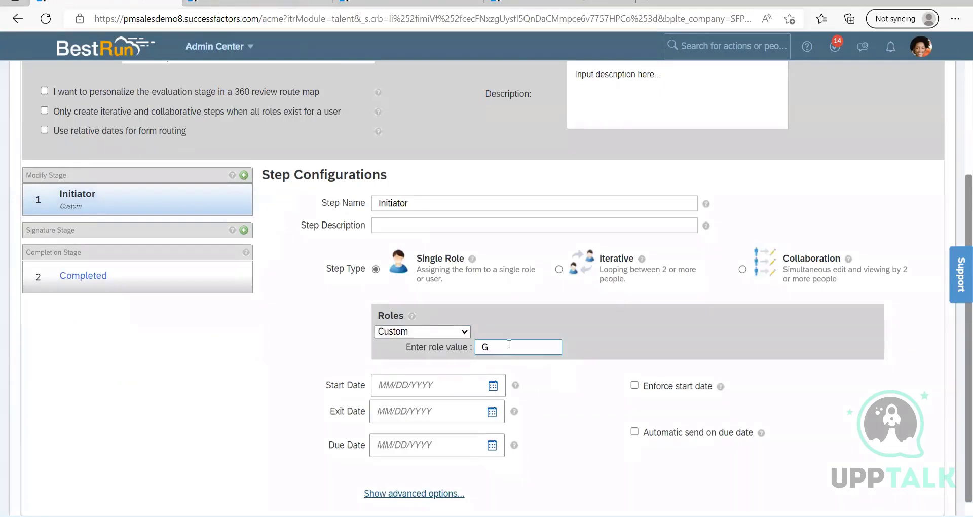
pyautogui.moveTo(477, 344); pyautogui.dragTo(562, 353)
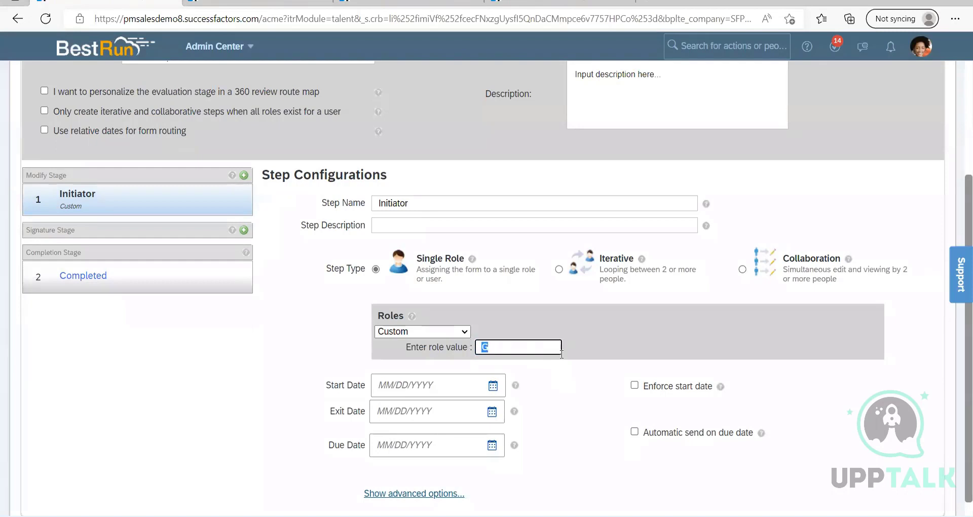
pyautogui.click(537, 350)
pyautogui.click(577, 392)
# Set the Initiator step's role to Originator and review the other roles on offer
pyautogui.click(410, 347)
pyautogui.press('BackSpace')
pyautogui.write('O')
pyautogui.click(567, 379)
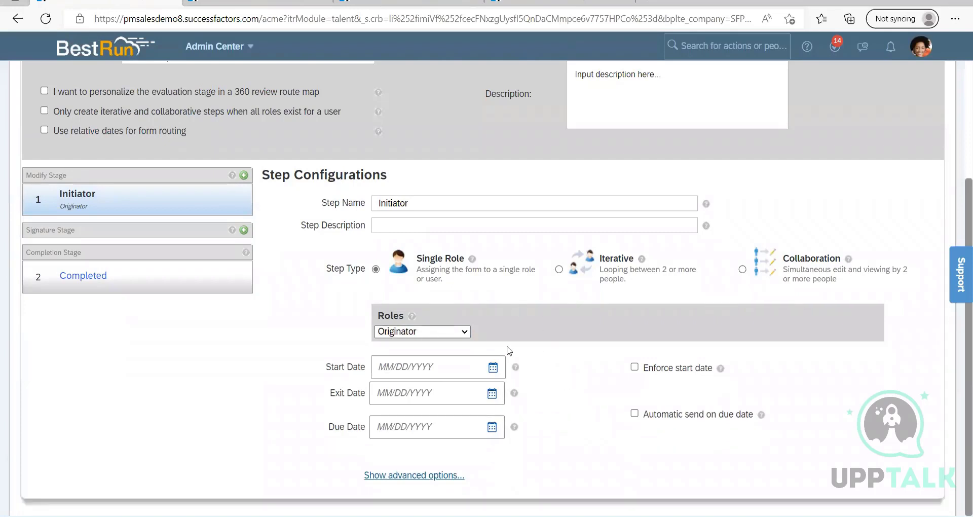
pyautogui.click(465, 336)
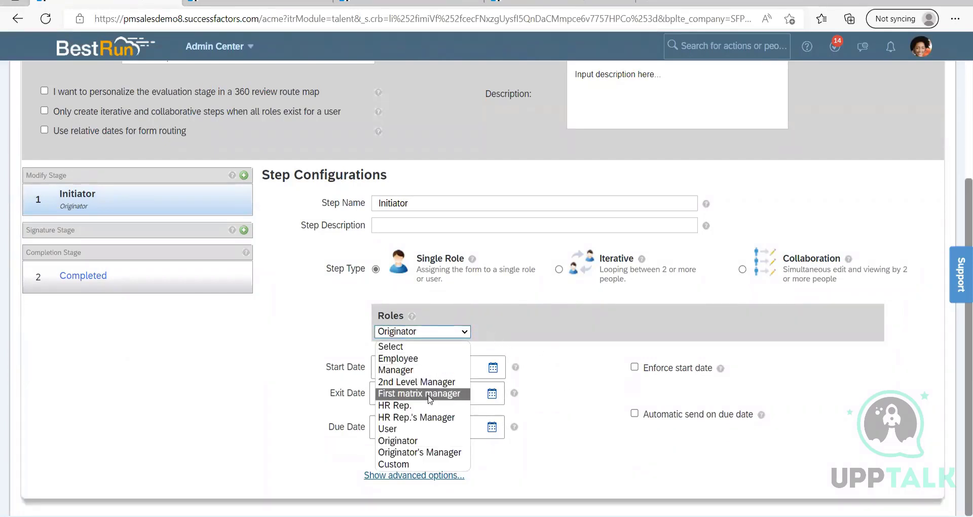
pyautogui.click(557, 339)
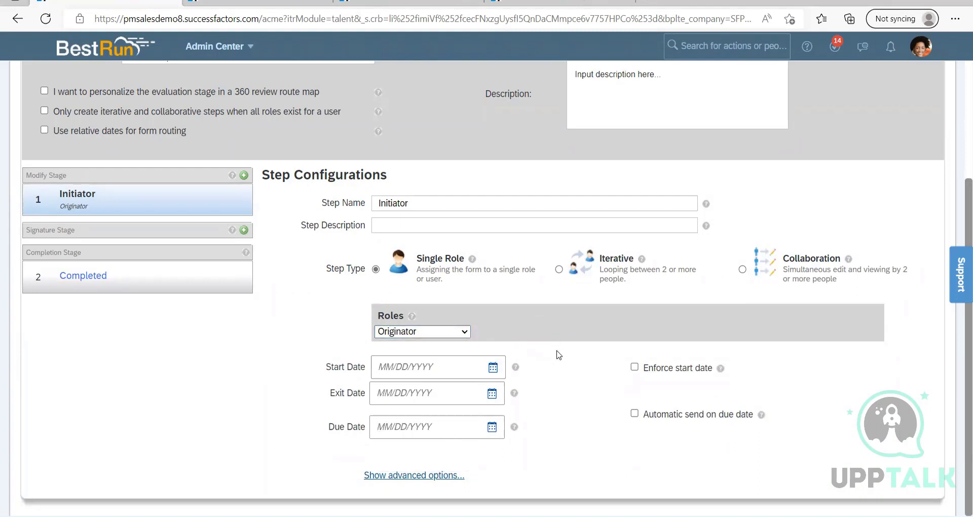
# Try a Custom role with the role value "O" for the Initiator step
pyautogui.click(452, 335)
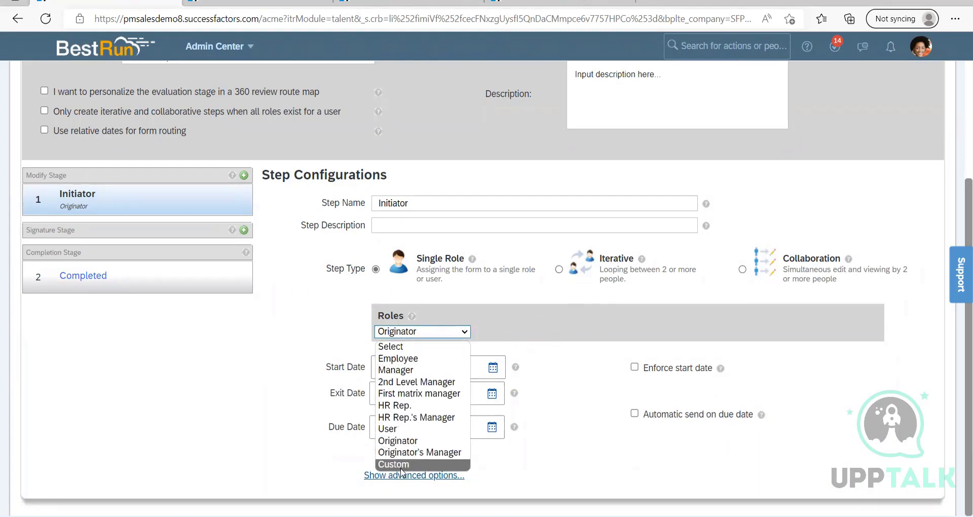
pyautogui.press('Return')
pyautogui.click(516, 347)
pyautogui.write('O')
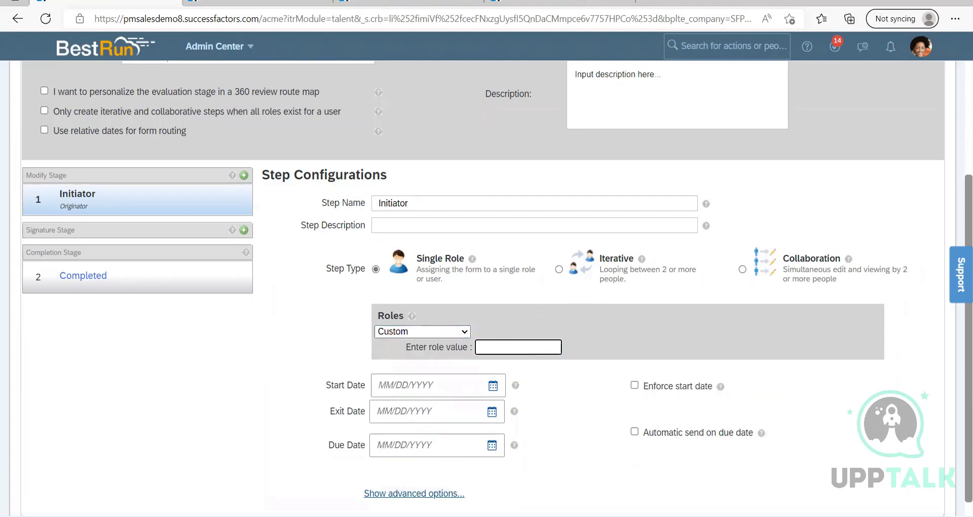
# Switch to the recruiting admin guide PDF in Acrobat and look up the designator codes for the operator fields
pyautogui.hotkey('alt', 'Tab')
pyautogui.scroll(-3, 422, 314)
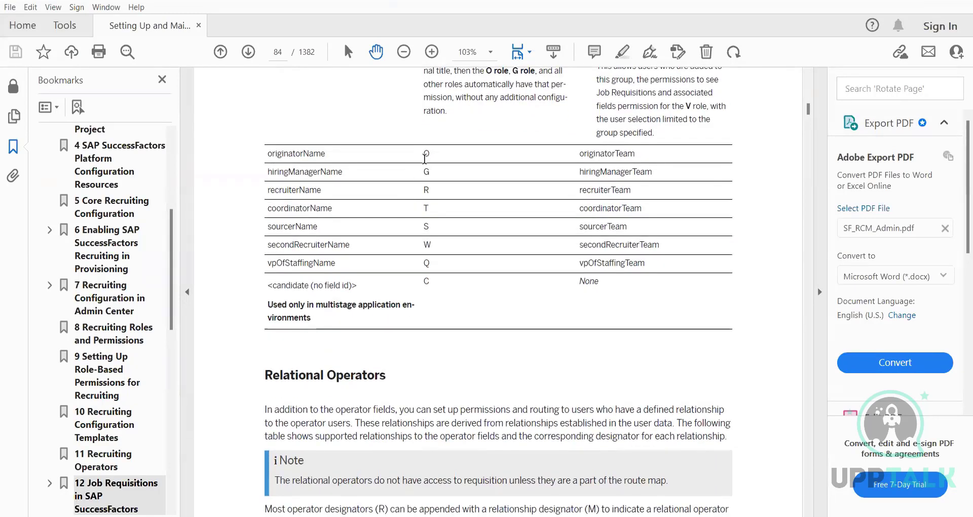
pyautogui.moveTo(425, 158); pyautogui.dragTo(432, 256)
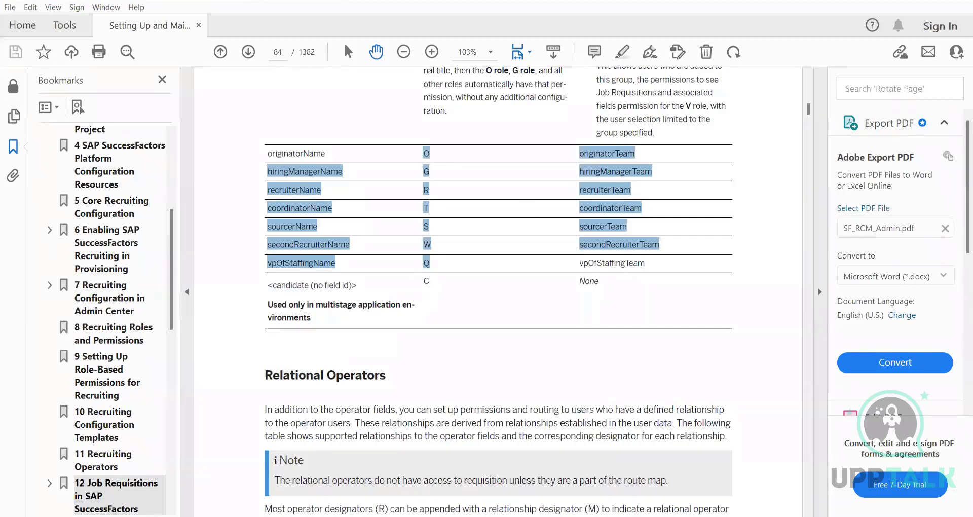
pyautogui.hotkey('alt', 'Tab')
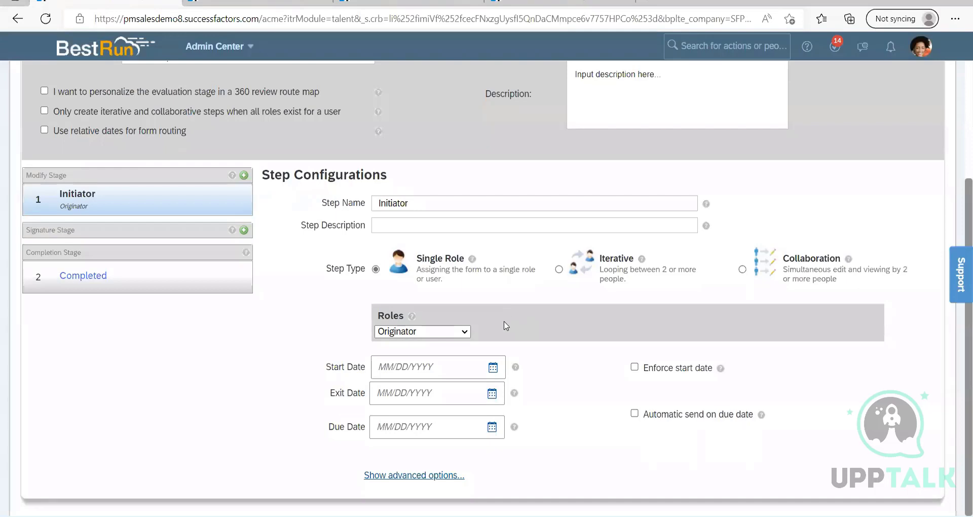
# Switch to the Job Requisitions list in the browser and open the Production Director requisition for viewing or editing
pyautogui.click(258, 8)
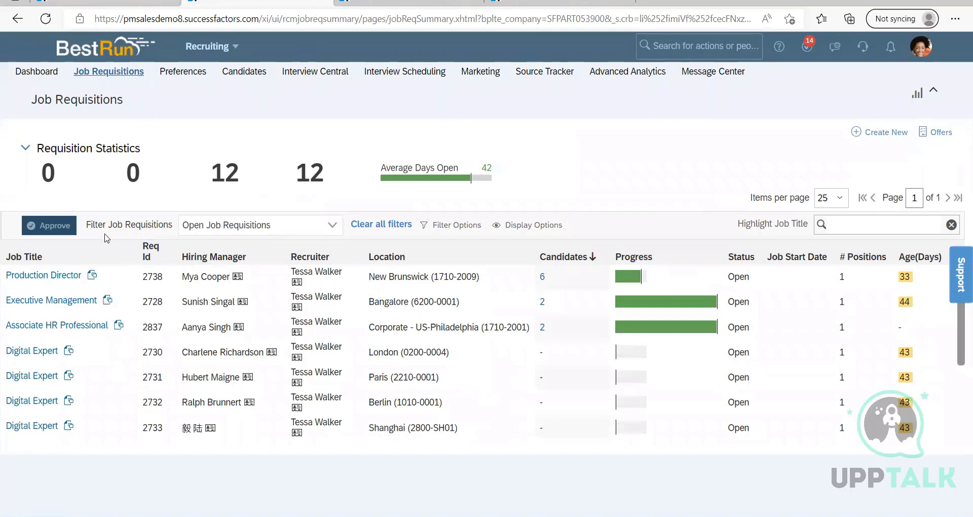
pyautogui.click(39, 280)
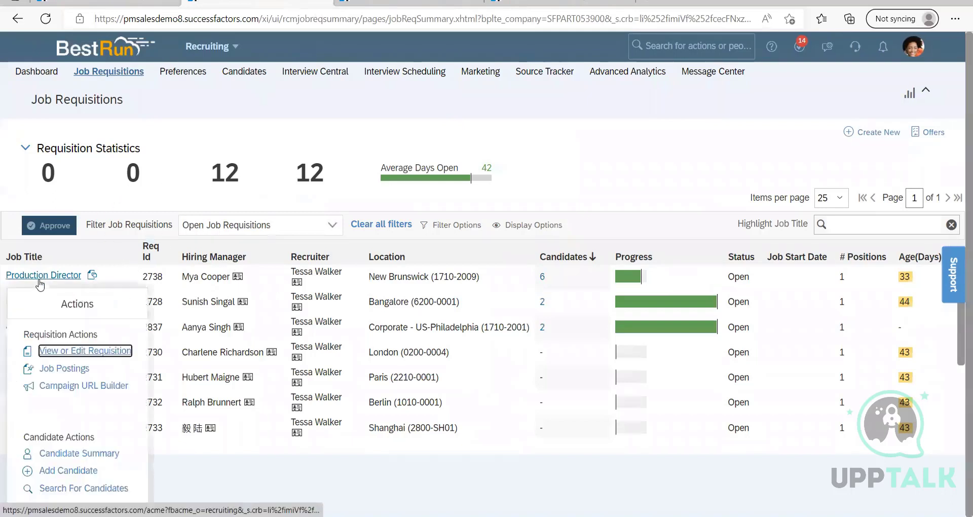
pyautogui.click(223, 139)
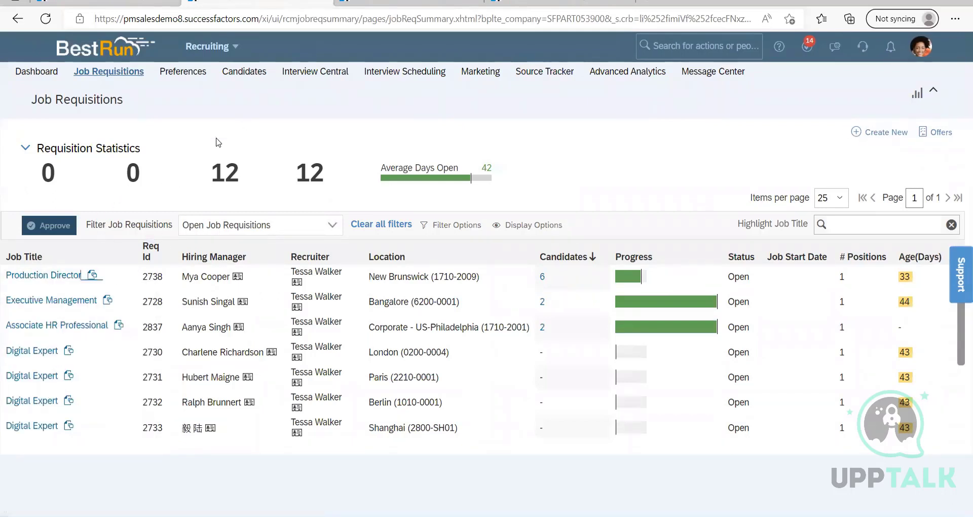
pyautogui.click(50, 276)
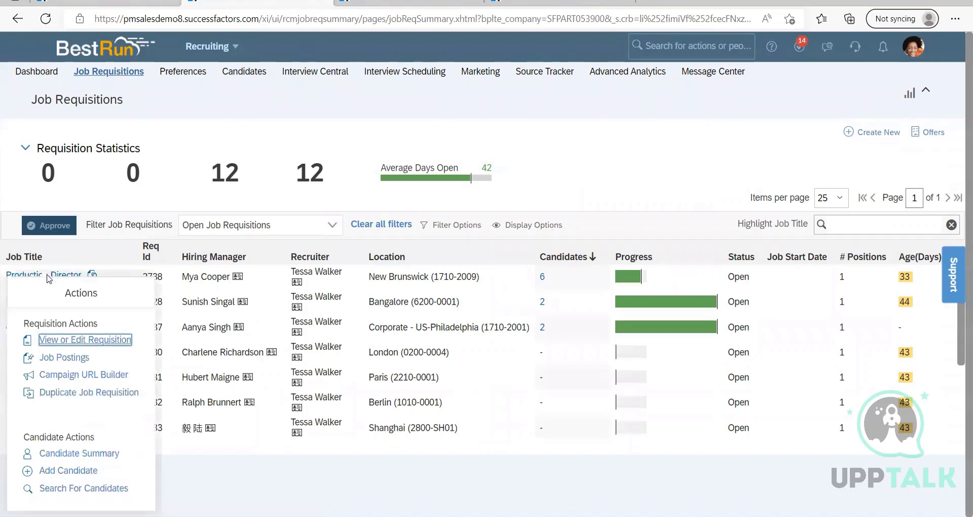
pyautogui.click(219, 160)
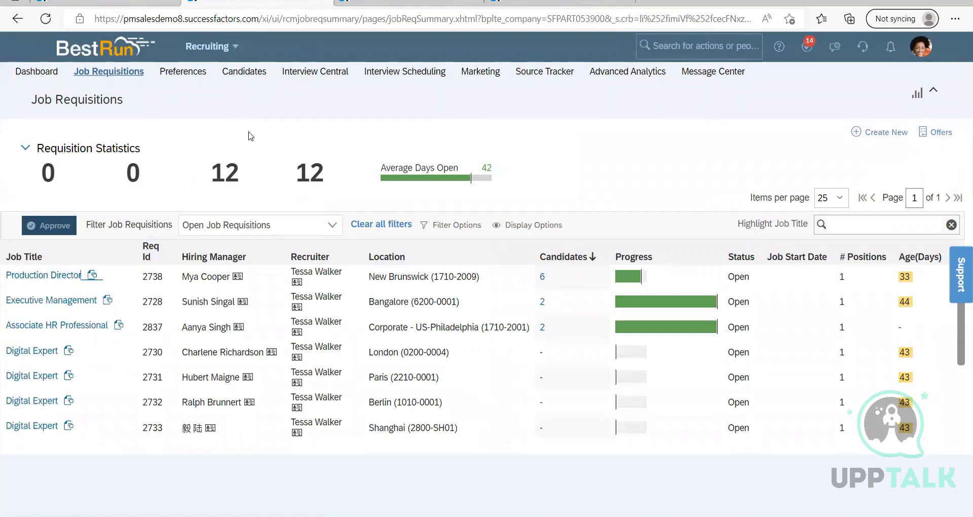
pyautogui.click(884, 135)
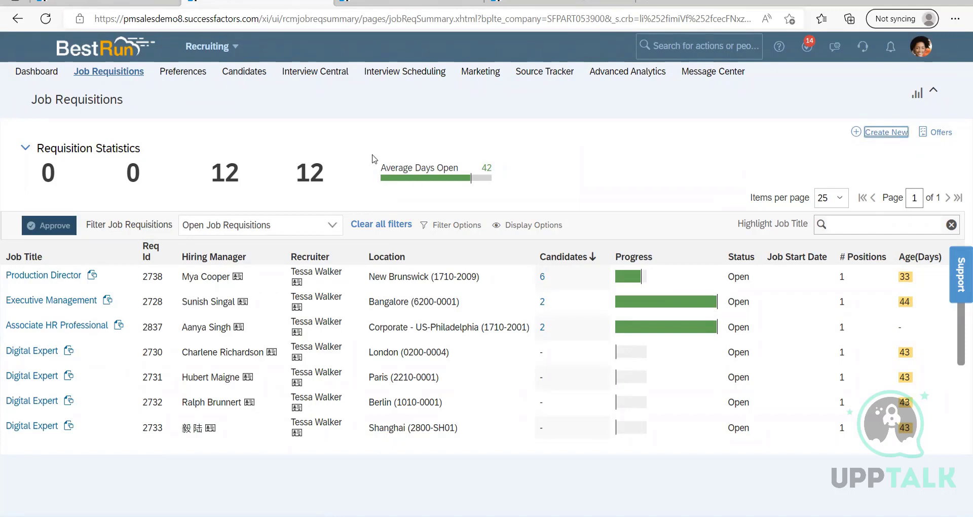
pyautogui.click(50, 275)
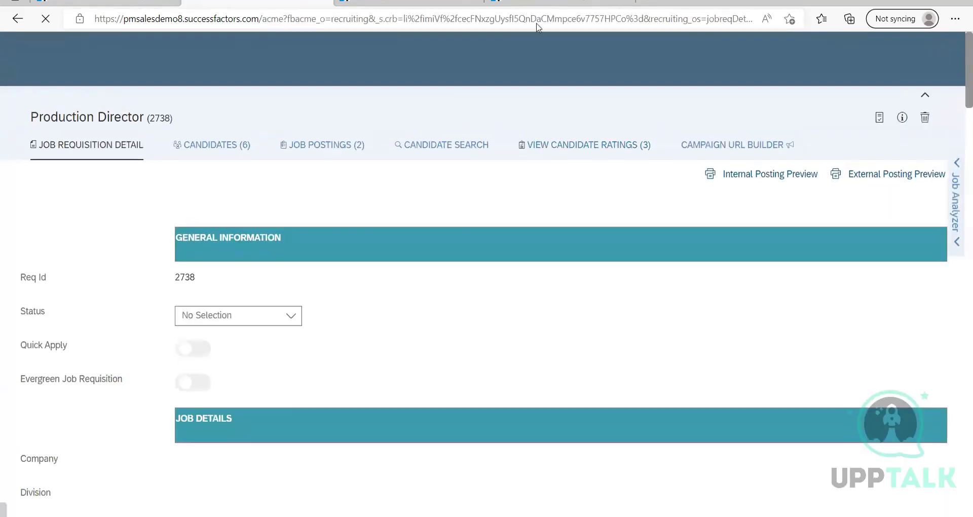
# Examine the Production Director requisition's fields, including the Recruiter in the Recruiting Team section and the Hiring Manager
pyautogui.scroll(-20, 351, 315)
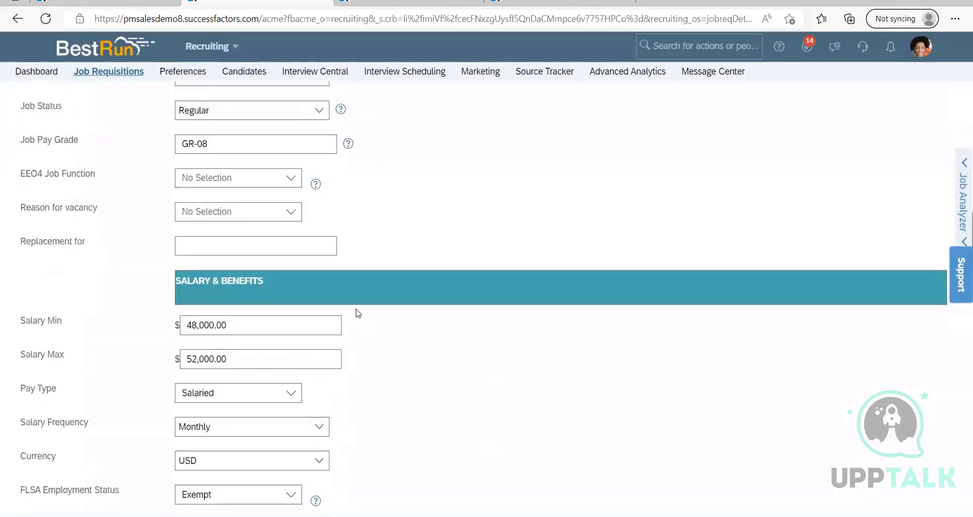
pyautogui.scroll(-15, 252, 385)
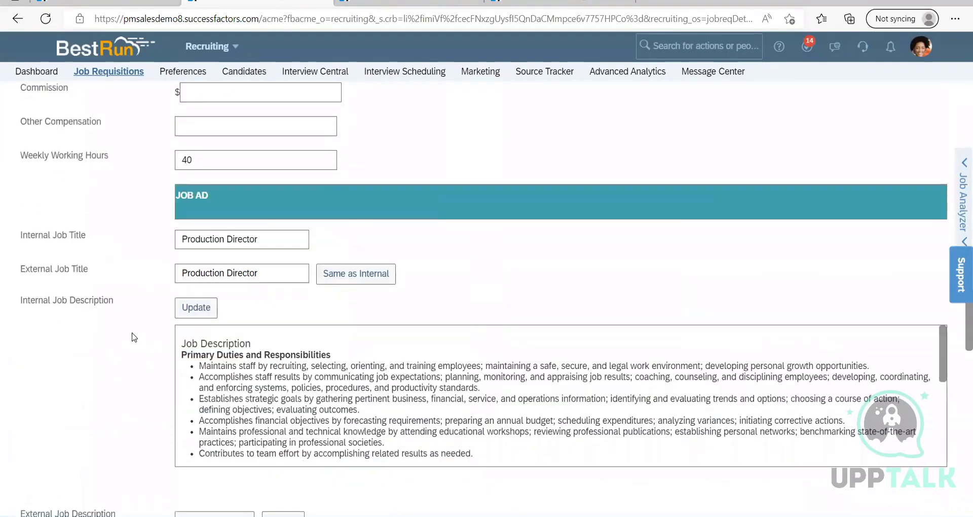
pyautogui.scroll(-7, 171, 369)
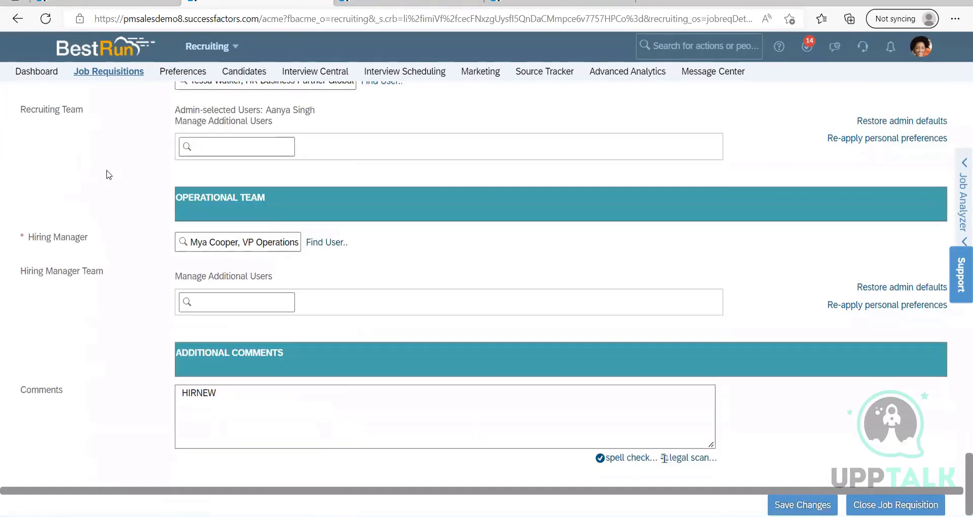
pyautogui.scroll(2, 189, 367)
pyautogui.scroll(-3, 456, 406)
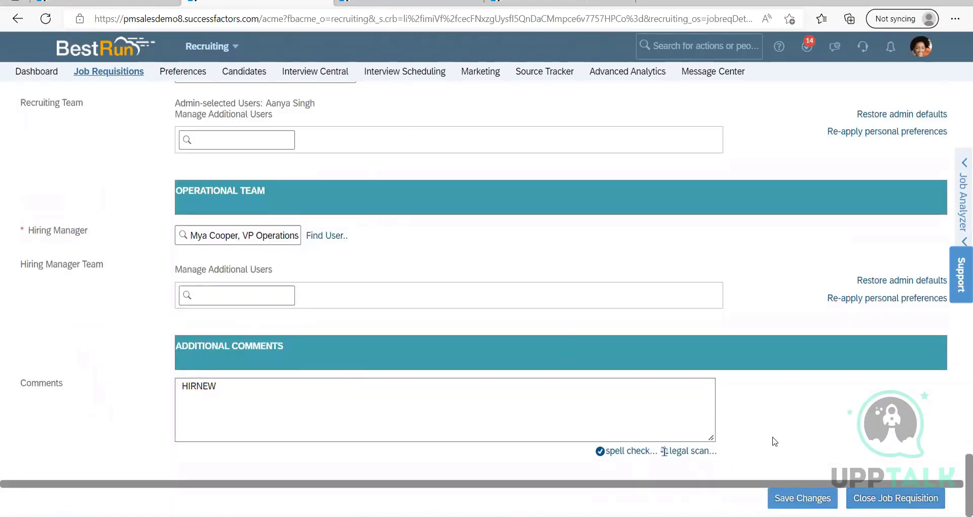
pyautogui.scroll(15, 326, 330)
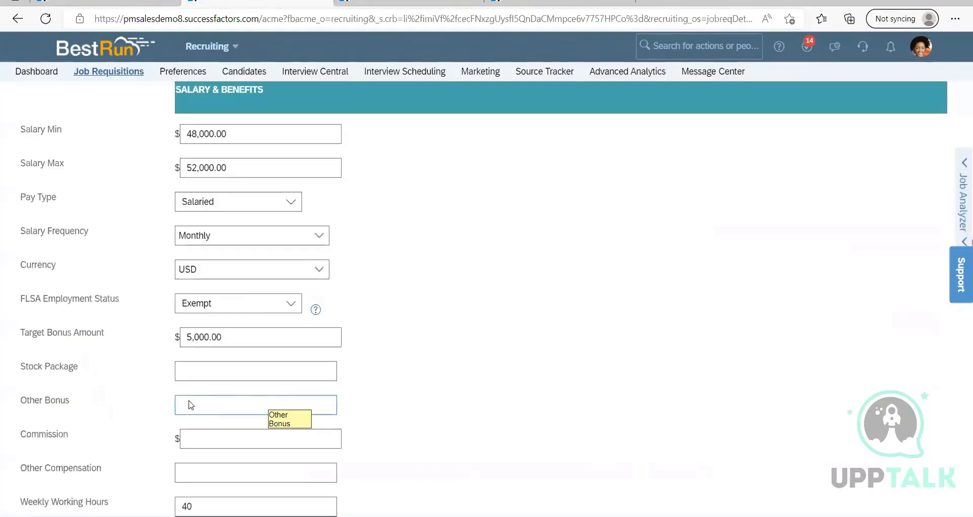
pyautogui.scroll(-15, 190, 405)
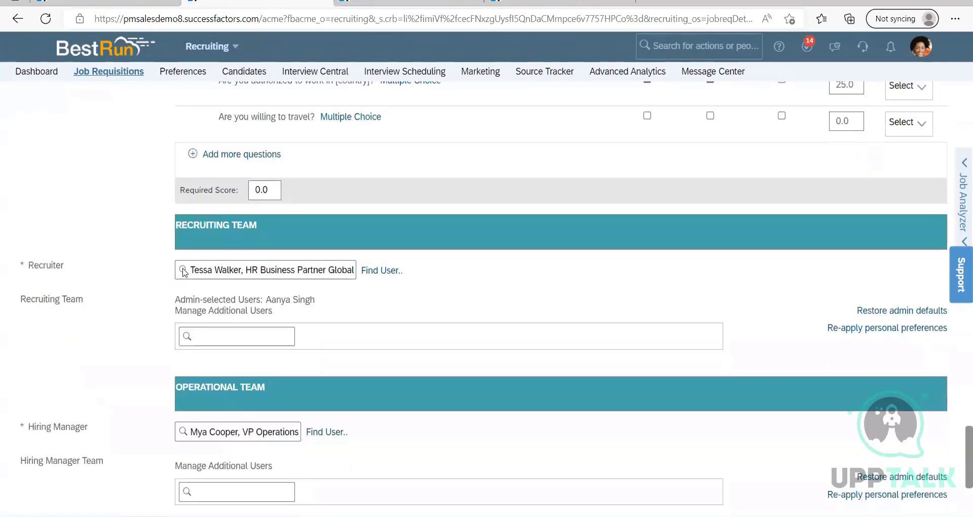
pyautogui.tripleClick(203, 271)
# Return to the route map and set the Initiator step's role to Custom with the role value "R"
pyautogui.click(100, 9)
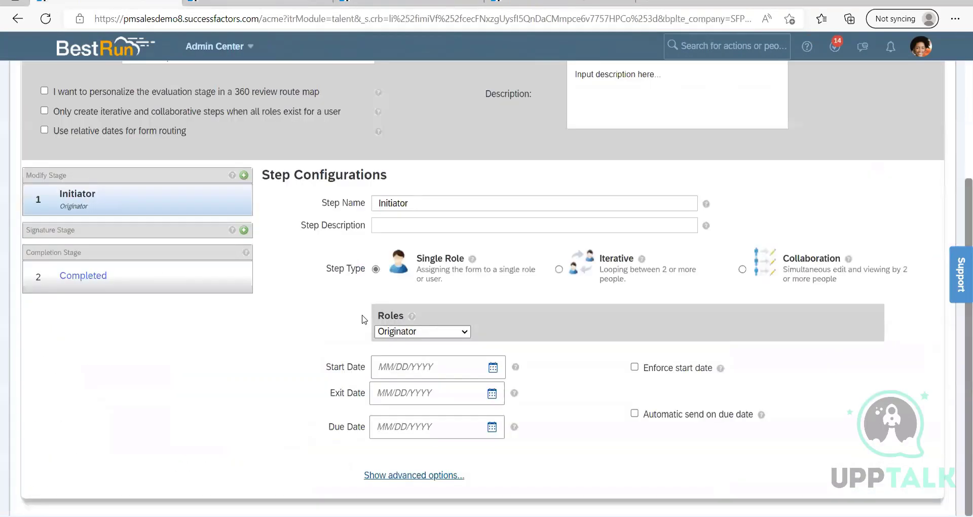
pyautogui.click(417, 333)
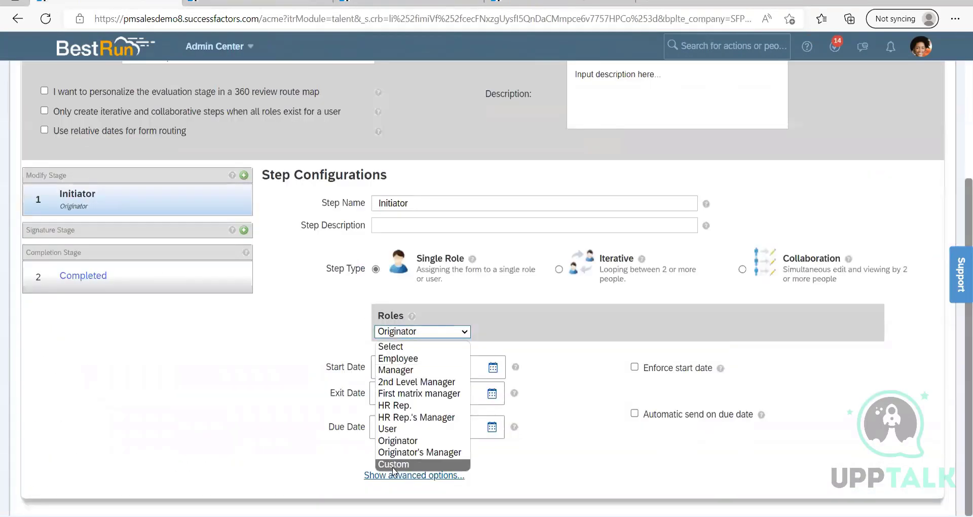
pyautogui.click(394, 464)
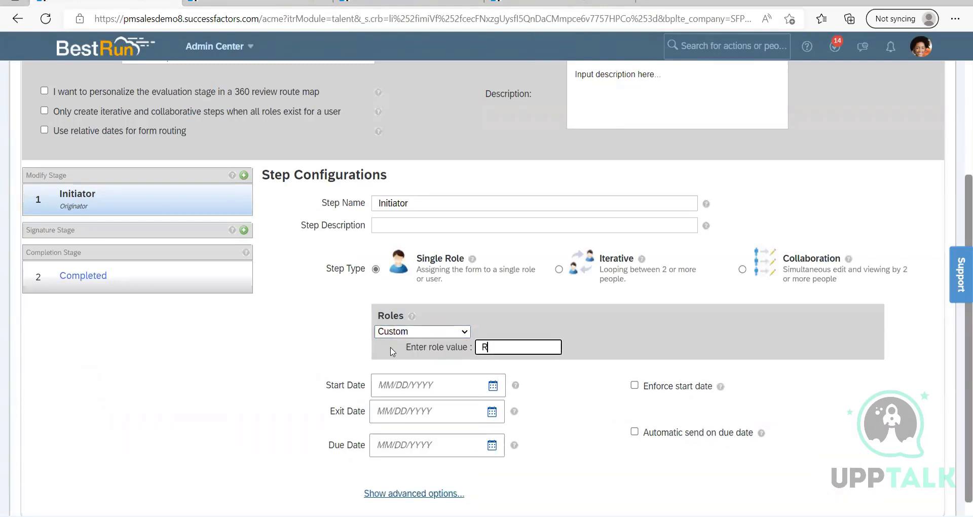
pyautogui.write('R')
pyautogui.click(576, 381)
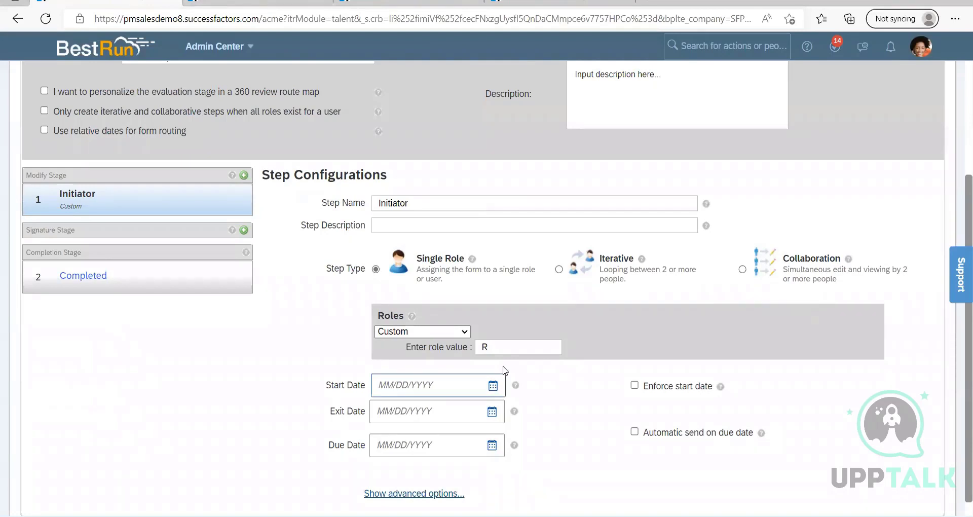
# Clear the Initiator step's custom role value
pyautogui.click(464, 344)
pyautogui.click(500, 343)
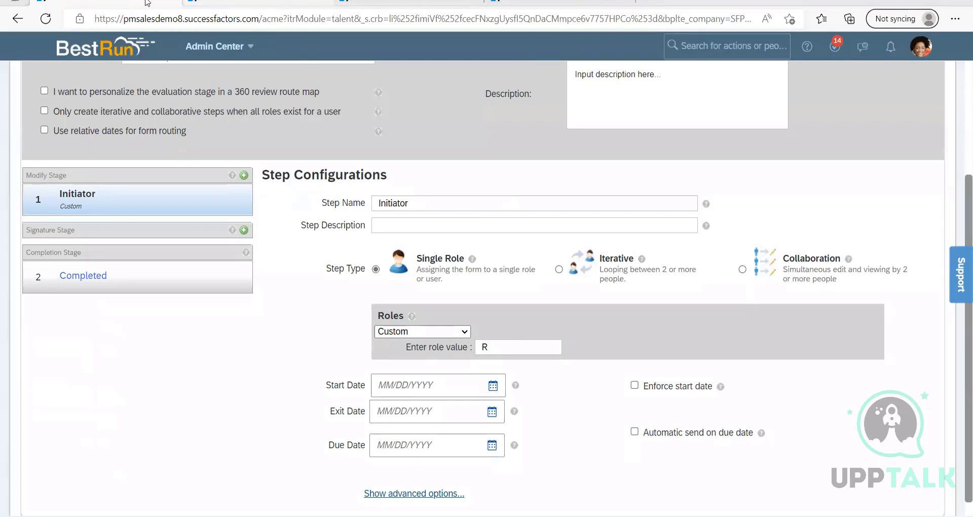
pyautogui.doubleClick(484, 348)
pyautogui.press('BackSpace')
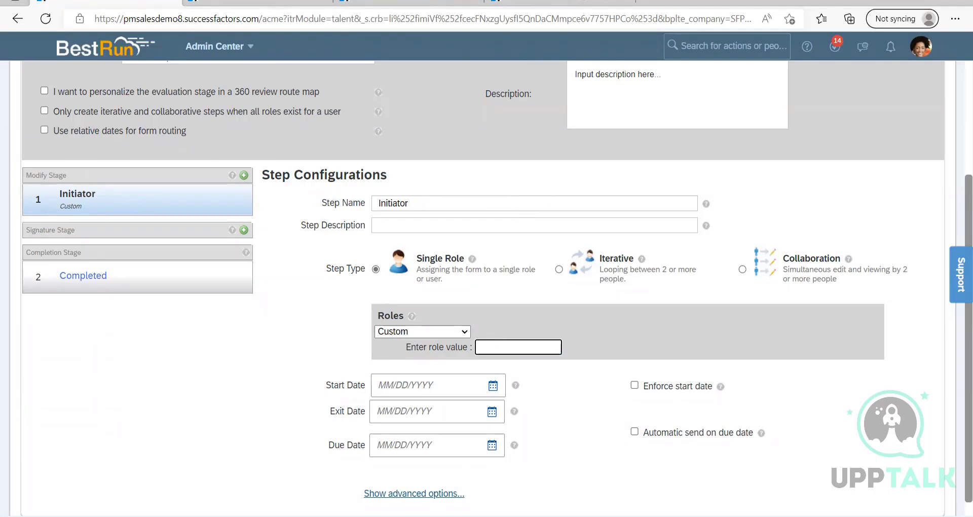
# Recheck the operator designator table in the recruiting admin guide PDF in Acrobat
pyautogui.hotkey('alt', 'Tab')
pyautogui.click(384, 249)
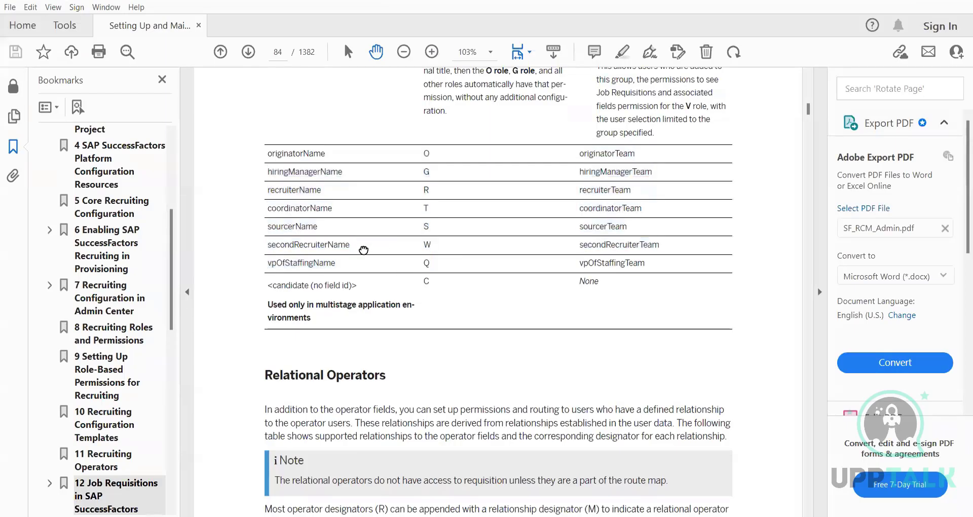
pyautogui.scroll(-2, 272, 189)
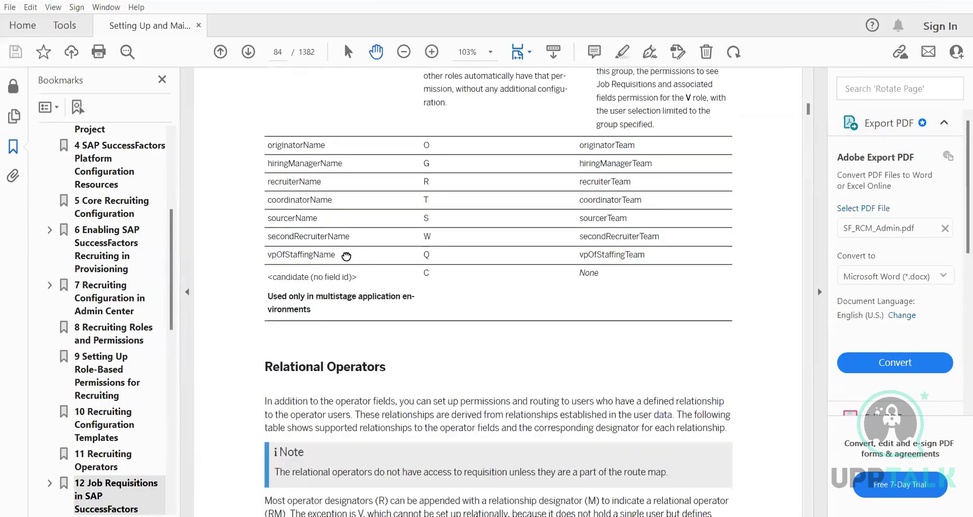
pyautogui.scroll(2, 319, 238)
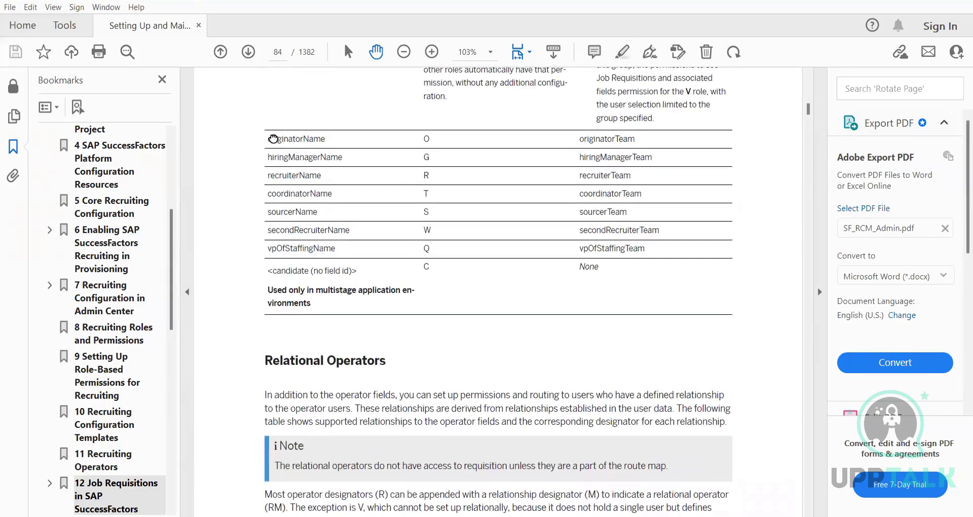
pyautogui.scroll(3, 324, 253)
pyautogui.scroll(-1, 305, 334)
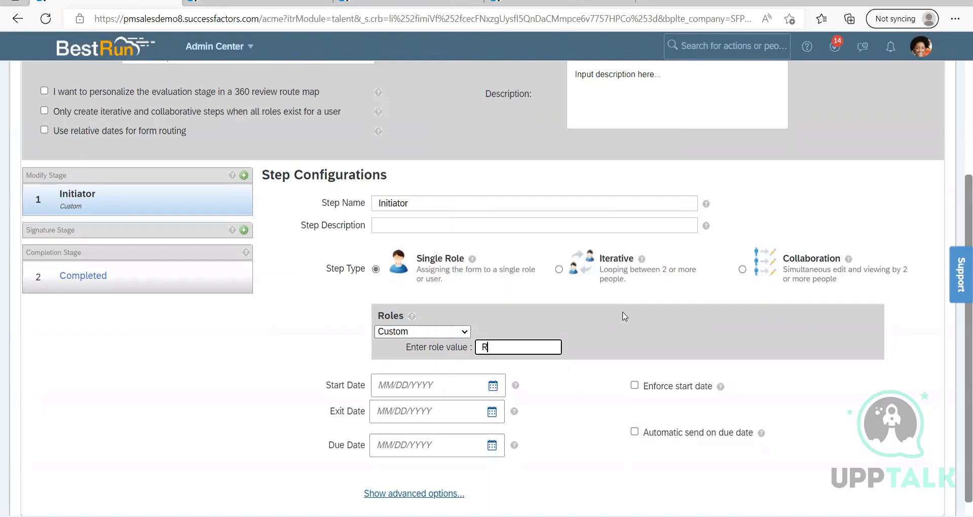
# Review the predefined roles offered for the Initiator step, keeping the Custom role
pyautogui.scroll(-1, 624, 319)
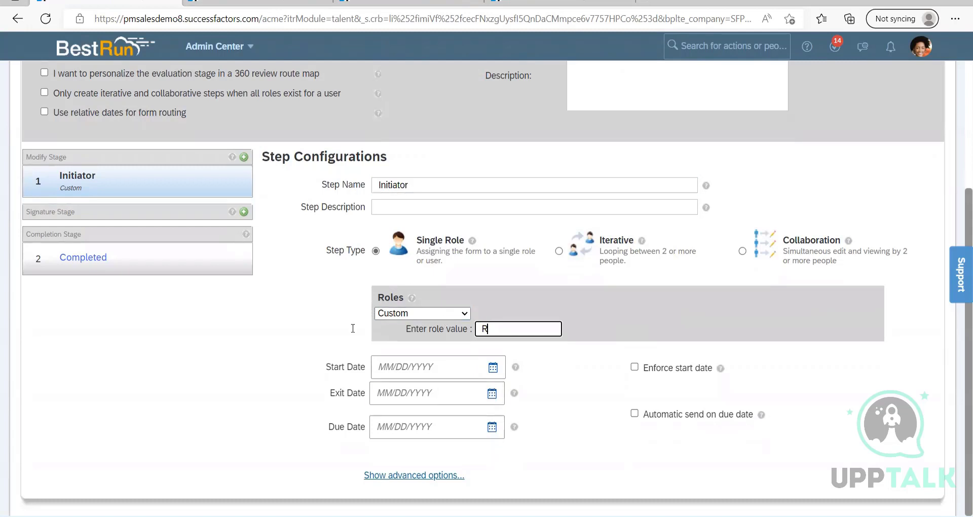
pyautogui.click(462, 314)
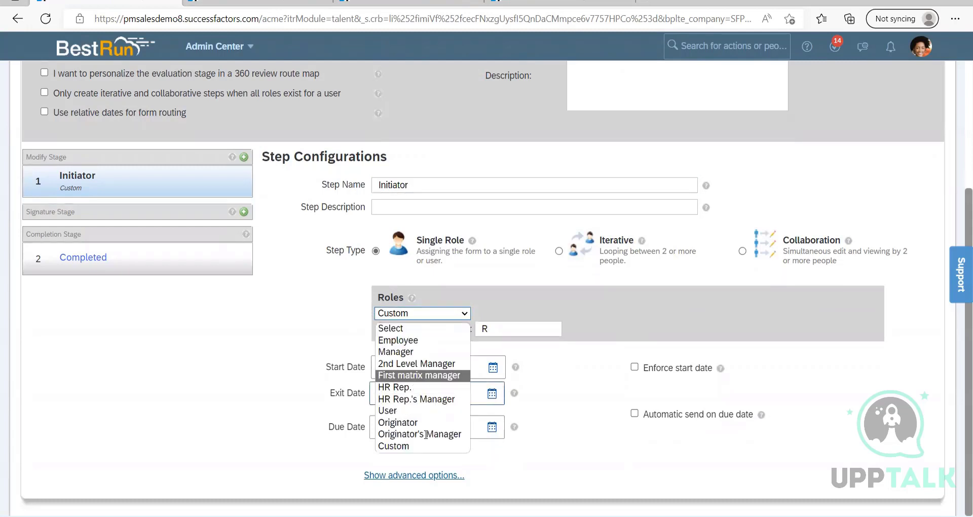
pyautogui.click(562, 350)
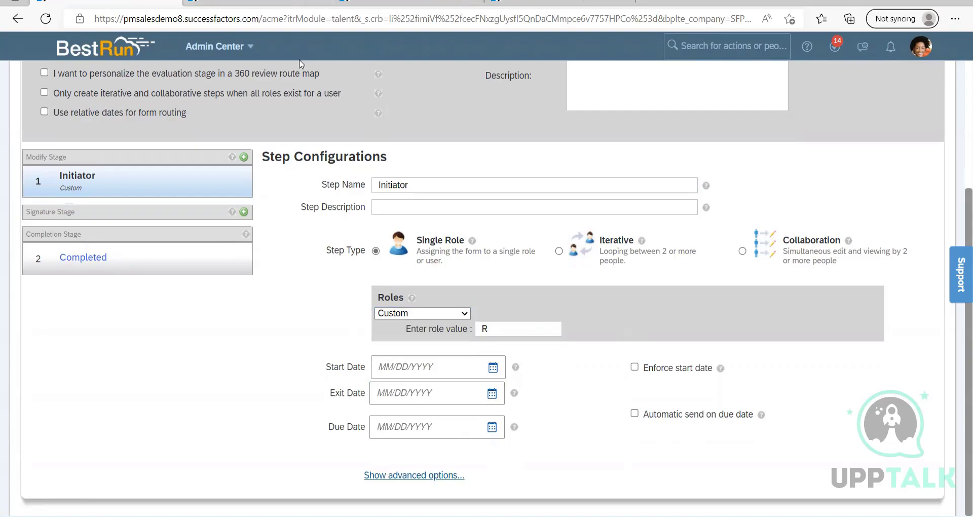
# Revisit the Production Director requisition and review its screening questions, Recruiting Team and Operational Team sections
pyautogui.click(257, 2)
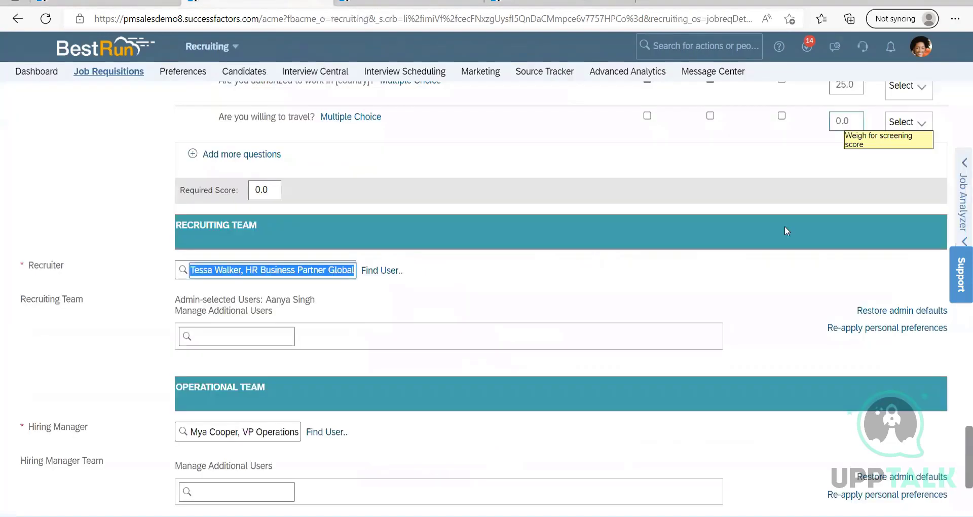
pyautogui.scroll(20, 785, 229)
pyautogui.scroll(-20, 226, 197)
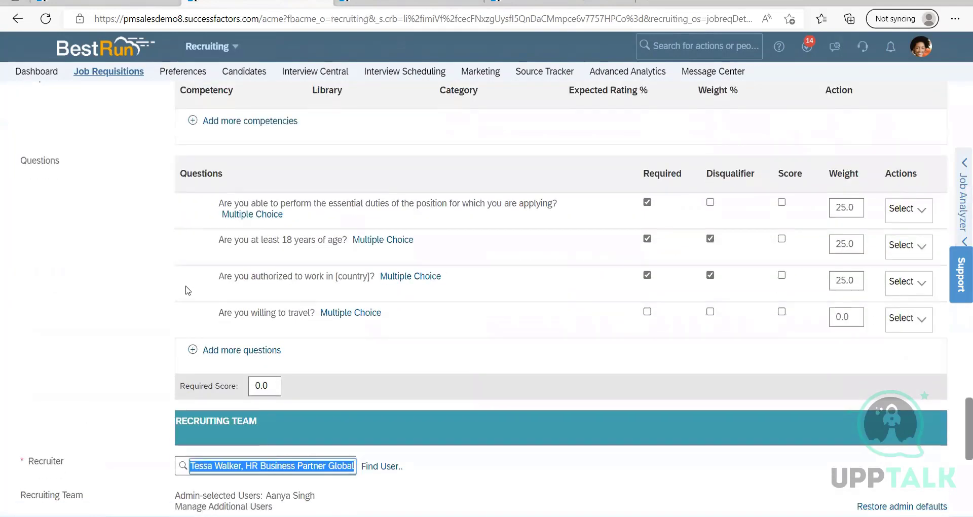
pyautogui.scroll(-4, 355, 300)
pyautogui.click(286, 293)
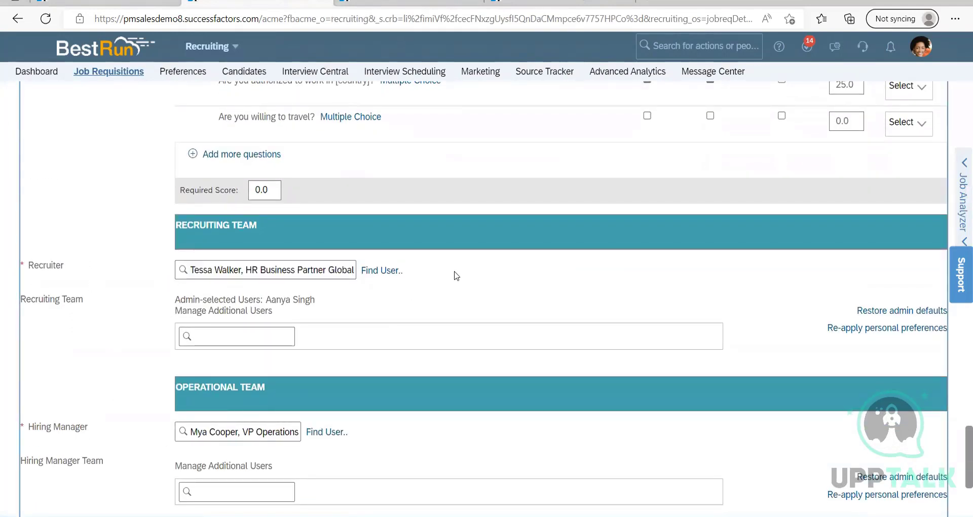
pyautogui.scroll(-4, 457, 276)
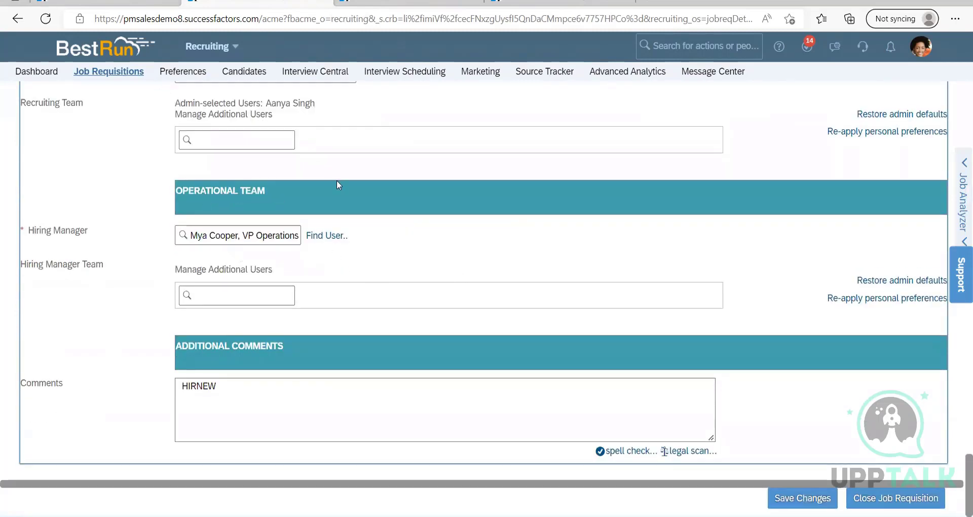
# Recheck the Recruiting Team, Operational Team and Additional Comments sections of the Production Director requisition
pyautogui.scroll(1, 166, 192)
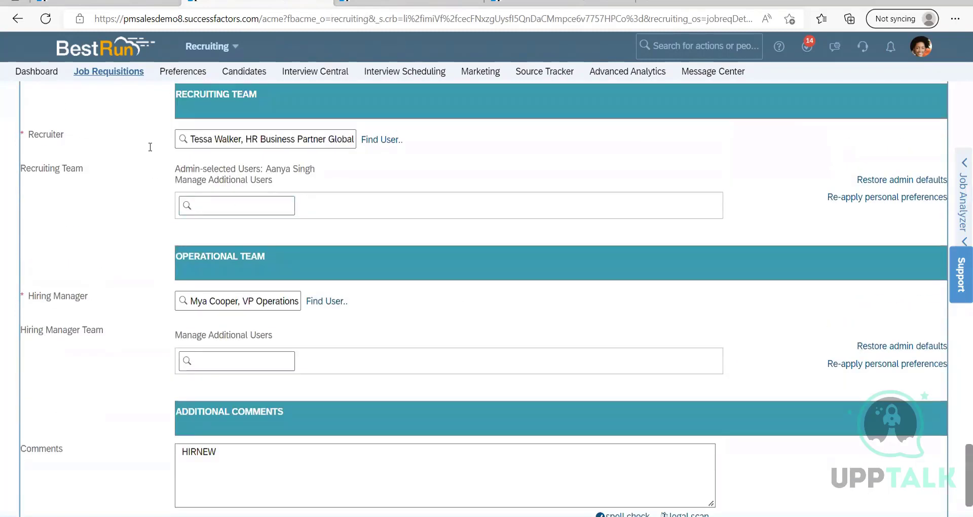
pyautogui.scroll(-1, 212, 299)
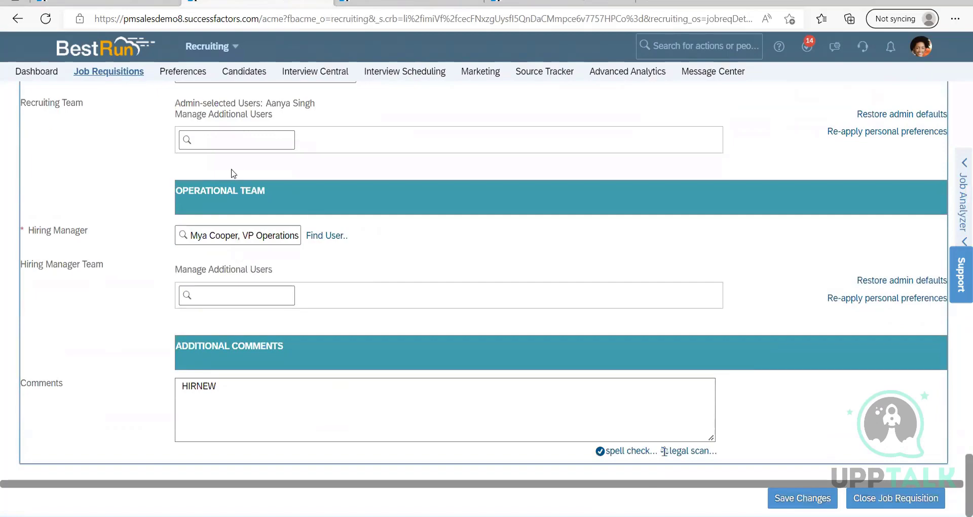
pyautogui.scroll(1, 284, 254)
pyautogui.scroll(20, 290, 257)
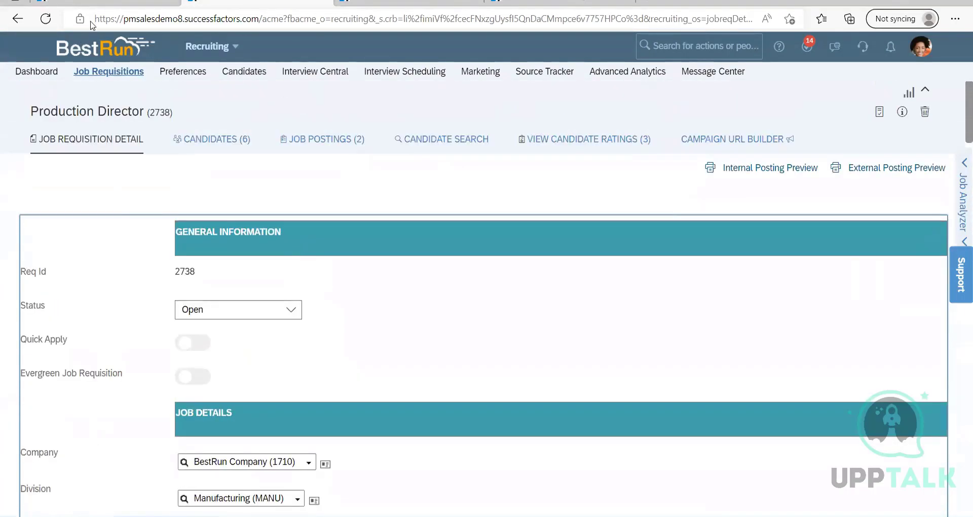
# Return to the route map being edited and search for "form tem" to open Form Template Settings
pyautogui.click(115, 2)
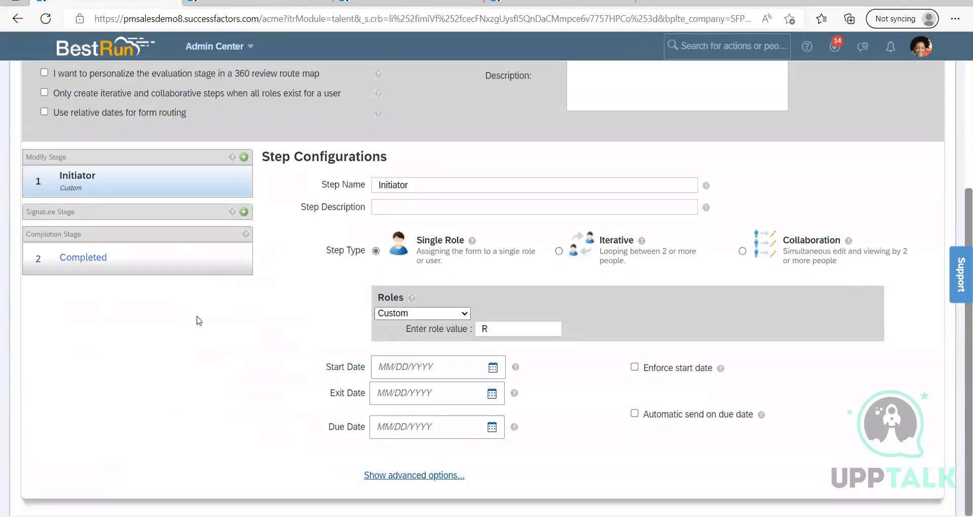
pyautogui.scroll(2, 425, 333)
pyautogui.scroll(1, 425, 333)
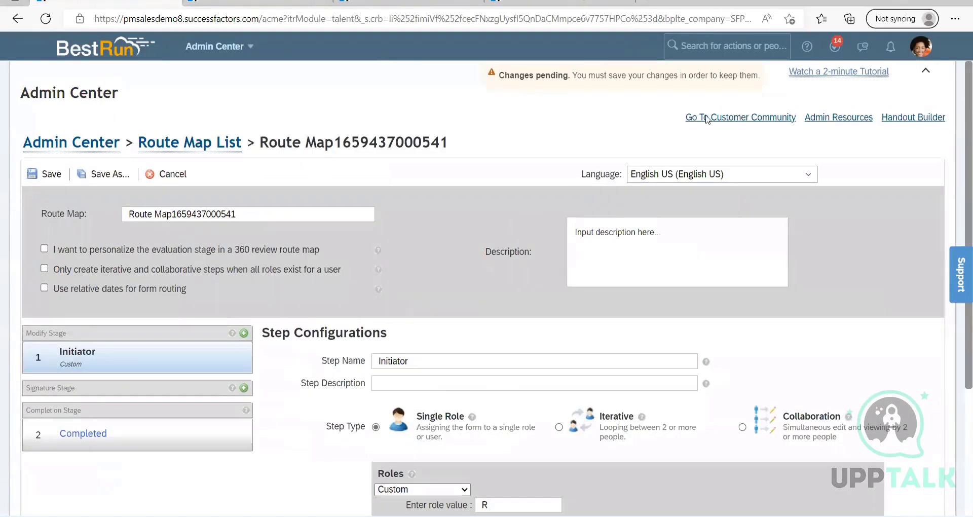
pyautogui.click(712, 44)
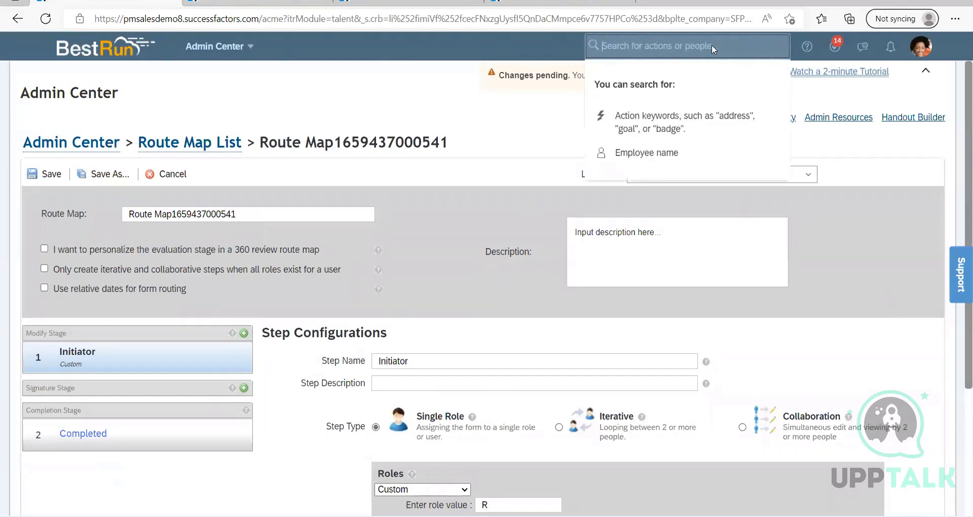
pyautogui.write('form tem')
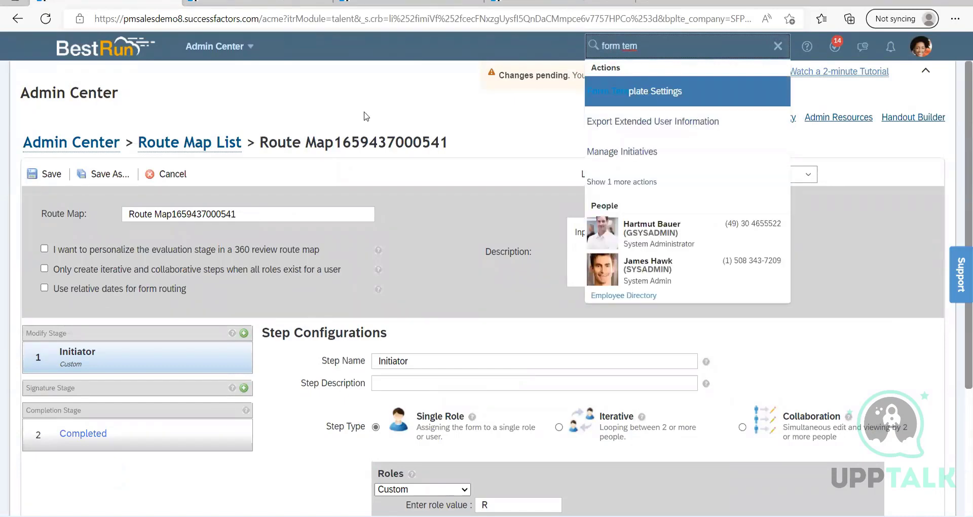
pyautogui.press('Return')
pyautogui.press('Return')
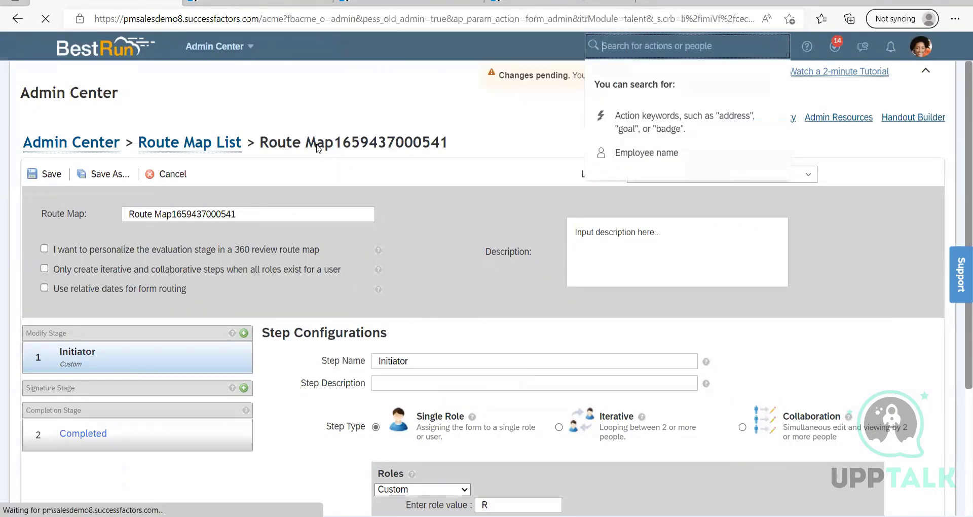
# Find the Simple Job Requisition template in the form template list and open its settings
pyautogui.scroll(-1, 236, 304)
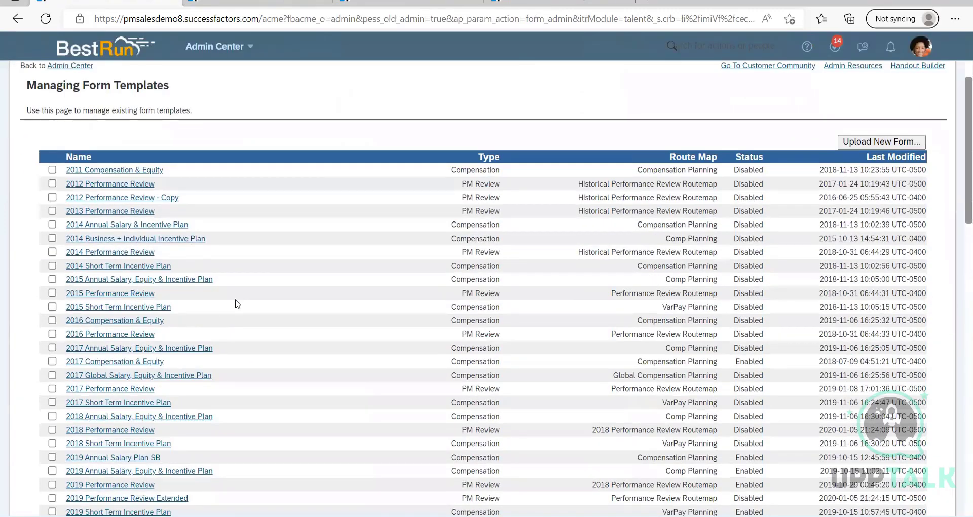
pyautogui.scroll(-10, 236, 305)
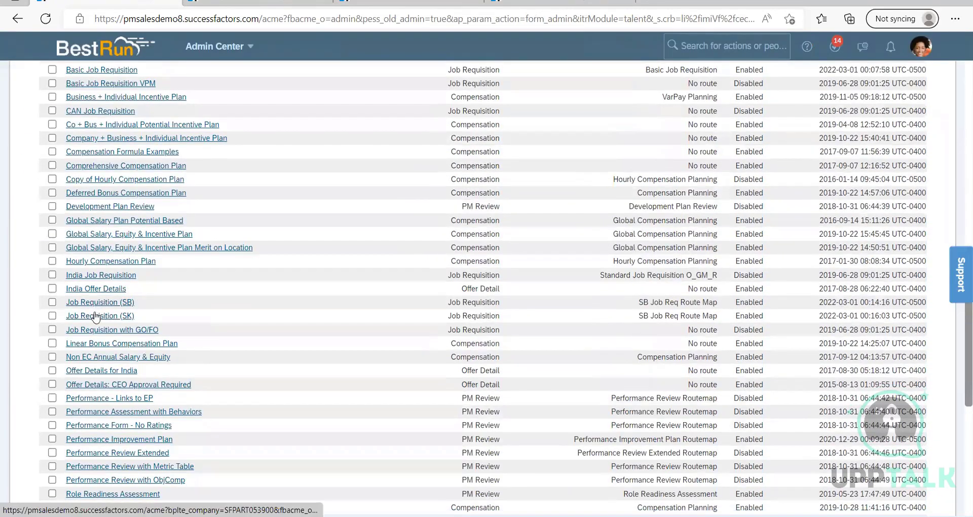
pyautogui.scroll(-3, 101, 350)
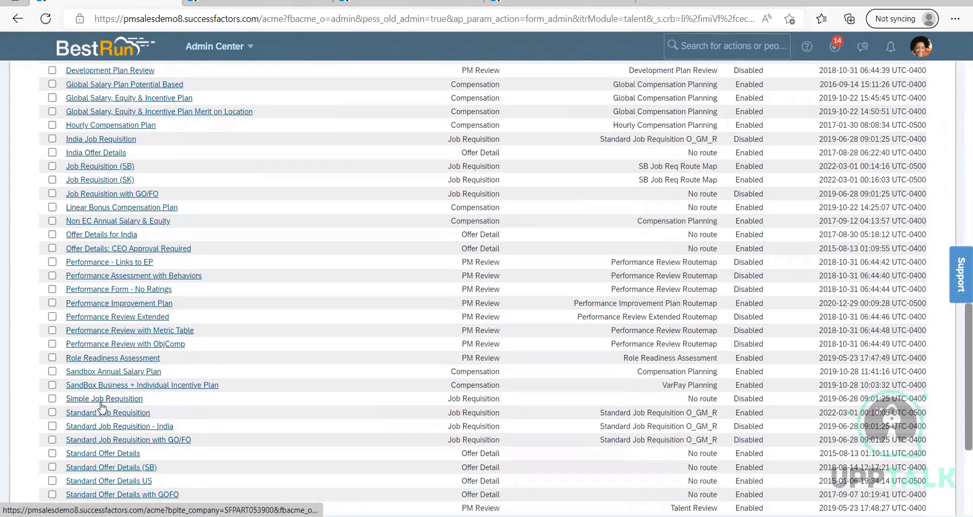
pyautogui.click(101, 405)
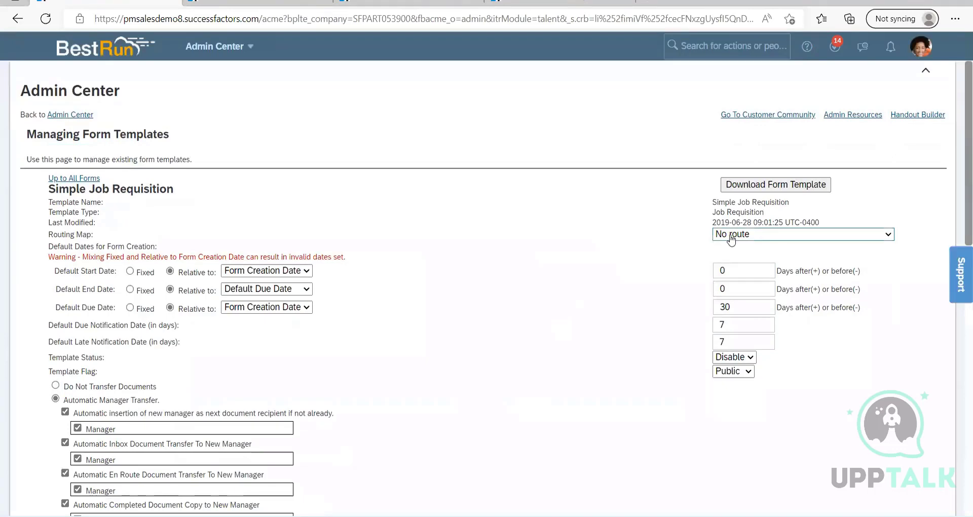
# Set the Simple Job Requisition template's routing map to Standard Job Requisition O_G and look over its remaining options
pyautogui.click(731, 238)
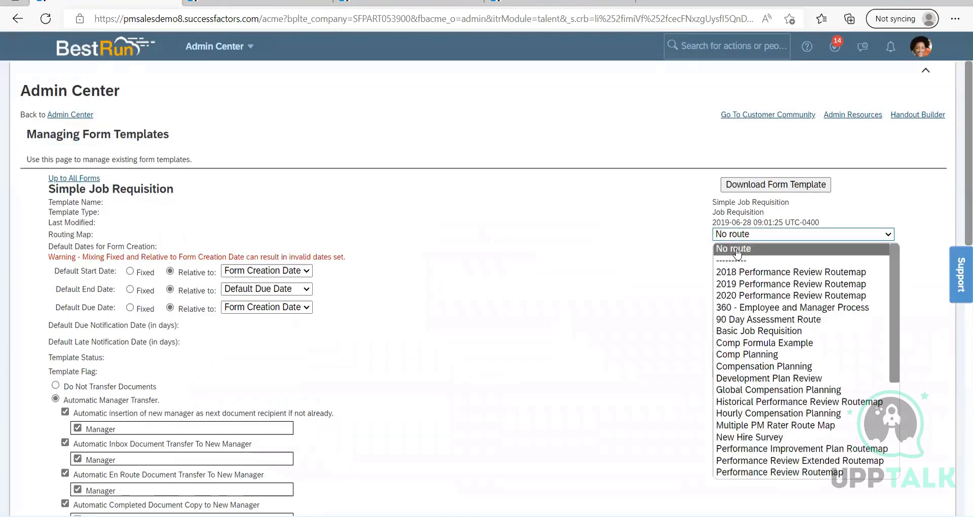
pyautogui.scroll(-5, 745, 370)
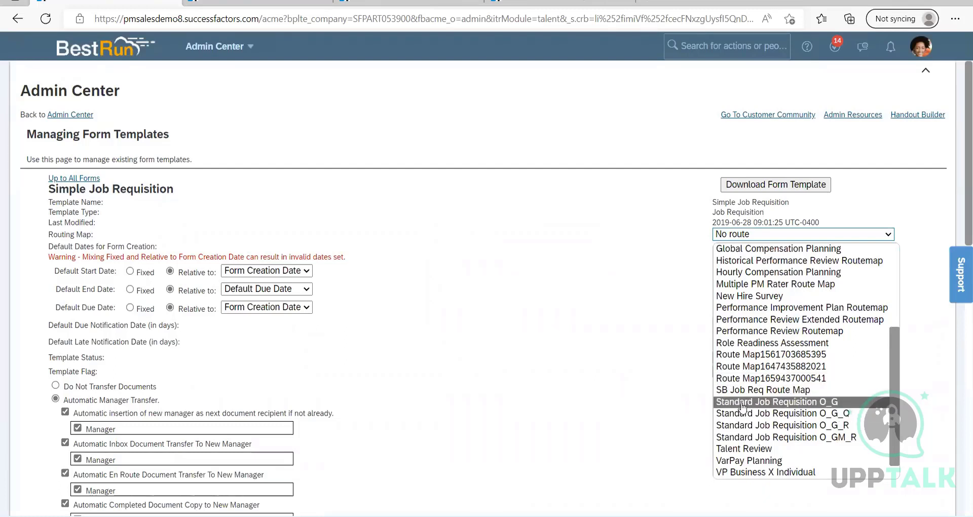
pyautogui.scroll(-1, 743, 405)
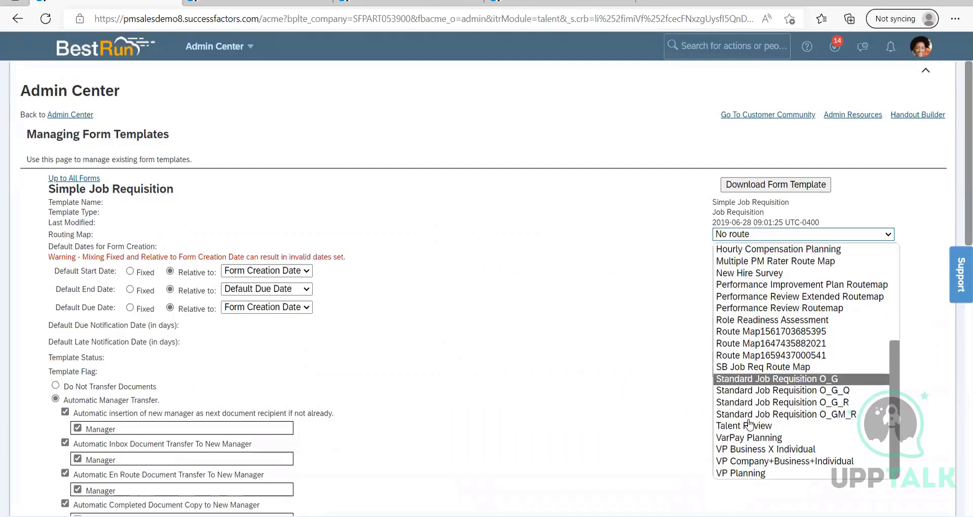
pyautogui.press('Return')
pyautogui.scroll(-10, 402, 437)
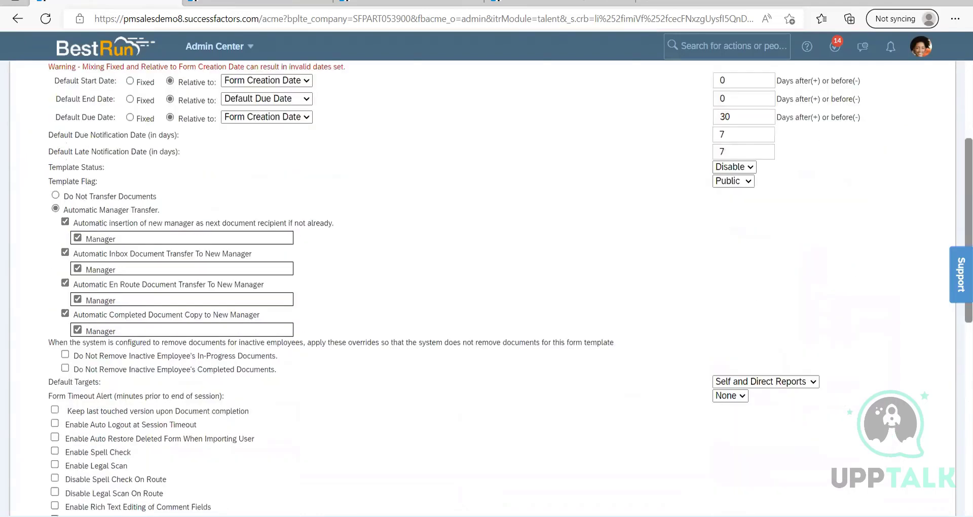
pyautogui.scroll(-3, 402, 437)
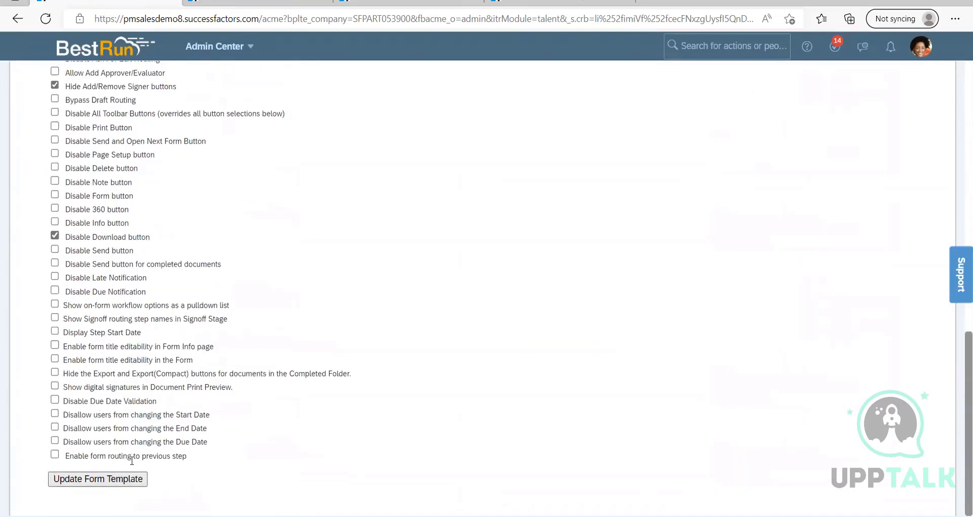
pyautogui.scroll(15, 420, 303)
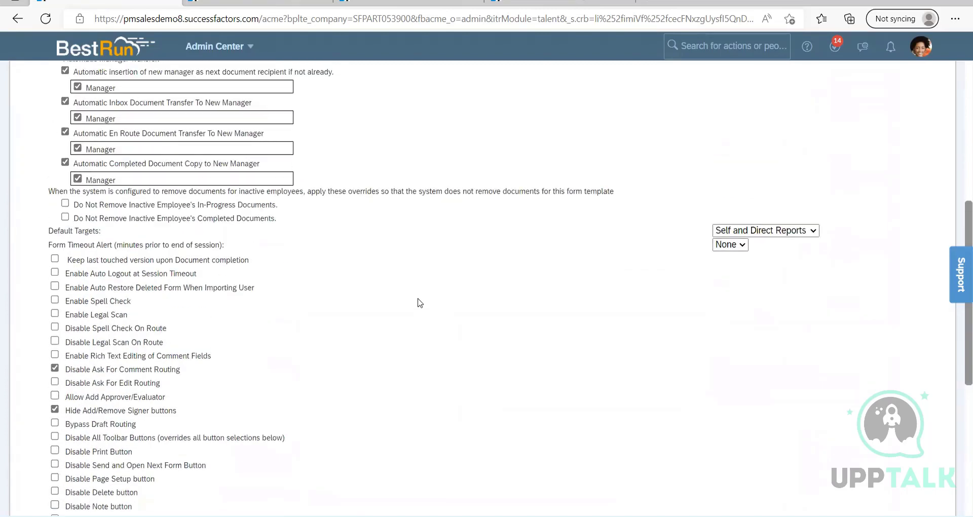
pyautogui.scroll(1, 419, 302)
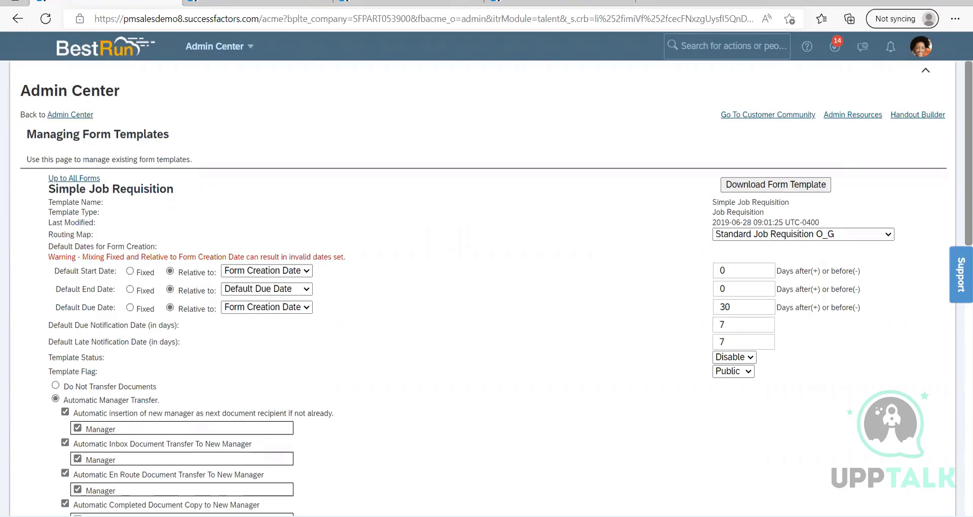
# In the Notepad notes, insert three line breaks after the "Pre approved (pending with route map)," line
pyautogui.hotkey('alt', 'Tab')
pyautogui.click(213, 43)
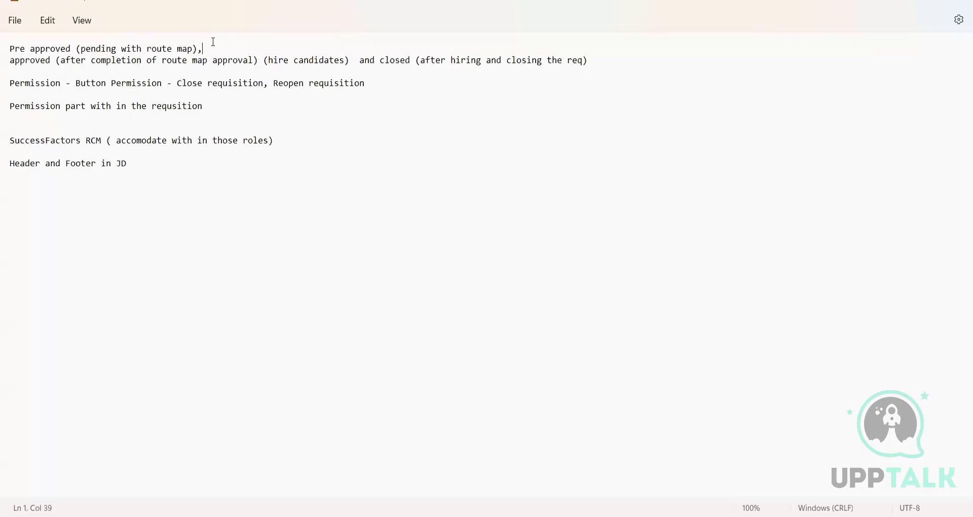
pyautogui.press('Return')
pyautogui.press('Return')
pyautogui.press('Return')
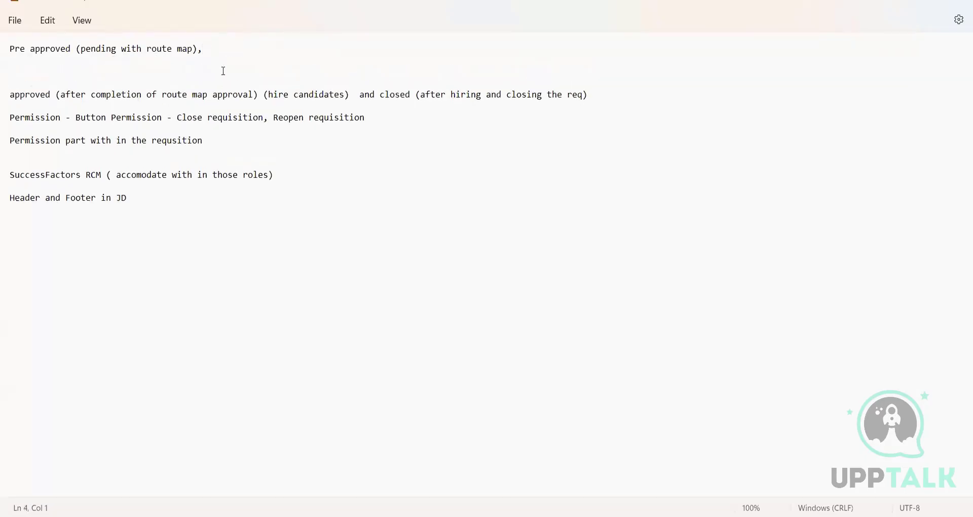
# Highlight the "Pre approved (pending with route map)," line in the notes to point it out
pyautogui.click(137, 48)
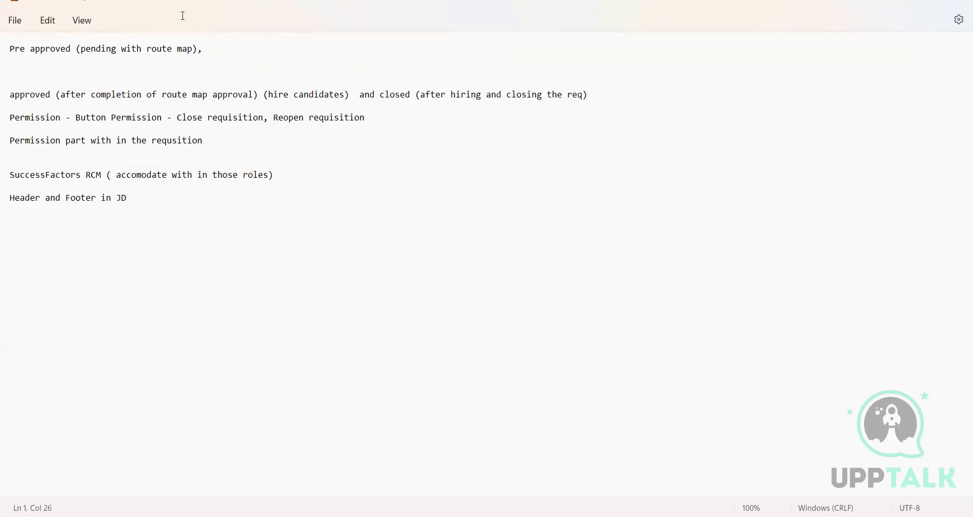
pyautogui.click(208, 48)
pyautogui.moveTo(217, 52); pyautogui.dragTo(41, 59)
pyautogui.moveTo(211, 46); pyautogui.dragTo(9, 48)
pyautogui.click(390, 188)
# Back in SuccessFactors Recruiting, start a new job requisition from the Basic Job Requisition template using a blank template
pyautogui.hotkey('alt', 'Tab')
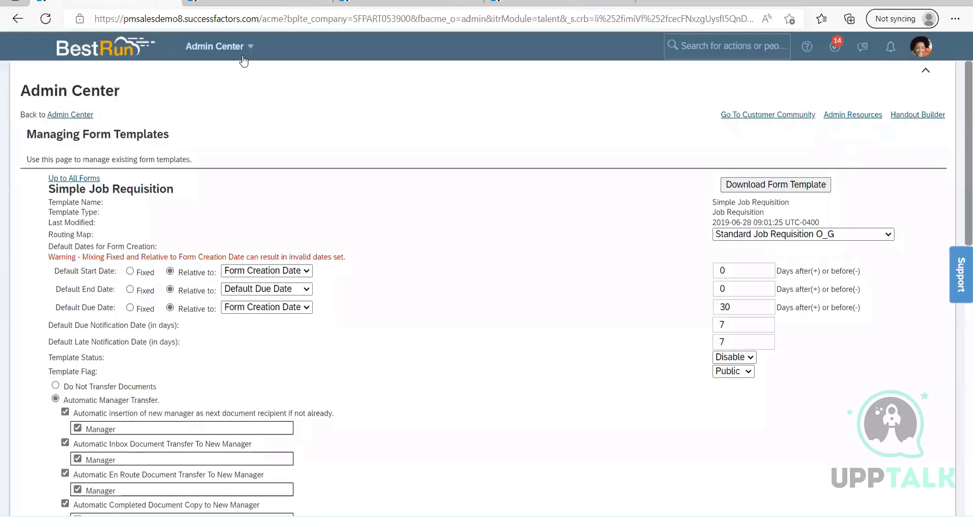
pyautogui.click(254, 49)
pyautogui.click(243, 223)
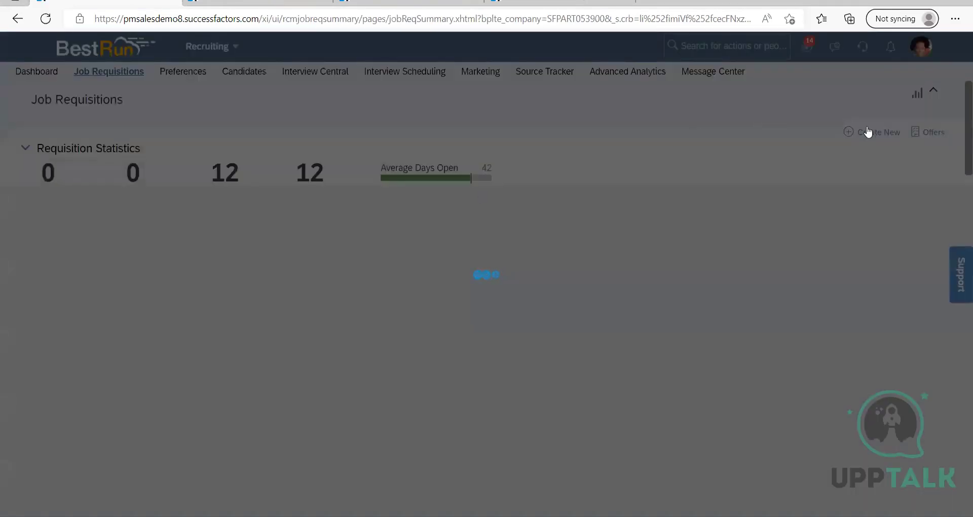
pyautogui.click(868, 132)
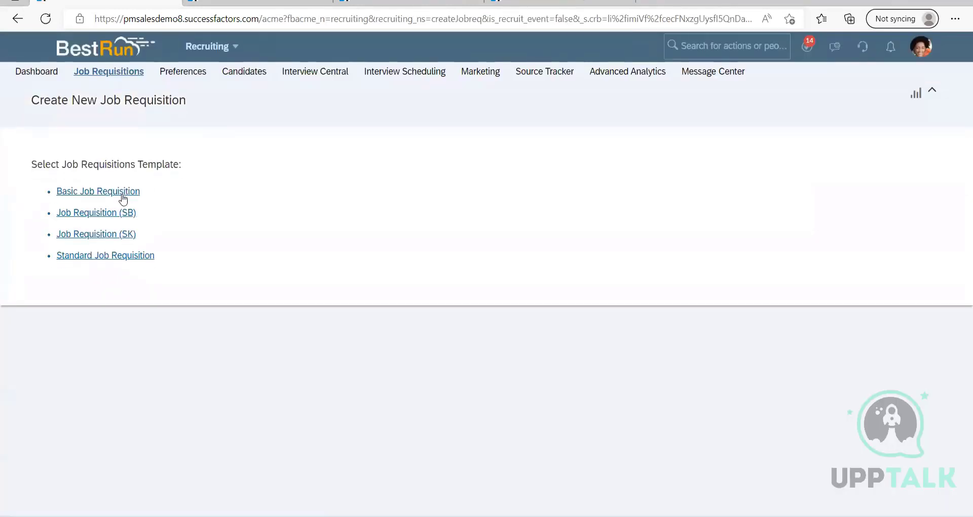
pyautogui.click(123, 198)
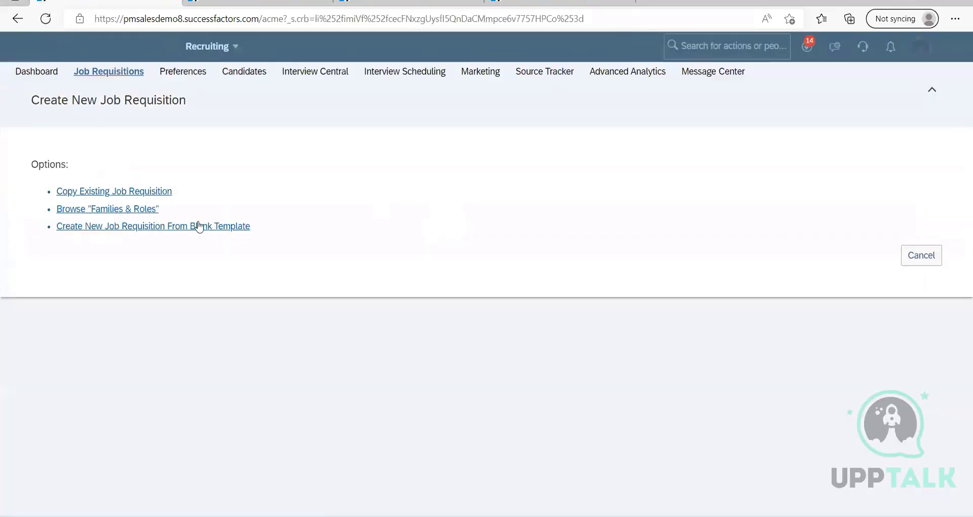
pyautogui.click(174, 228)
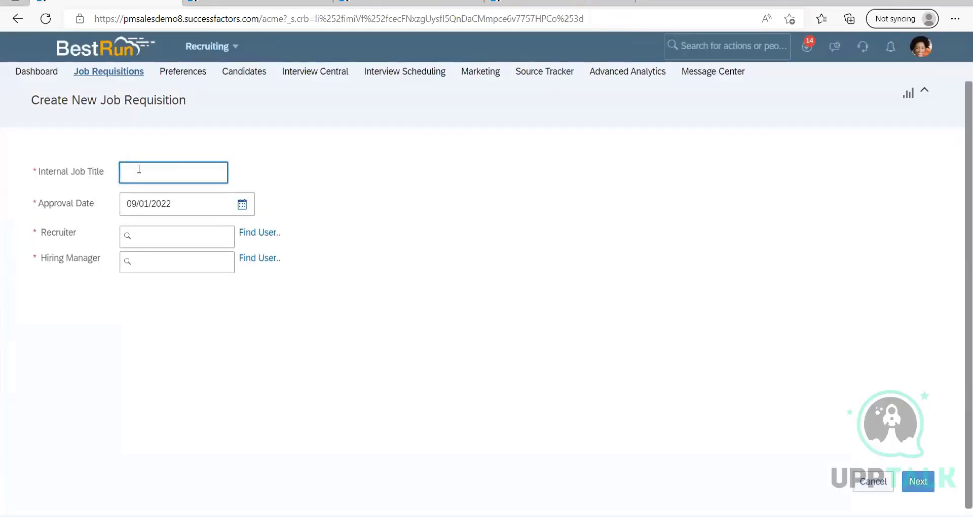
# Enter "Test" as the new requisition's internal job title and make the Recruiter field ready for entry
pyautogui.write('Test')
pyautogui.click(343, 149)
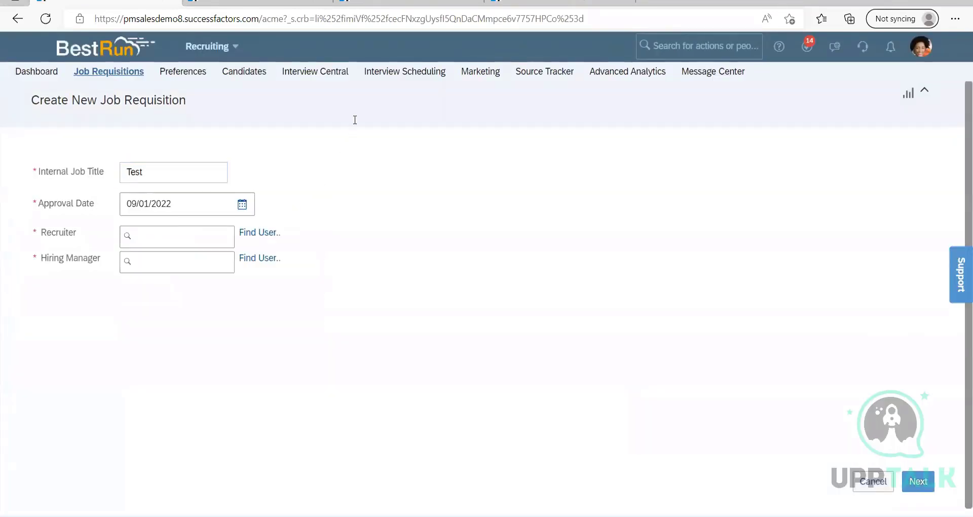
pyautogui.click(197, 239)
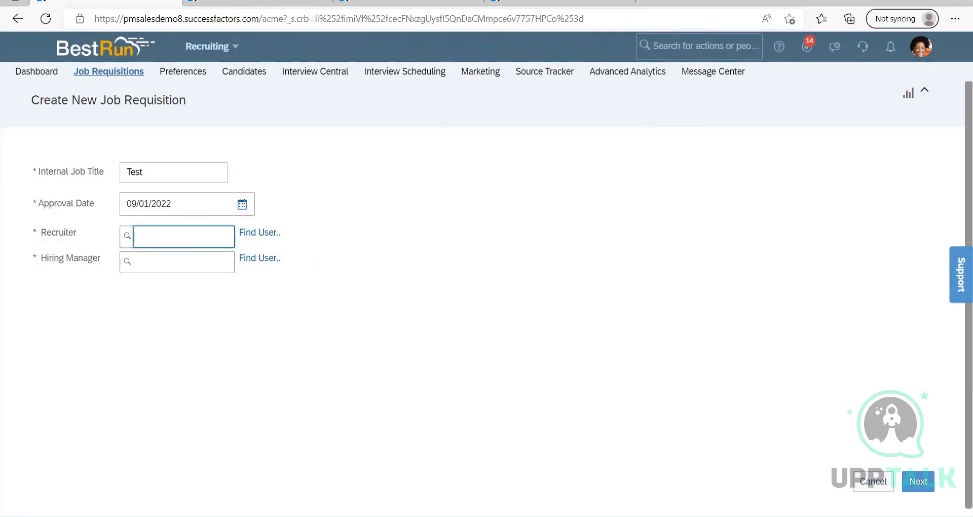
# Switch to the Notepad notes and highlight the requisition status and permission notes to review them
pyautogui.hotkey('alt', 'Tab')
pyautogui.moveTo(177, 218); pyautogui.dragTo(6, 40)
pyautogui.click(129, 232)
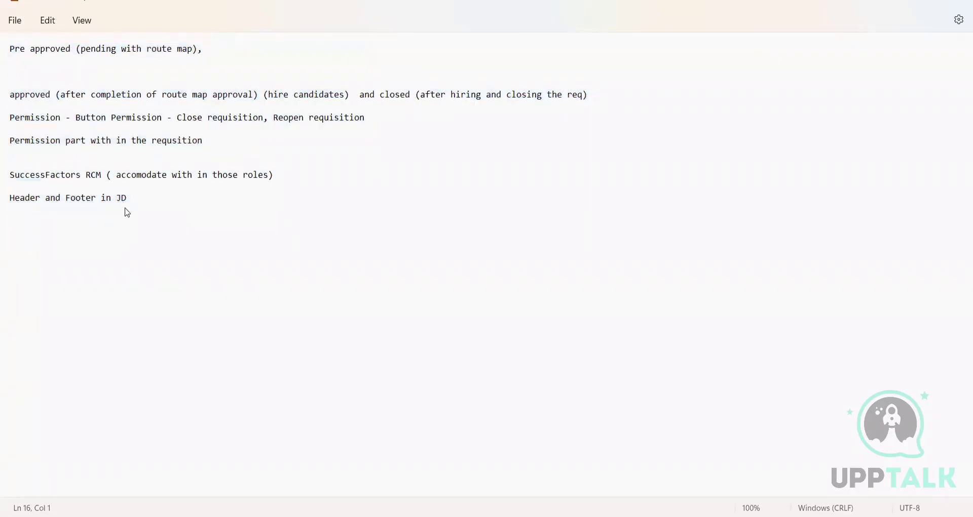